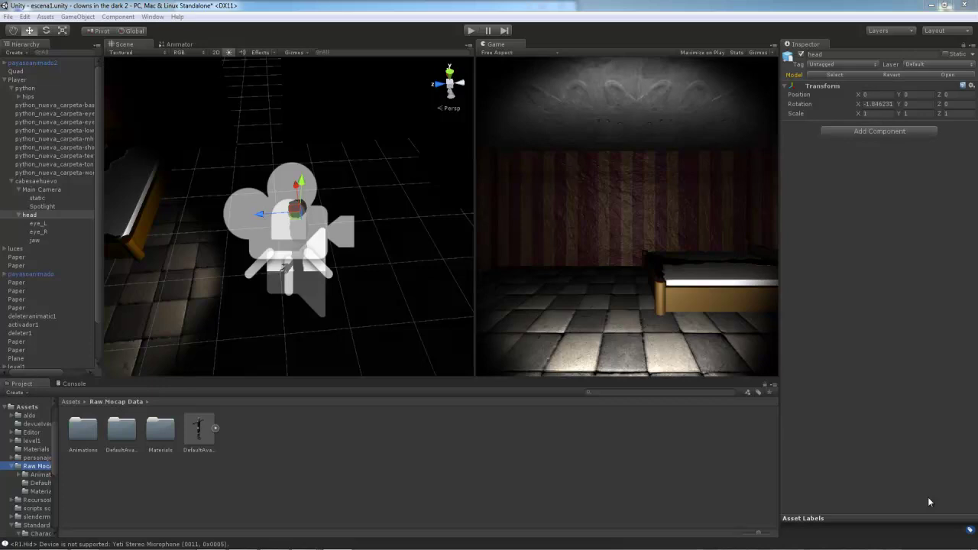
Step: Run the current scene in play mode to test it
click(468, 30)
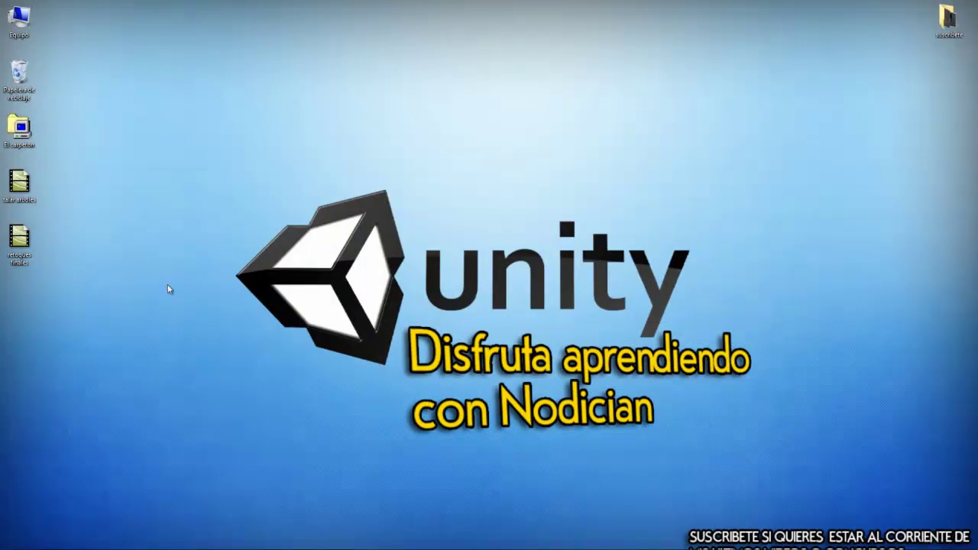
Step: Drop recursos muñecos.rar onto the desktop, check it in WinRAR, and restore Unity
mouse_move(19, 292)
mouse_down()
mouse_move(176, 164)
mouse_move(403, 16)
mouse_up()
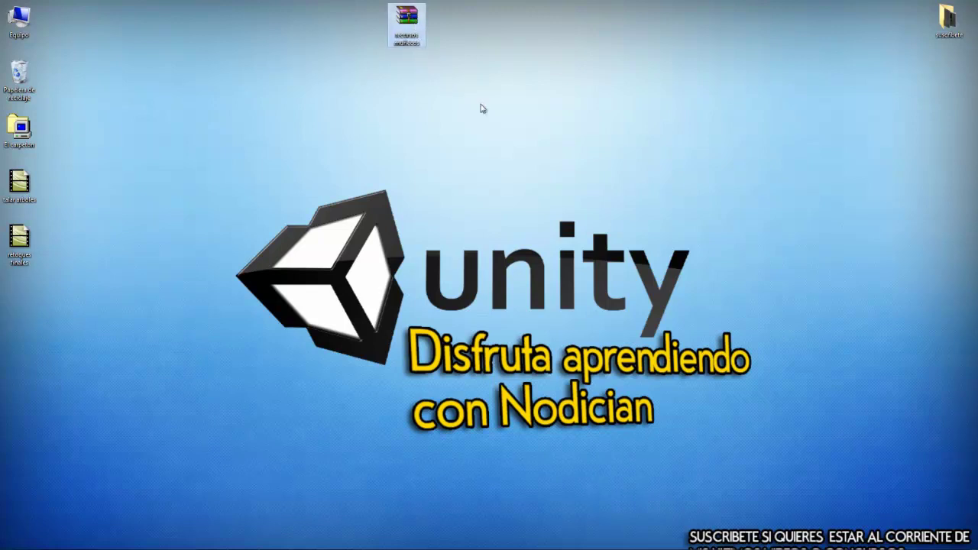
double_click(412, 17)
click(726, 19)
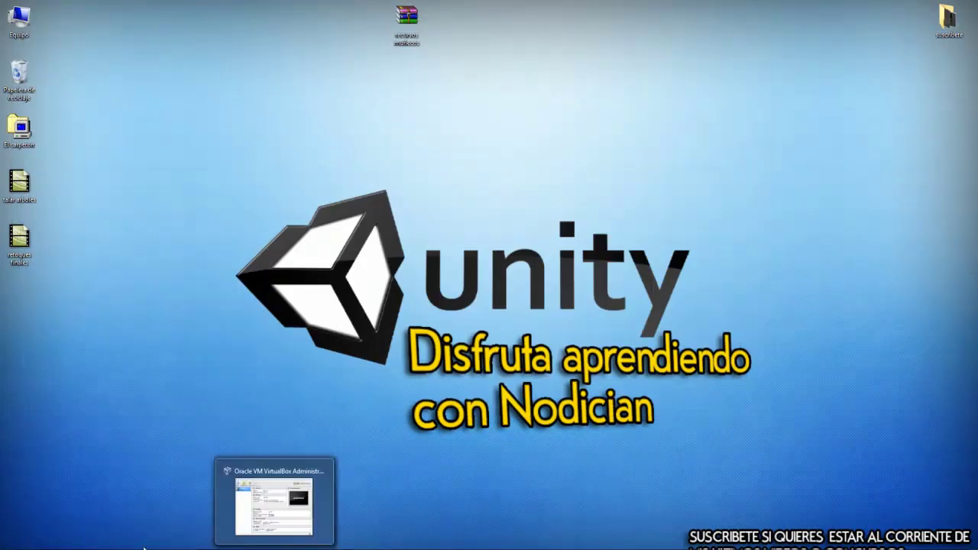
click(77, 500)
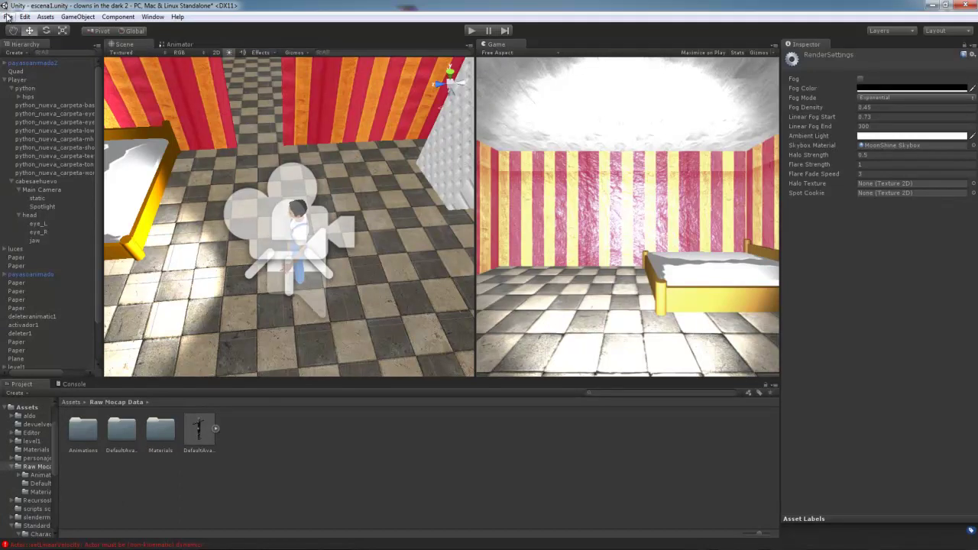
Step: Start a new project located at Documents\tutotiral muñeco
click(7, 16)
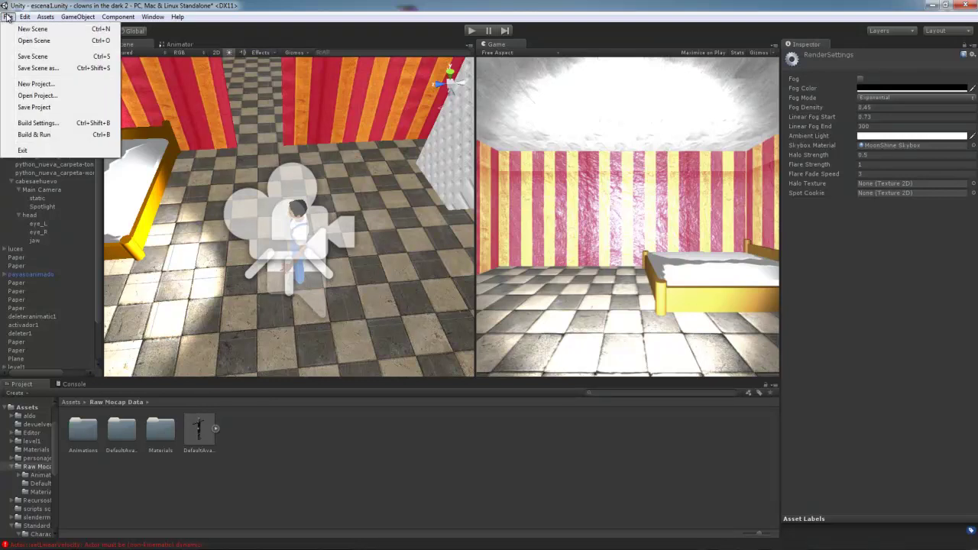
click(42, 83)
click(437, 233)
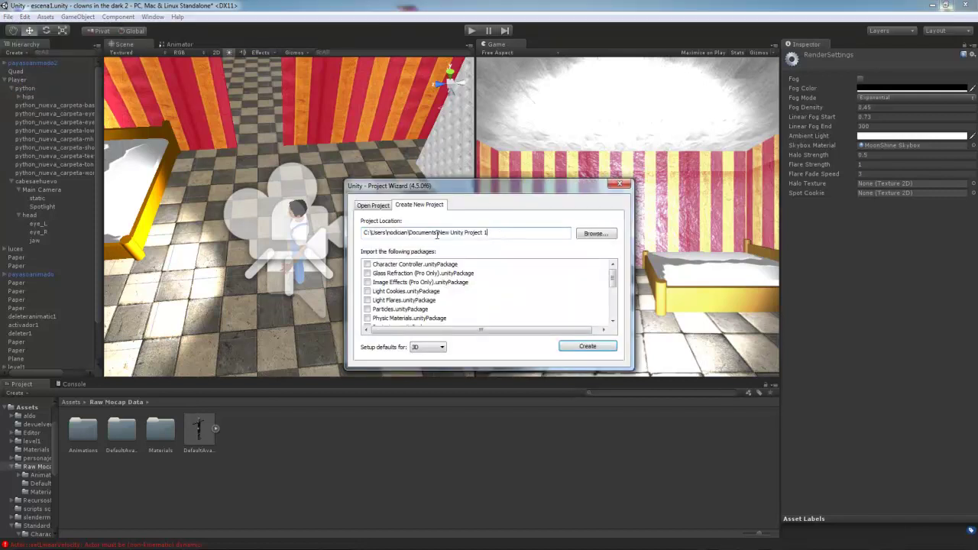
drag(441, 235, 645, 266)
text(tutotiral)
Step: Tick Character Controller, Light Flares and the other standard packages, create it, discarding escena1 changes
click(374, 266)
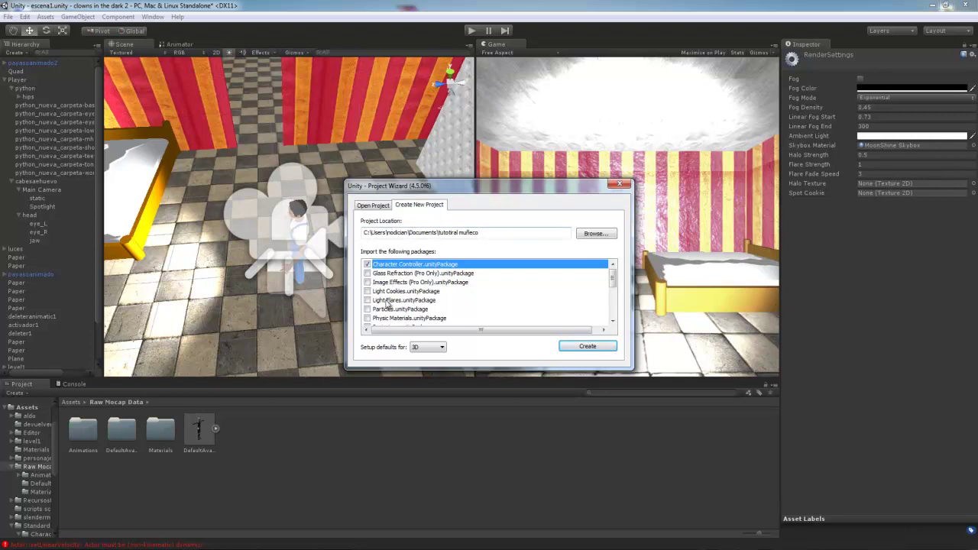
scroll(611, 279, down, 1)
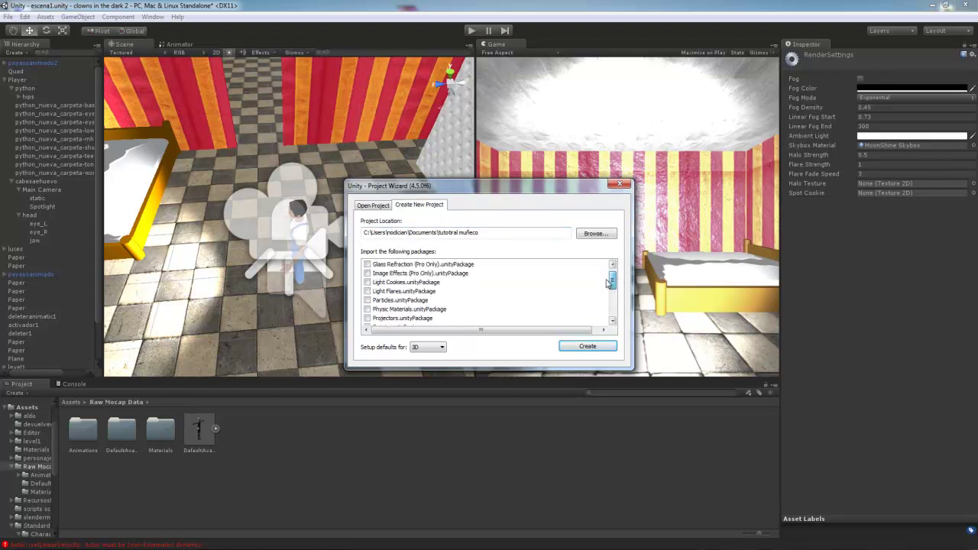
scroll(609, 278, up, 1)
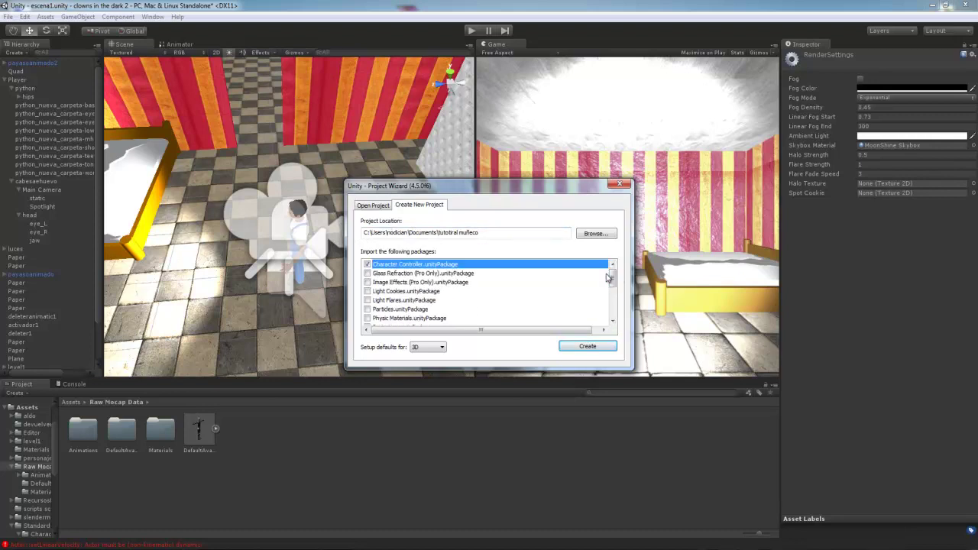
click(367, 300)
scroll(368, 309, down, 1)
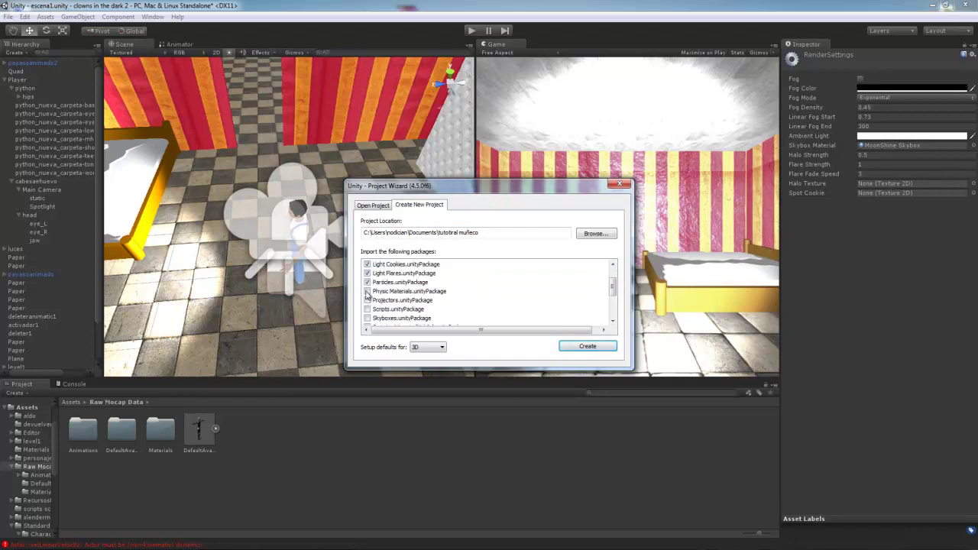
scroll(369, 298, down, 1)
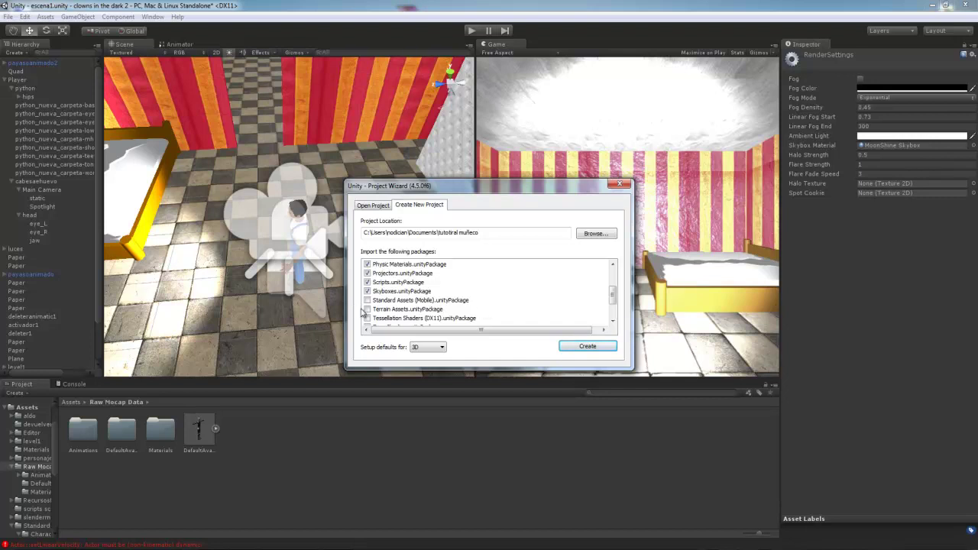
scroll(368, 302, down, 1)
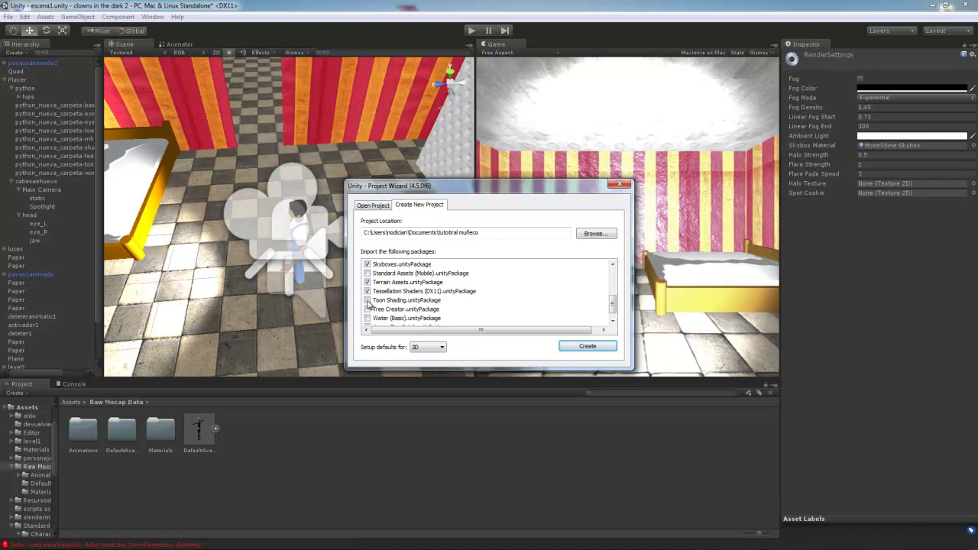
scroll(368, 303, down, 1)
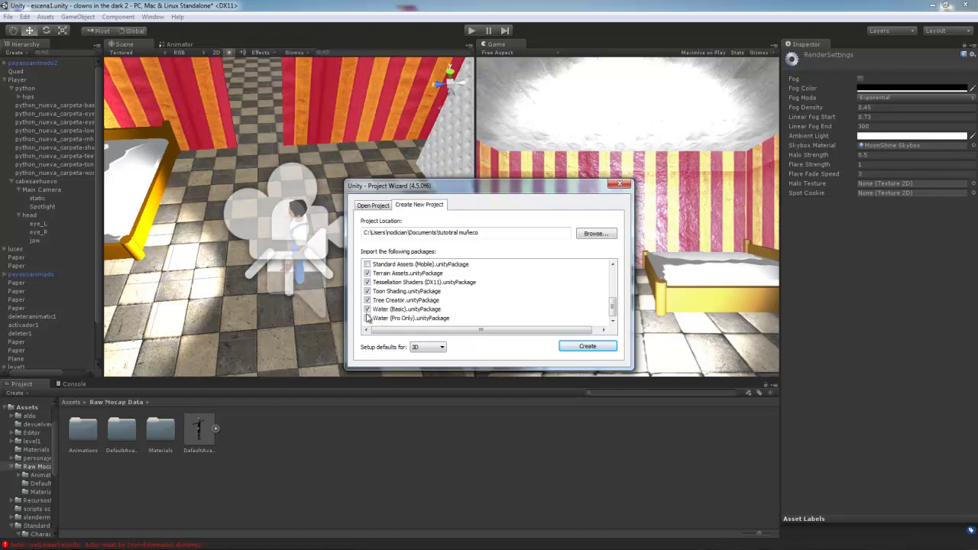
scroll(471, 300, up, 5)
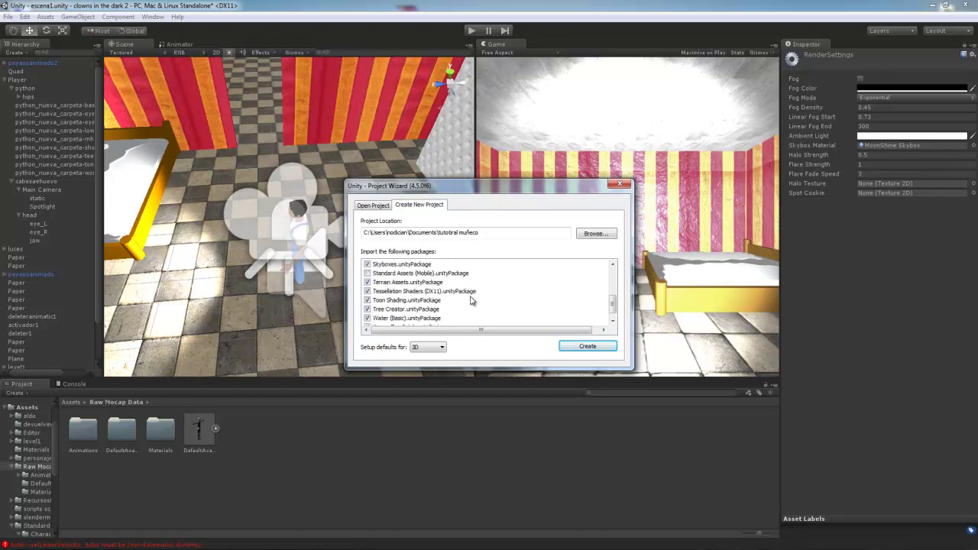
scroll(459, 298, down, 4)
scroll(395, 288, down, 3)
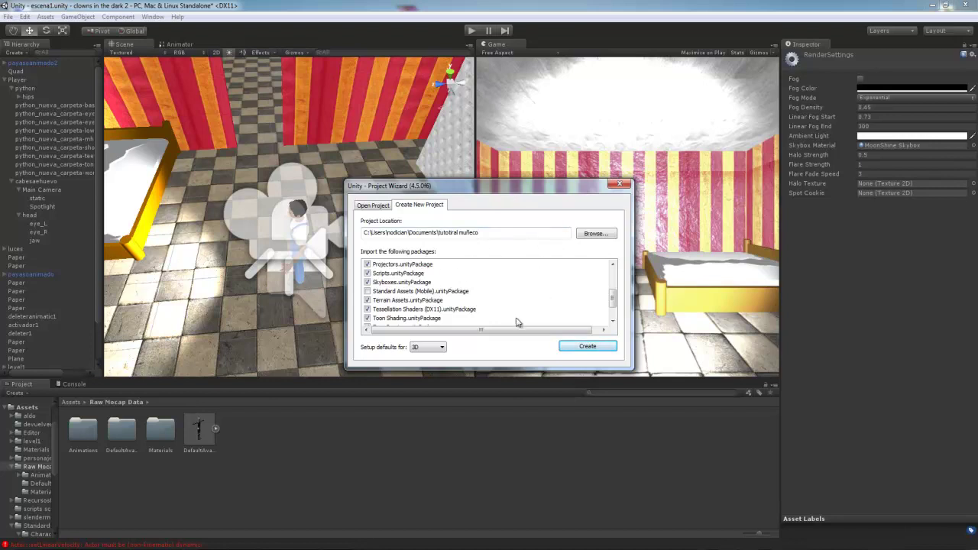
click(592, 347)
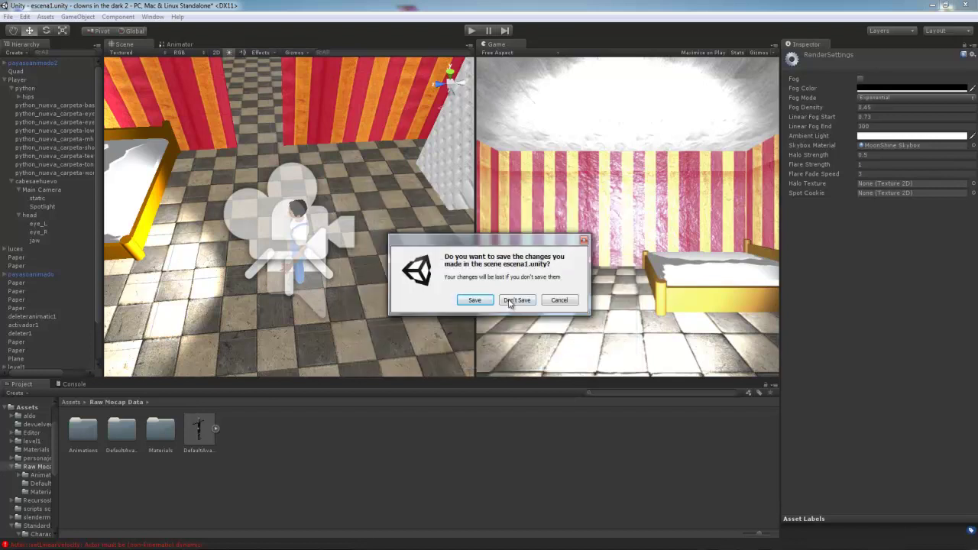
click(509, 301)
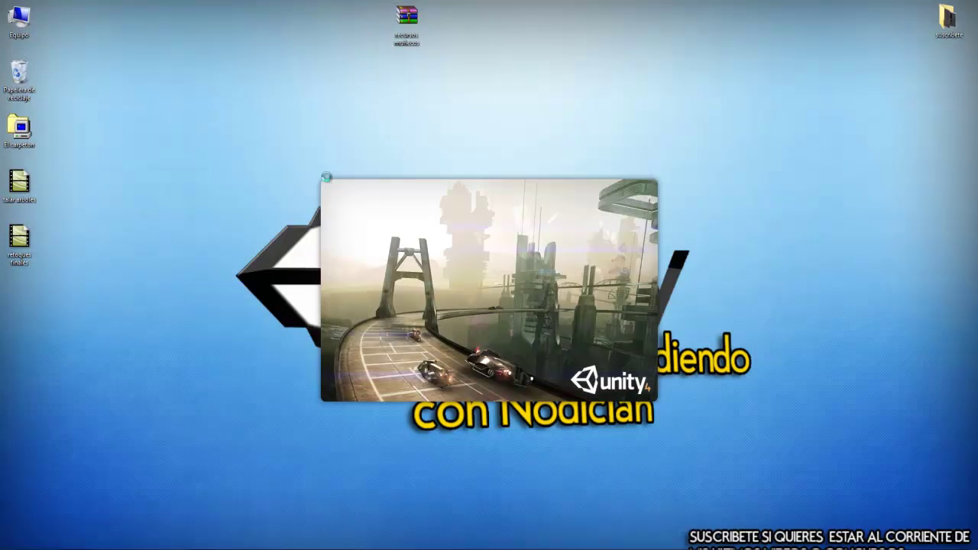
Step: Extract the recursos muñecos folder from the archive onto the desktop and delete the .rar
drag(407, 18, 239, 81)
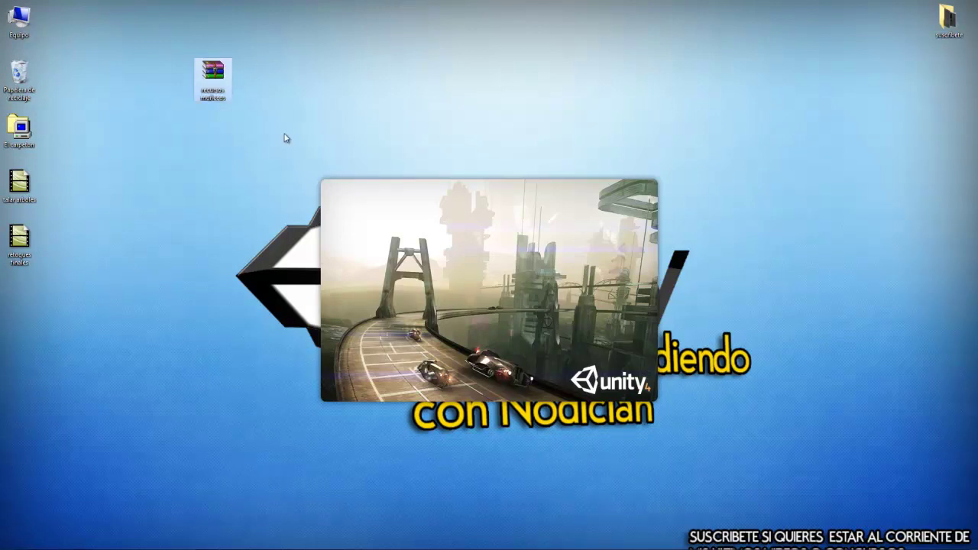
drag(285, 137, 171, 43)
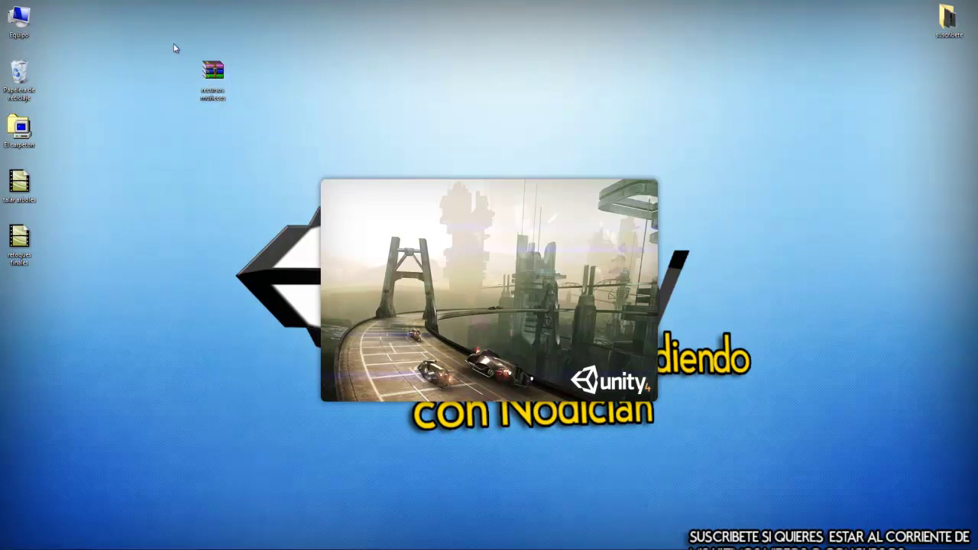
double_click(215, 72)
drag(352, 33, 900, 256)
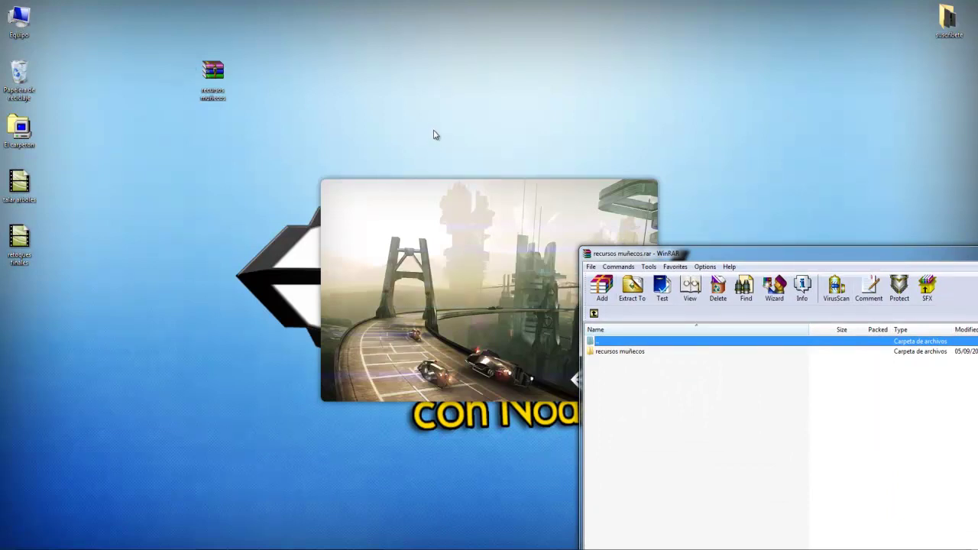
drag(634, 353, 129, 186)
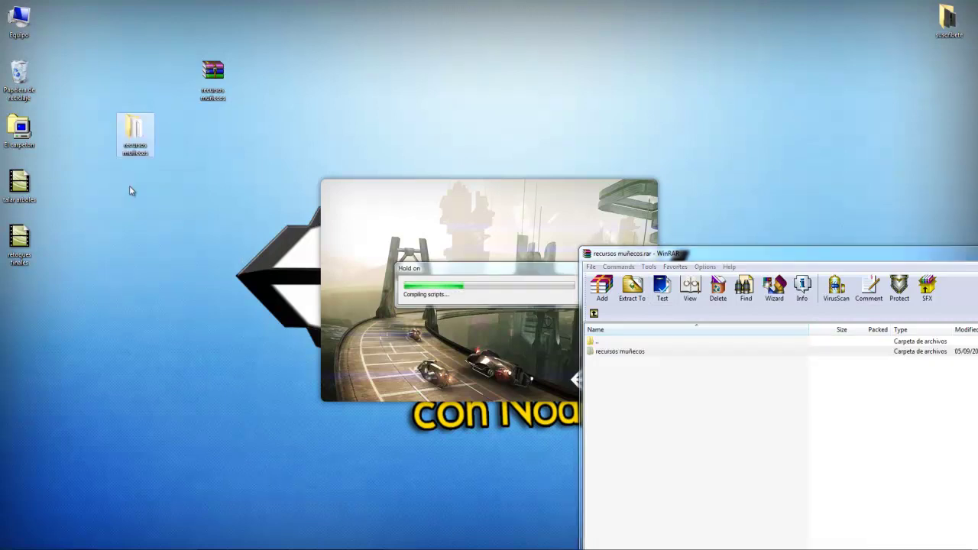
mouse_move(175, 10)
mouse_down()
mouse_move(237, 88)
mouse_move(32, 75)
mouse_up()
Step: Browse the extracted folder, including sonido al caminar y correr, then close it and WinRAR
double_click(152, 124)
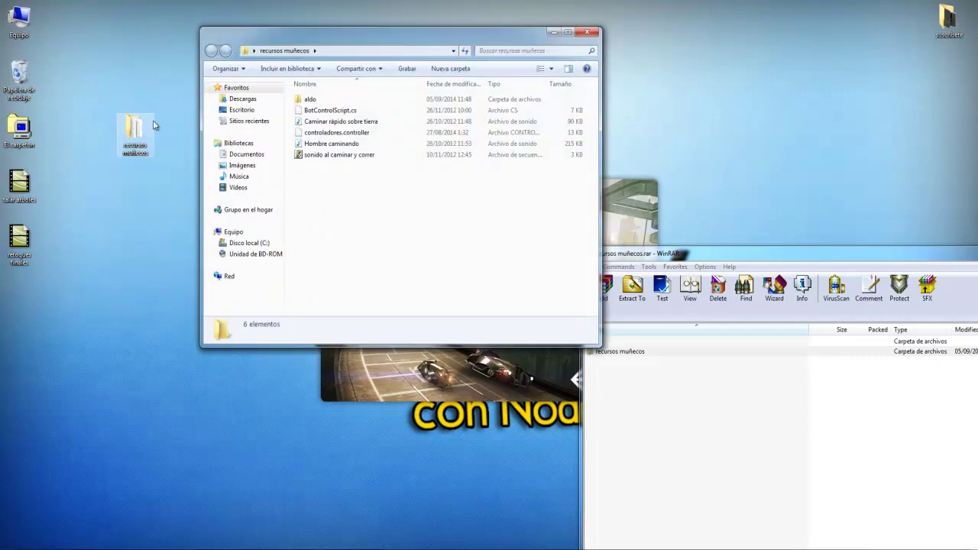
mouse_move(379, 44)
mouse_down()
mouse_move(254, 273)
mouse_move(277, 245)
mouse_up()
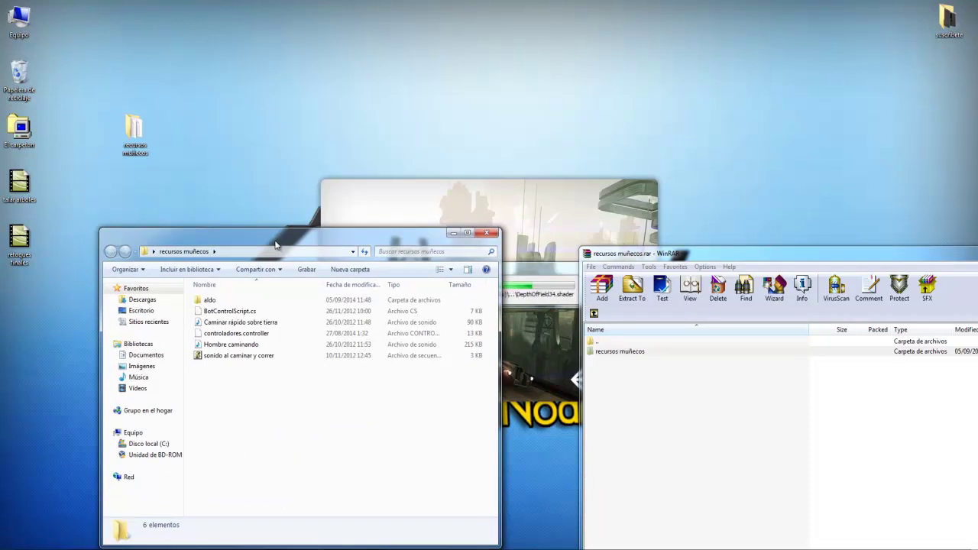
click(268, 357)
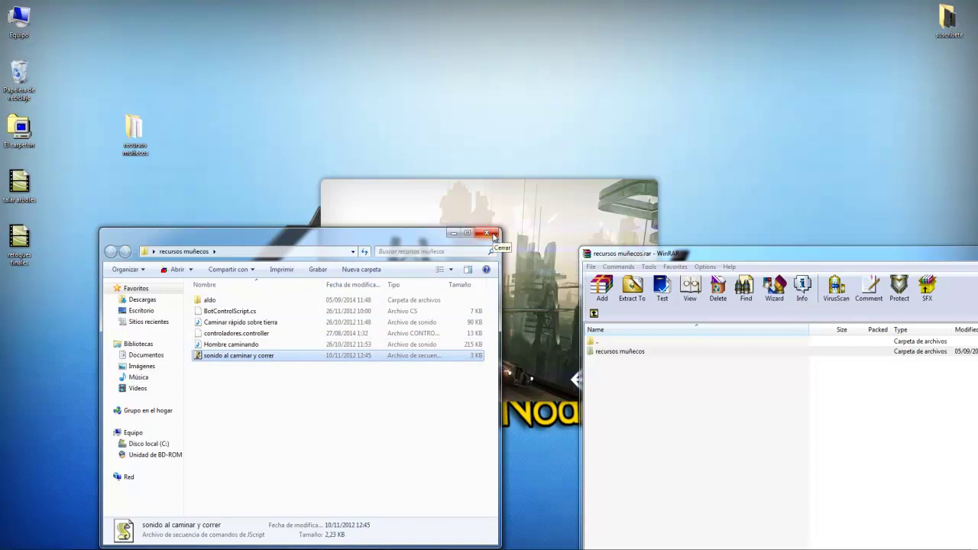
click(493, 234)
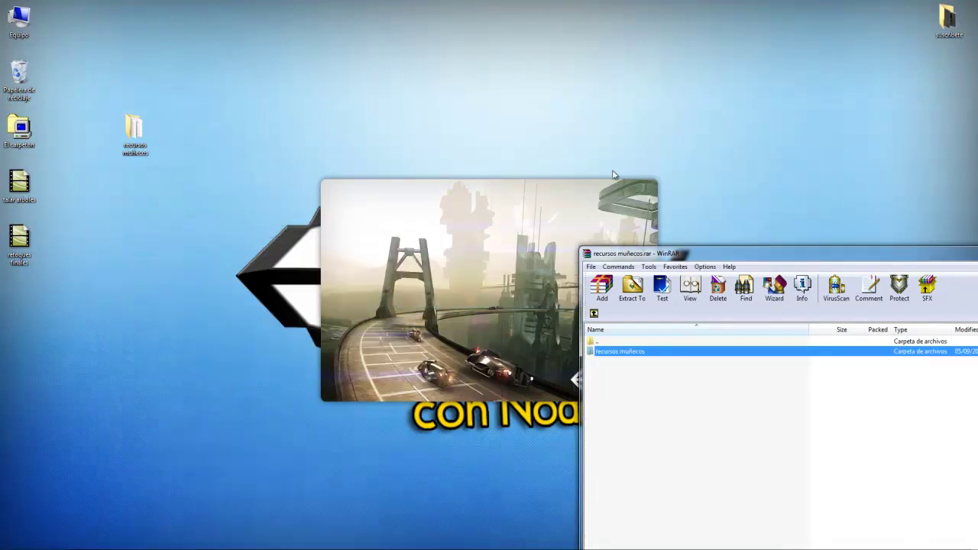
drag(749, 256, 183, 186)
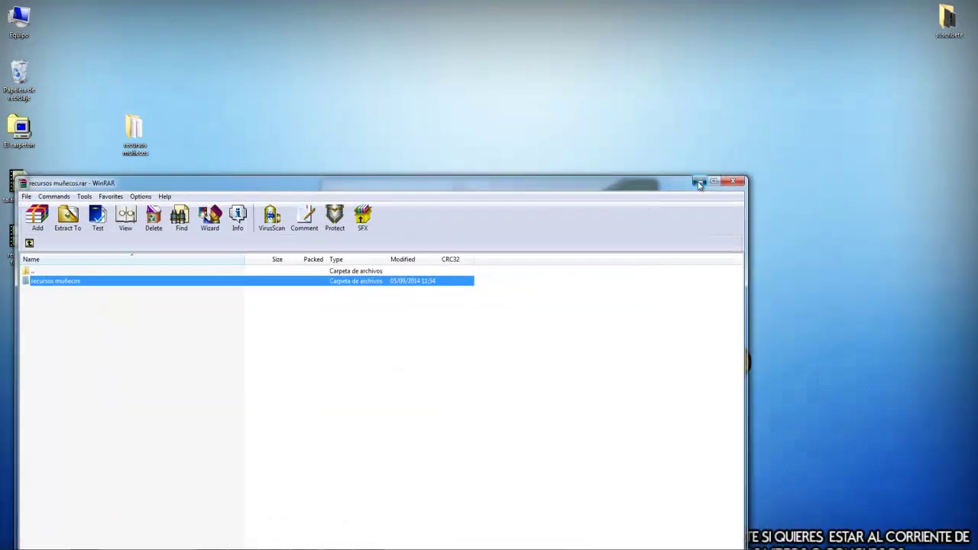
click(732, 182)
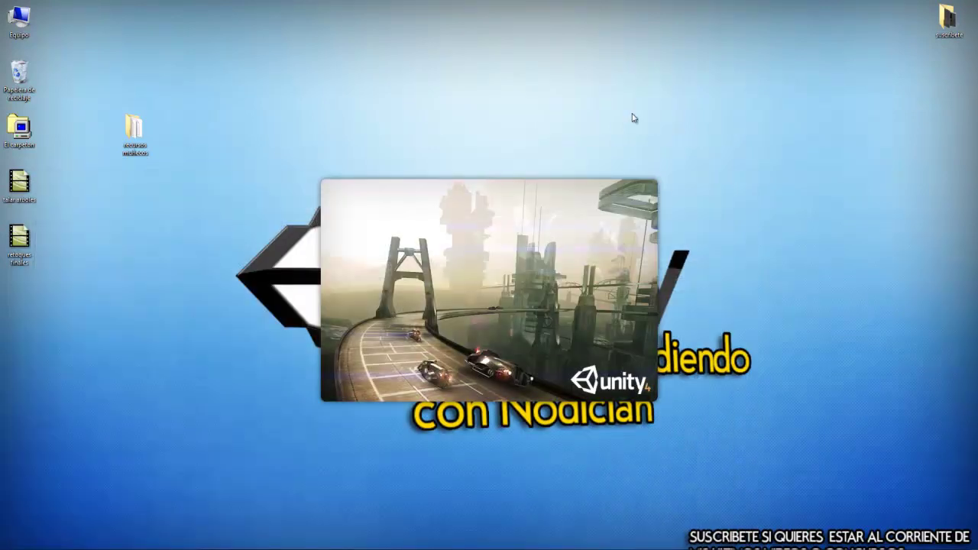
Step: Delete the default Main Camera from the tutotiral muñeco project's Hierarchy
mouse_move(734, 105)
mouse_down()
mouse_move(334, 519)
mouse_move(174, 476)
mouse_up()
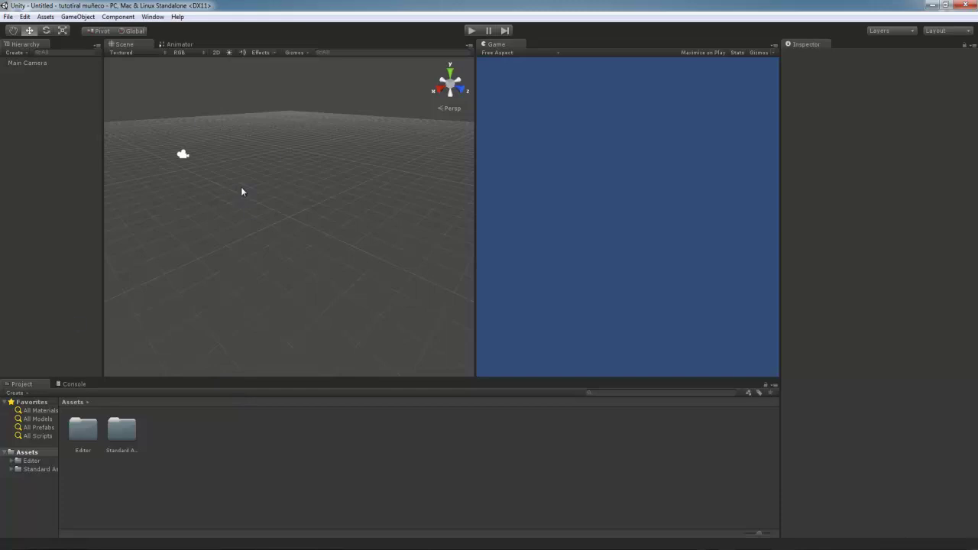
click(35, 65)
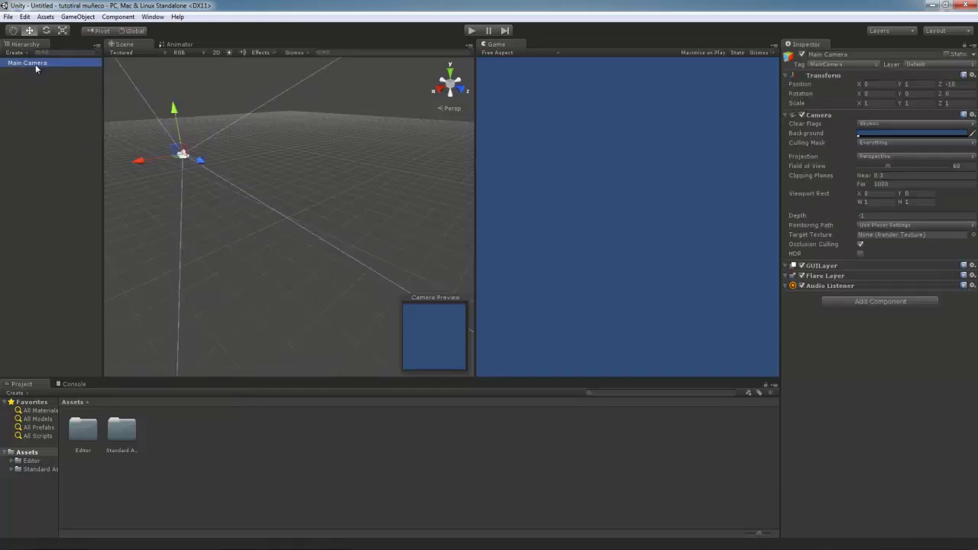
key(Delete)
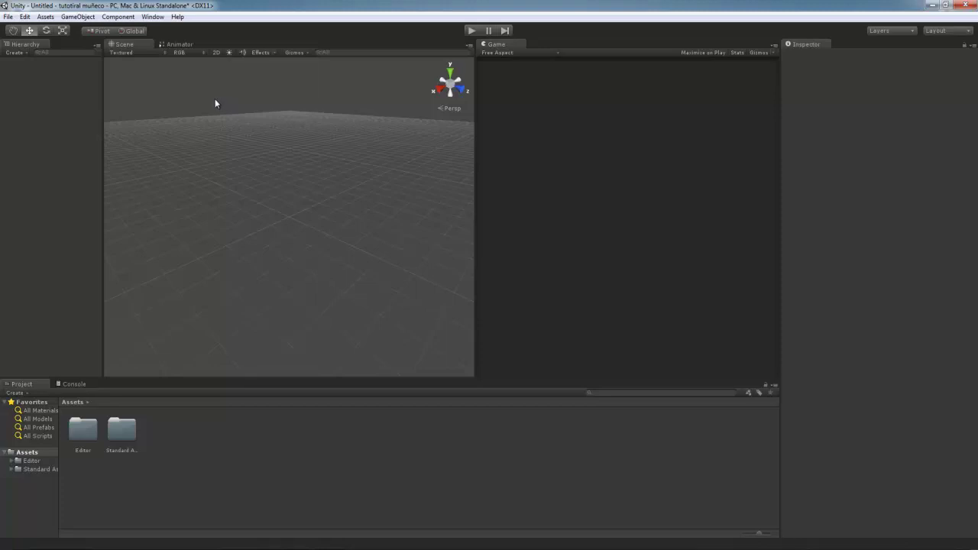
Step: Create a Terrain object in the scene via GameObject > Create Other
click(93, 18)
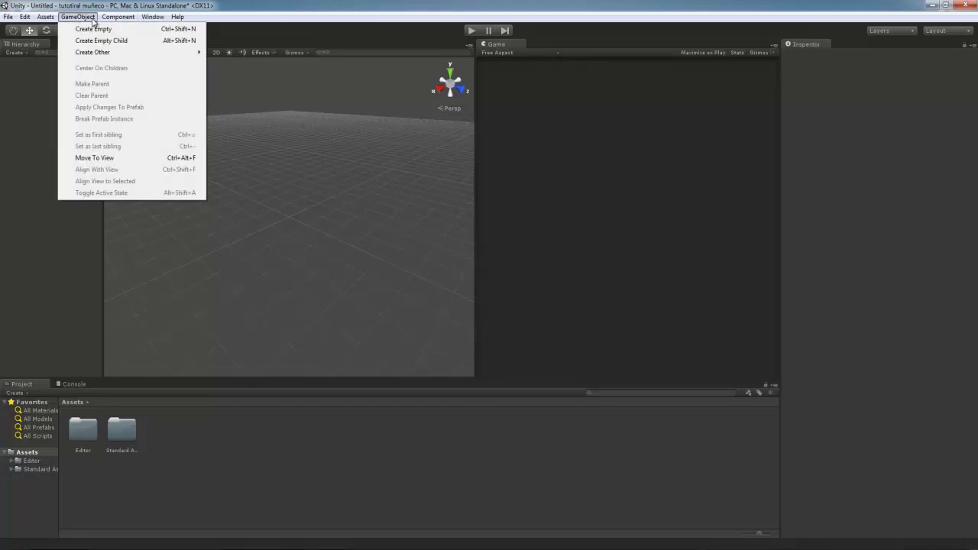
mouse_move(124, 53)
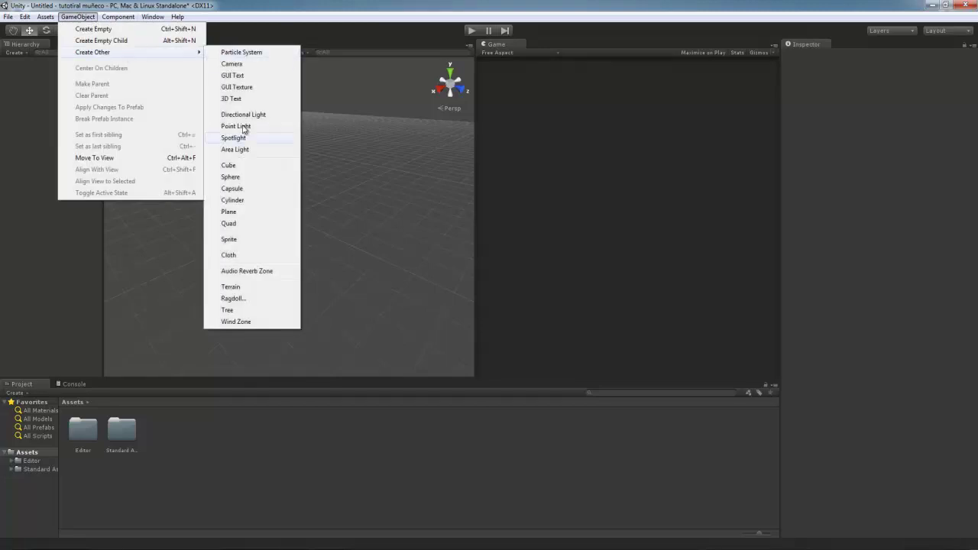
click(248, 285)
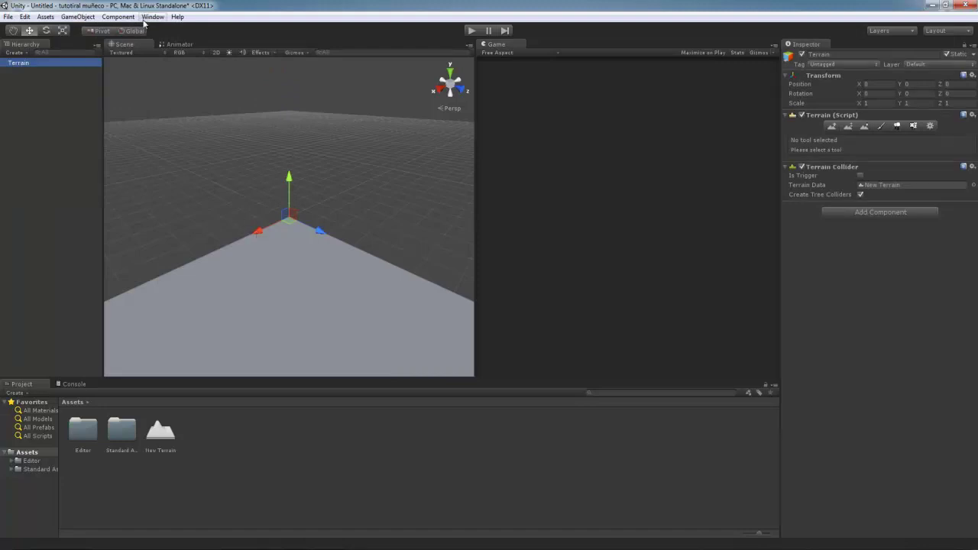
alt+drag(268, 234, 291, 158)
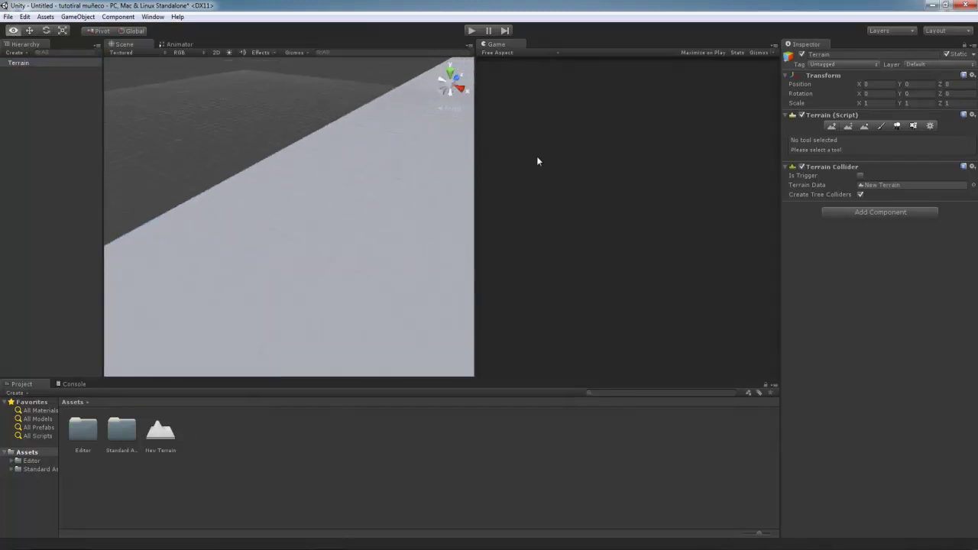
Step: In Paint Texture's Add Texture dialog, search 'grass' and pick the GrassRock texture
click(881, 126)
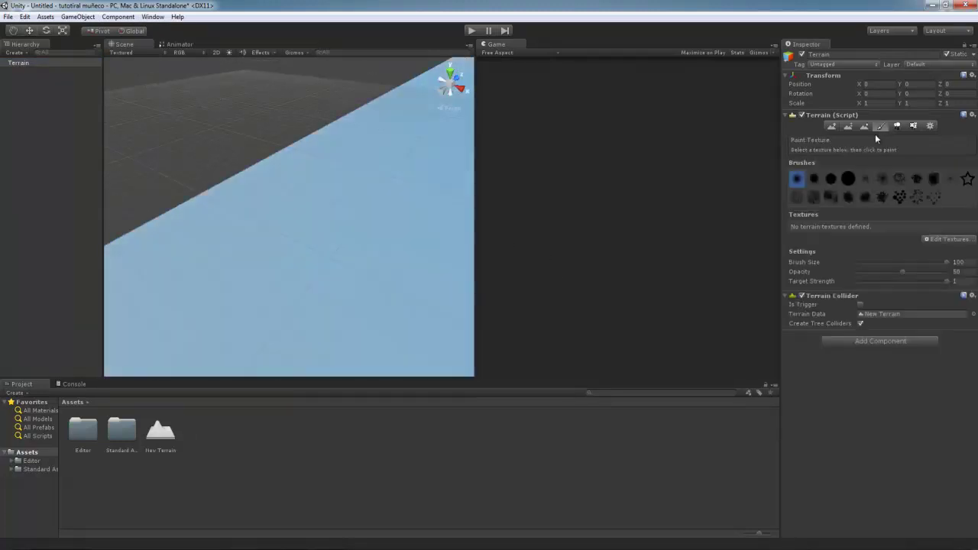
click(946, 240)
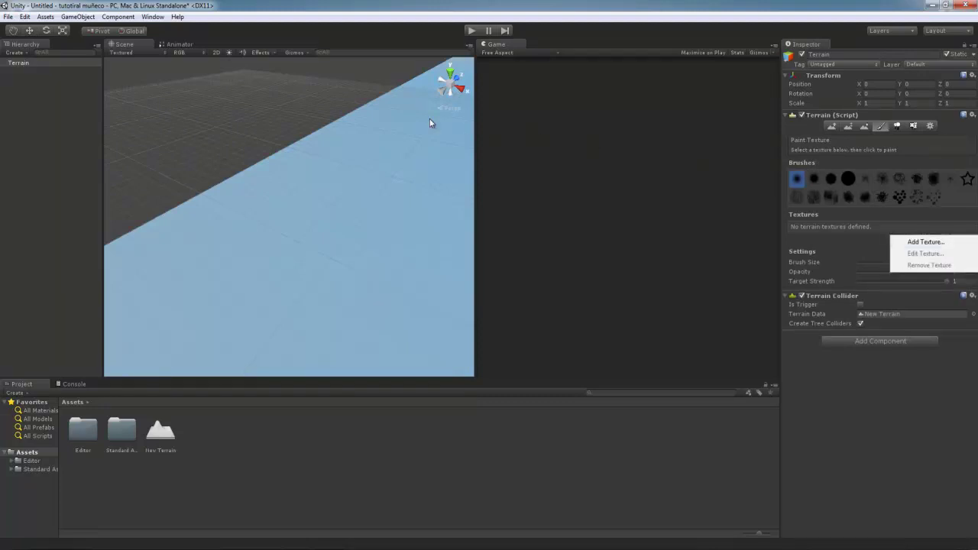
click(940, 242)
click(52, 67)
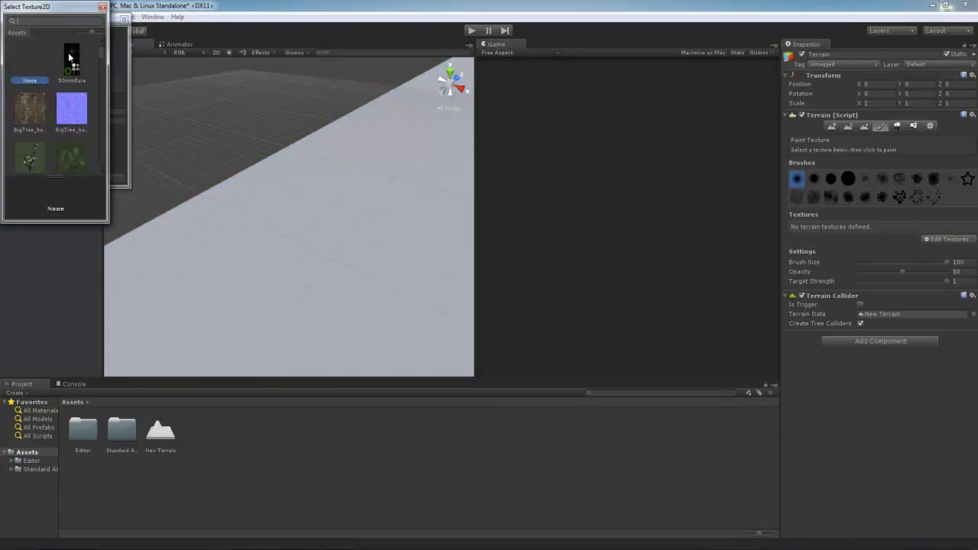
text(grass)
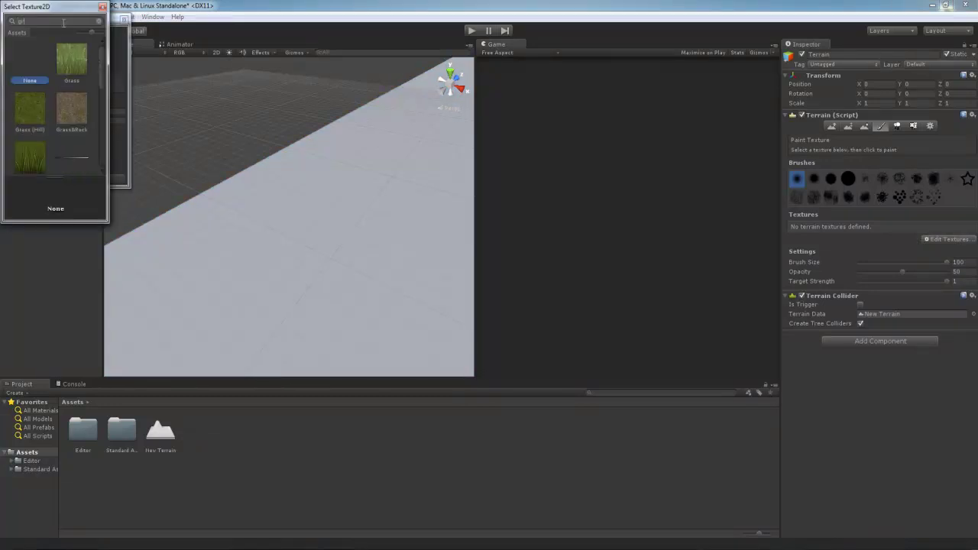
drag(55, 21, 10, 21)
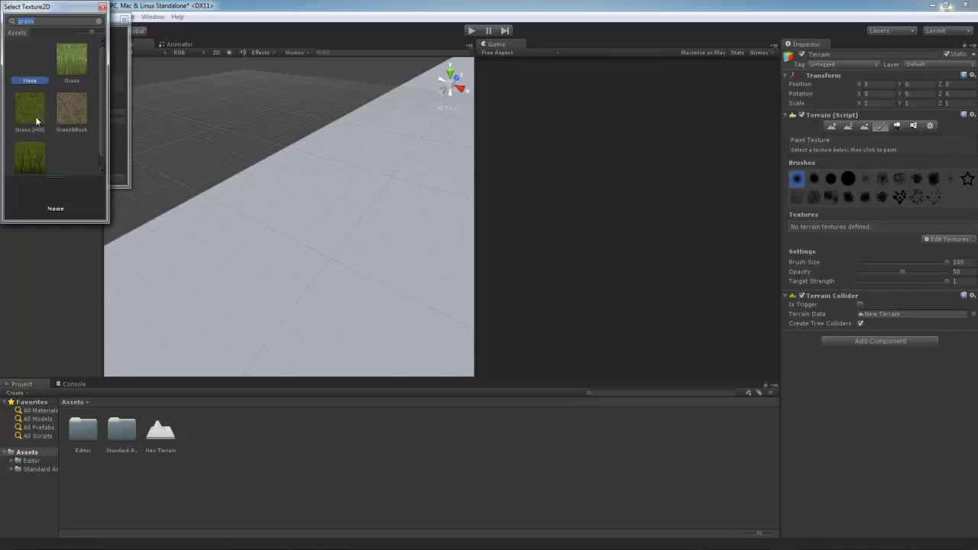
click(65, 115)
double_click(65, 116)
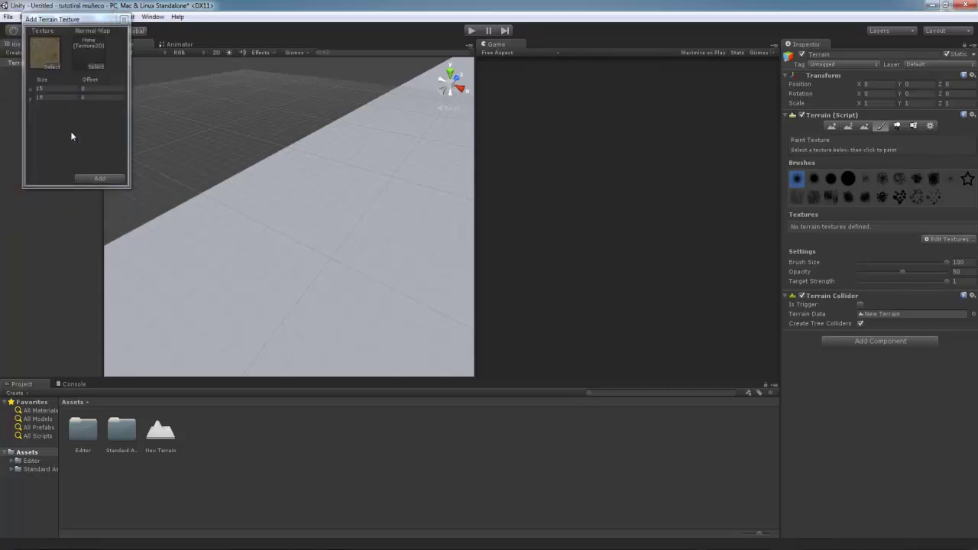
Step: Swap the choice to Grass (Hill) and add it as the terrain texture
click(50, 66)
click(36, 79)
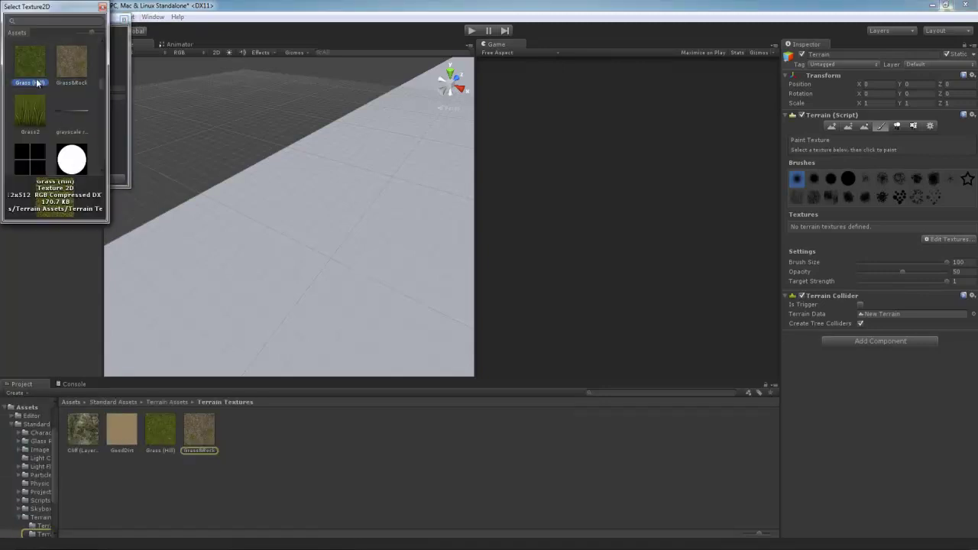
double_click(38, 91)
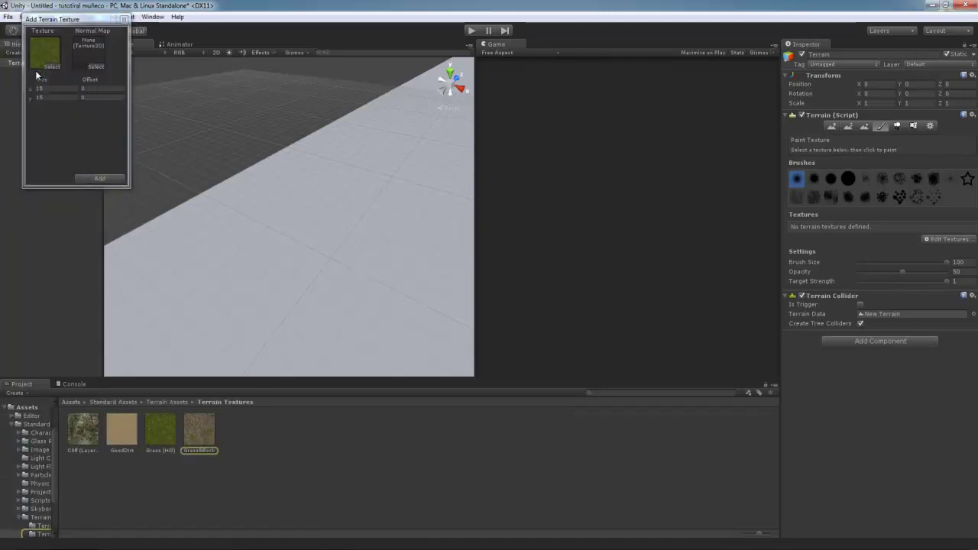
click(100, 179)
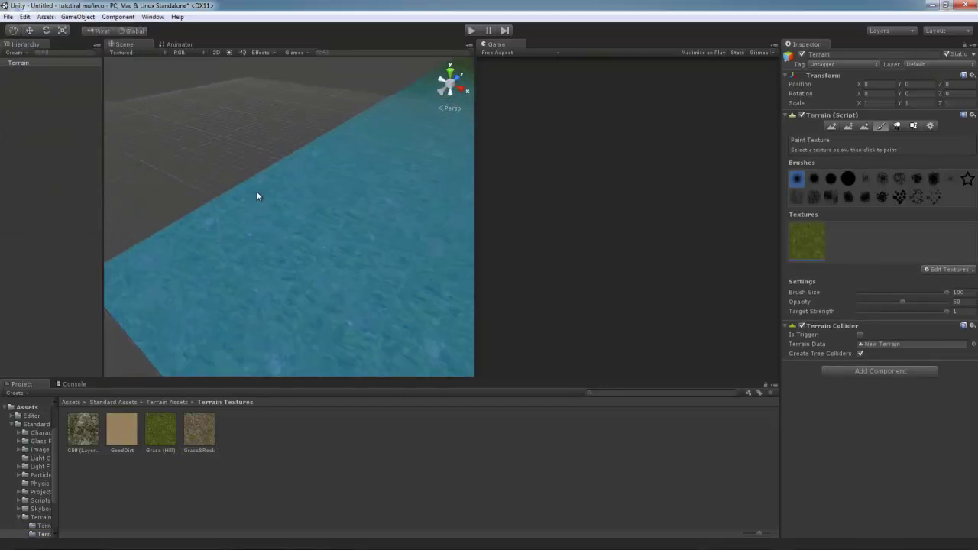
scroll(260, 183, up, 5)
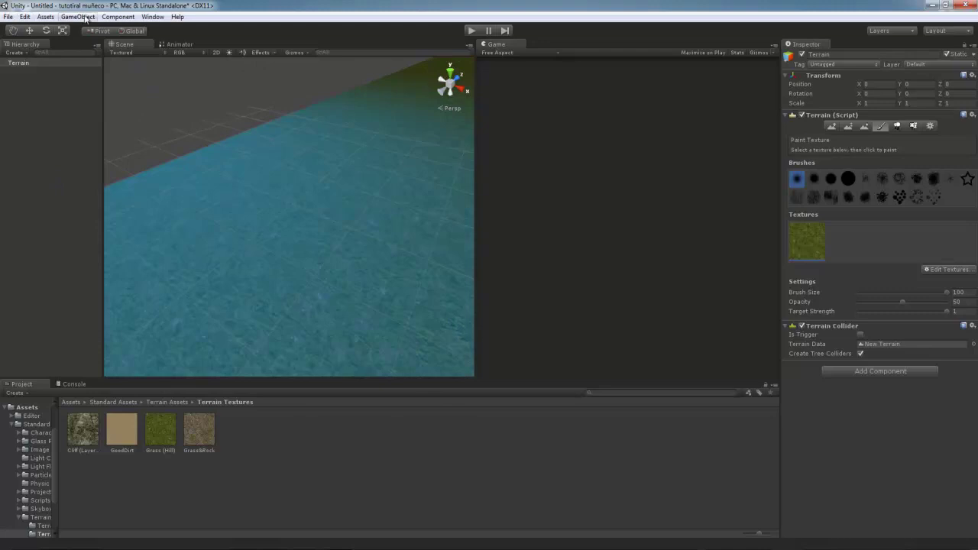
Step: Drag the First Person Controller from Standard Assets > Character Controllers onto the terrain
click(37, 424)
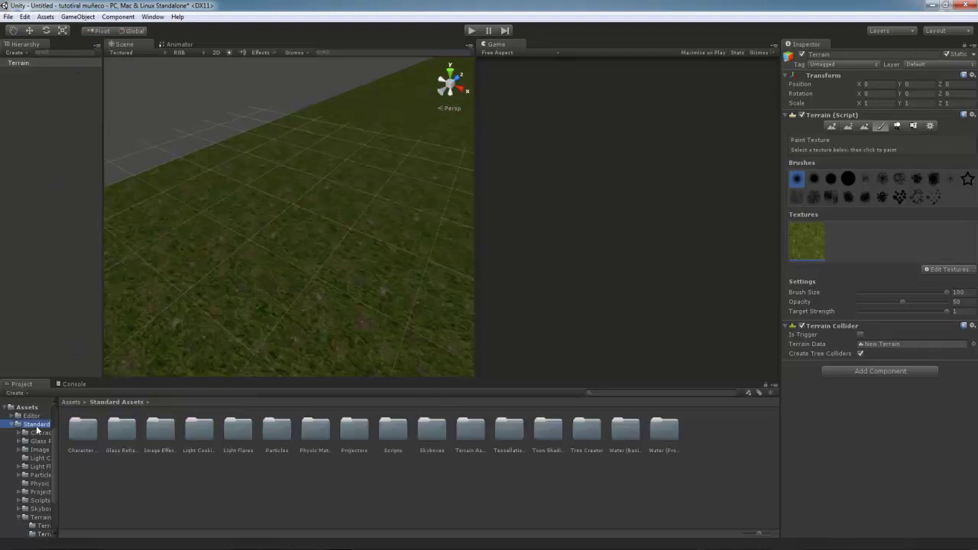
double_click(88, 435)
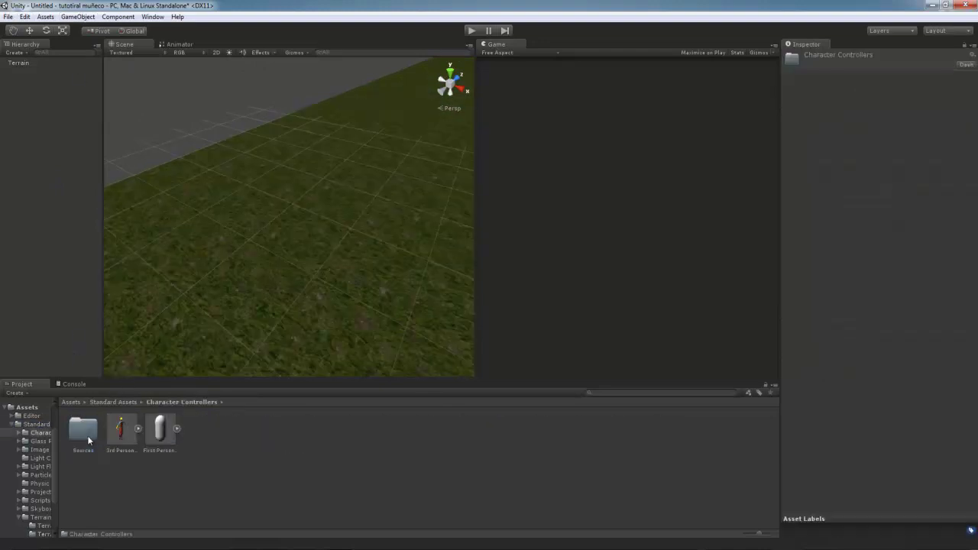
click(119, 433)
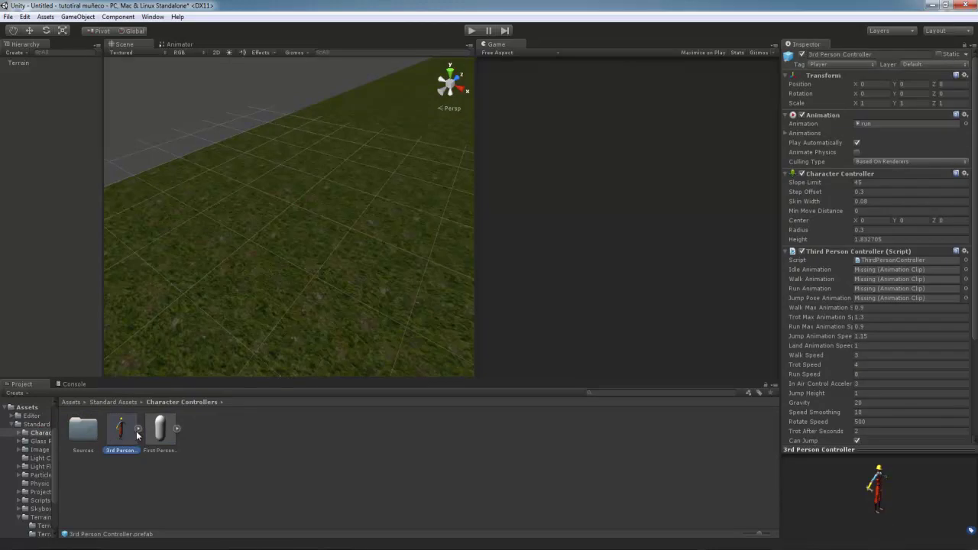
click(160, 433)
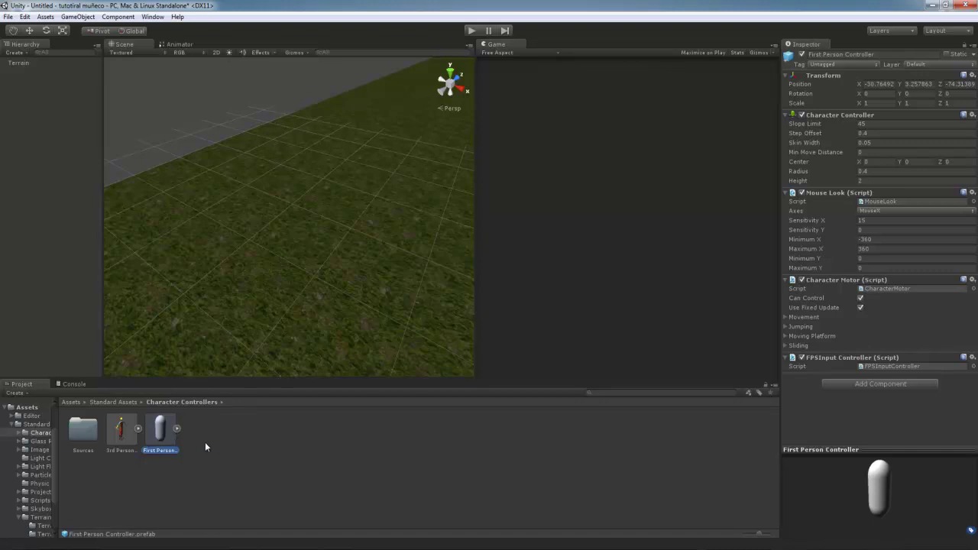
drag(162, 437, 224, 242)
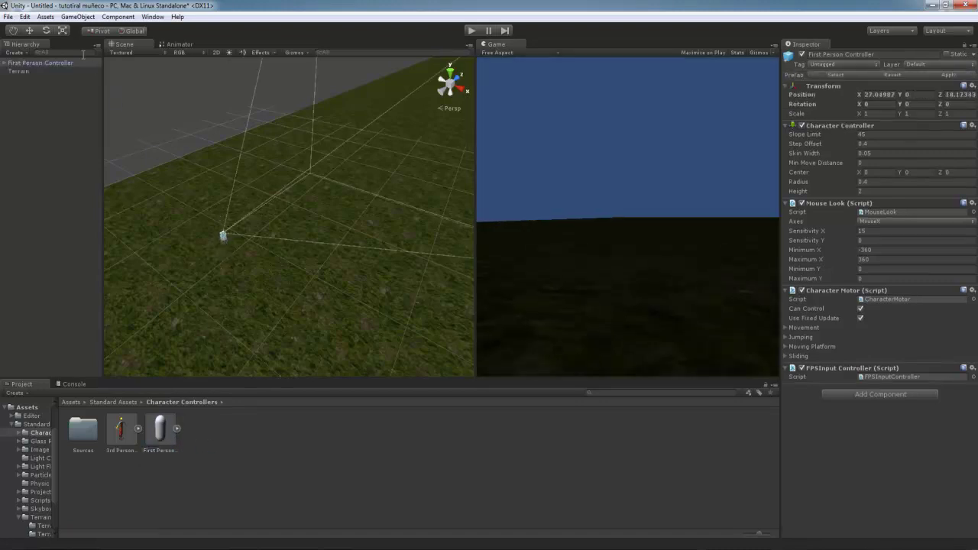
Step: Adjust the controller's height with the move gizmo so it rests on the ground
click(30, 30)
drag(217, 208, 214, 191)
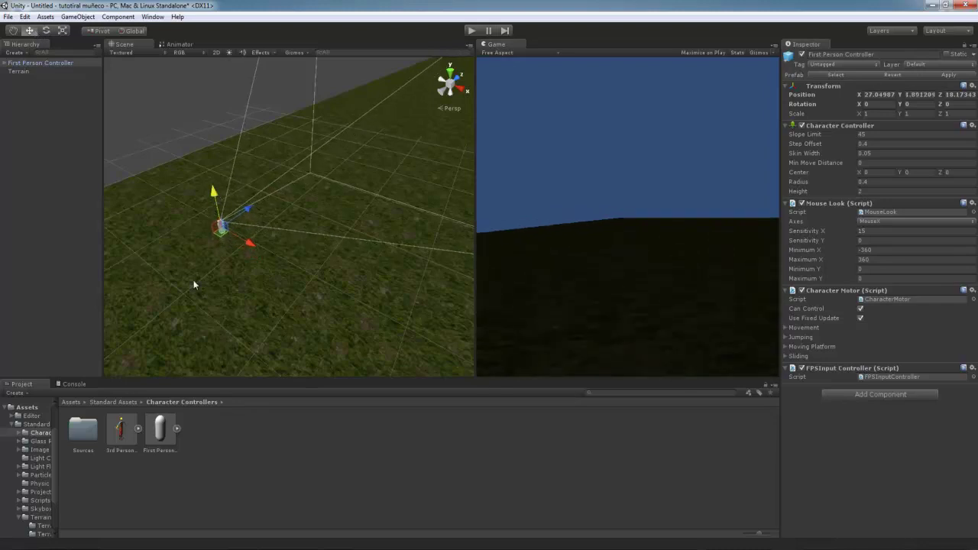
alt+drag(194, 284, 321, 192)
mouse_move(321, 192)
alt+right_down()
mouse_move(244, 240)
mouse_move(330, 177)
alt+right_up()
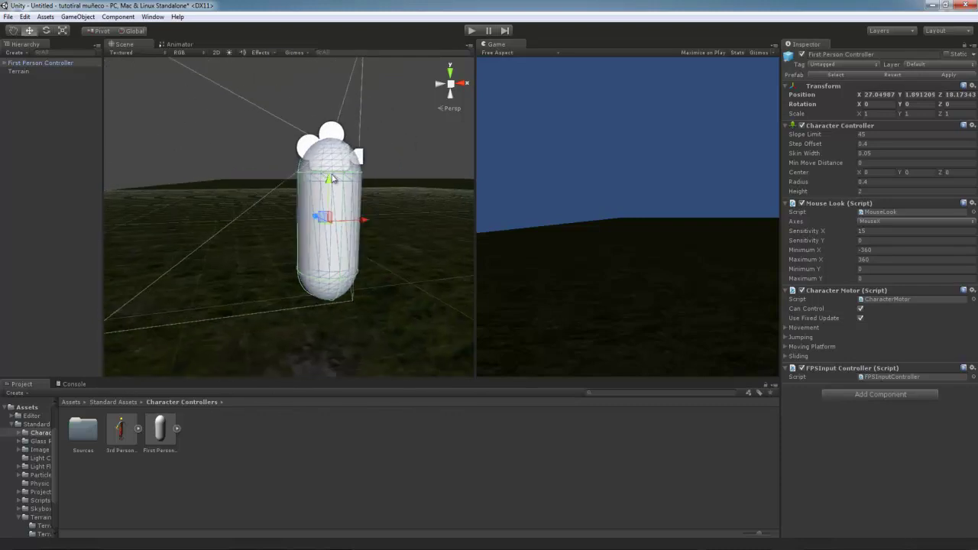
drag(331, 177, 330, 279)
middle_drag(331, 279, 344, 210)
mouse_move(334, 126)
mouse_down()
mouse_move(385, 419)
mouse_move(906, 282)
mouse_up()
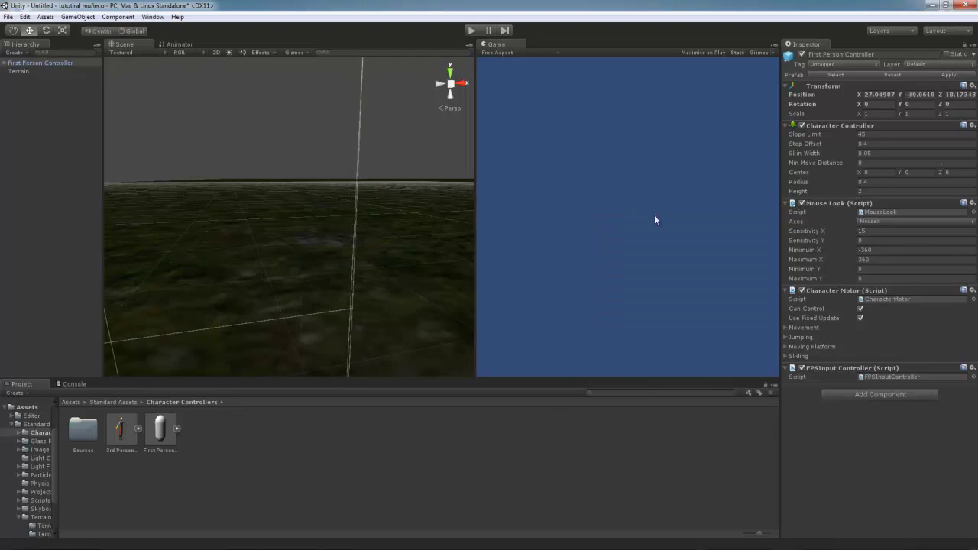
key(ctrl+z)
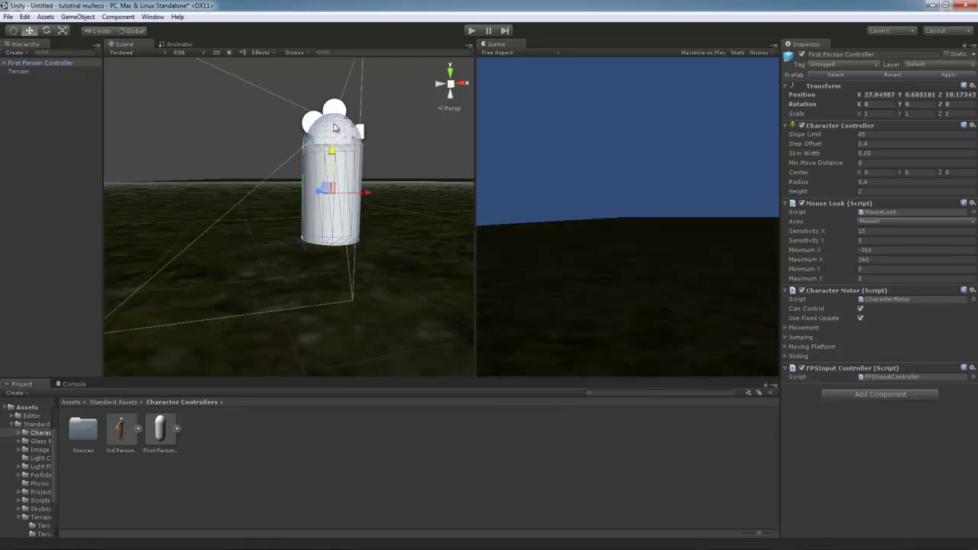
mouse_move(334, 150)
mouse_down()
mouse_move(333, 119)
mouse_move(354, 110)
mouse_move(296, 183)
mouse_move(285, 181)
mouse_up()
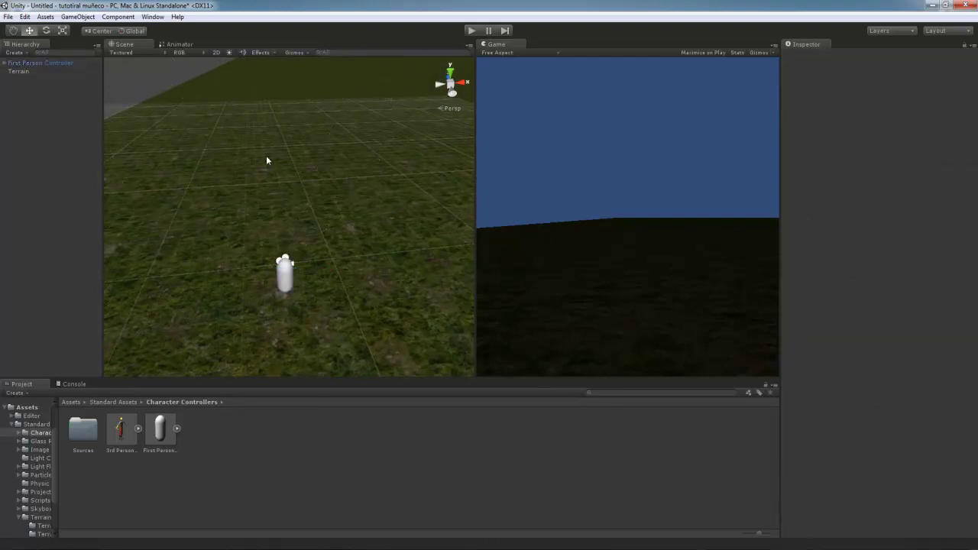
click(39, 62)
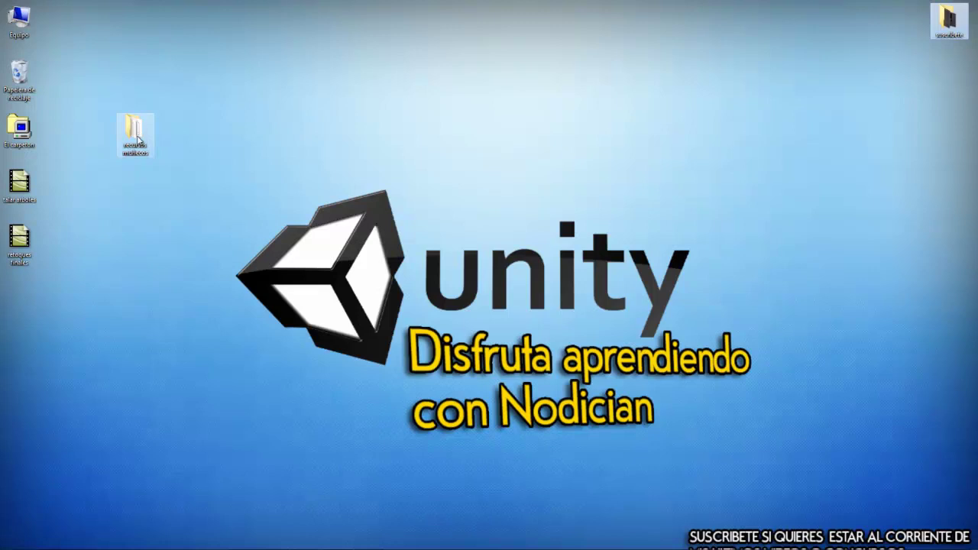
Step: Browse recursos muñecos > aldo and its textures folder in Explorer, then close the window
double_click(135, 136)
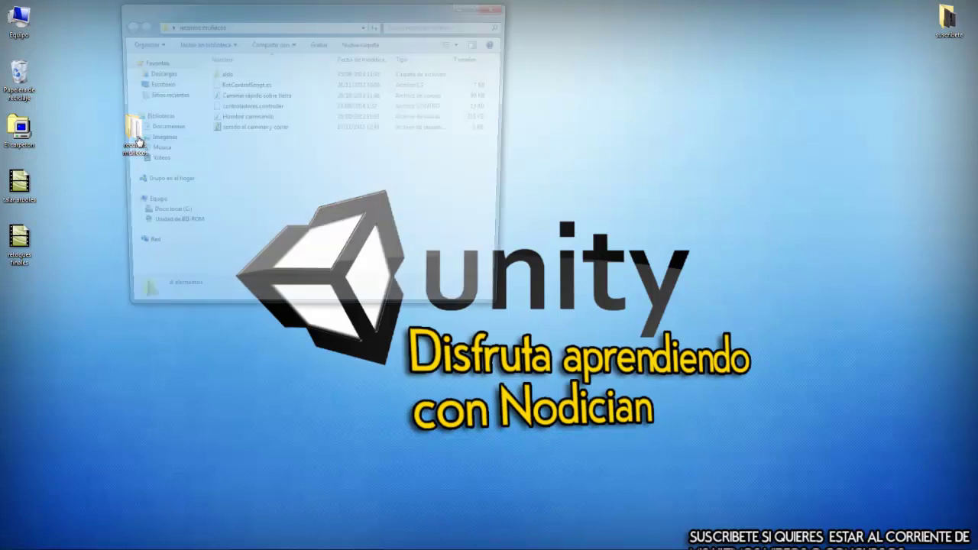
drag(290, 14, 544, 81)
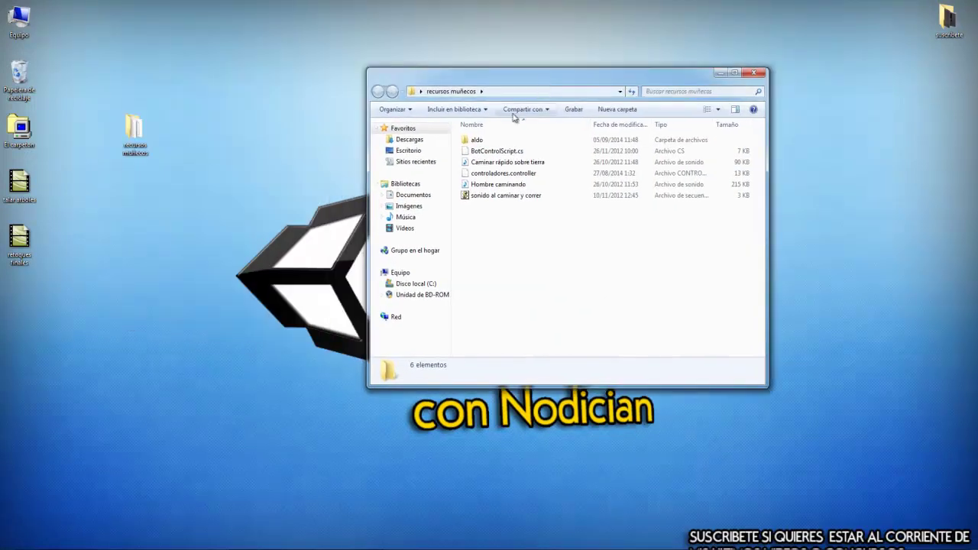
double_click(479, 141)
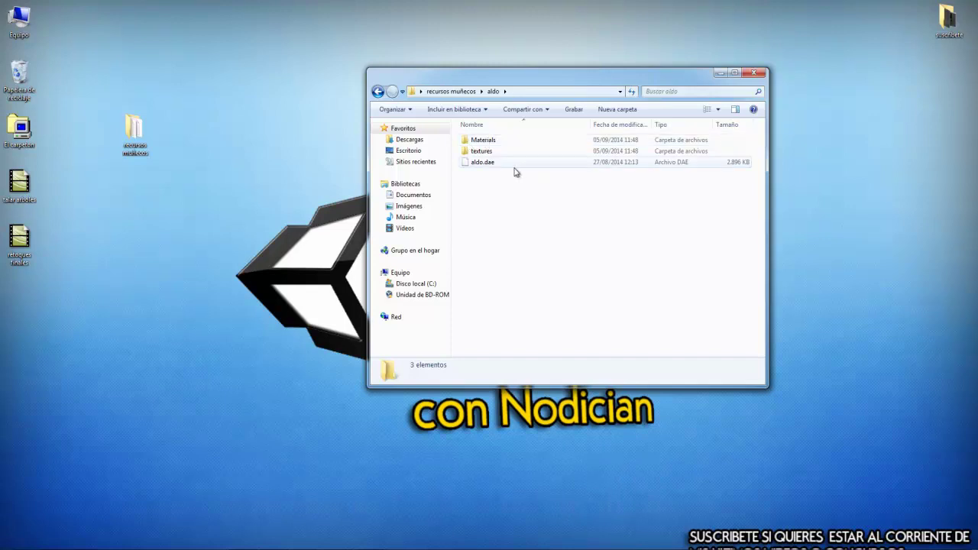
double_click(487, 152)
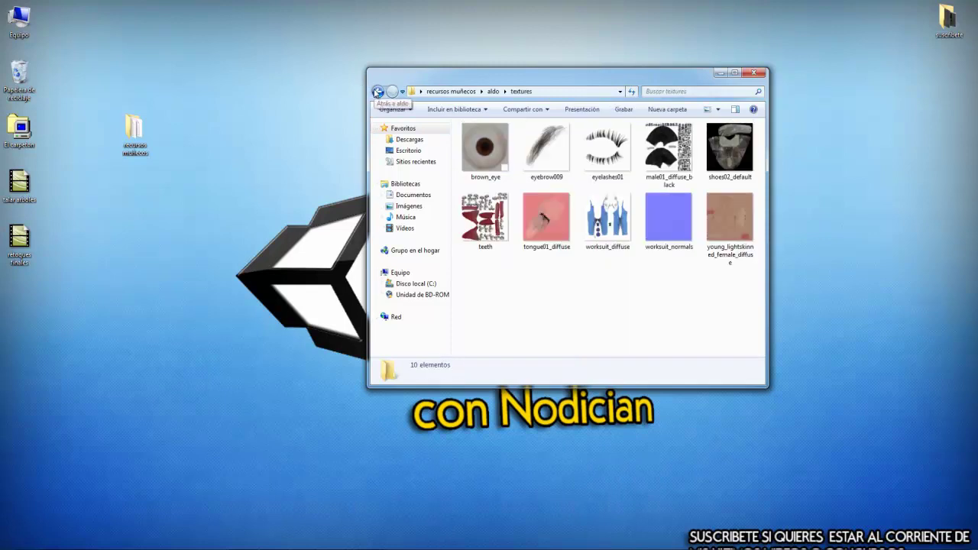
click(377, 92)
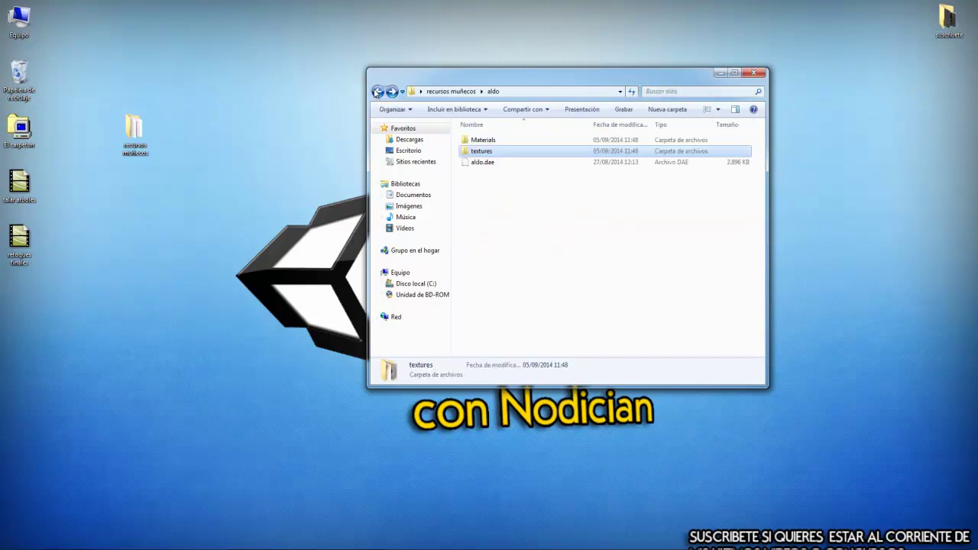
click(754, 72)
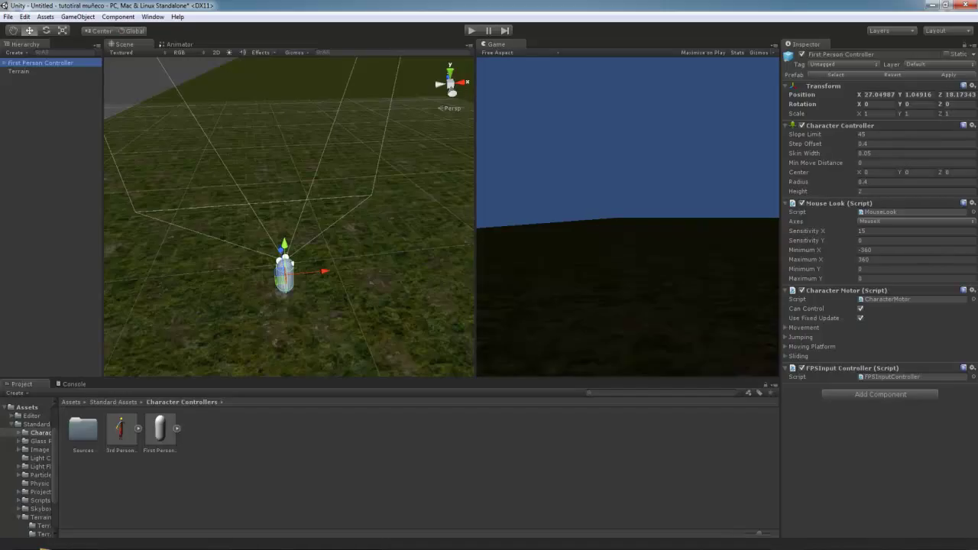
Step: Open Assets > recursos muñecos > aldo and try dragging the aldo model into the scene
drag(23, 449, 26, 408)
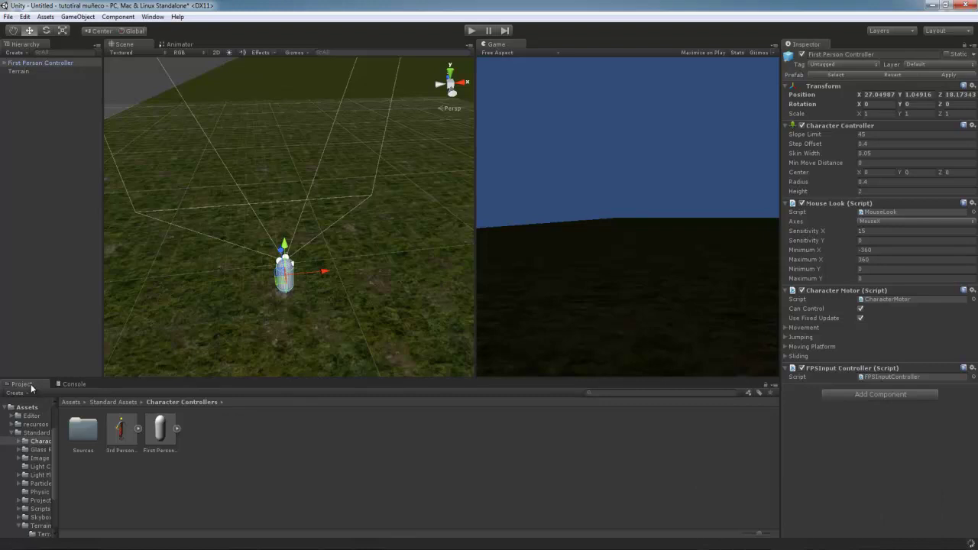
click(29, 407)
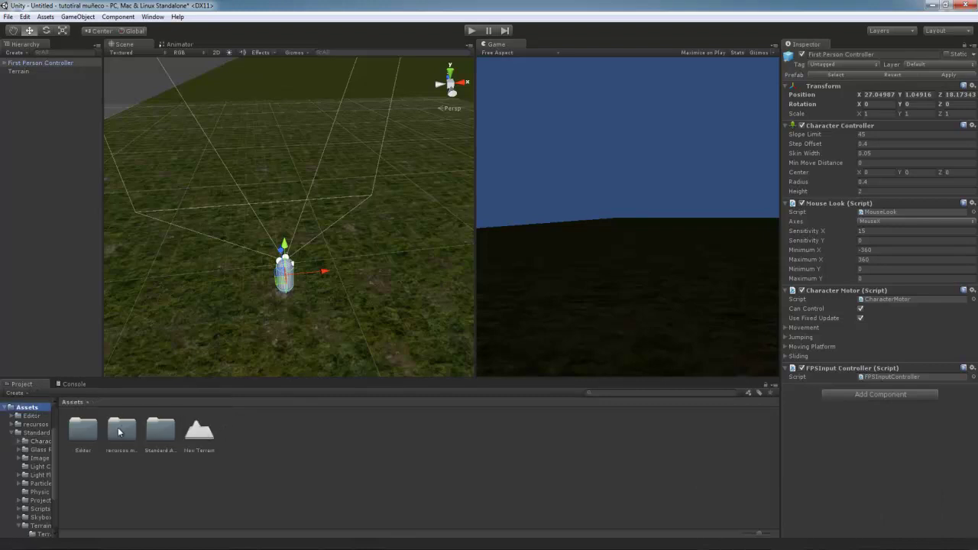
double_click(121, 430)
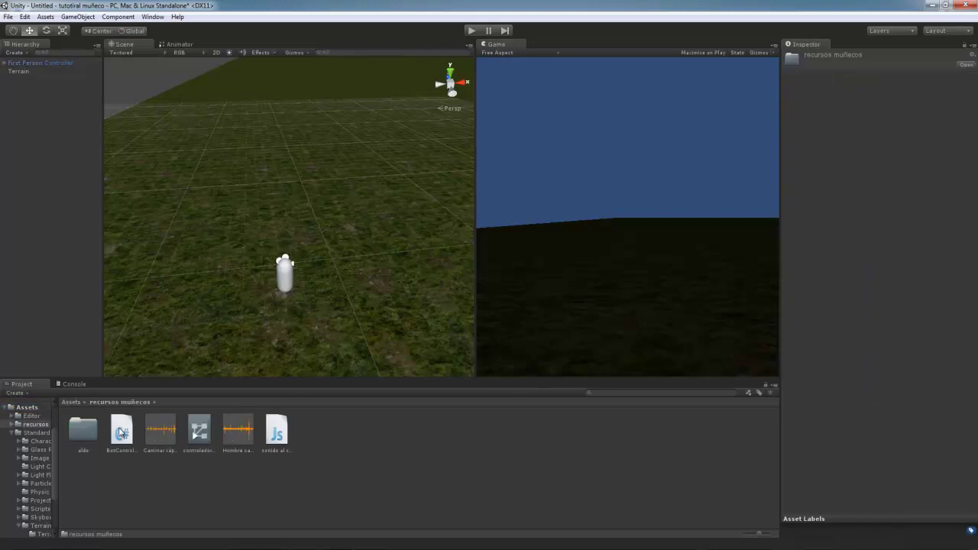
double_click(81, 433)
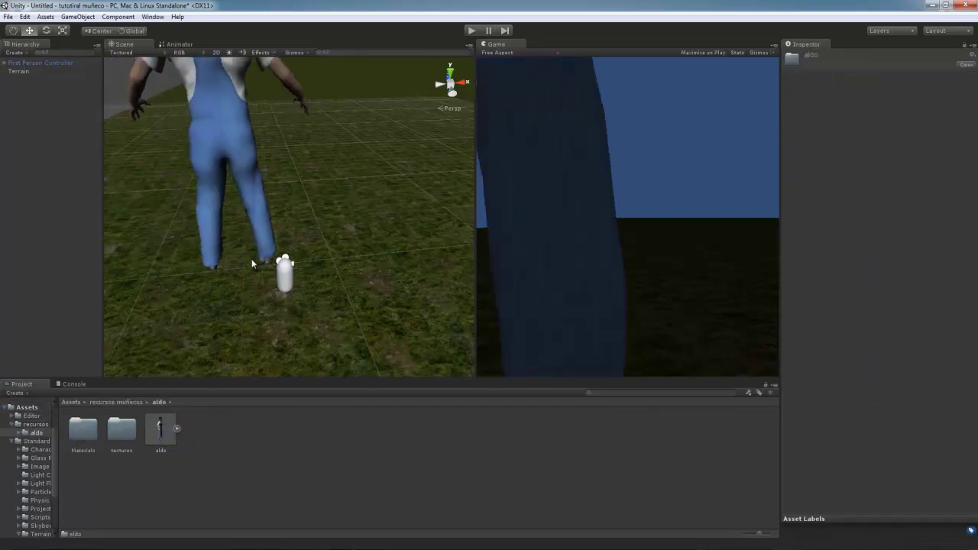
mouse_move(165, 388)
mouse_down()
mouse_move(282, 266)
mouse_move(240, 449)
mouse_up()
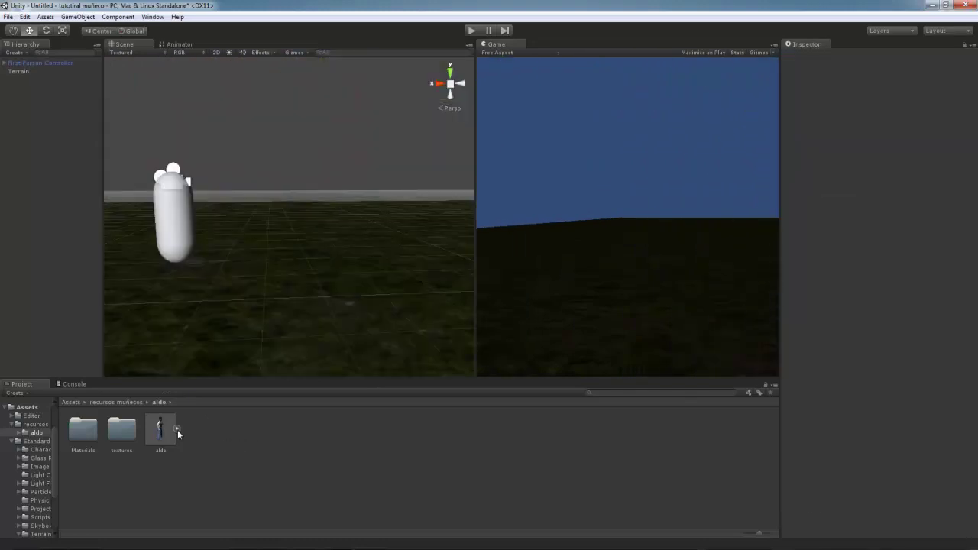
mouse_move(158, 436)
mouse_down()
mouse_move(196, 321)
mouse_move(242, 436)
mouse_up()
Step: Set aldo's rig to Humanoid with Create From This Model, then start avatar configuration
click(165, 435)
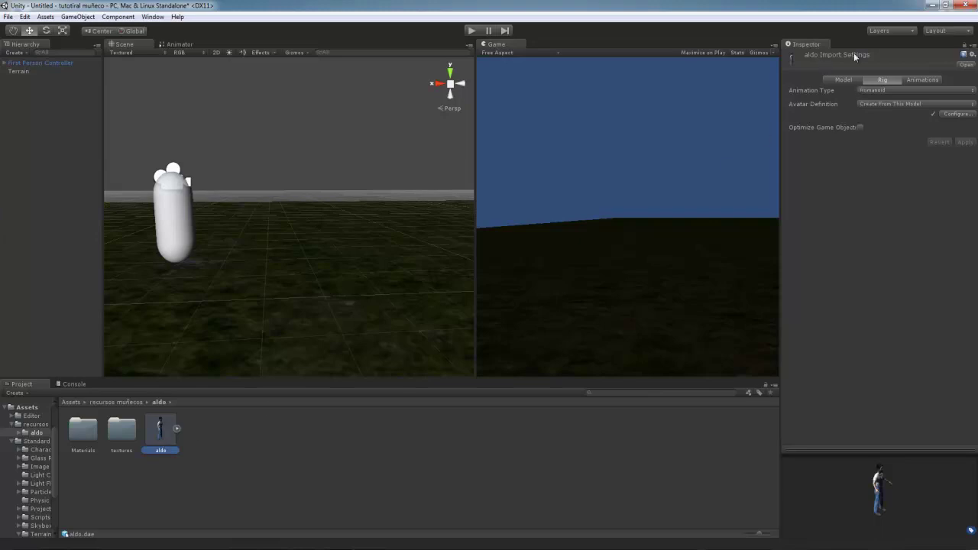
click(886, 90)
click(888, 137)
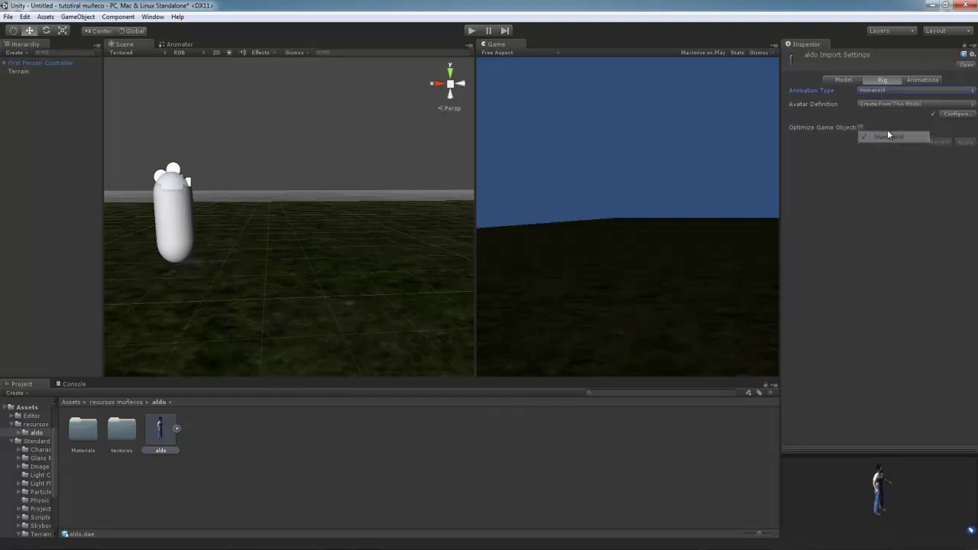
click(901, 105)
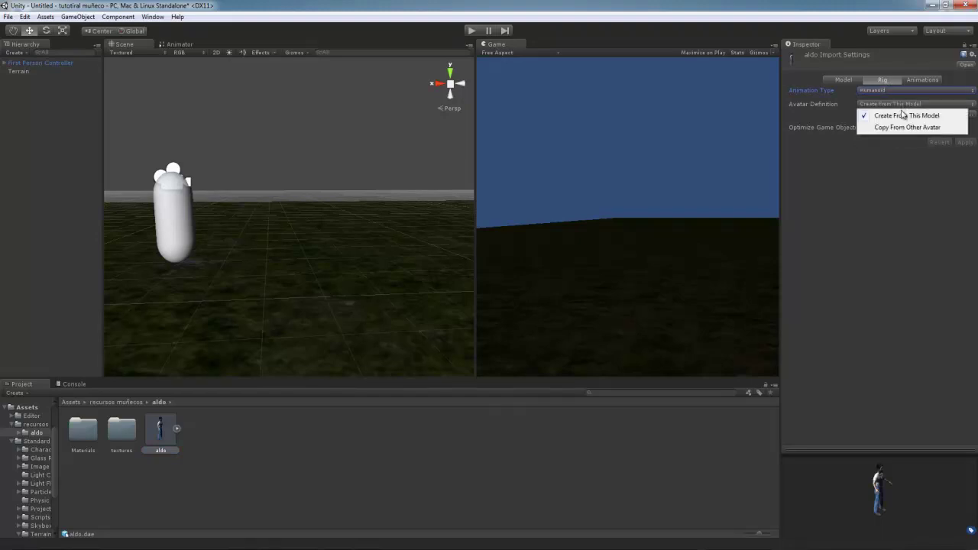
click(904, 115)
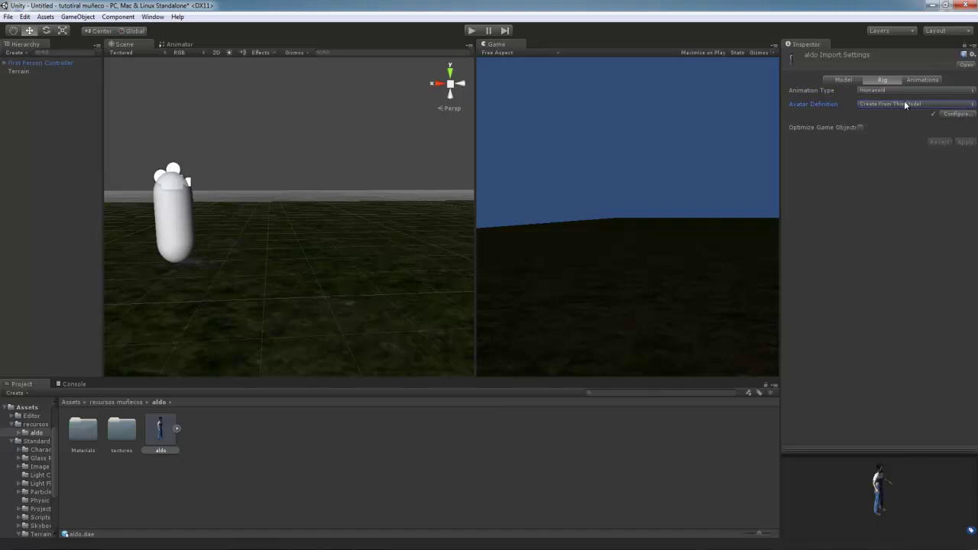
click(956, 115)
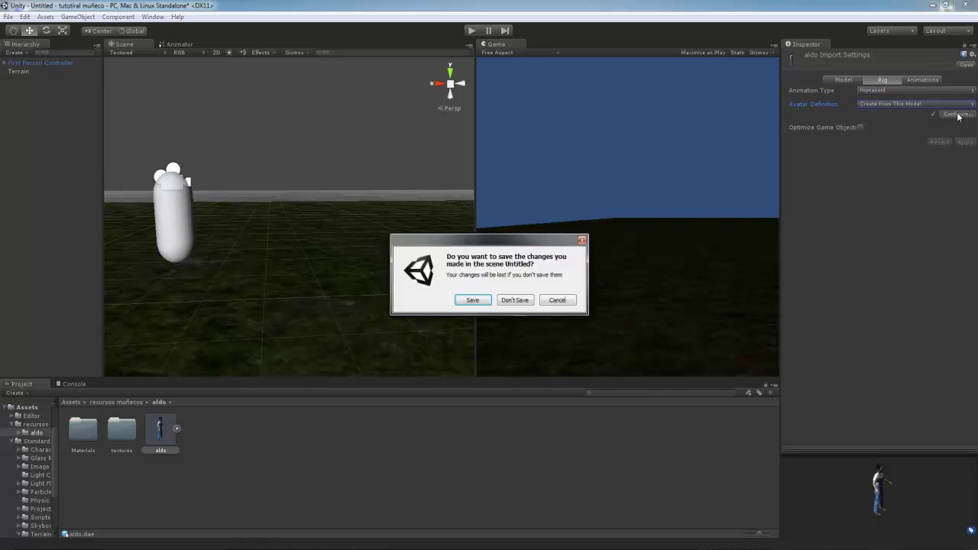
Step: Save the current scene as escena1
click(473, 300)
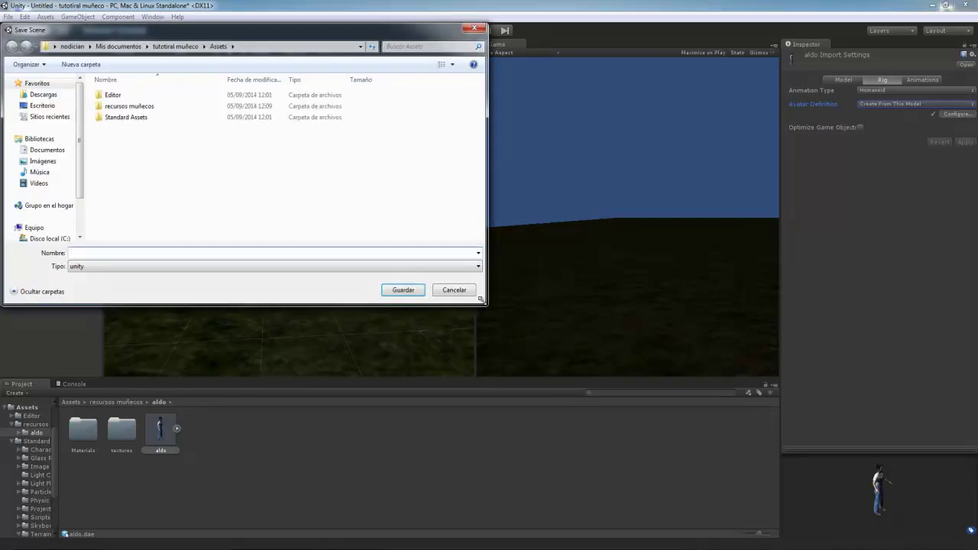
text(escena1)
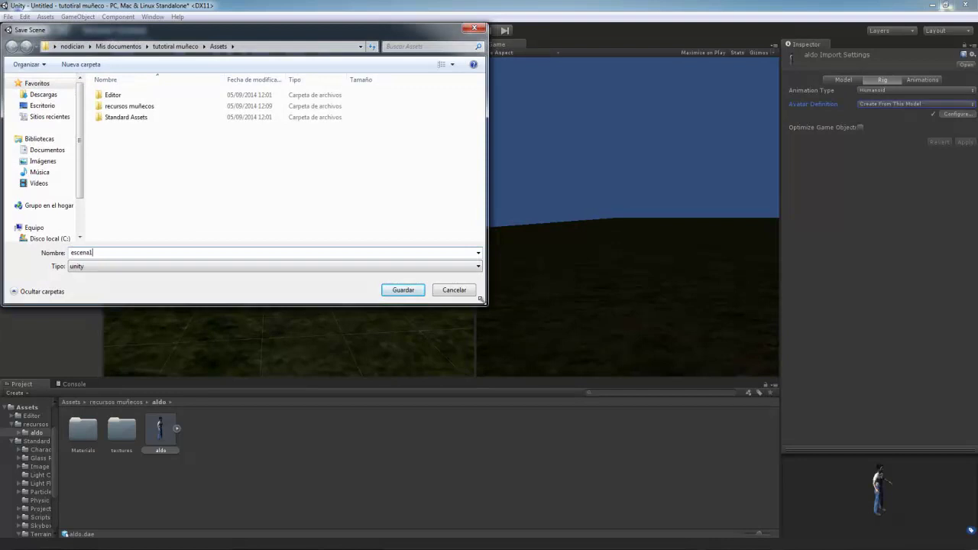
key(Return)
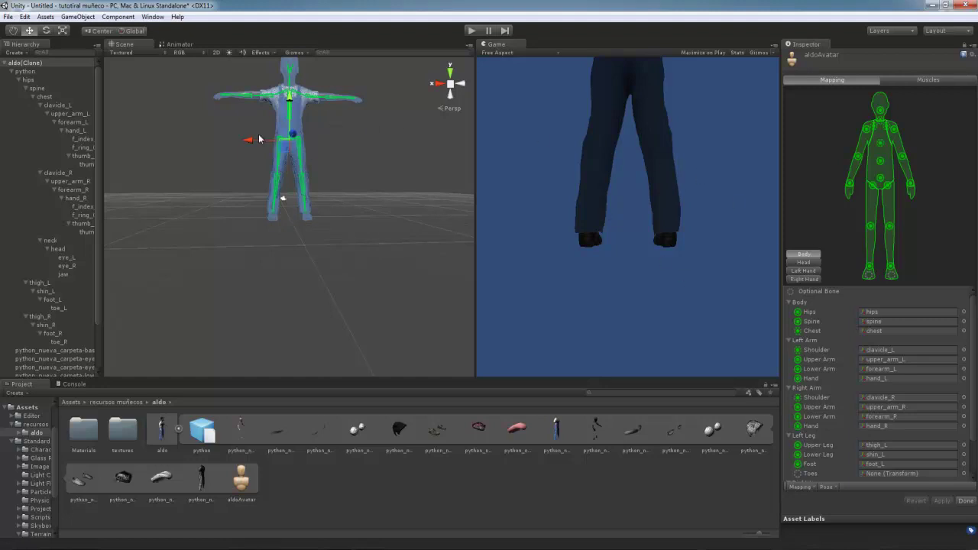
Step: Review aldoAvatar's skeleton and automatic bone Mapping list, then finish with Done
scroll(974, 333, down, 3)
scroll(917, 336, up, 3)
scroll(320, 154, down, 2)
alt+drag(269, 148, 263, 154)
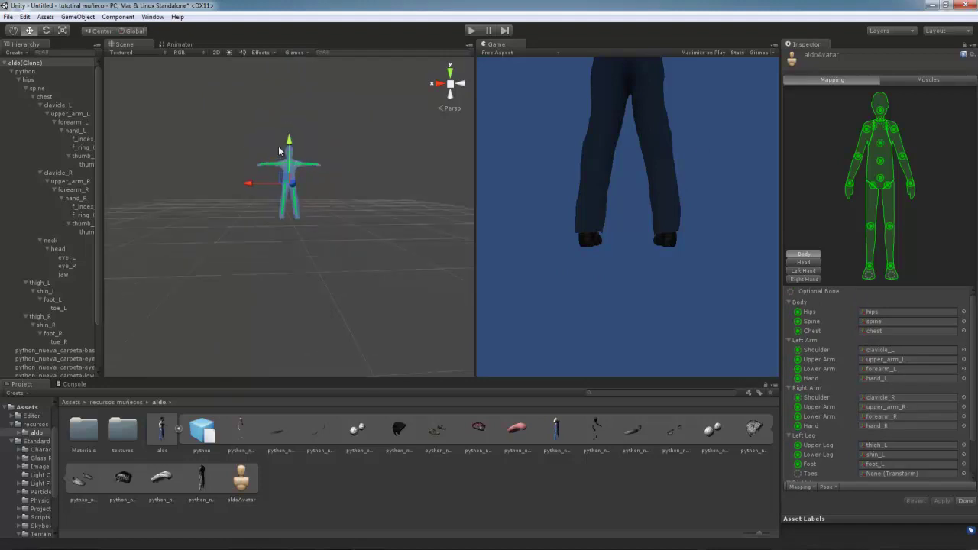
mouse_move(359, 306)
alt+right_down()
mouse_move(390, 339)
mouse_move(391, 330)
alt+right_up()
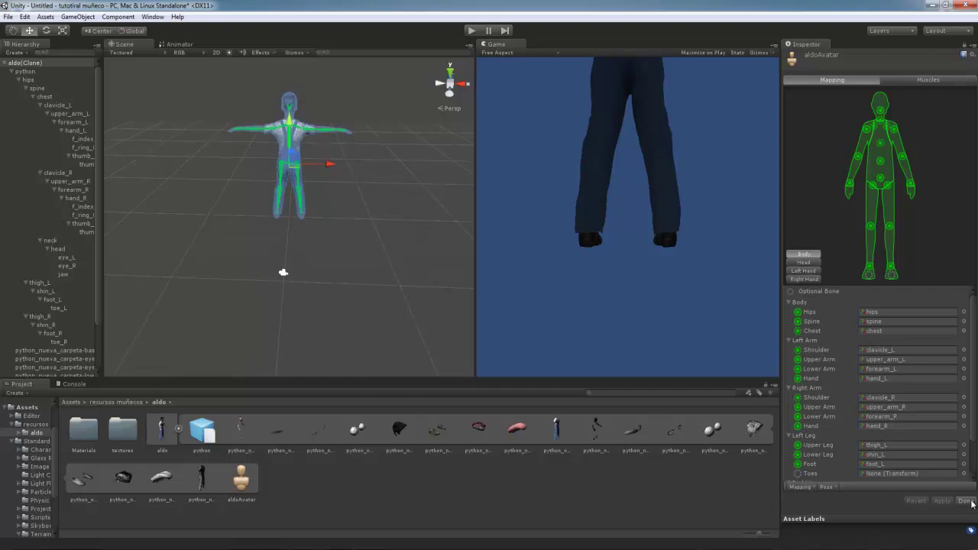
scroll(916, 437, down, 2)
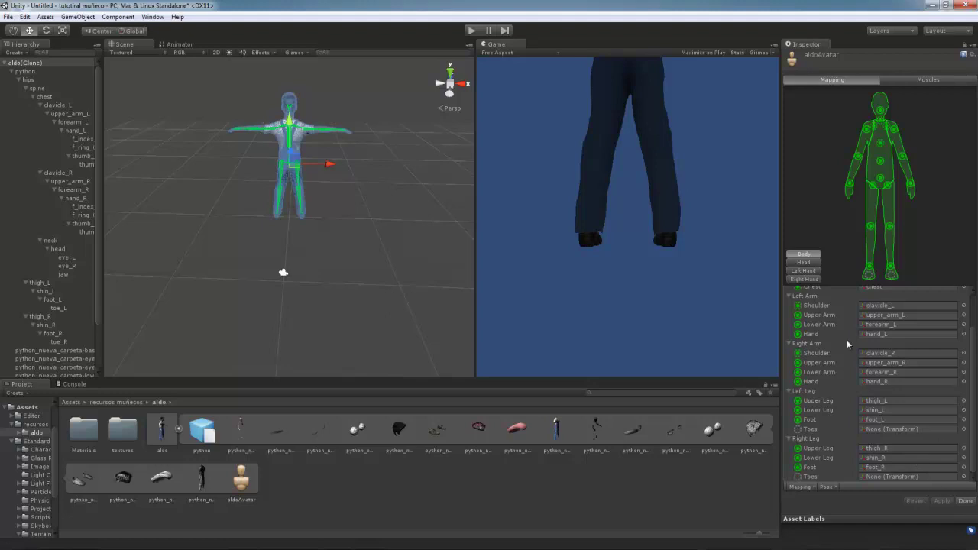
click(971, 502)
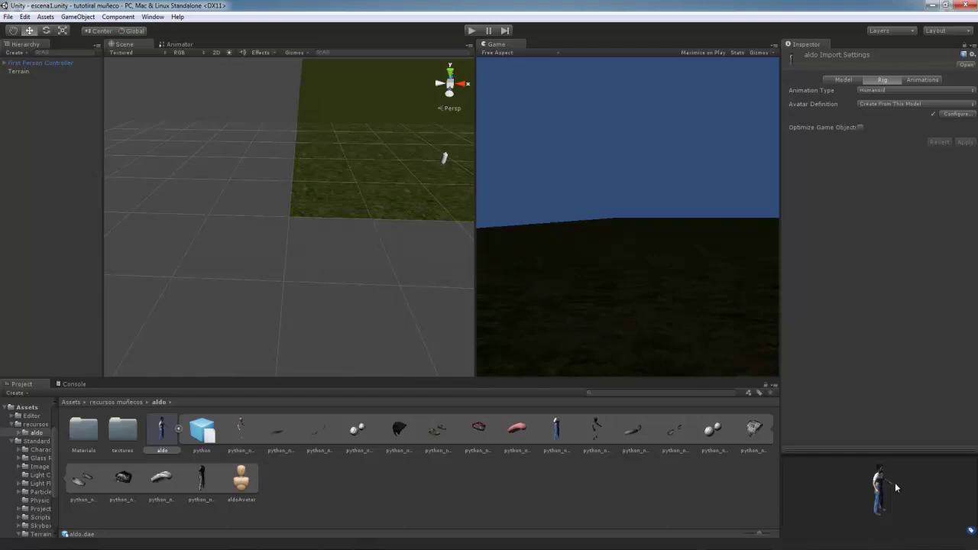
Step: Place the aldo model from the Project onto the terrain and frame it
click(922, 81)
click(888, 81)
click(179, 428)
drag(169, 434, 397, 165)
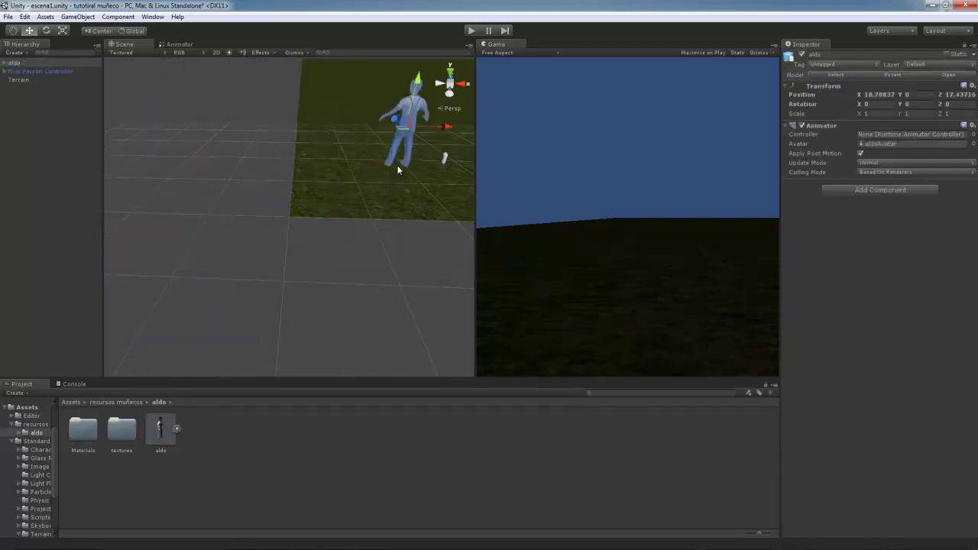
double_click(37, 61)
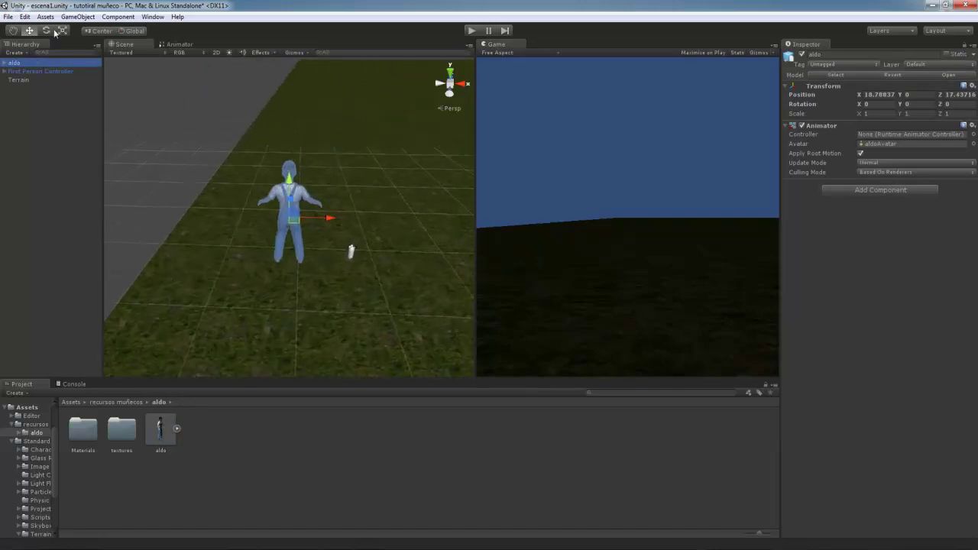
Step: Scale aldo down to about 0.131
click(62, 30)
drag(288, 217, 282, 249)
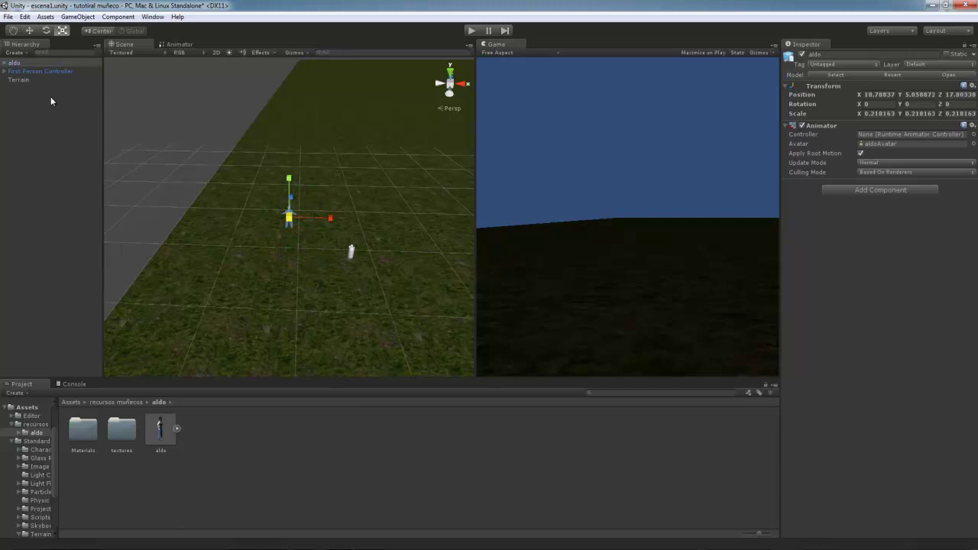
double_click(30, 65)
mouse_move(321, 221)
alt+mouse_down()
mouse_move(665, 163)
mouse_move(436, 109)
mouse_move(311, 131)
mouse_move(238, 172)
alt+mouse_up()
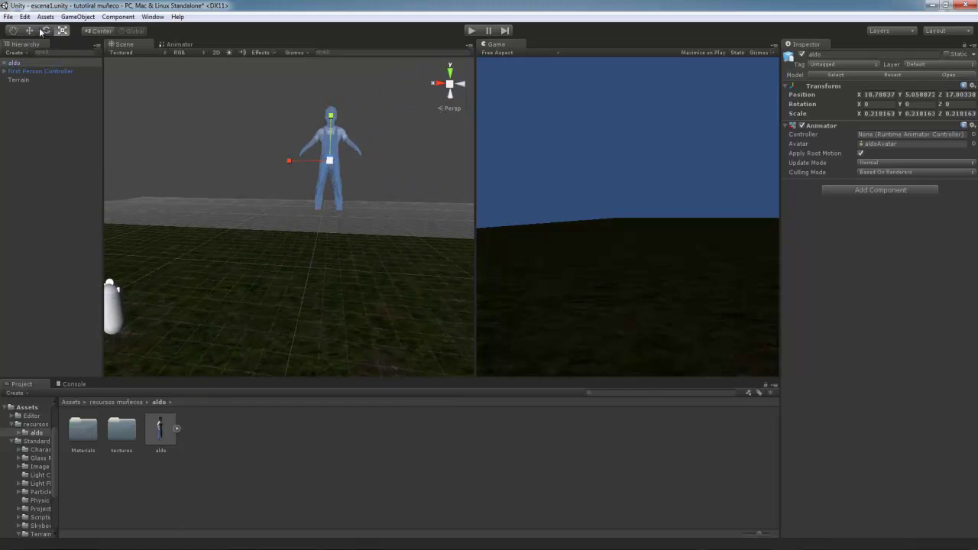
drag(329, 159, 252, 130)
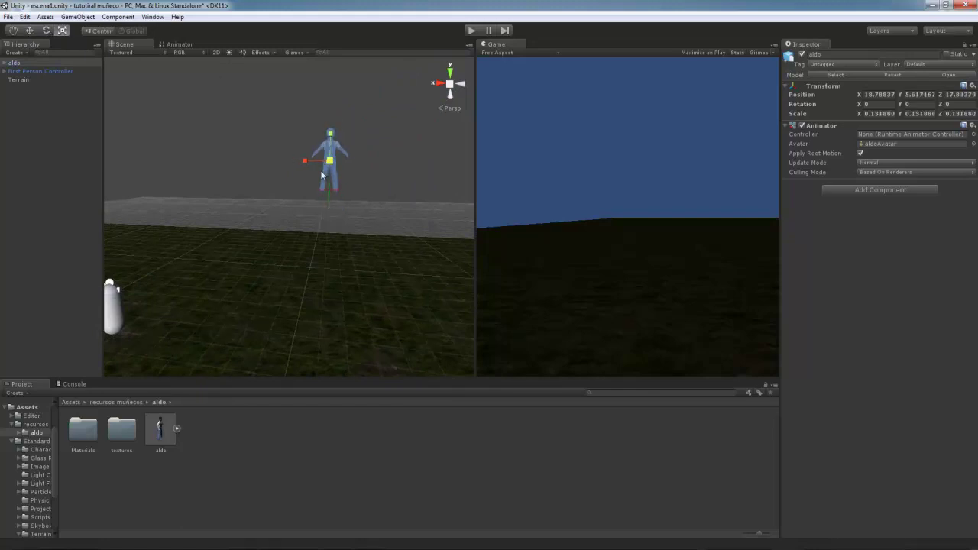
Step: Lower aldo onto the ground, enlarge it to about 0.144, and check it from the side
click(29, 30)
mouse_move(331, 129)
mouse_down()
mouse_move(347, 322)
mouse_move(106, 304)
mouse_up()
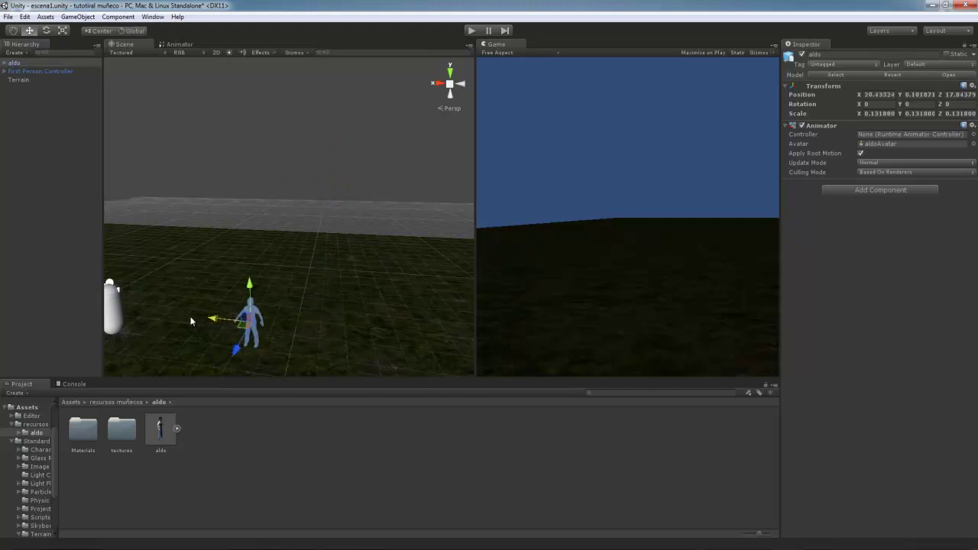
double_click(21, 62)
alt+drag(219, 146, 267, 145)
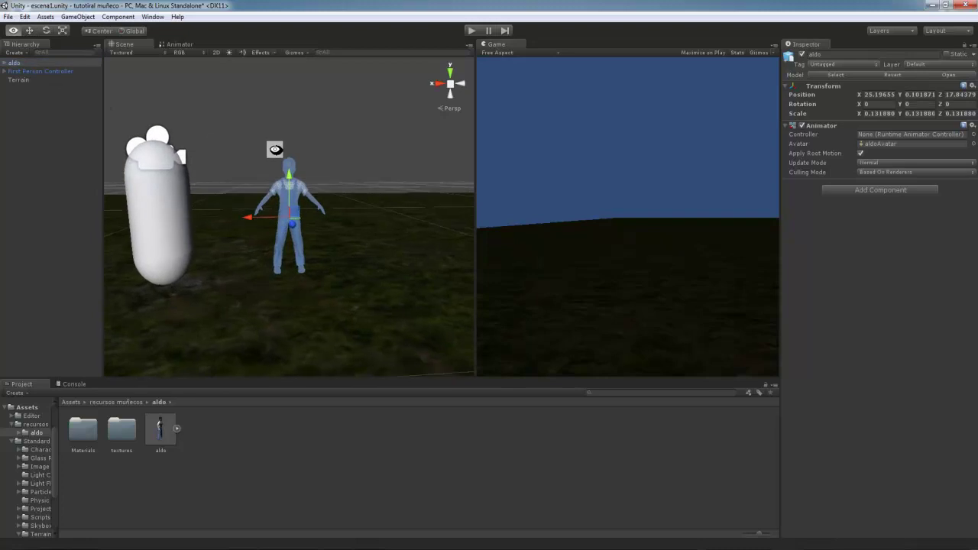
click(63, 30)
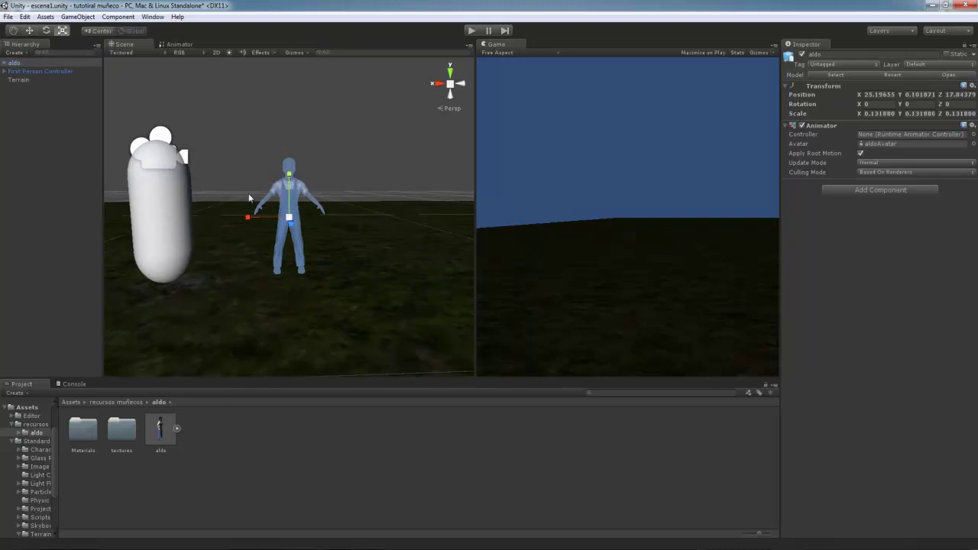
drag(289, 217, 291, 162)
click(29, 31)
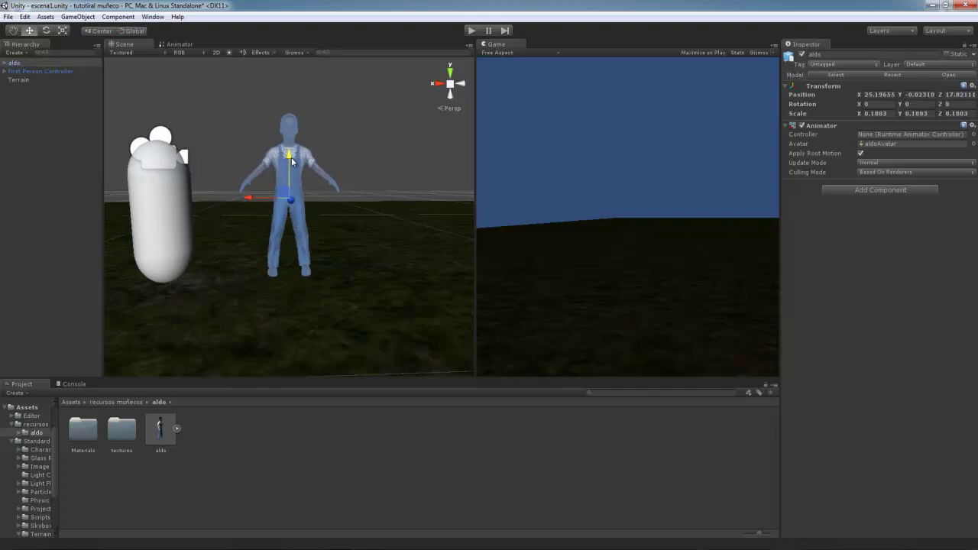
alt+drag(309, 205, 44, 156)
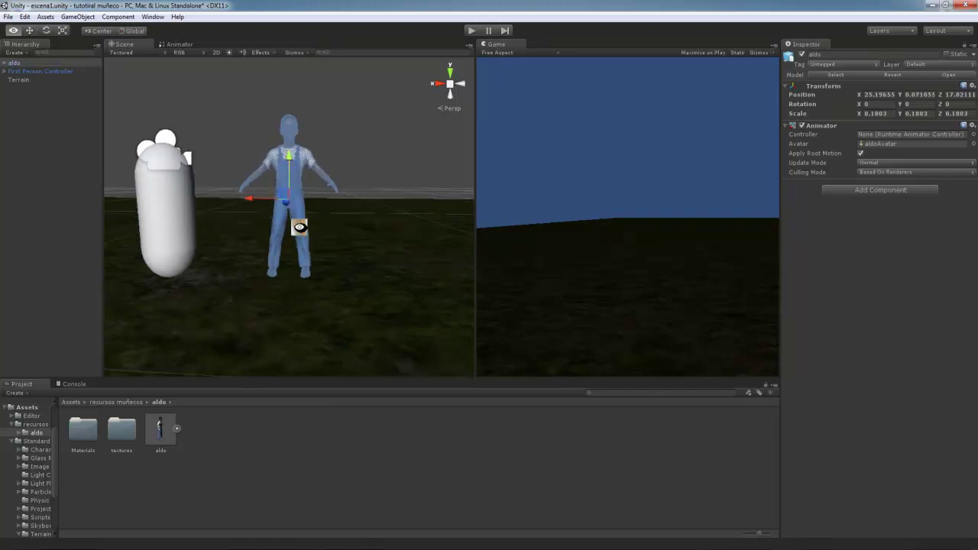
mouse_move(108, 179)
alt+mouse_down()
mouse_move(447, 250)
mouse_move(28, 286)
alt+mouse_up()
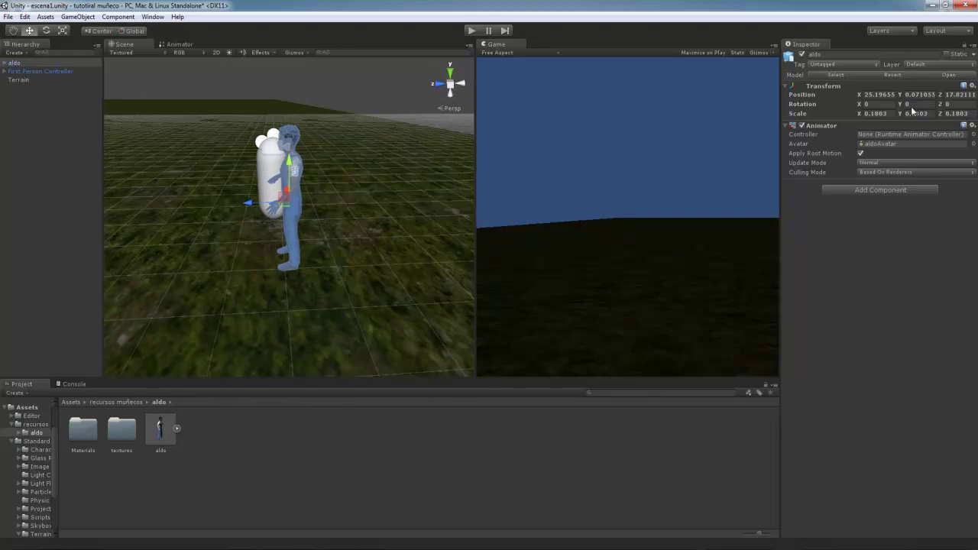
click(884, 191)
text(ani)
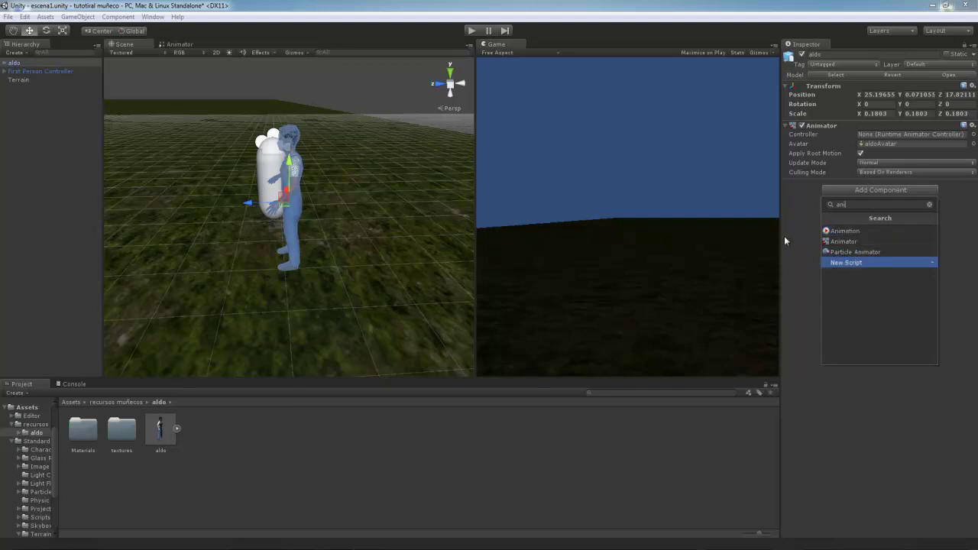
key(Escape)
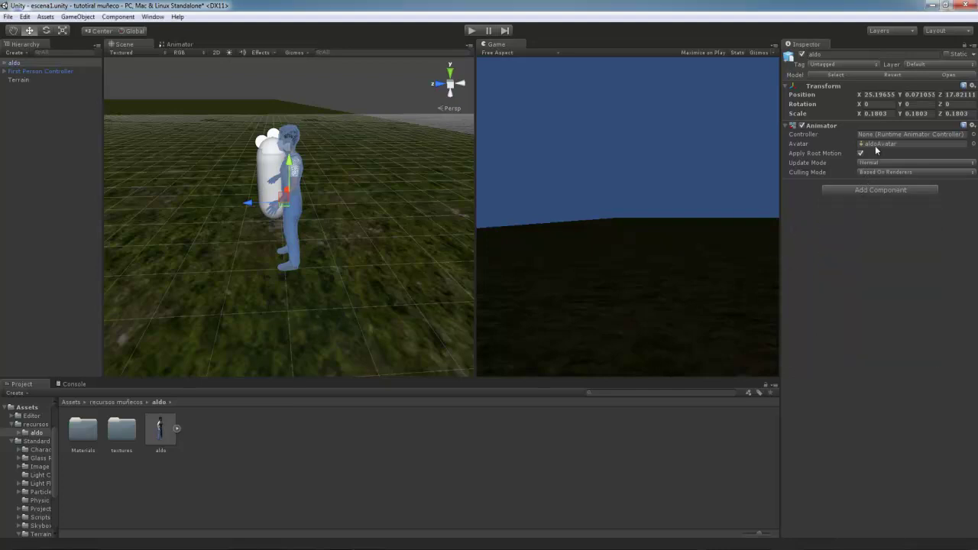
click(973, 144)
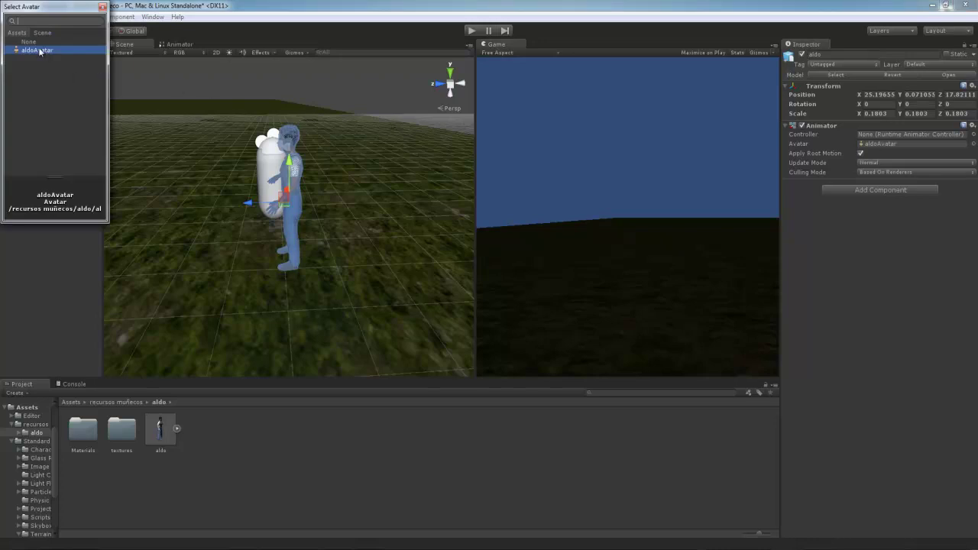
click(101, 8)
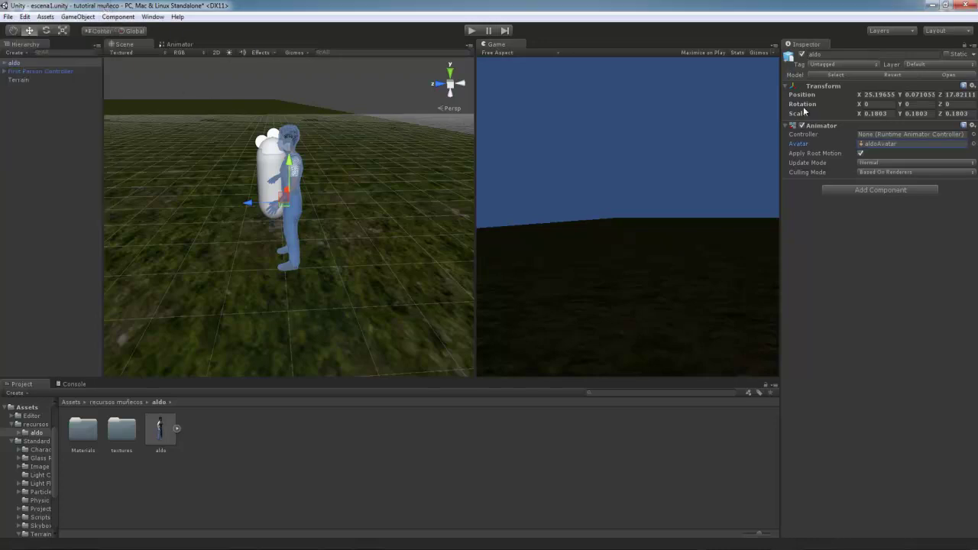
Step: Assign the controladores controller from recursos muñecos to aldo's Animator Controller field
click(35, 425)
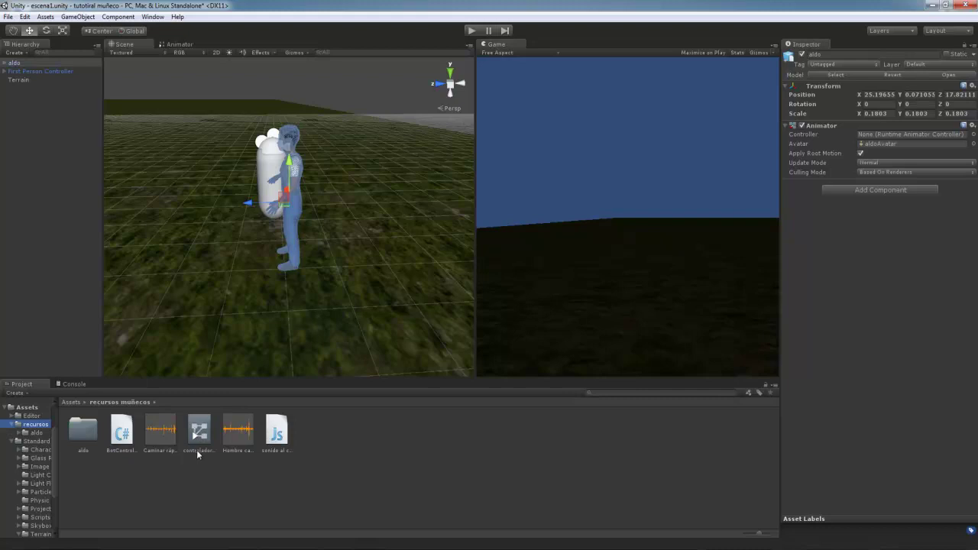
drag(198, 434, 890, 136)
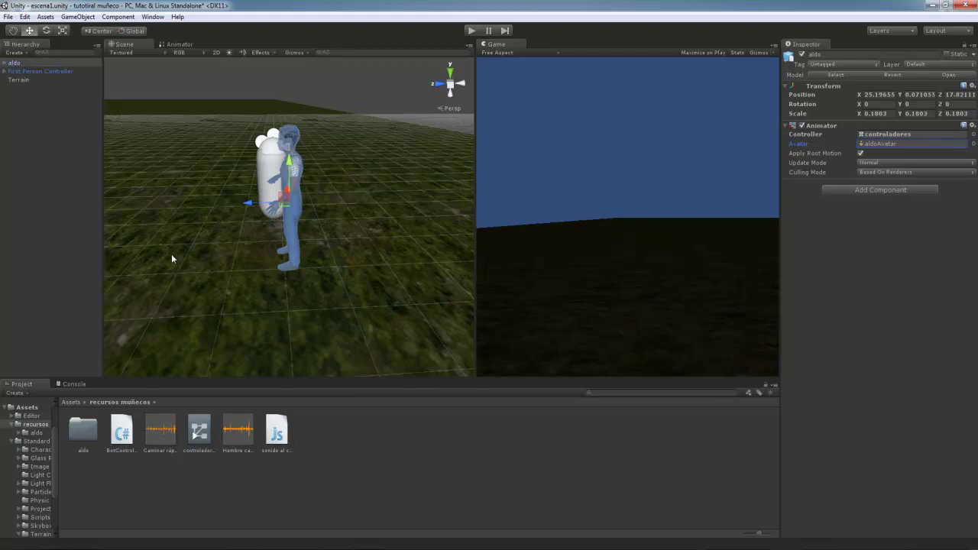
double_click(39, 535)
scroll(48, 531, down, 3)
drag(49, 531, 63, 423)
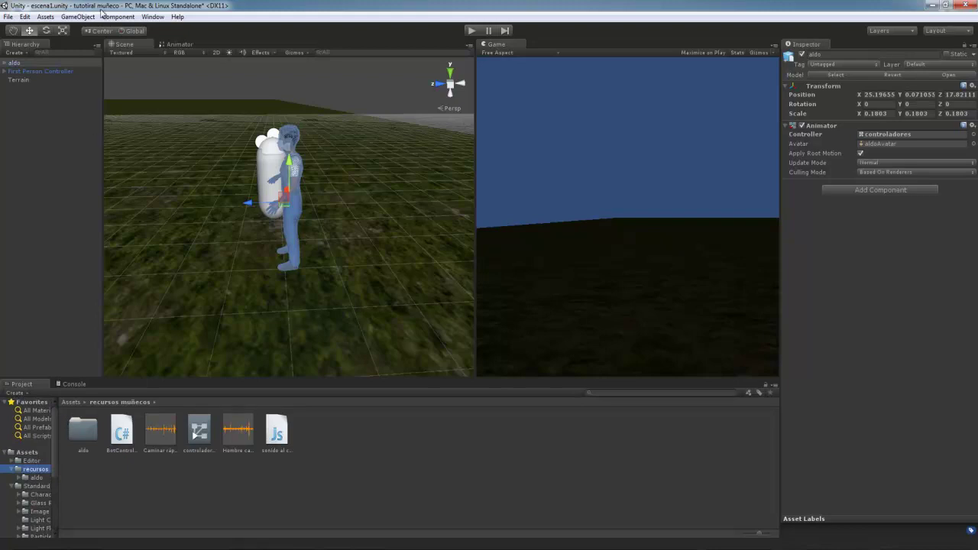
Step: Open Window > Asset Store and show its account dropdown
click(154, 18)
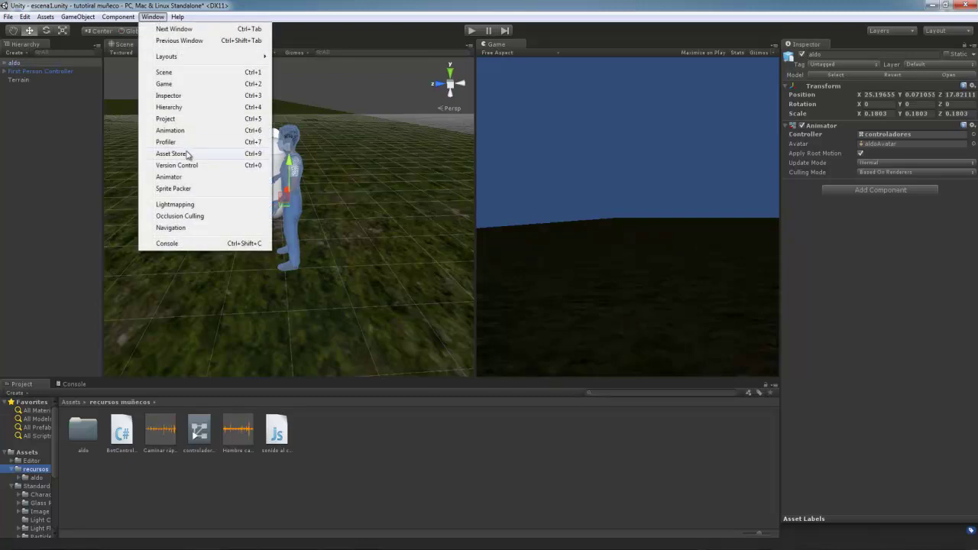
click(188, 153)
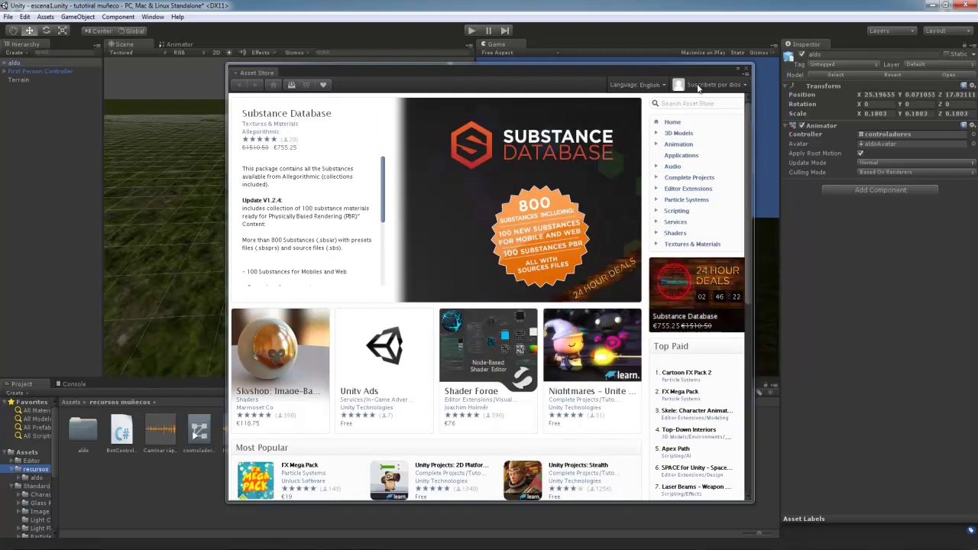
click(744, 84)
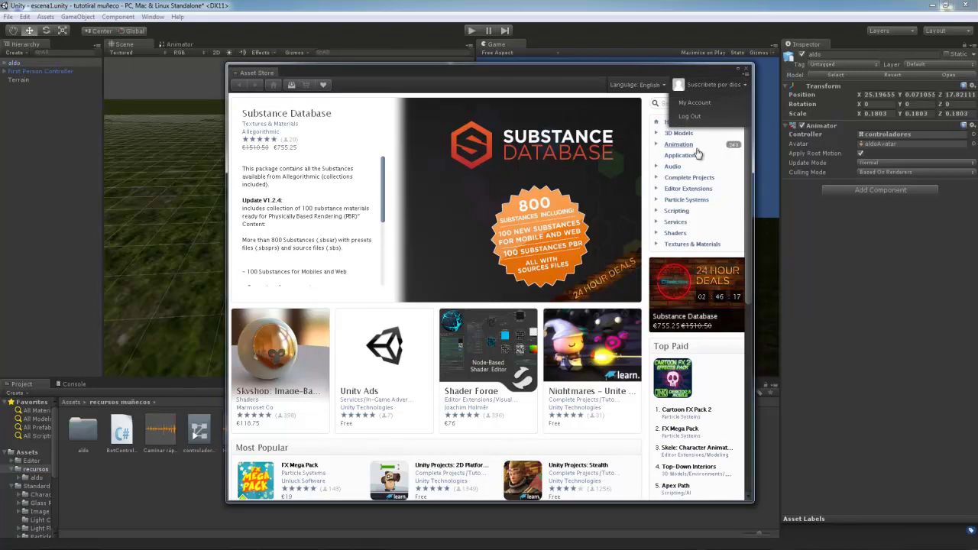
Step: Search the Asset Store for 'raw mocap data' and move the store window lower right
click(748, 86)
click(710, 101)
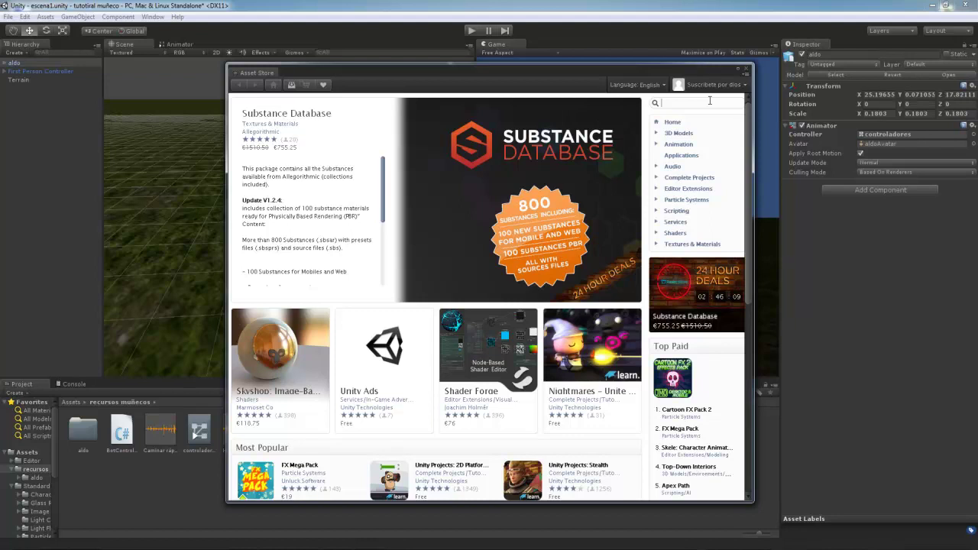
text(raw mocap data)
key(Return)
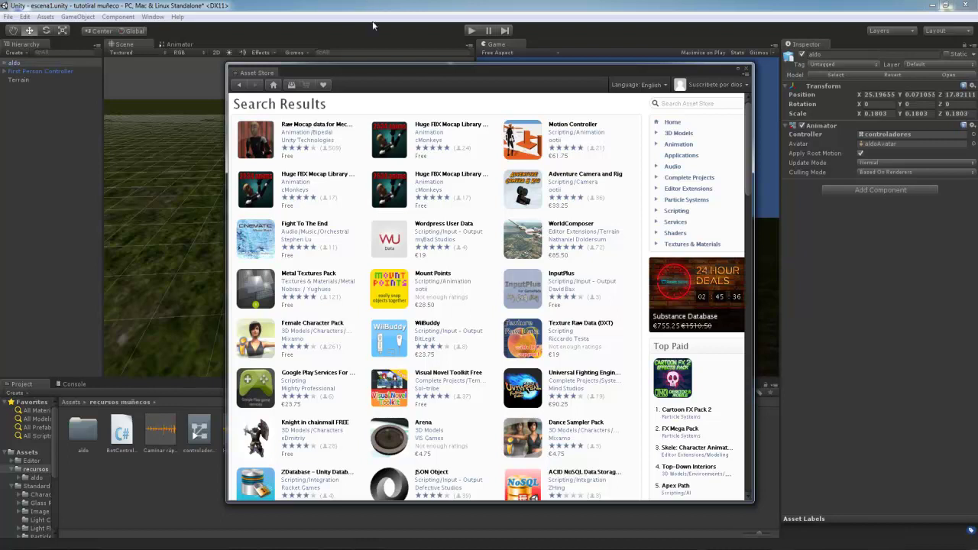
drag(378, 74, 469, 395)
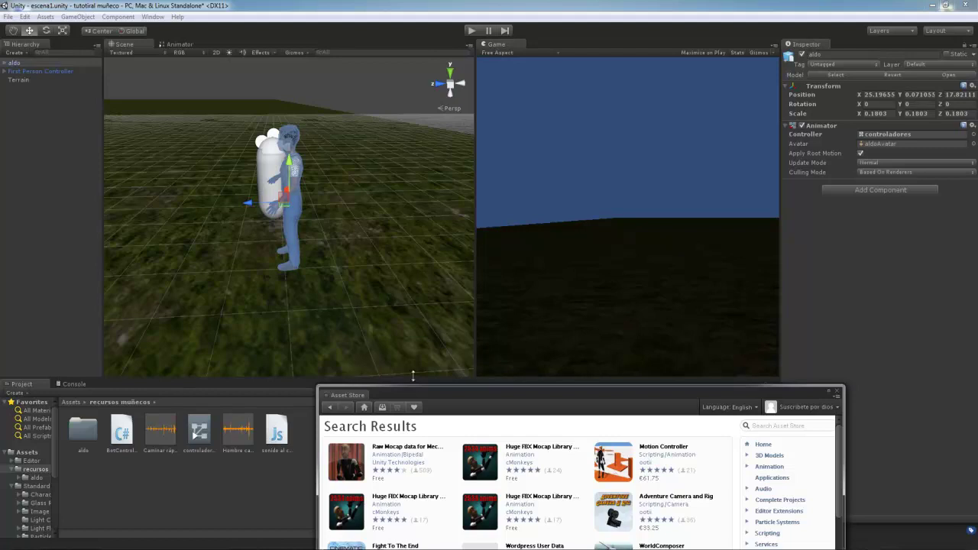
Step: Move the store window up, expand Animation, and open the Raw Mocap data for Mecanim page
drag(420, 395, 438, 206)
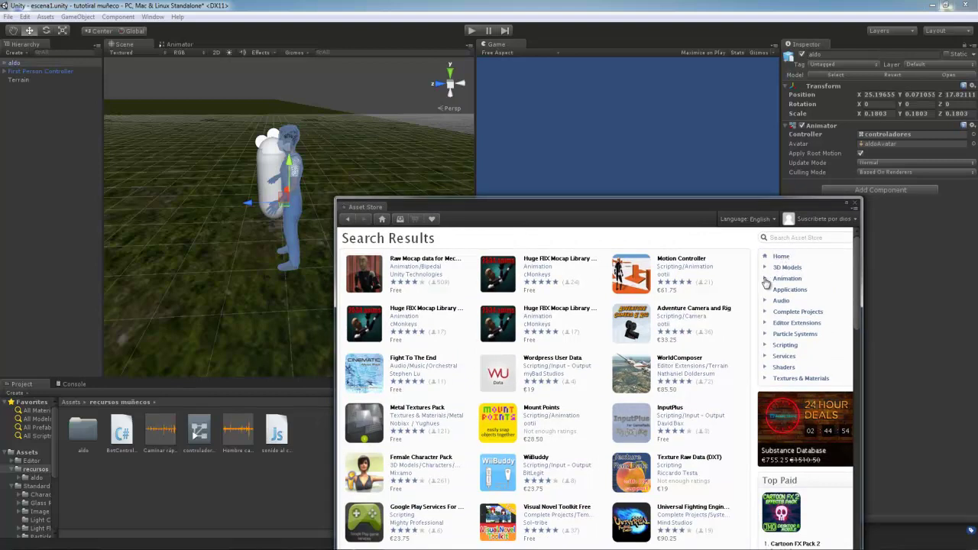
click(765, 279)
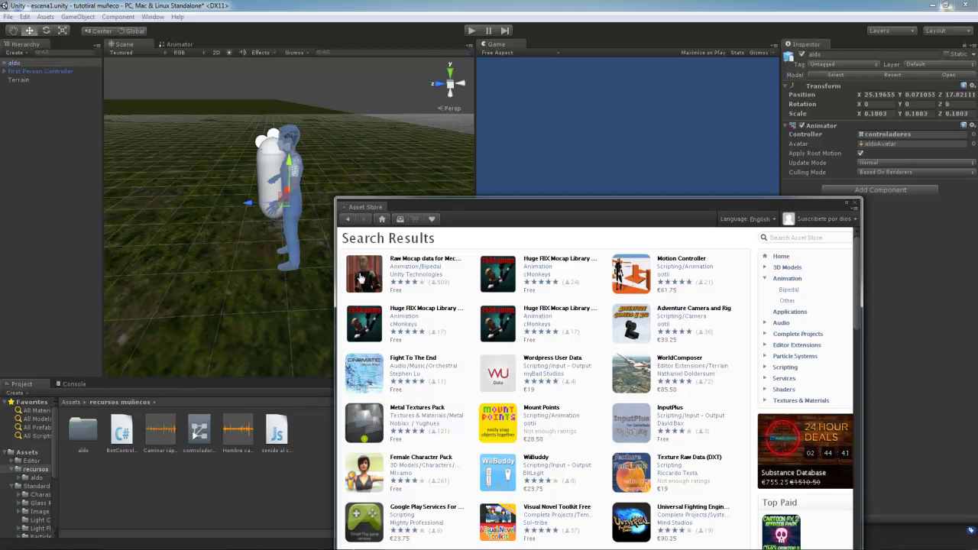
click(361, 278)
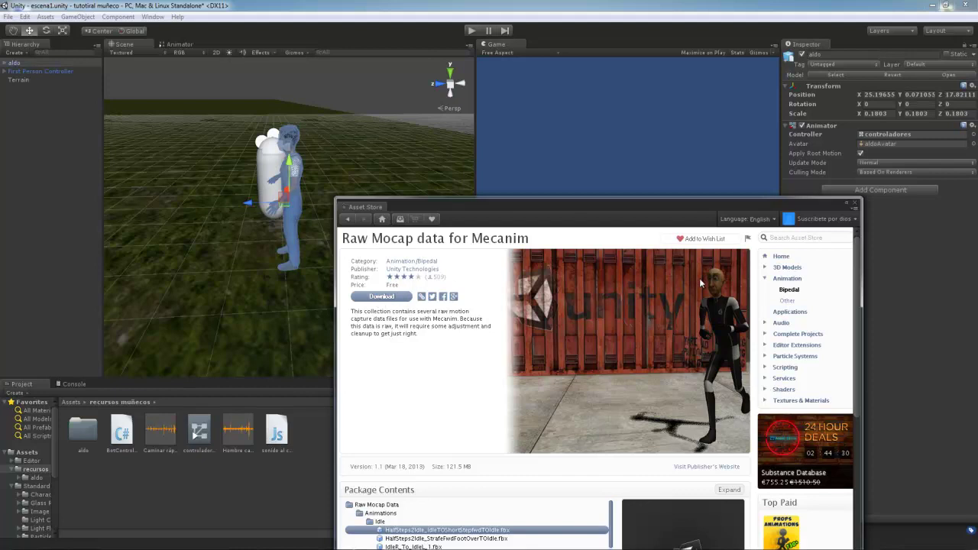
scroll(601, 344, down, 3)
scroll(601, 343, up, 3)
Step: Download the Raw Mocap data for Mecanim package from its store page
click(389, 300)
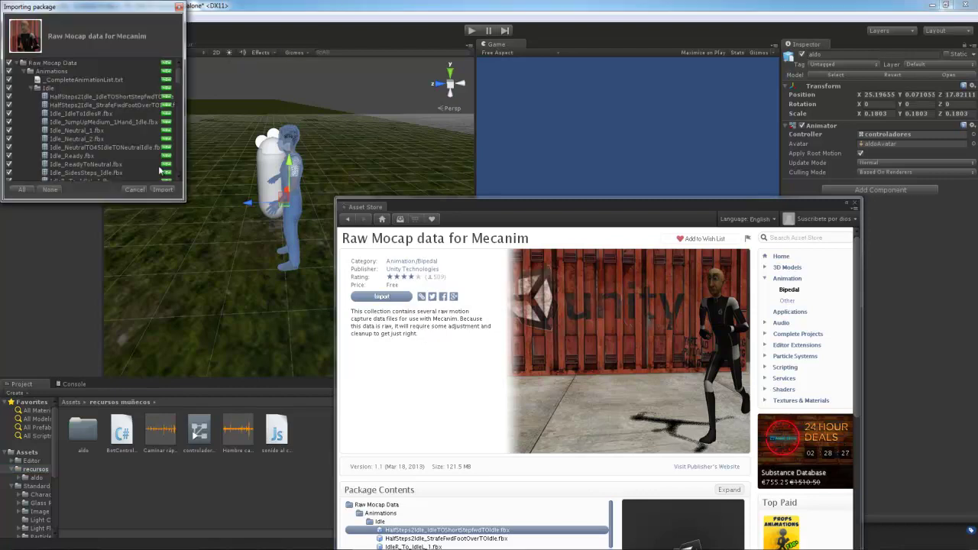
Step: Import all Raw Mocap package files into the project and close the Asset Store window
mouse_move(124, 6)
mouse_down()
mouse_move(149, 47)
mouse_move(189, 58)
mouse_up()
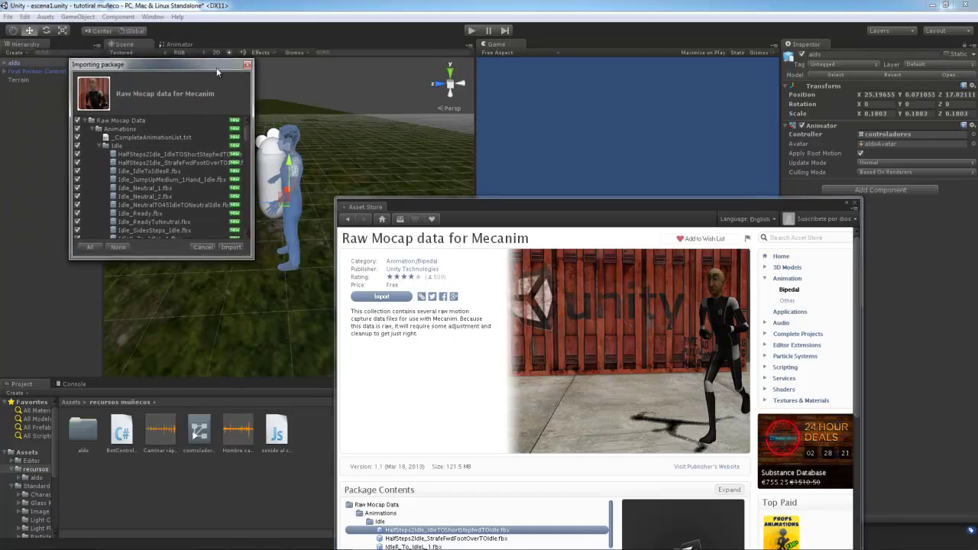
mouse_move(248, 130)
mouse_down()
mouse_move(243, 236)
mouse_move(240, 128)
mouse_up()
click(230, 247)
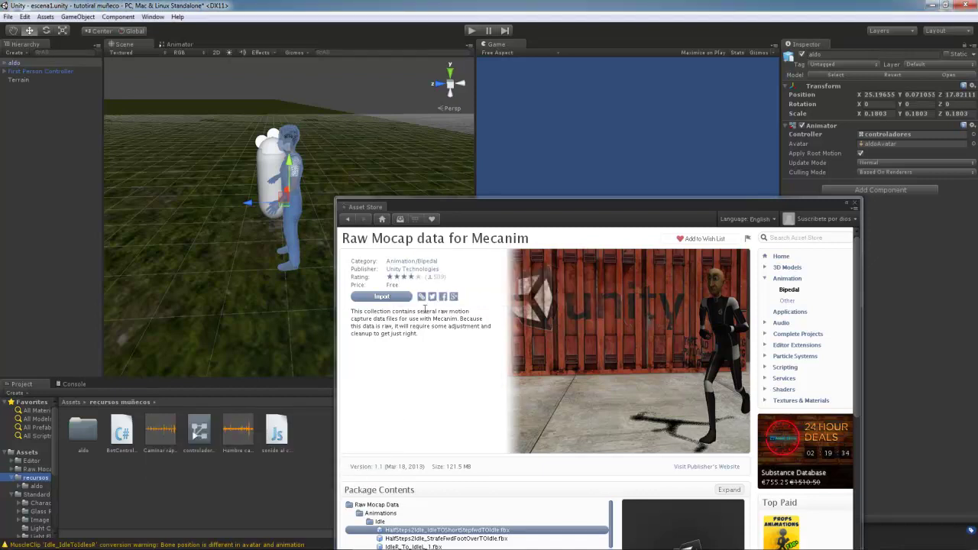
click(856, 204)
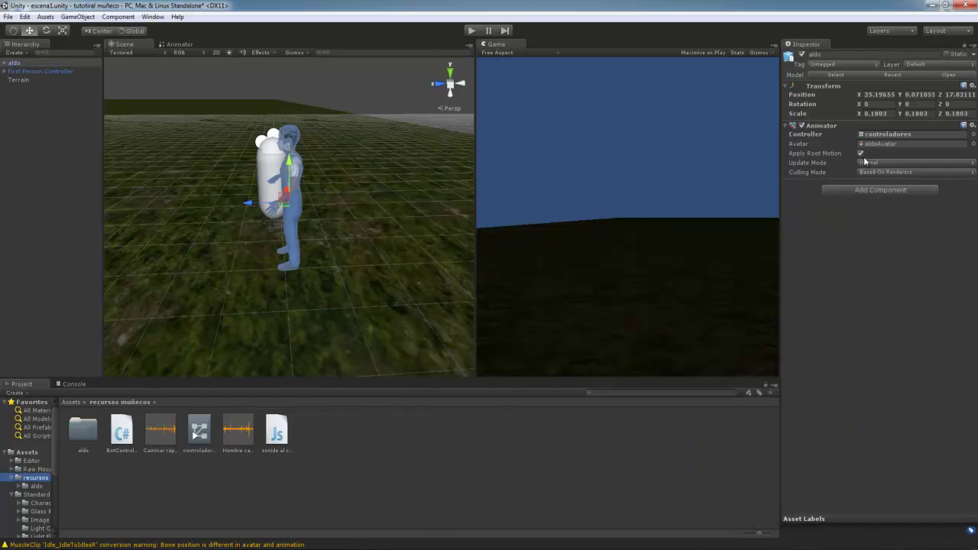
Step: Rename aldo to Player in the Hierarchy and set its Tag to Player
right_click(19, 66)
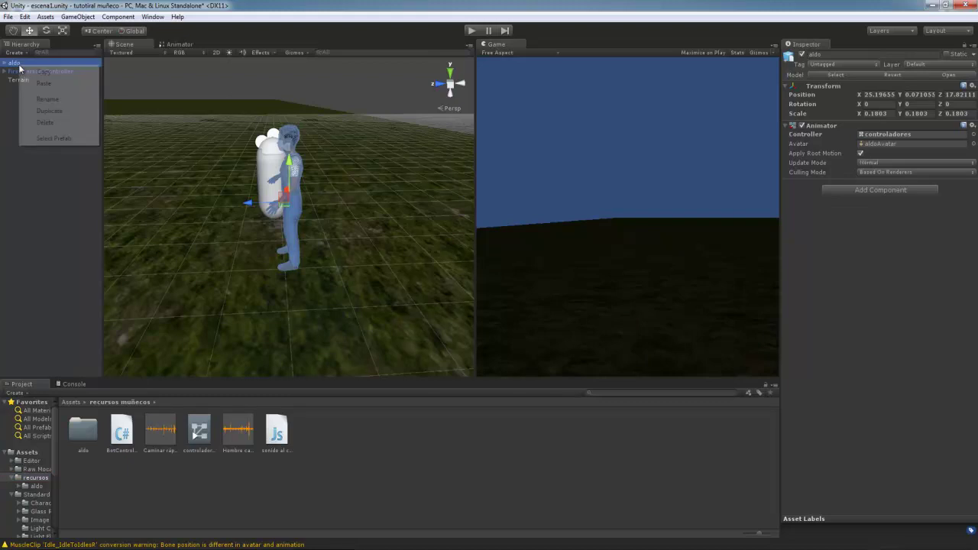
click(45, 98)
text(Player)
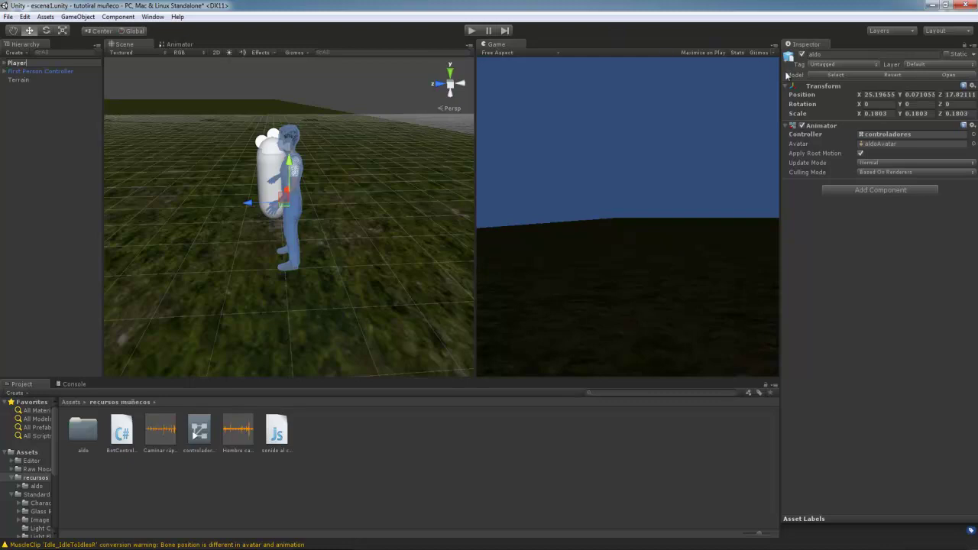
click(843, 65)
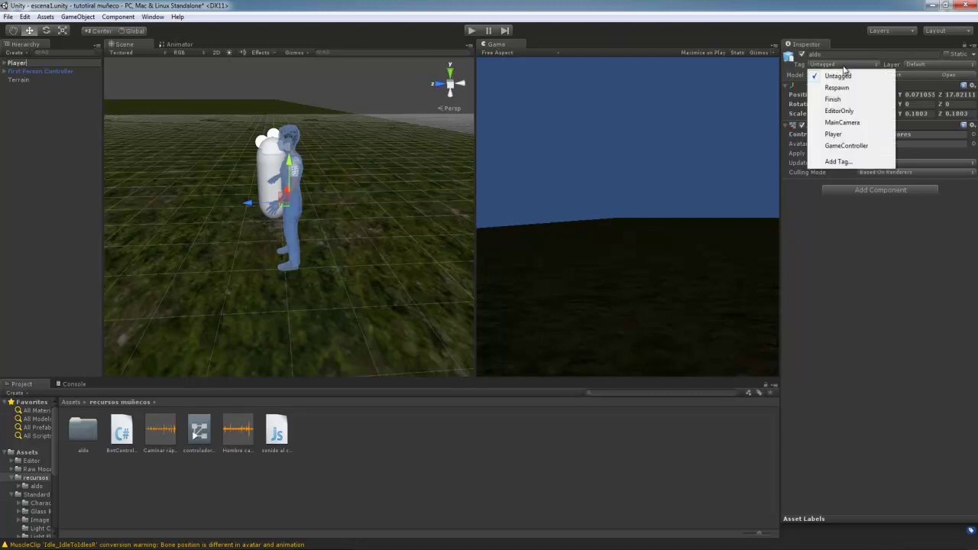
click(845, 134)
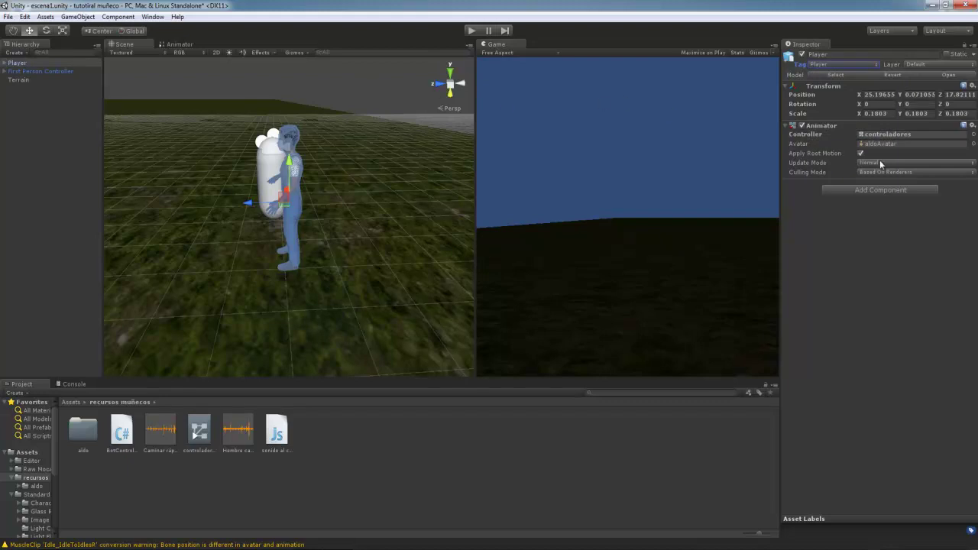
Step: Add a Rigidbody to Player with Mass 60 and Is Kinematic ticked
click(877, 190)
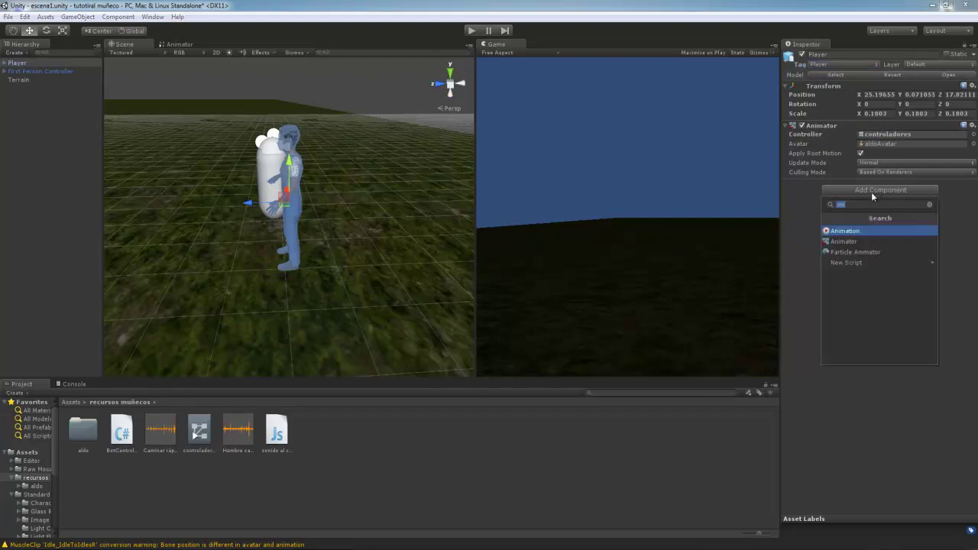
text(rigi)
key(Return)
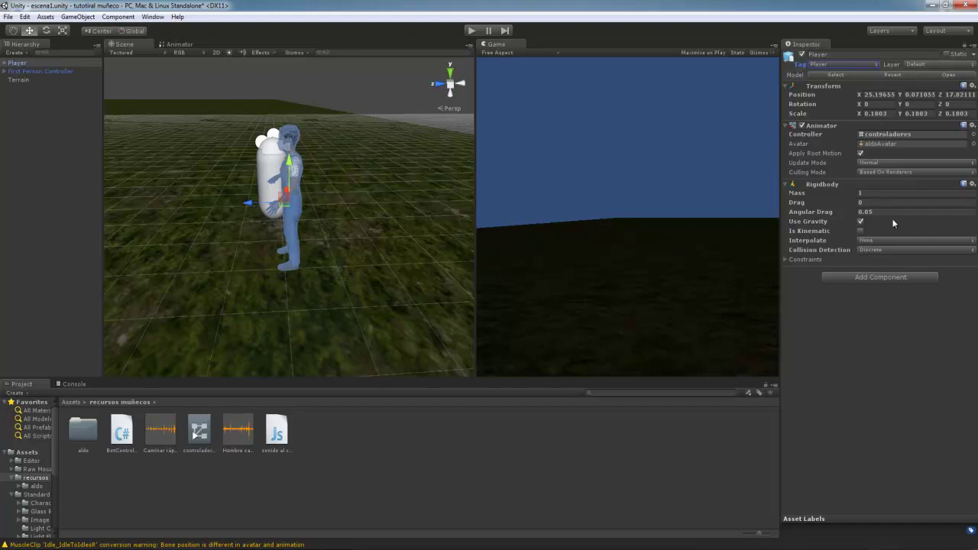
click(872, 192)
text(60)
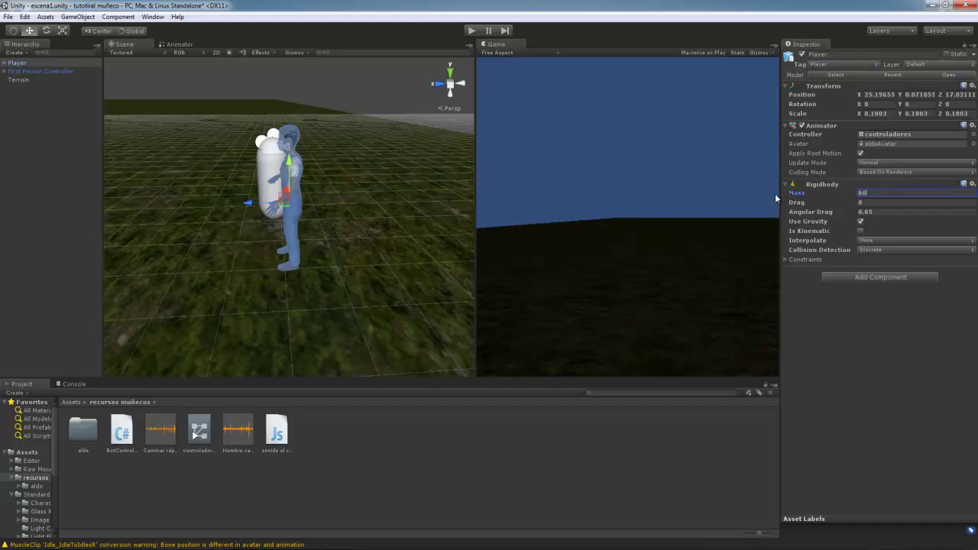
click(907, 374)
click(860, 232)
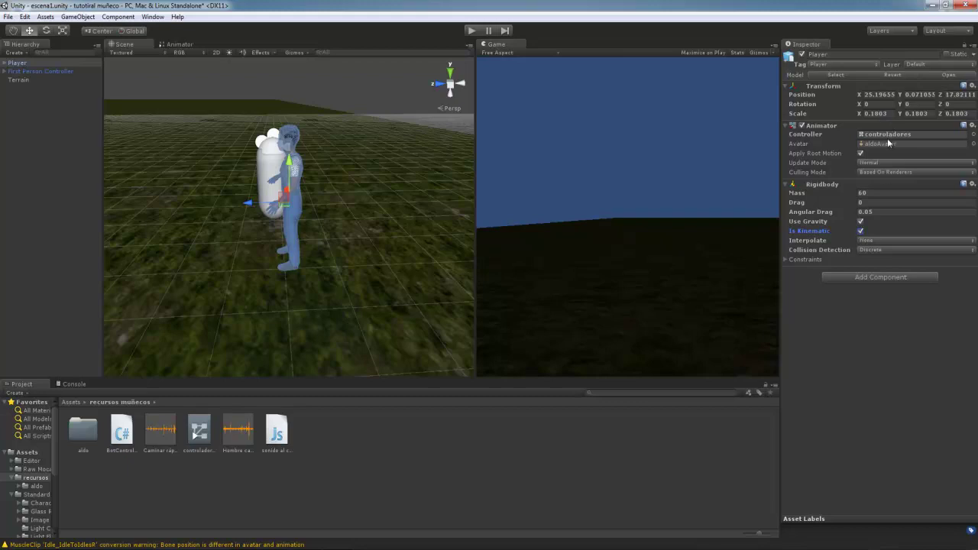
Step: Add a Capsule Collider component to the Player
click(860, 276)
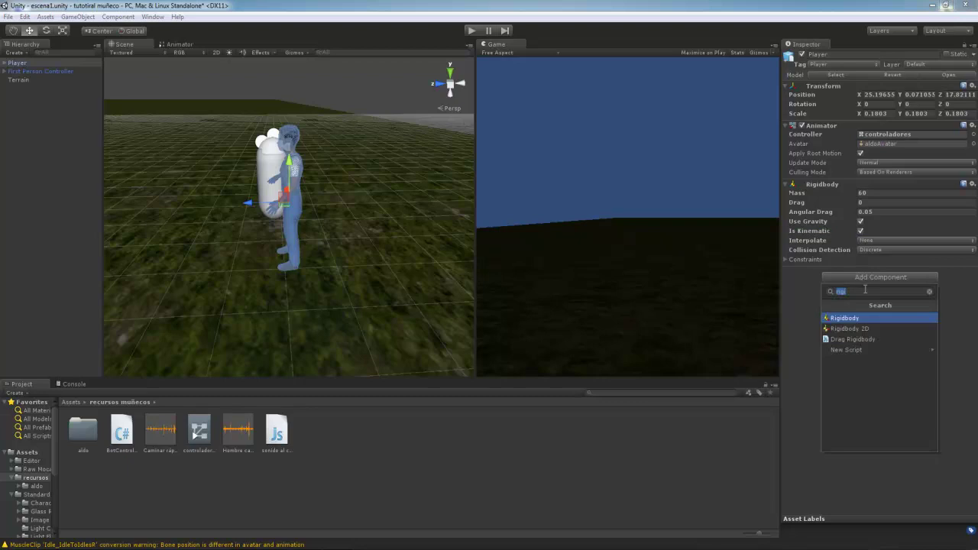
text(ca)
key(BackSpace)
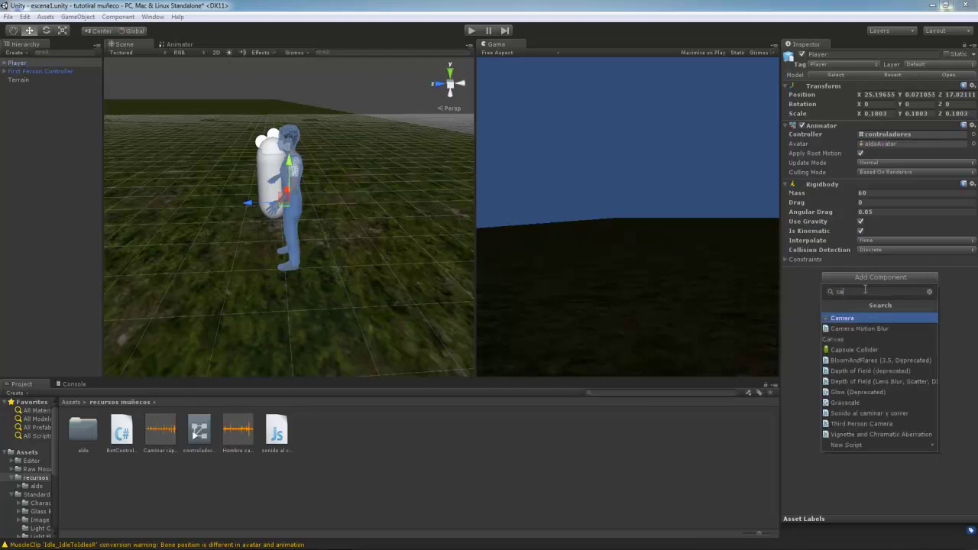
text(psu)
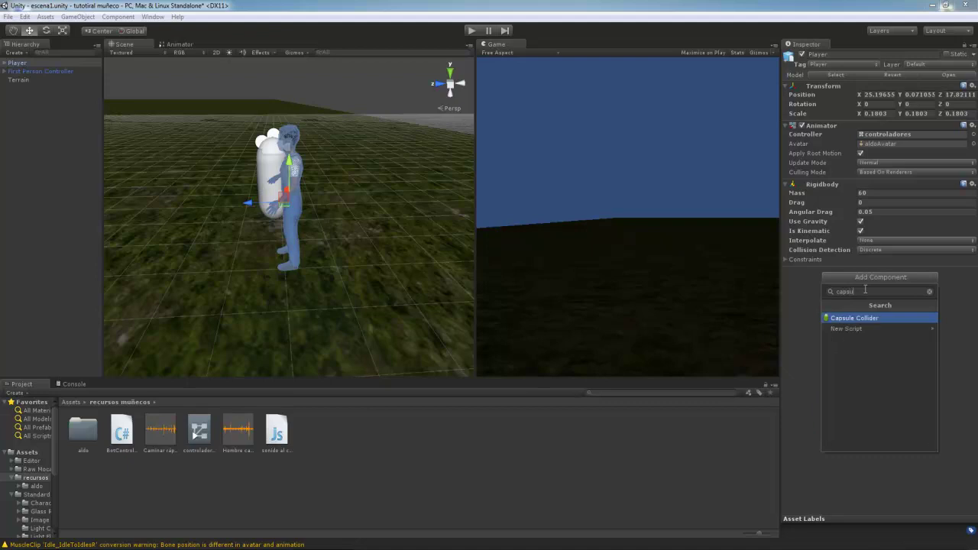
key(Return)
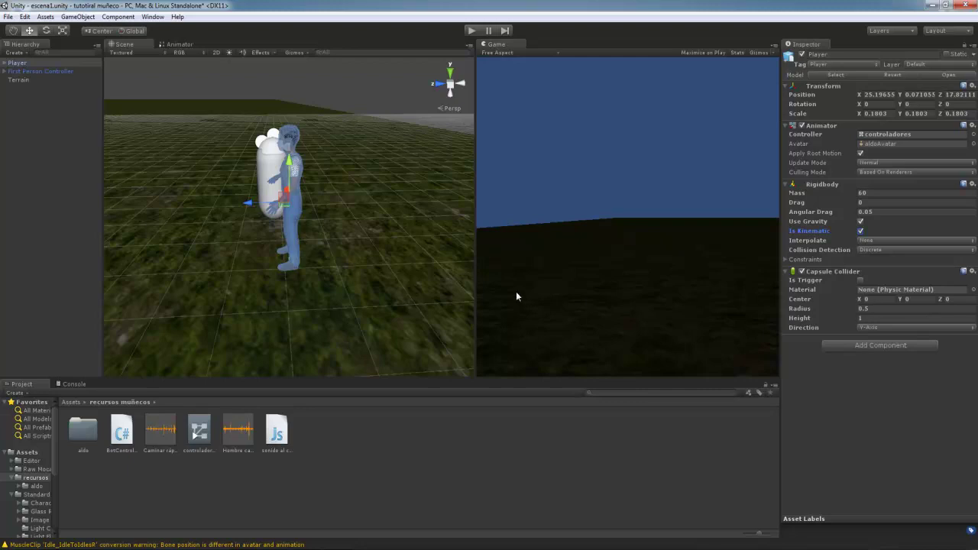
Step: Raise the collider's centre and stretch its height to enclose the character
alt+drag(199, 142, 451, 137)
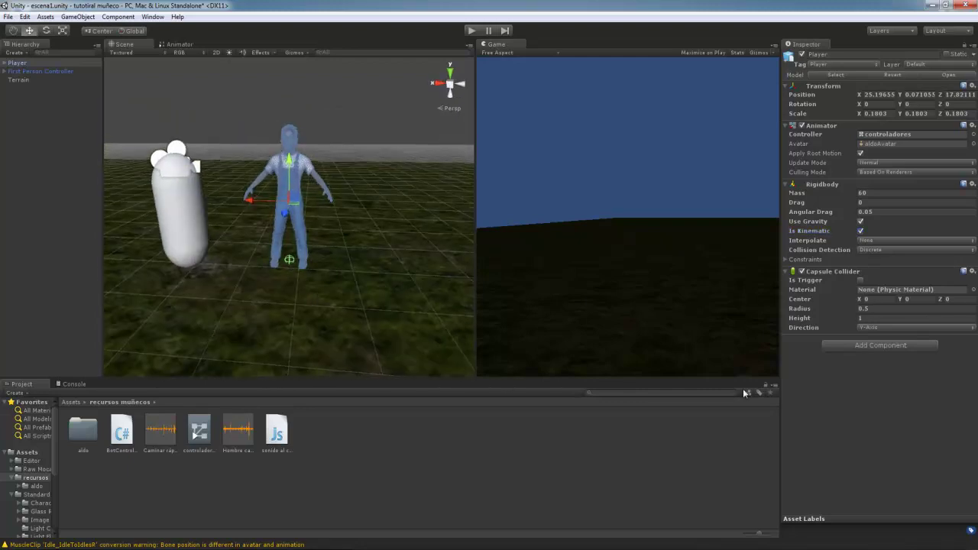
drag(902, 304, 10, 299)
click(848, 321)
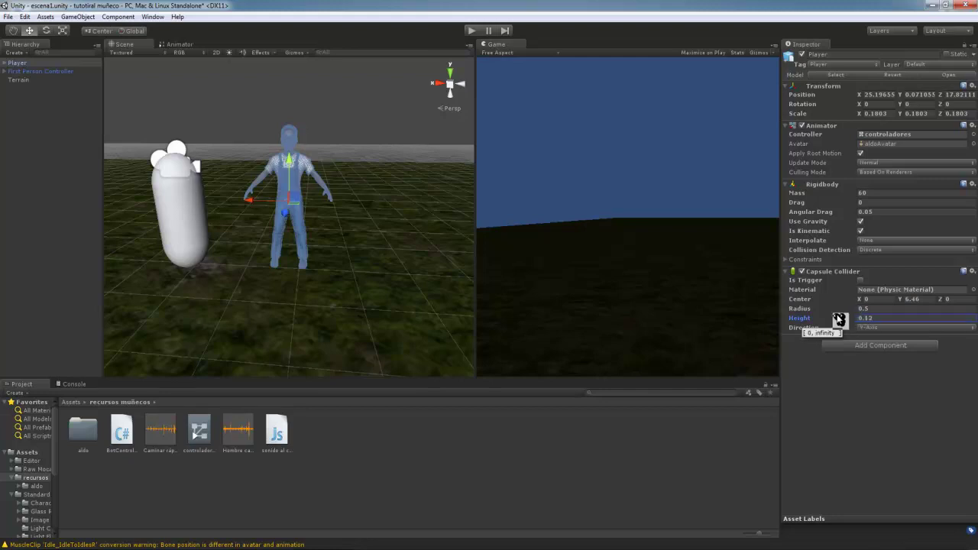
text(0.91)
mouse_move(890, 325)
mouse_down()
mouse_move(974, 323)
mouse_move(83, 317)
mouse_move(175, 312)
mouse_move(122, 207)
mouse_move(758, 266)
mouse_up()
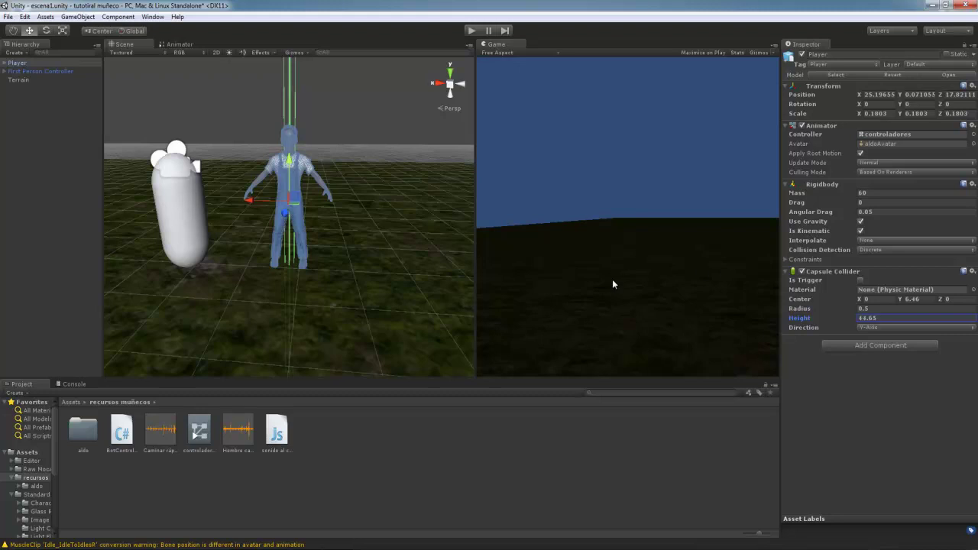
drag(424, 323, 103, 347)
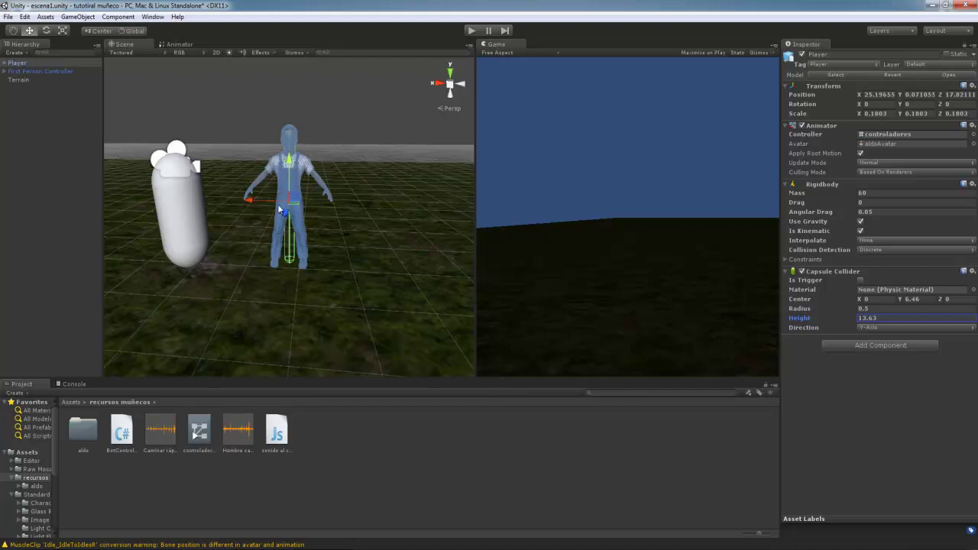
alt+drag(231, 226, 280, 168)
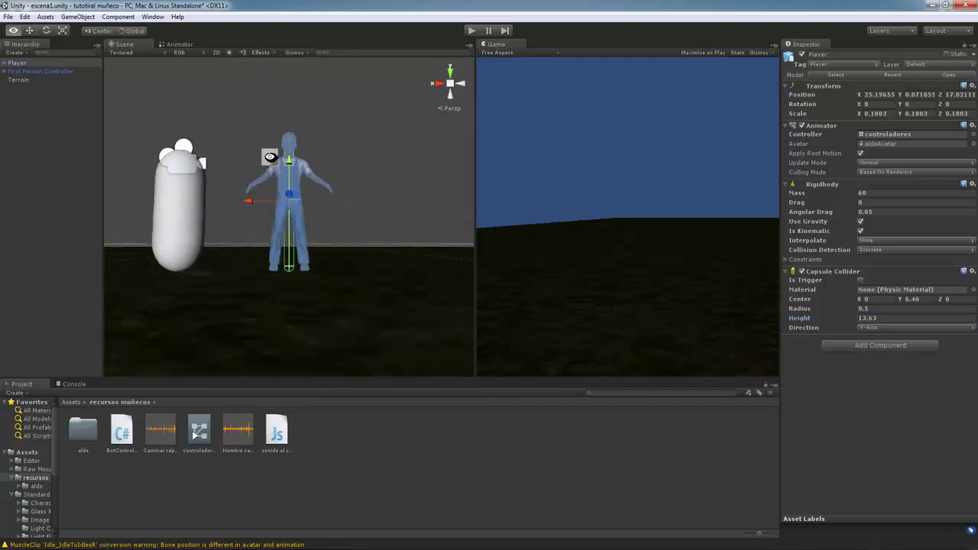
scroll(273, 153, up, 5)
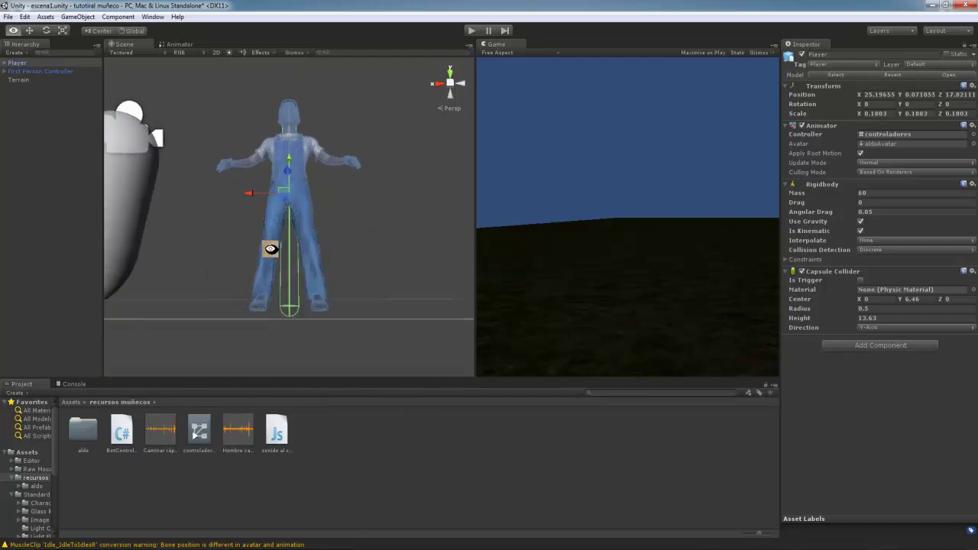
mouse_move(272, 251)
alt+mouse_down()
mouse_move(265, 329)
mouse_move(340, 261)
alt+mouse_up()
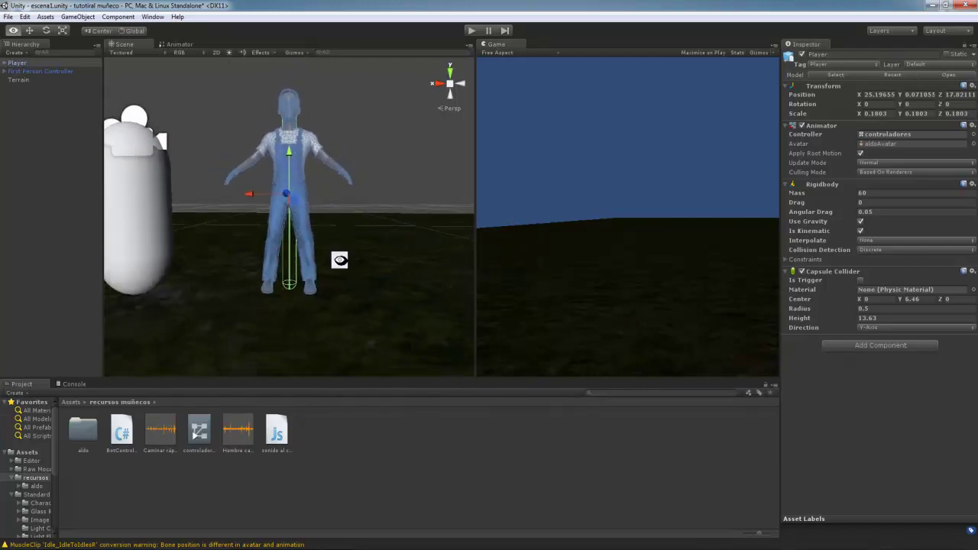
Step: Fine-tune the collider to radius 1.22 and centre Y 6.53, then test-run the scene
click(899, 302)
drag(897, 304, 896, 289)
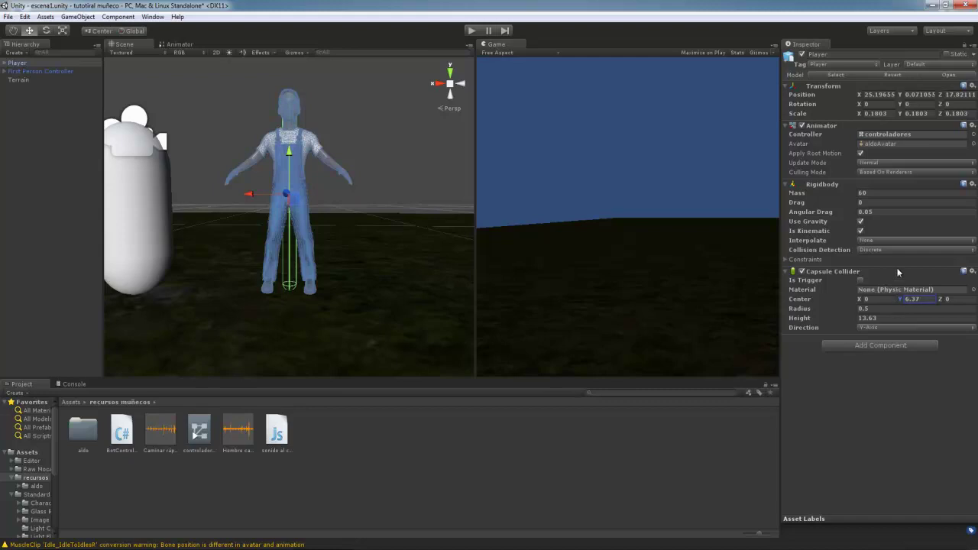
drag(898, 300, 901, 305)
click(850, 312)
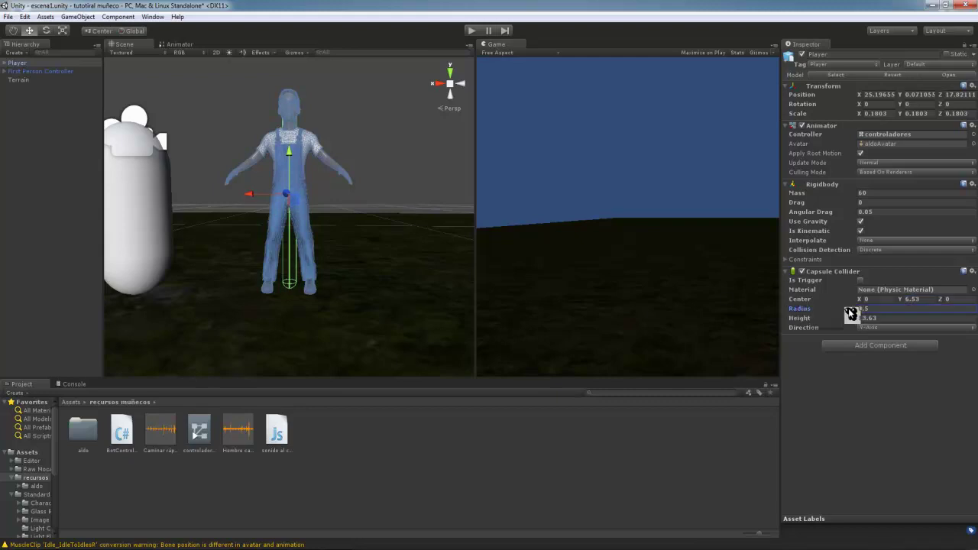
drag(849, 312, 863, 313)
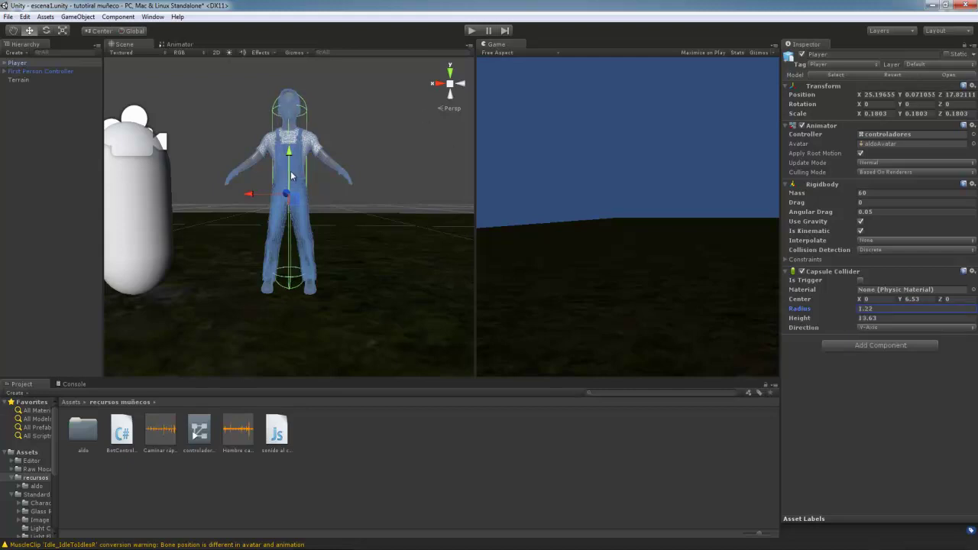
mouse_move(254, 185)
alt+mouse_down()
mouse_move(134, 248)
mouse_move(362, 143)
mouse_move(380, 197)
mouse_move(74, 206)
alt+mouse_up()
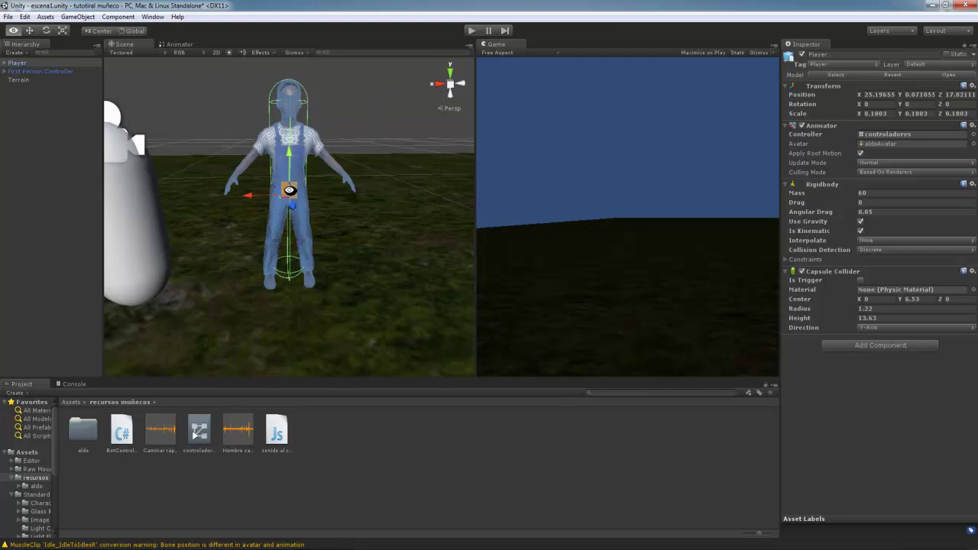
mouse_move(305, 194)
alt+mouse_down()
mouse_move(298, 183)
mouse_move(600, 221)
mouse_move(574, 150)
alt+mouse_up()
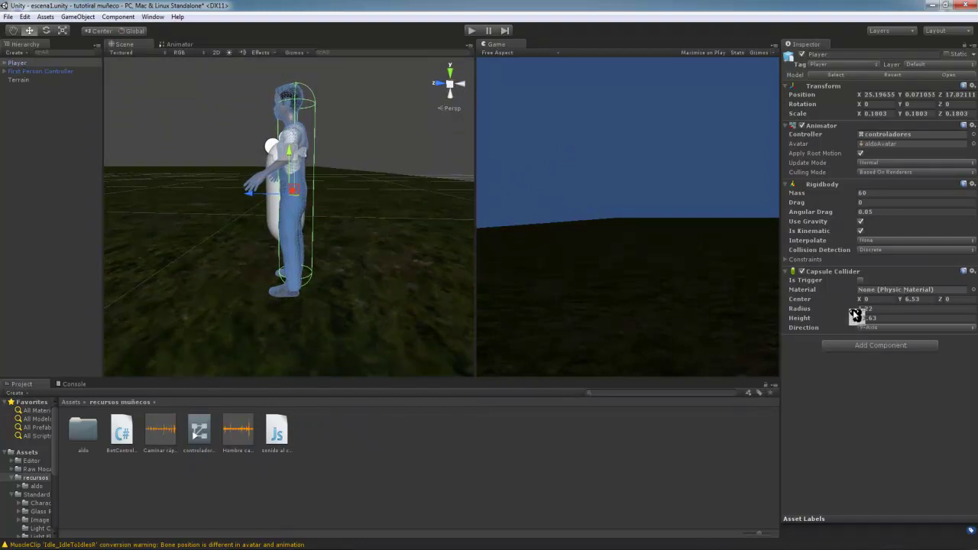
drag(904, 303, 956, 300)
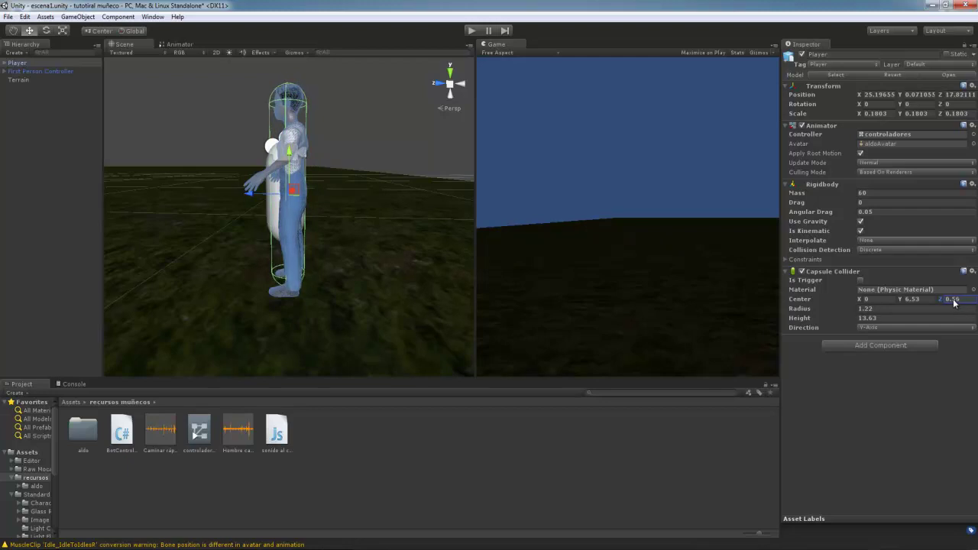
mouse_move(315, 95)
alt+mouse_down()
mouse_move(257, 129)
mouse_move(135, 157)
mouse_move(323, 179)
mouse_move(114, 188)
mouse_move(112, 201)
mouse_move(316, 203)
mouse_move(240, 210)
alt+mouse_up()
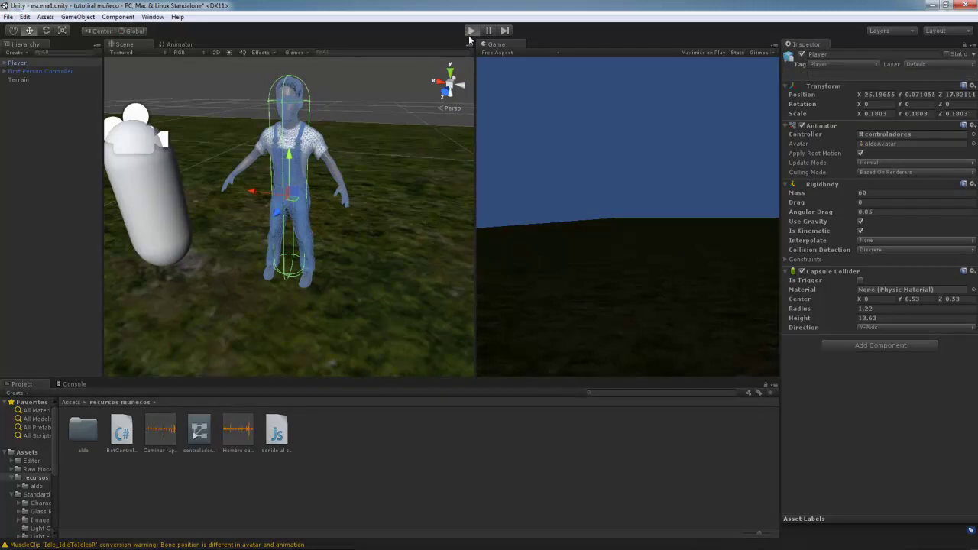
click(469, 34)
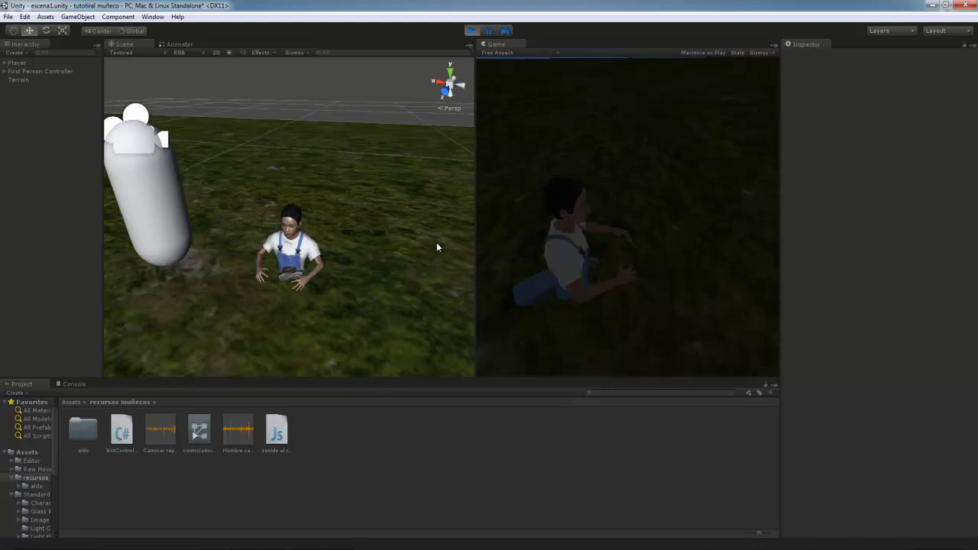
Step: Exit Play mode and reselect Player in the Hierarchy
click(471, 31)
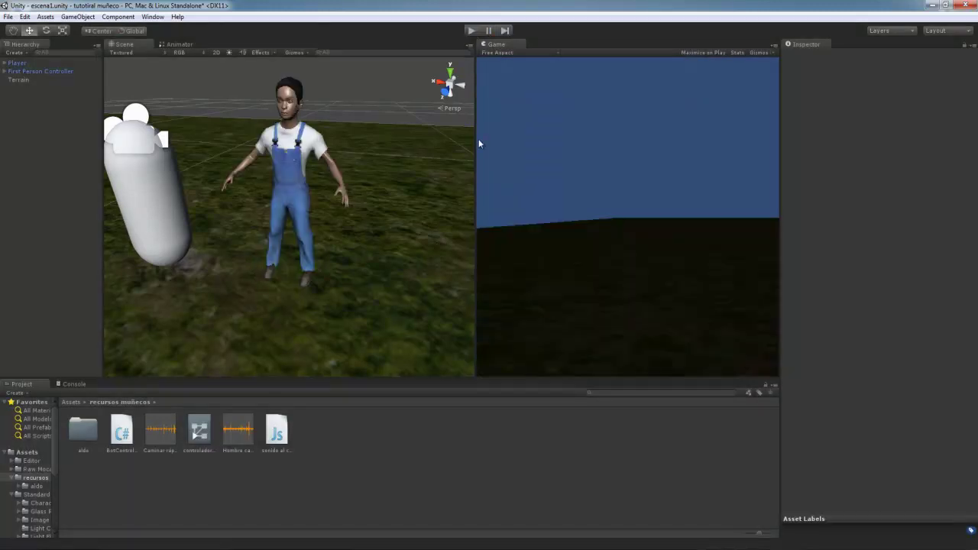
click(16, 62)
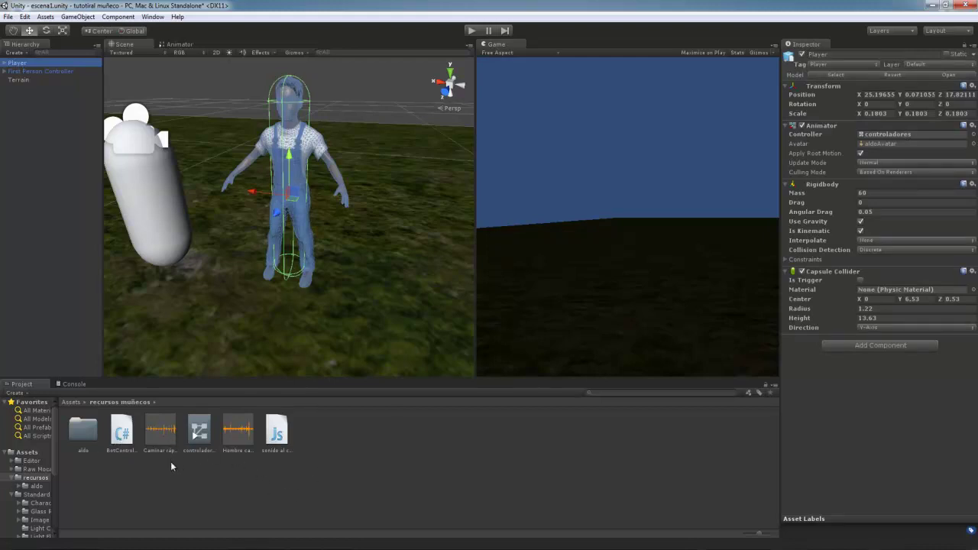
Step: Attach BotControlScript and add a Character Controller to the Player
drag(121, 432, 838, 457)
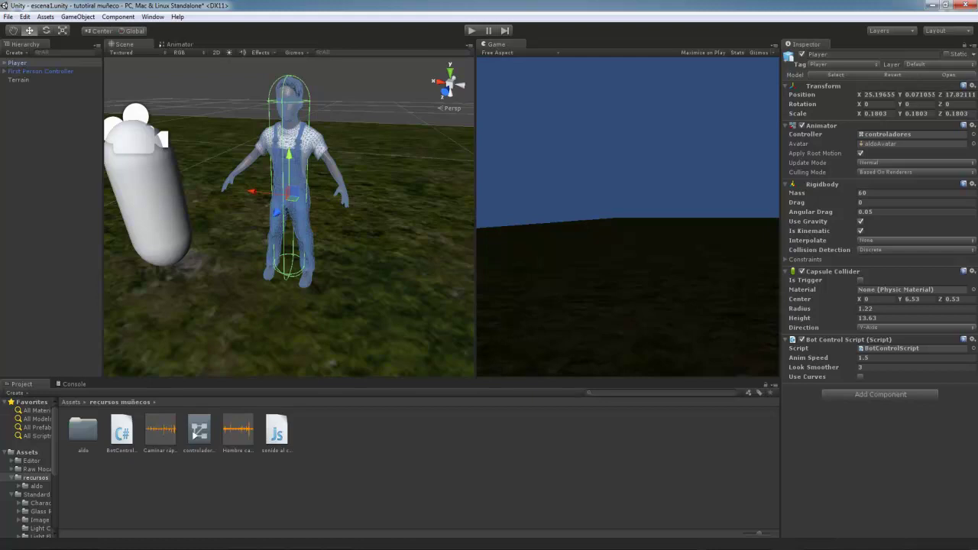
click(896, 394)
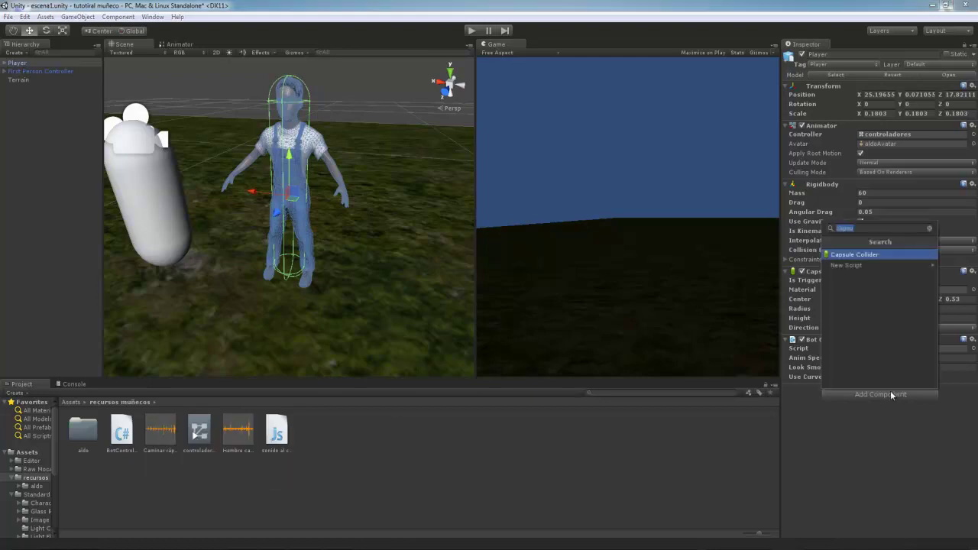
text(cha)
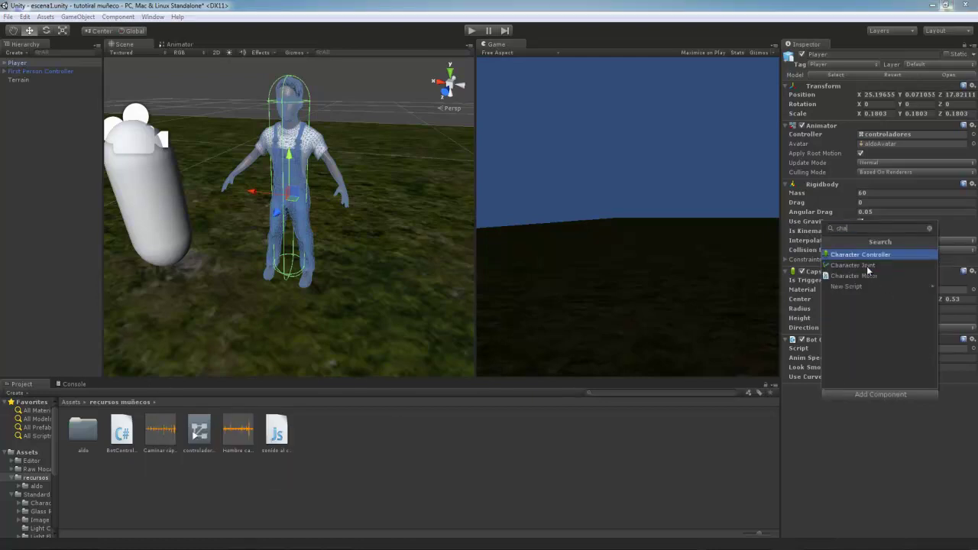
key(Return)
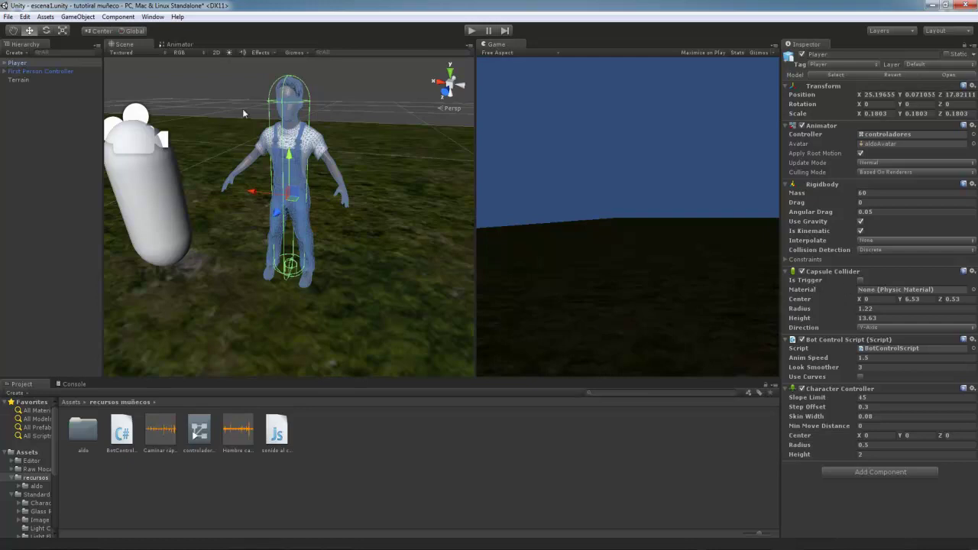
Step: Copy the collider's radius 1.22 and height 13.63 into the Character Controller
click(883, 308)
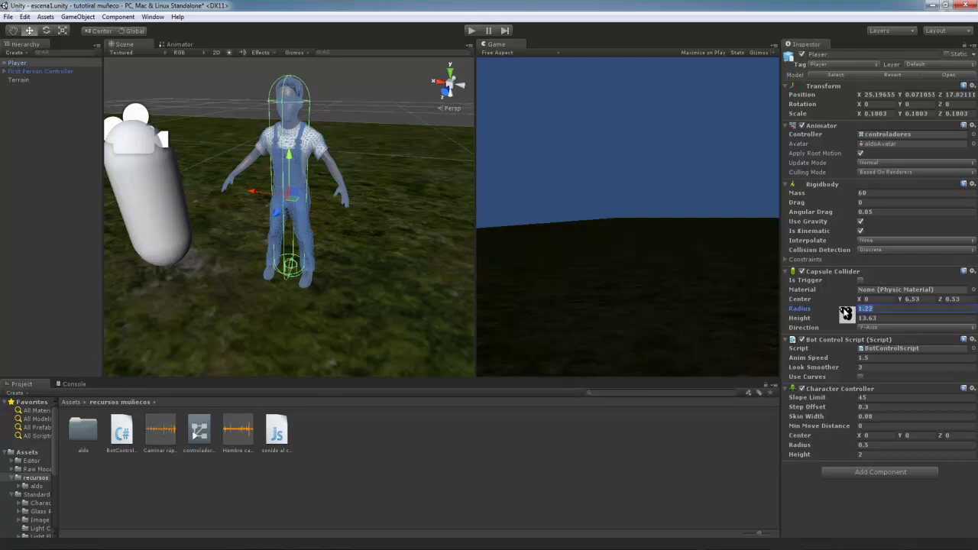
right_click(883, 307)
click(902, 327)
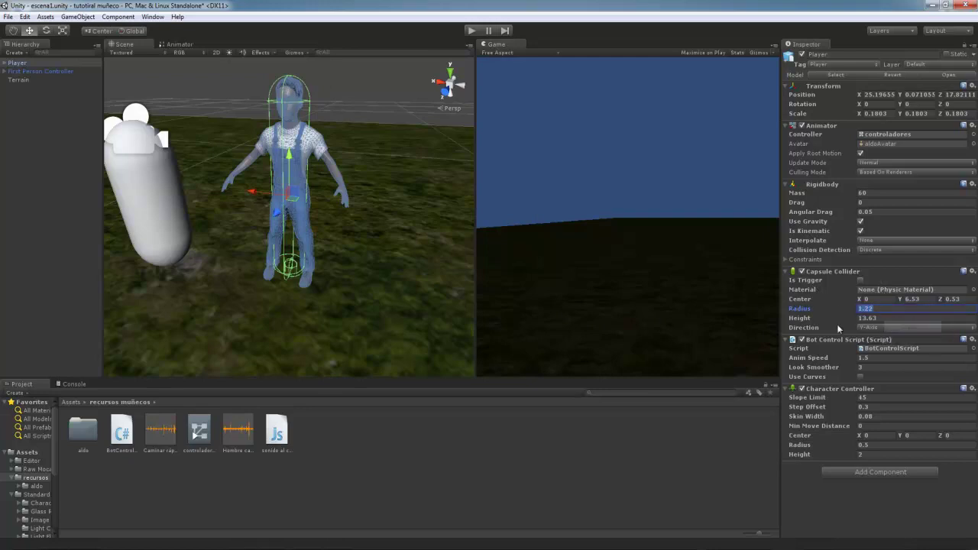
click(863, 446)
right_click(888, 445)
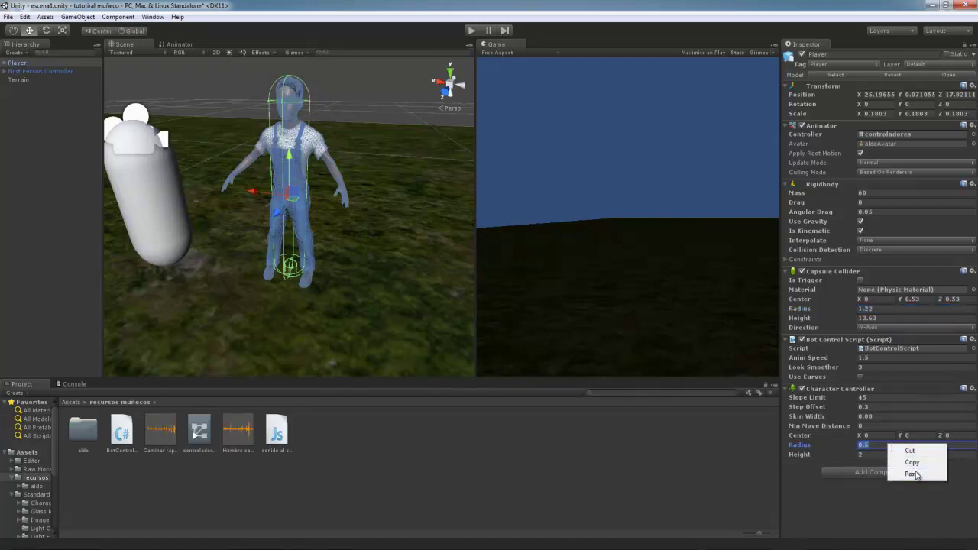
click(911, 474)
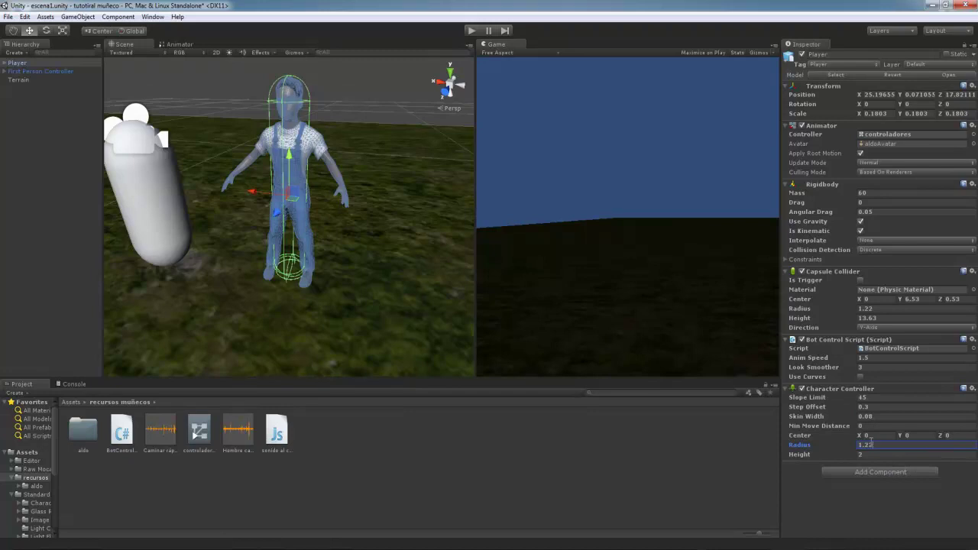
click(879, 317)
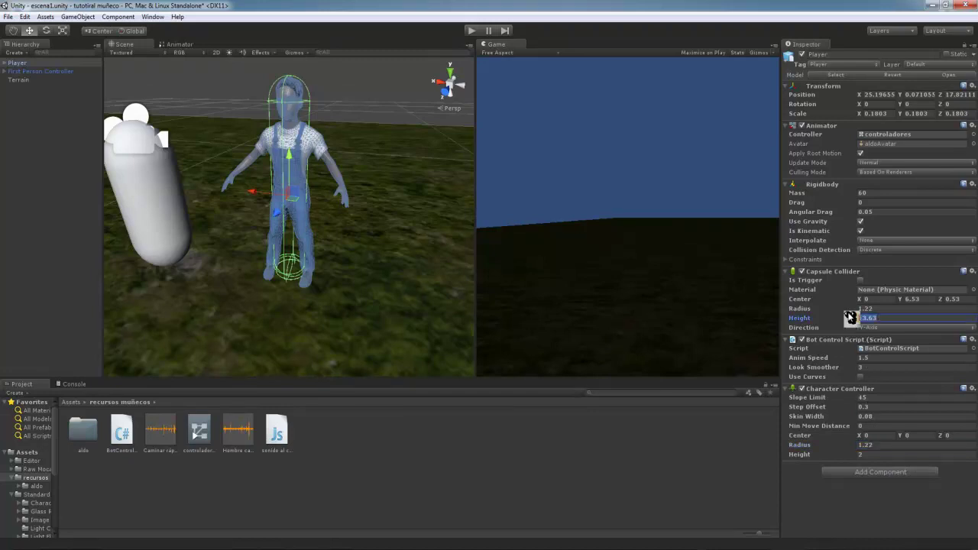
right_click(884, 319)
click(908, 337)
click(863, 455)
right_click(876, 456)
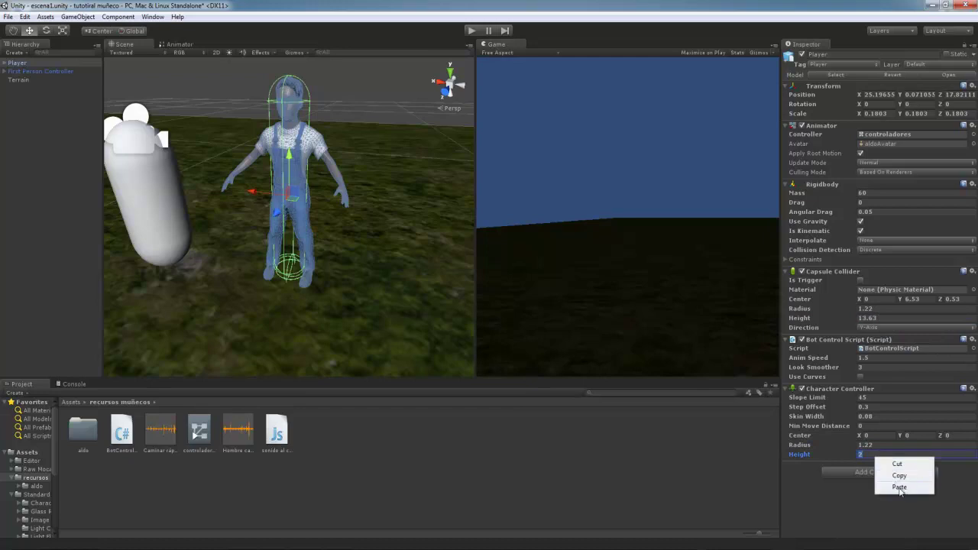
click(899, 488)
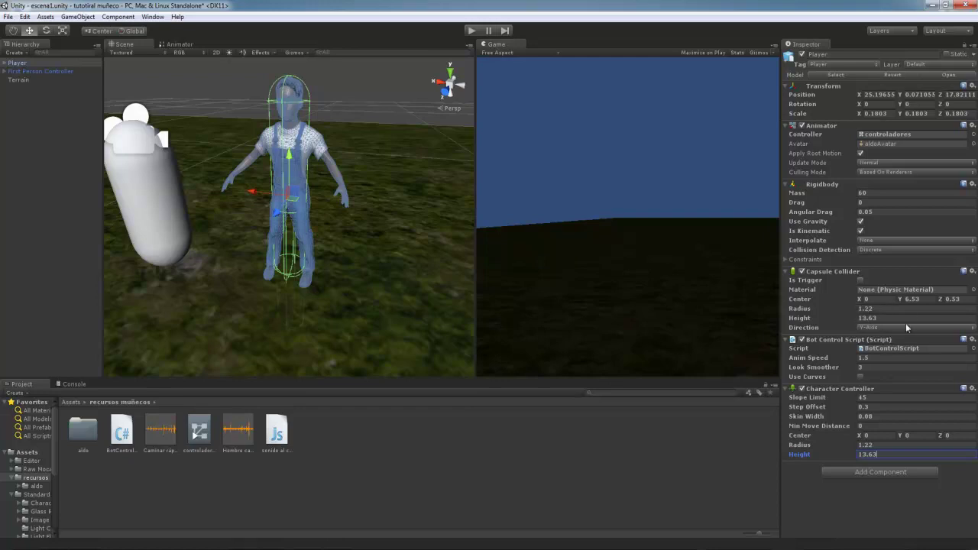
Step: Match the Character Controller centre to the collider: Y 6.53 and Z 0.53
click(913, 298)
right_click(920, 300)
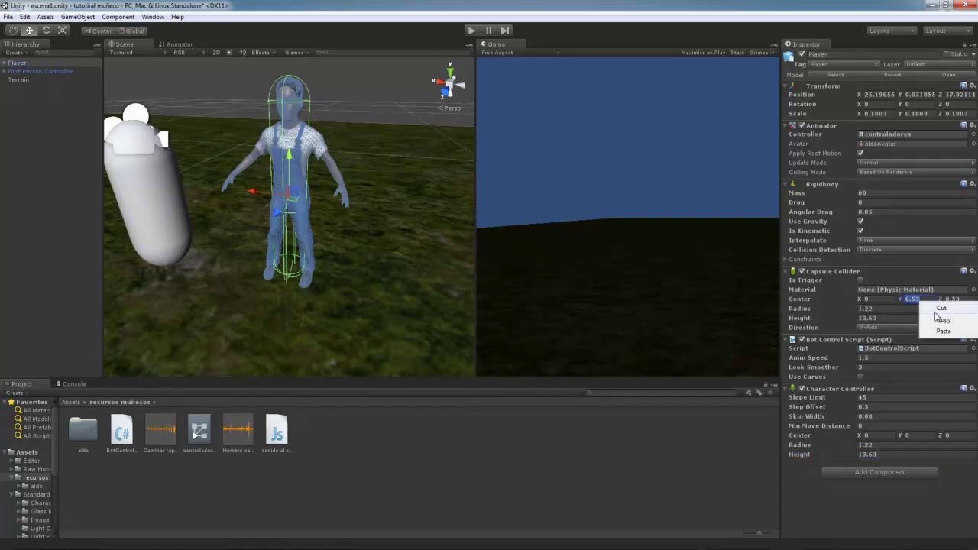
click(943, 320)
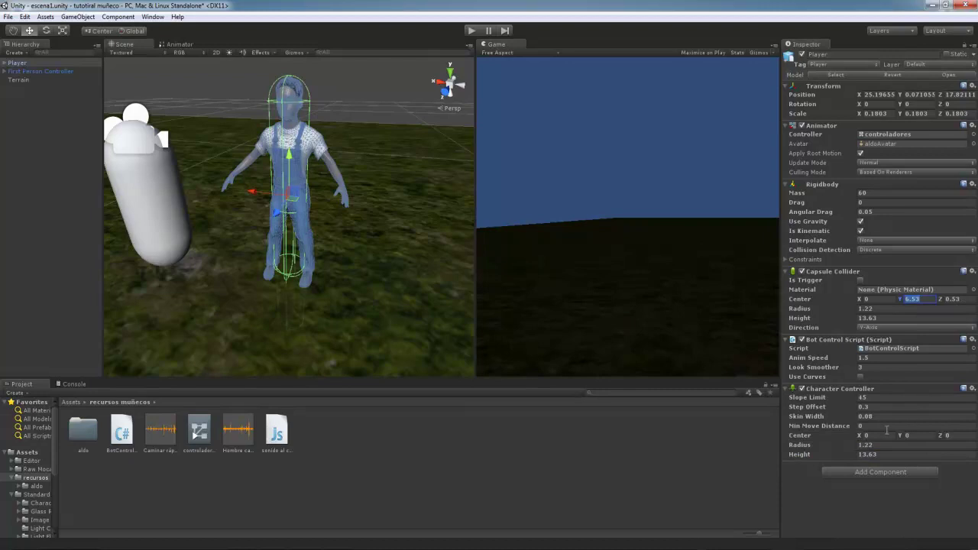
click(911, 436)
right_click(918, 437)
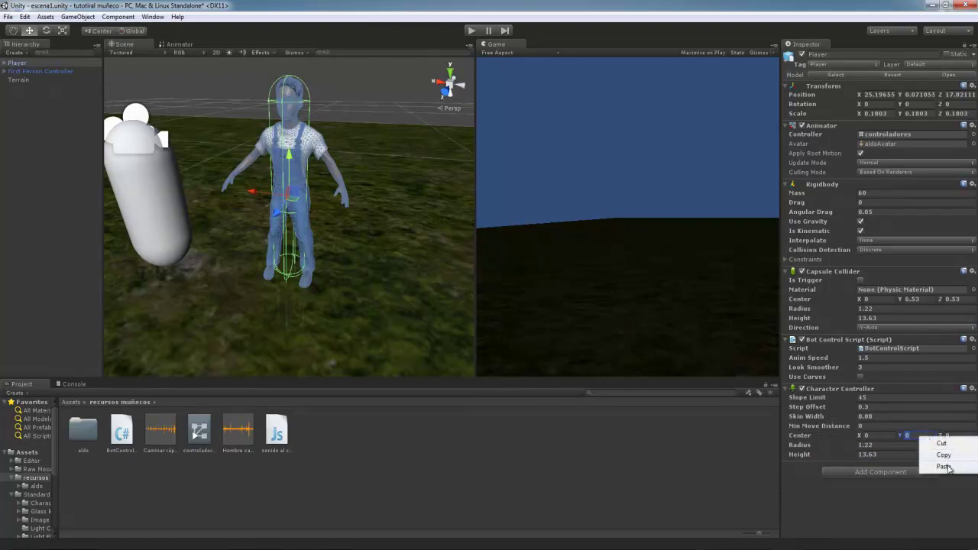
click(945, 467)
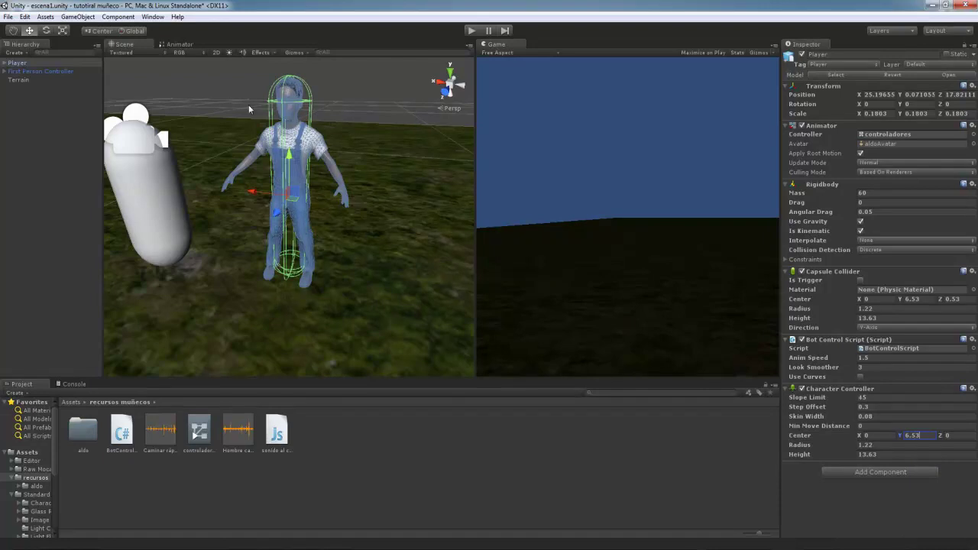
click(955, 299)
right_click(953, 300)
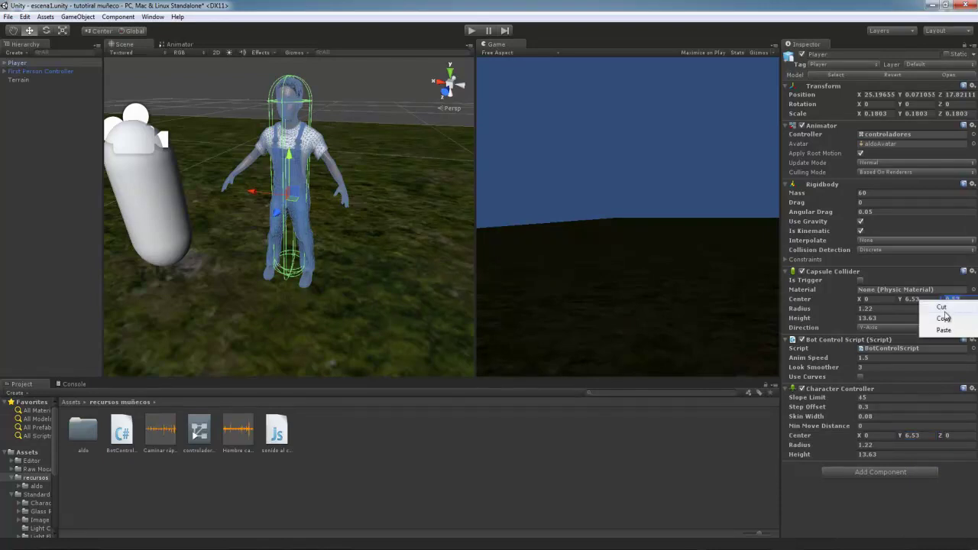
click(944, 316)
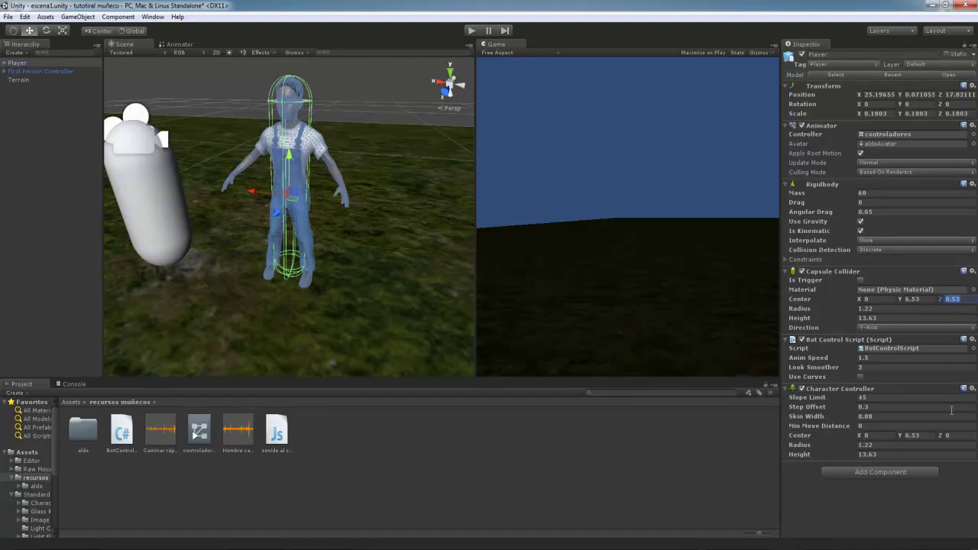
click(948, 437)
text(0.53)
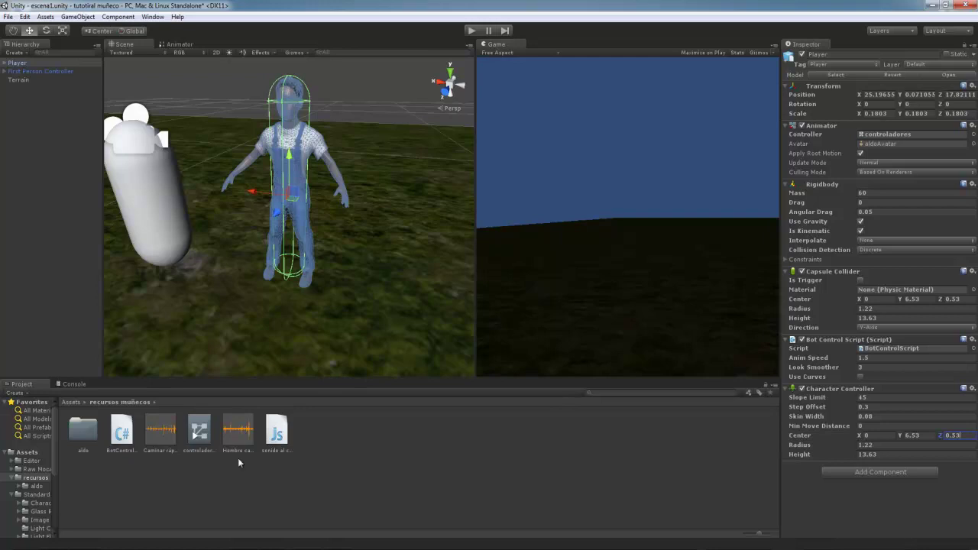
Step: Add a Mouse Look script to Player with Axes set to MouseX
click(884, 471)
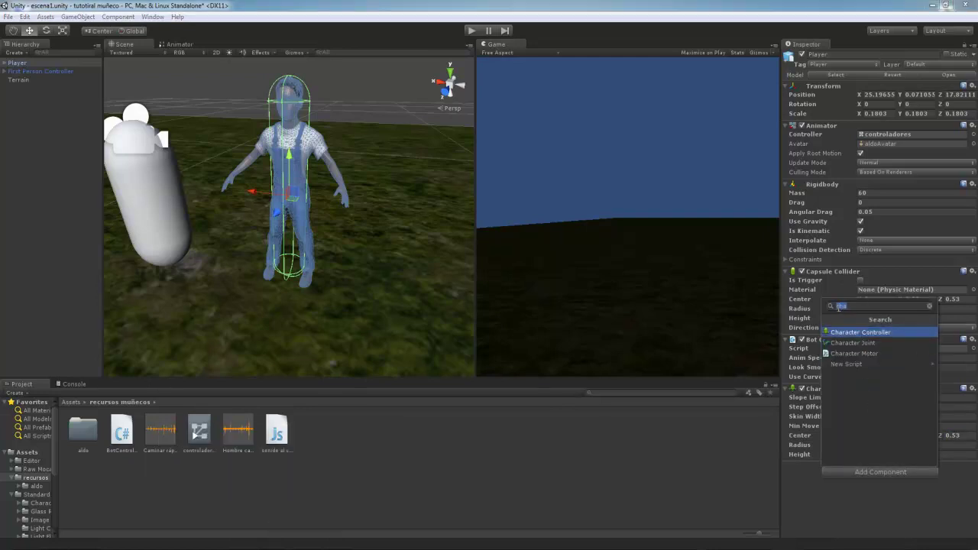
text(mouselo)
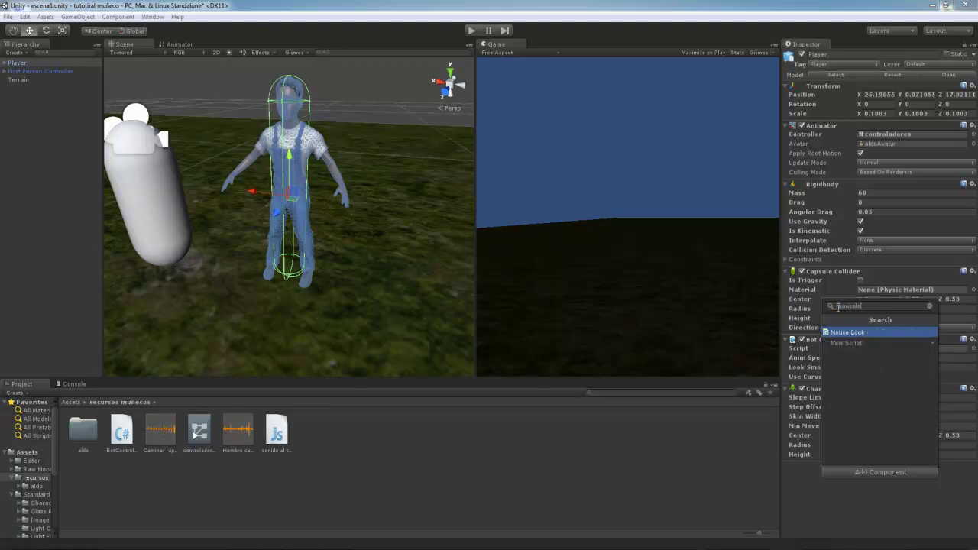
key(Return)
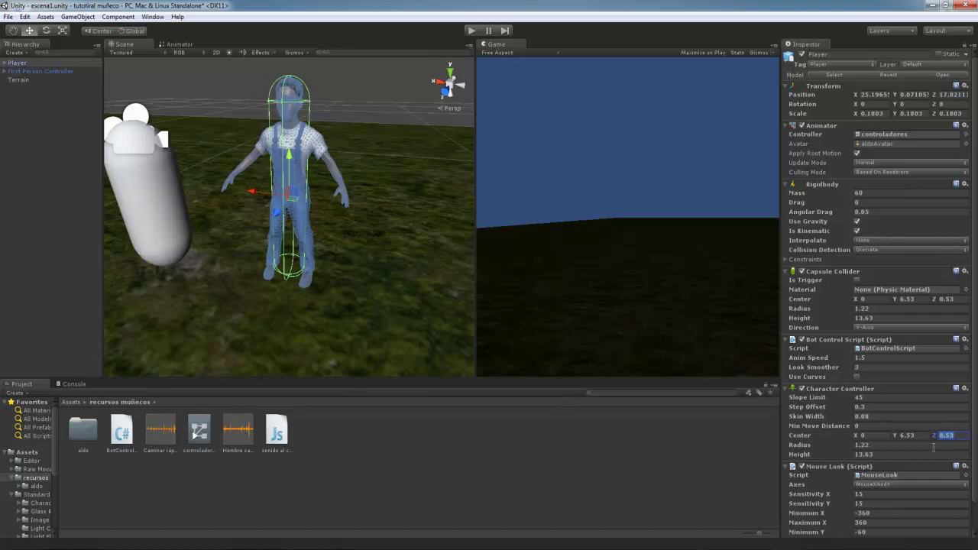
click(882, 486)
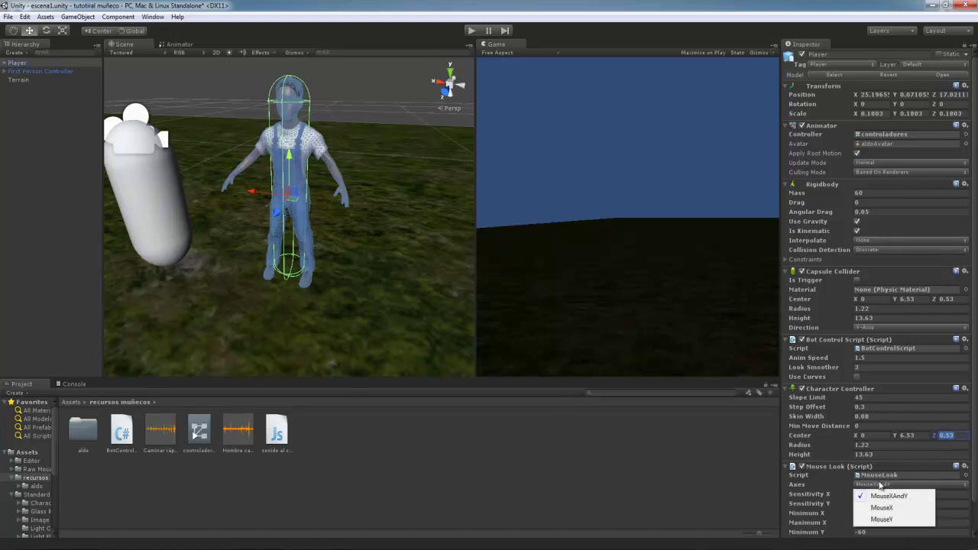
click(902, 508)
scroll(936, 409, down, 1)
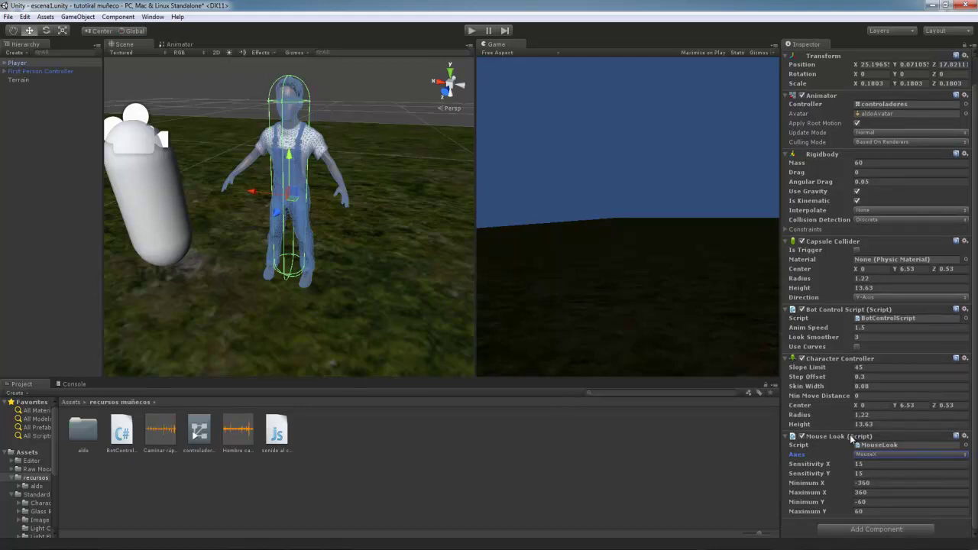
Step: Add the Character Motor script to the Player
click(882, 530)
text(chara)
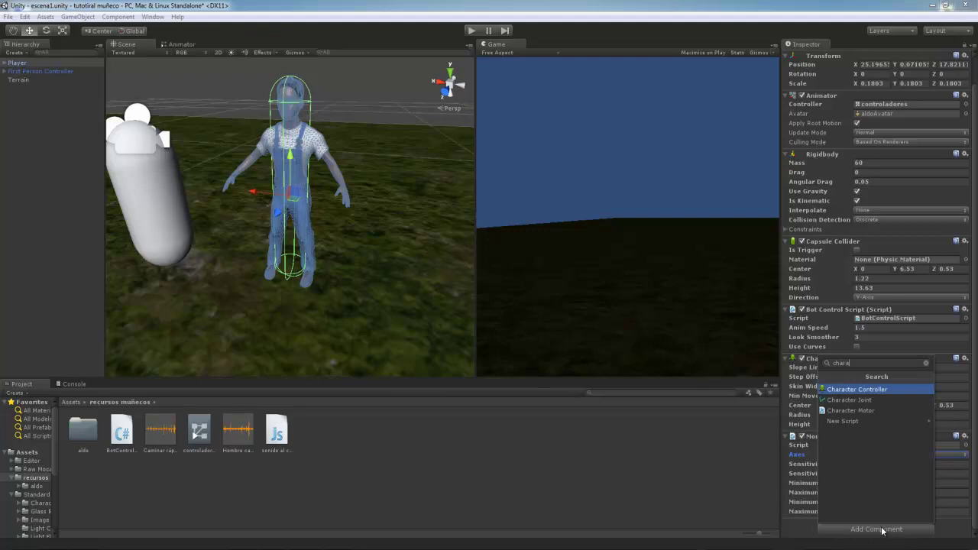
key(Down)
key(Down)
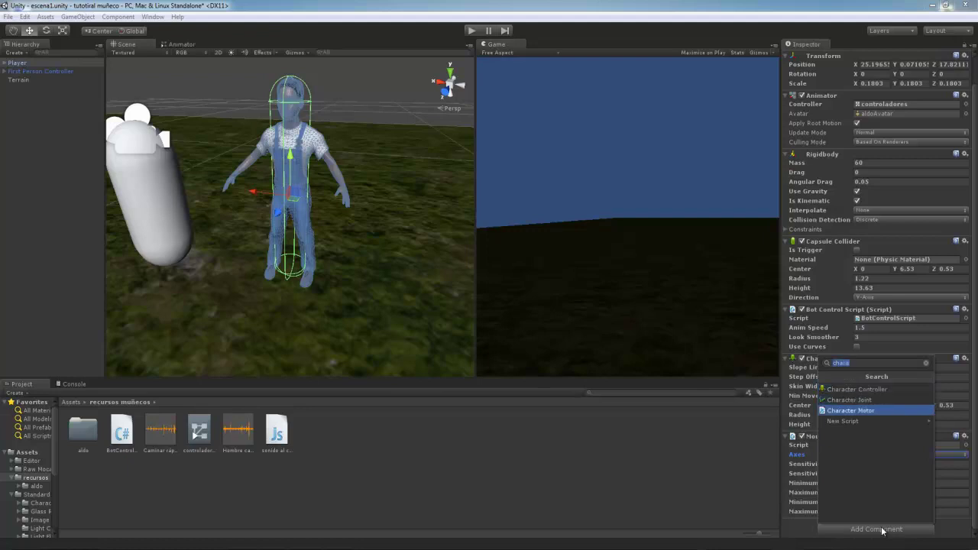
key(Return)
scroll(886, 508, down, 3)
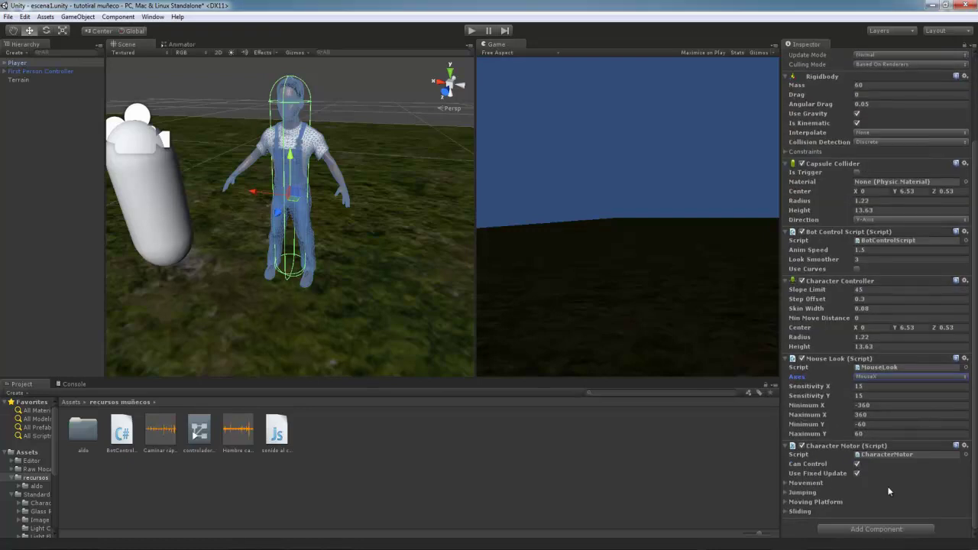
Step: Review Character Motor's Movement and Jumping settings, then start a test run
click(785, 481)
scroll(830, 469, down, 3)
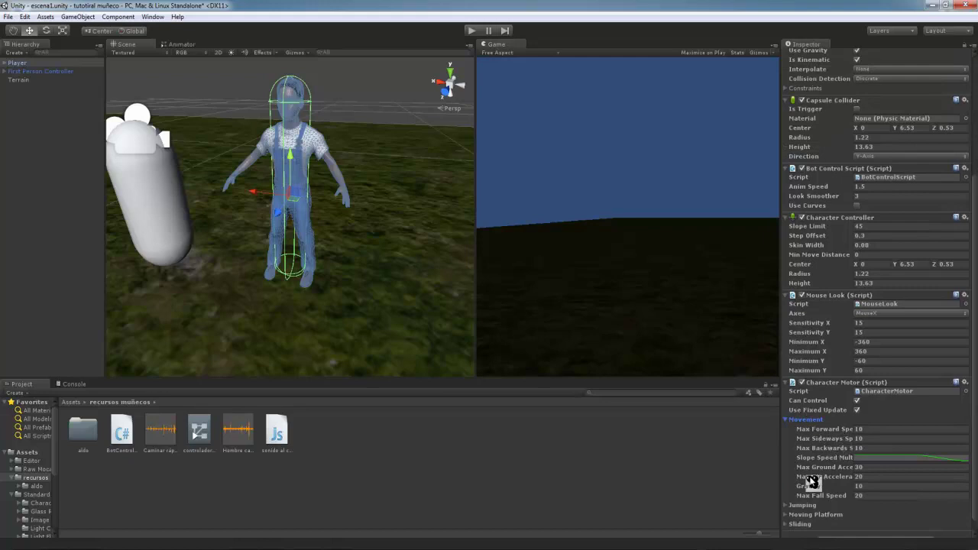
scroll(820, 466, down, 1)
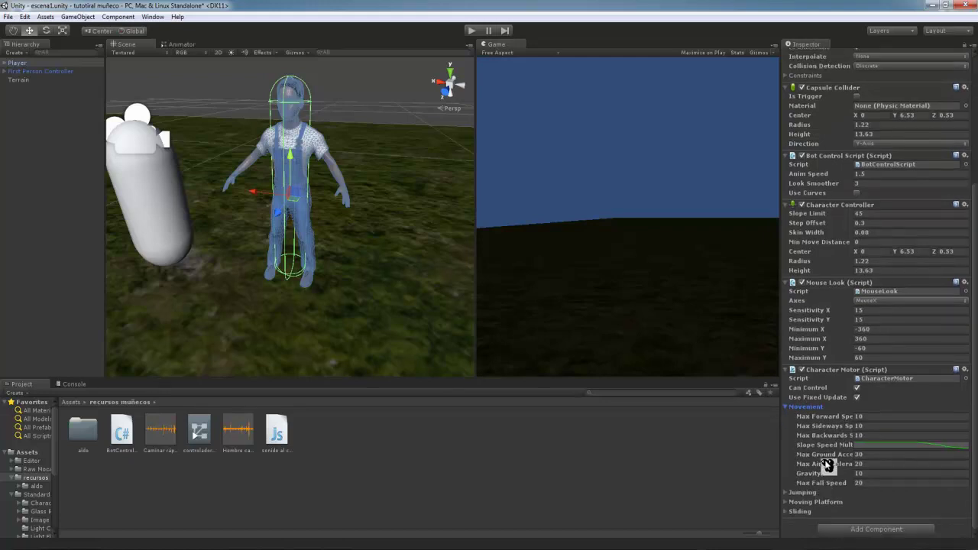
click(787, 407)
click(786, 492)
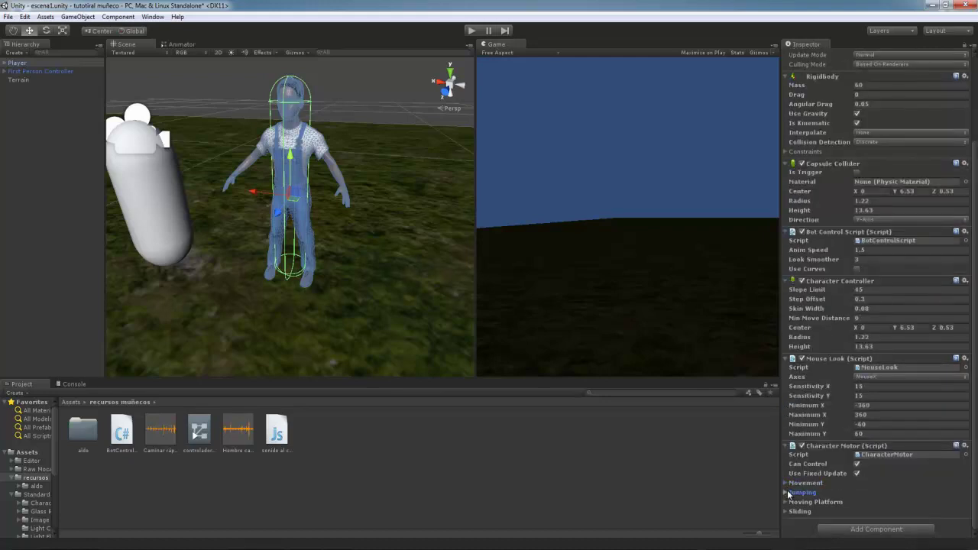
scroll(869, 492, down, 3)
click(786, 444)
click(471, 30)
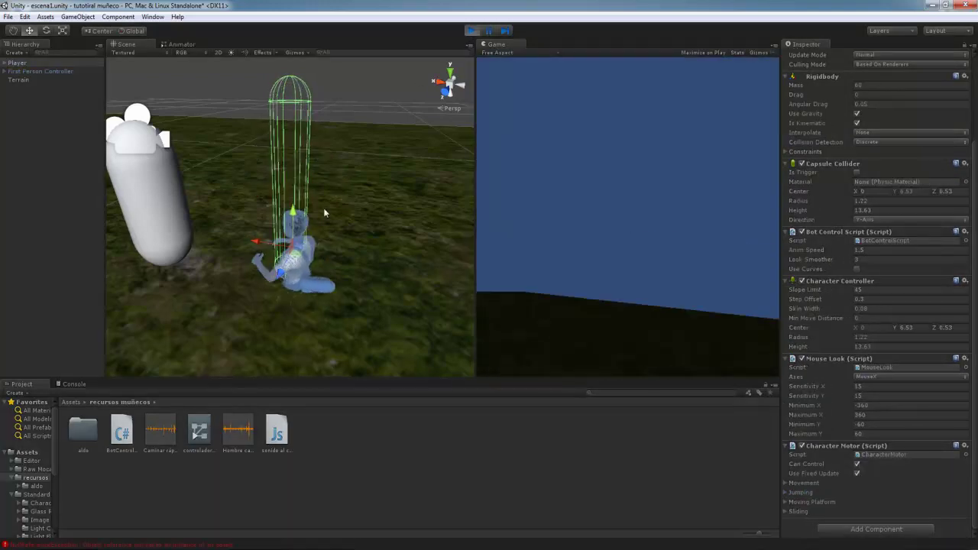
Step: Stop the test run and add an FPS Input Controller script to Player
click(471, 31)
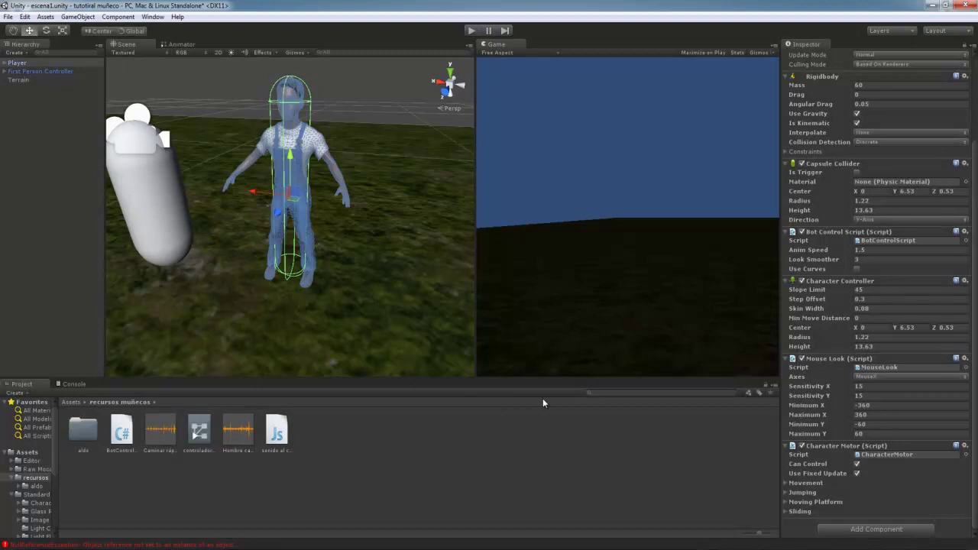
click(879, 530)
text(fs)
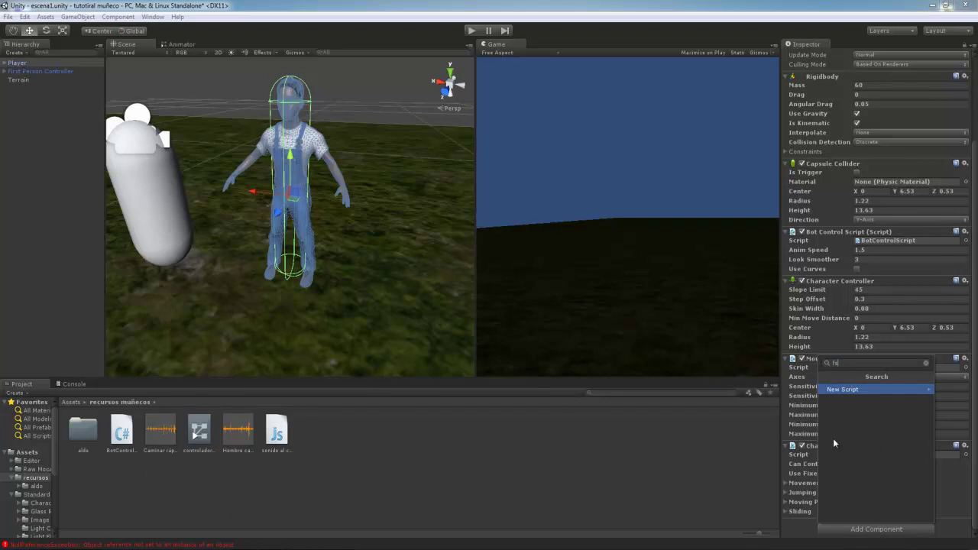
key(BackSpace)
key(BackSpace)
text(ps)
key(Return)
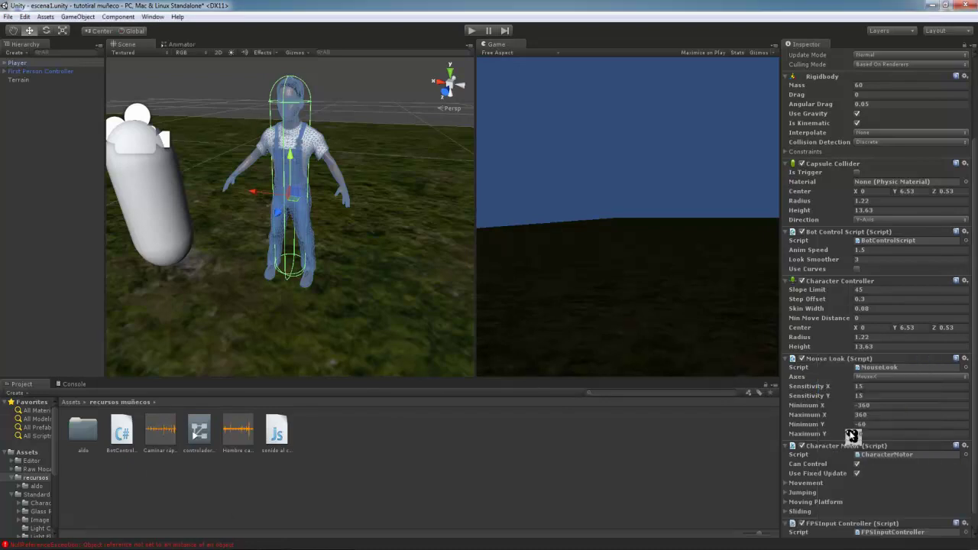
scroll(890, 451, down, 1)
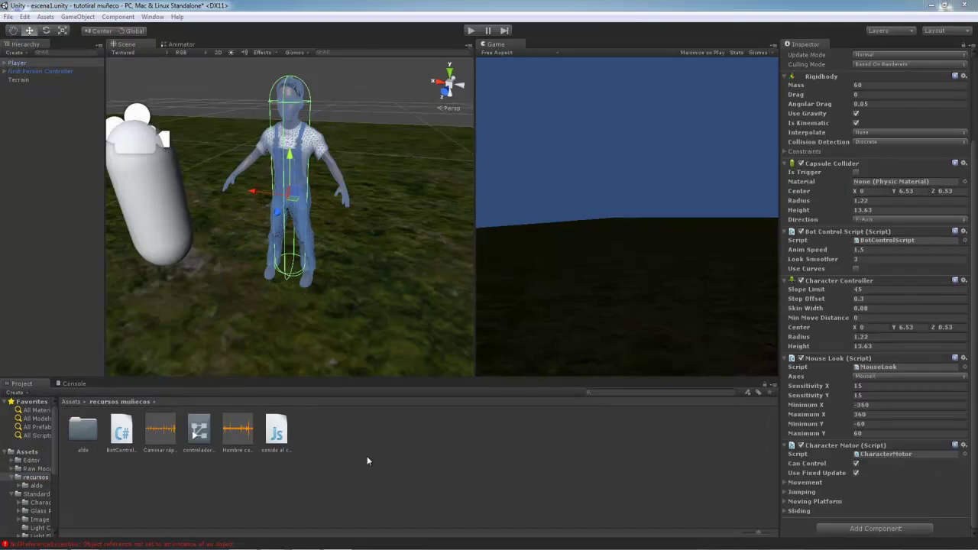
Step: Add the FPS Input Controller script to the Player
click(879, 528)
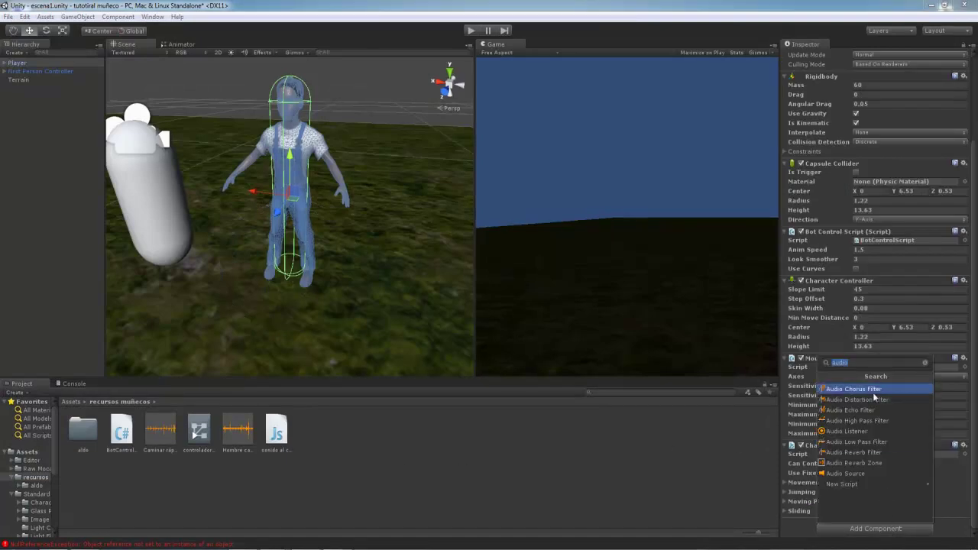
text(fps)
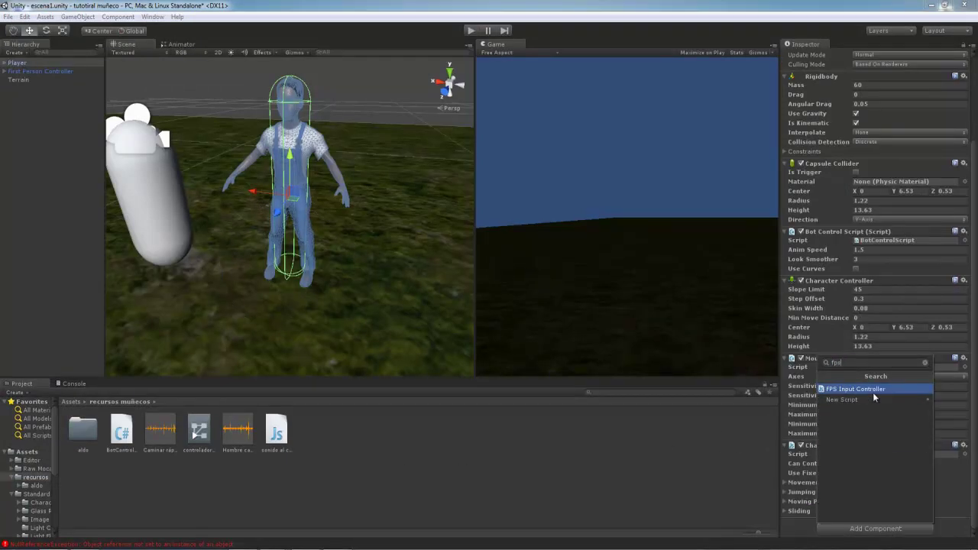
click(873, 392)
scroll(899, 416, down, 1)
Step: Add an Audio Source component to Player and collapse it
click(912, 533)
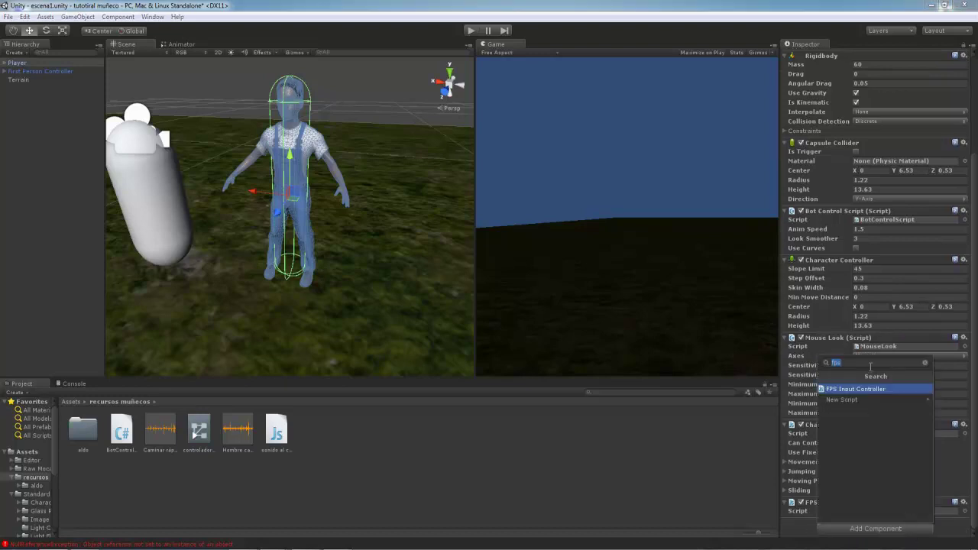
text(audio)
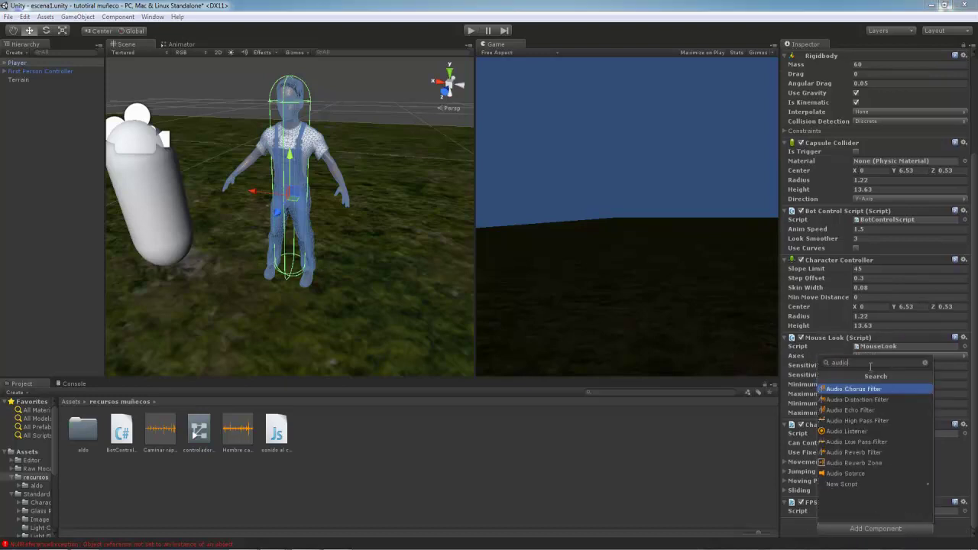
key(Down)
key(Down)
key(Down)
key(Down)
key(Down)
key(Down)
key(Down)
key(Down)
key(Return)
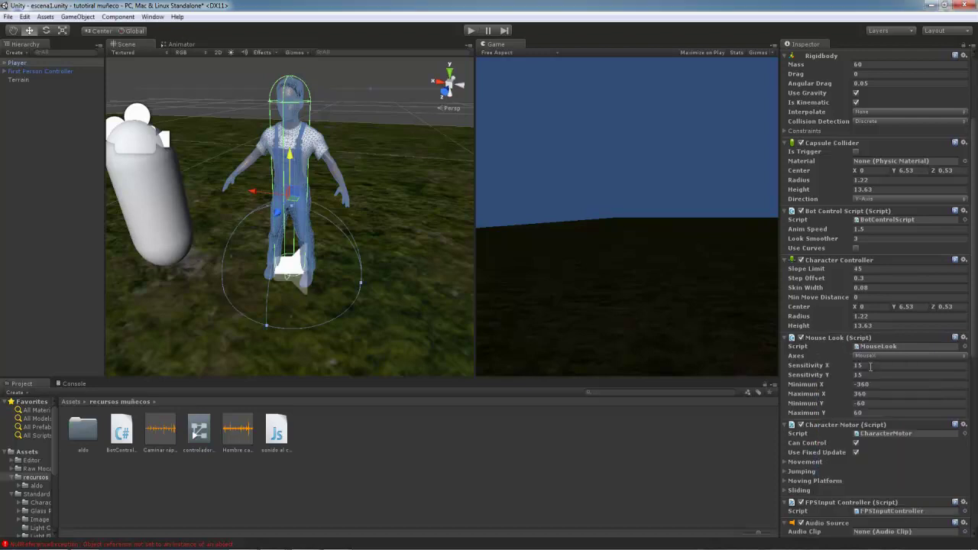
scroll(893, 384, down, 5)
scroll(892, 382, down, 4)
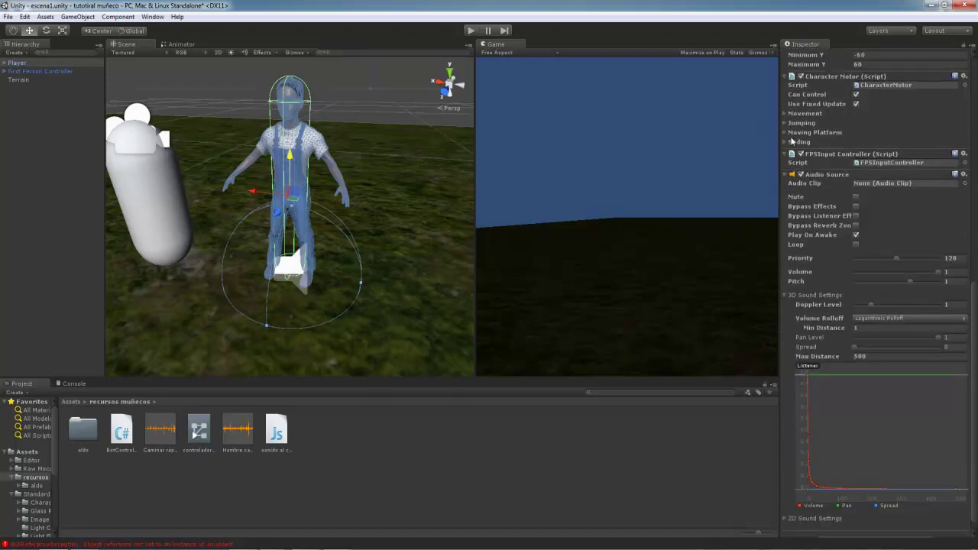
click(792, 174)
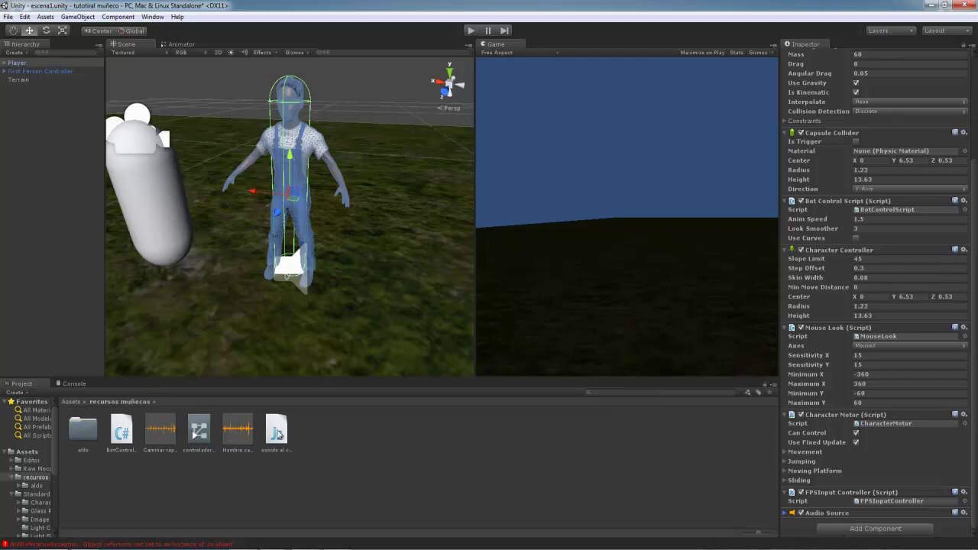
Step: Attach Sonido al caminar y correr, with Hombre caminando for walk and Caminar rapido sobre tierra for run
drag(277, 434, 27, 62)
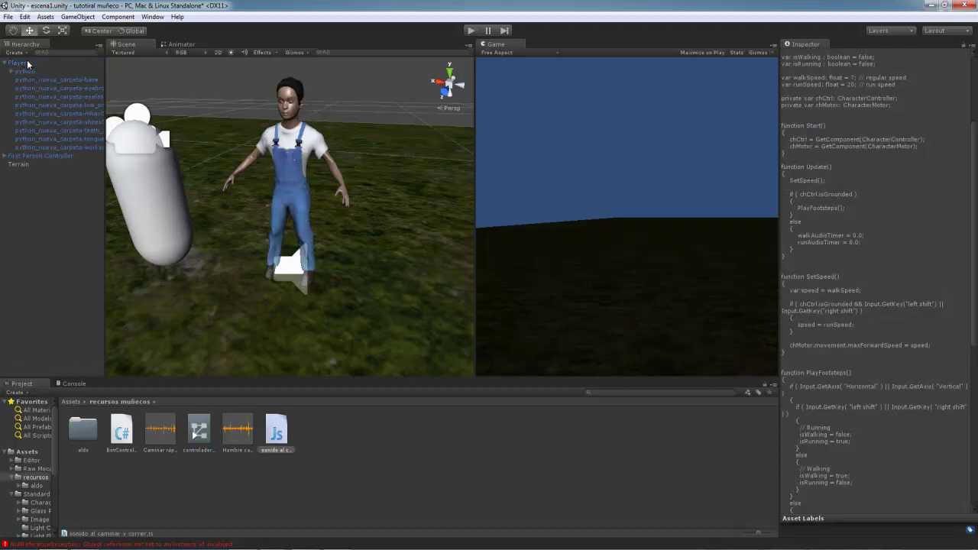
click(27, 62)
scroll(899, 419, down, 5)
scroll(899, 419, down, 1)
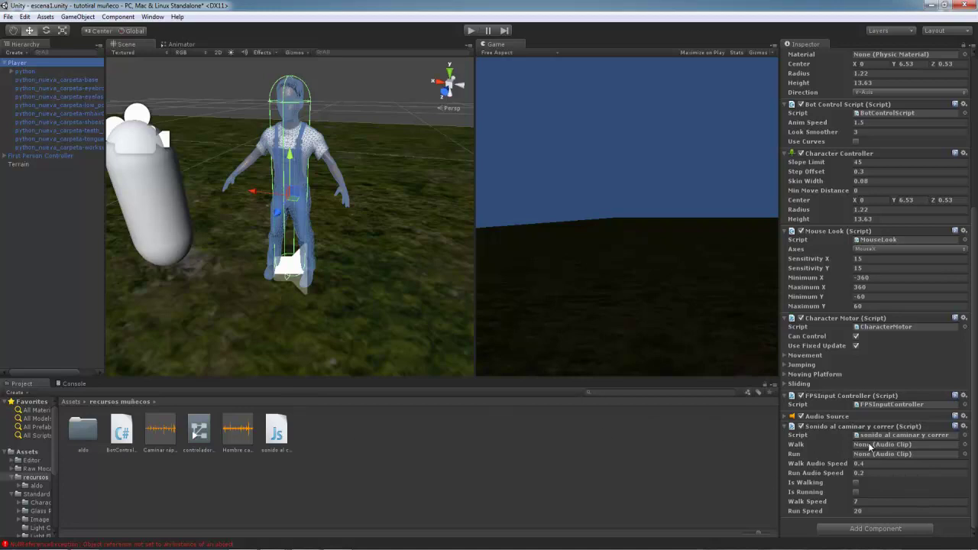
mouse_move(237, 431)
mouse_down()
mouse_move(372, 420)
mouse_move(905, 444)
mouse_up()
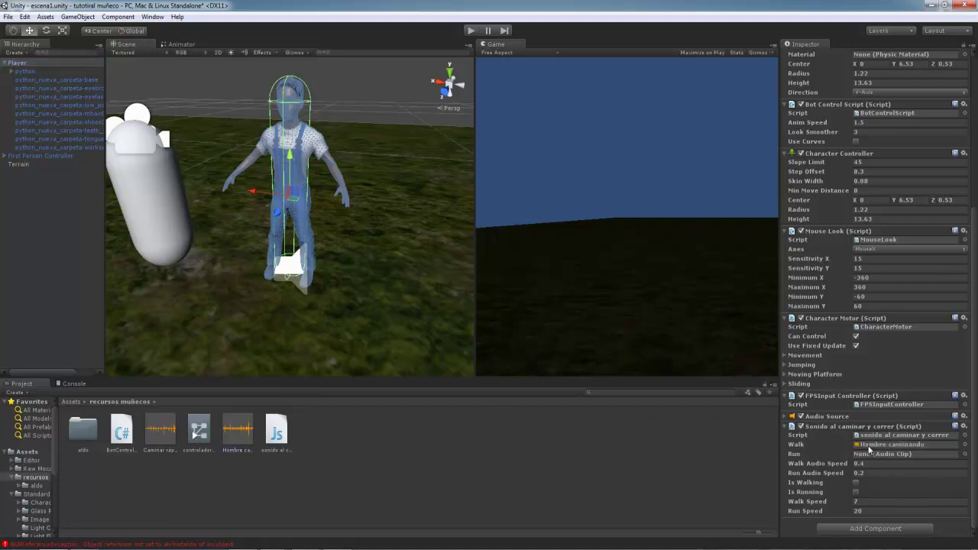
drag(159, 434, 872, 454)
click(471, 30)
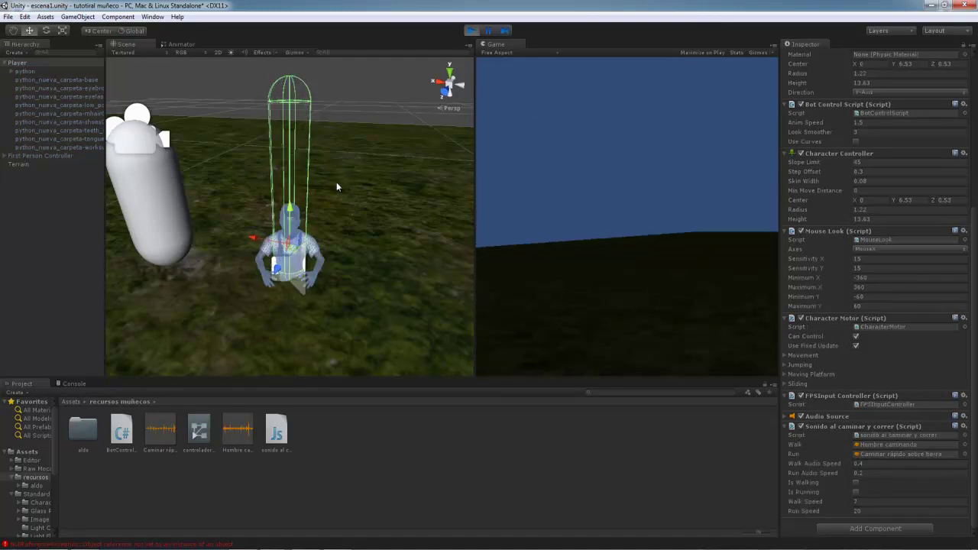
key(w)
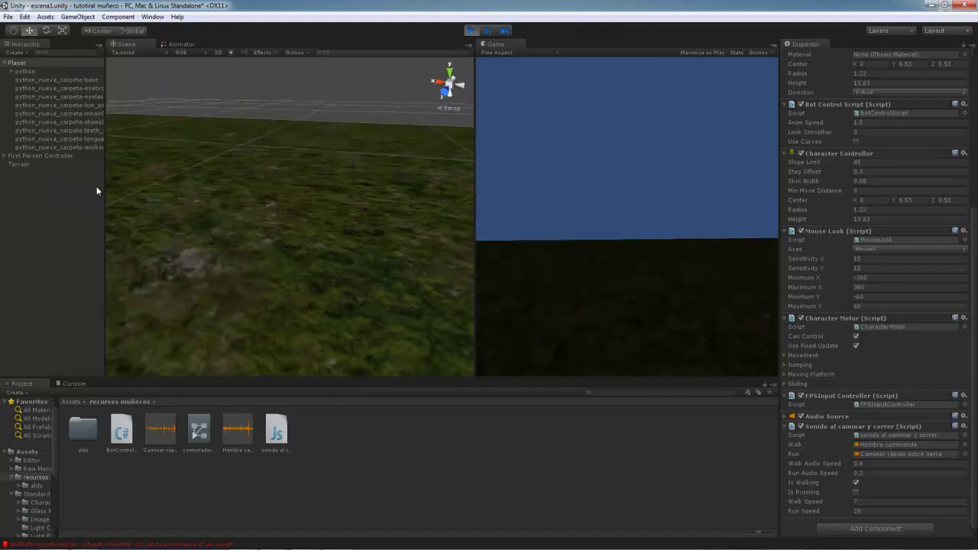
click(471, 30)
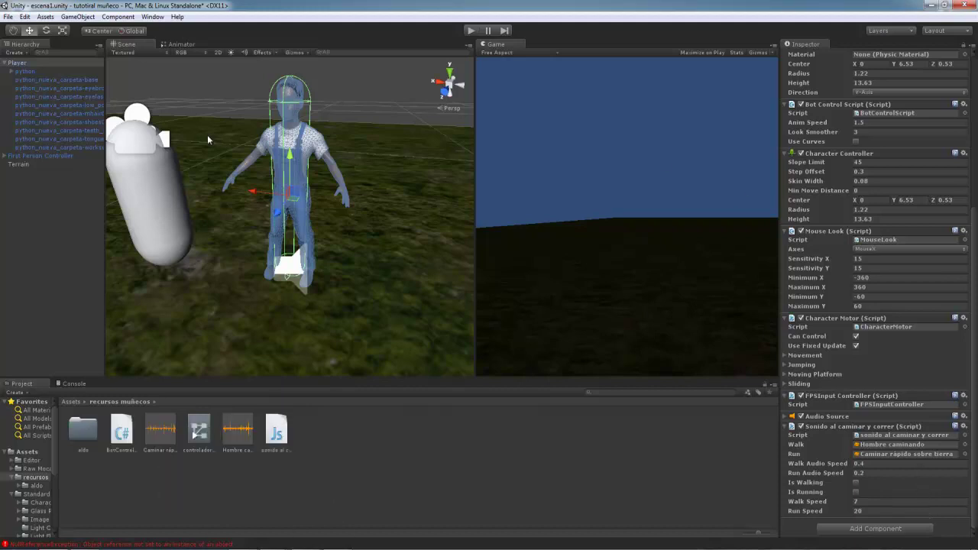
click(323, 99)
click(284, 111)
click(320, 77)
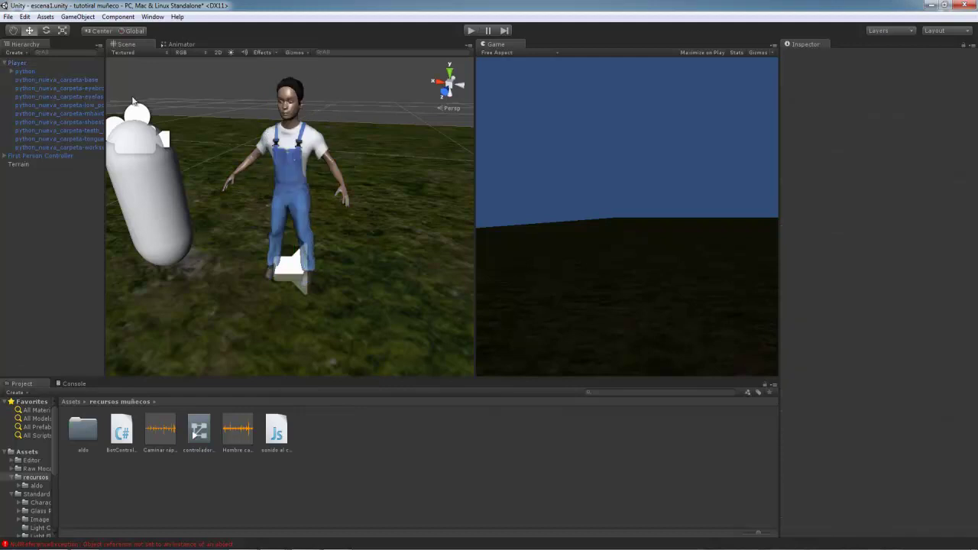
Step: Create an empty GameObject via GameObject > Create Empty and rename it Cabezaconjunto
click(79, 17)
click(78, 30)
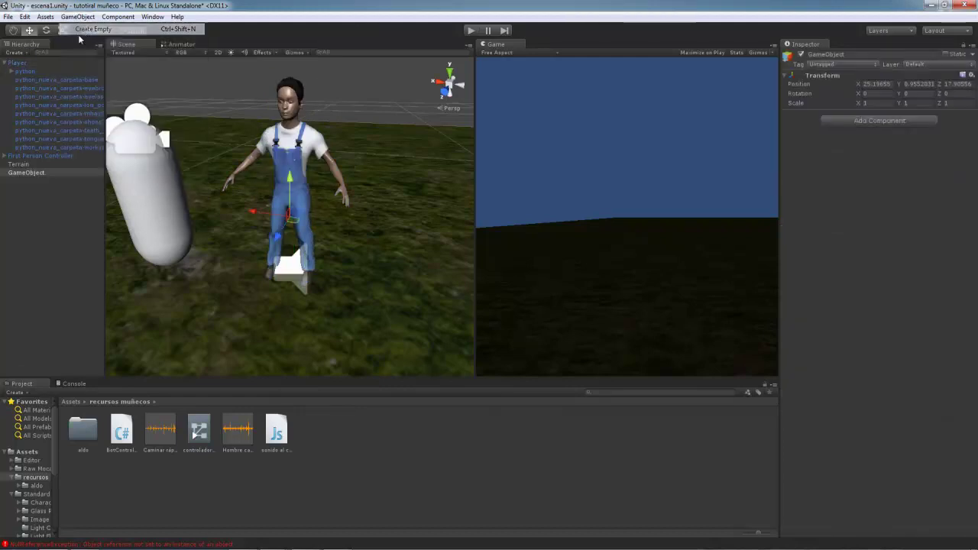
click(16, 173)
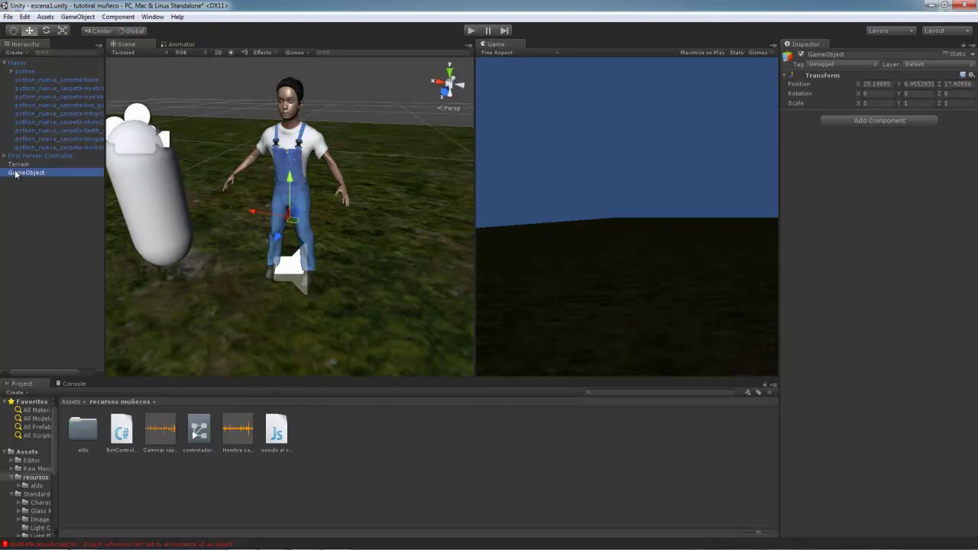
click(16, 174)
text(G)
text(bez)
text(njunto)
key(Return)
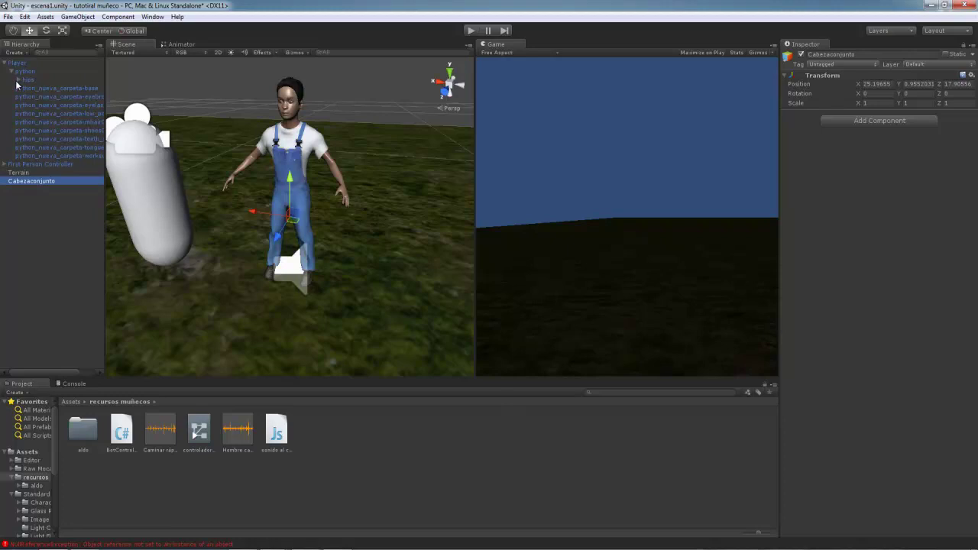
Step: Expand hips, spine, chest and clavicles, then select and frame the neck bone
click(19, 81)
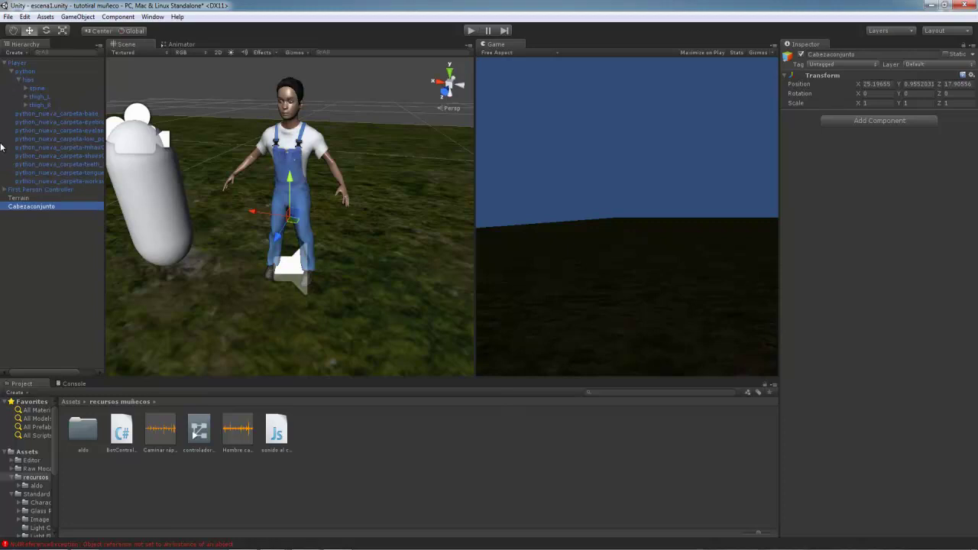
click(26, 89)
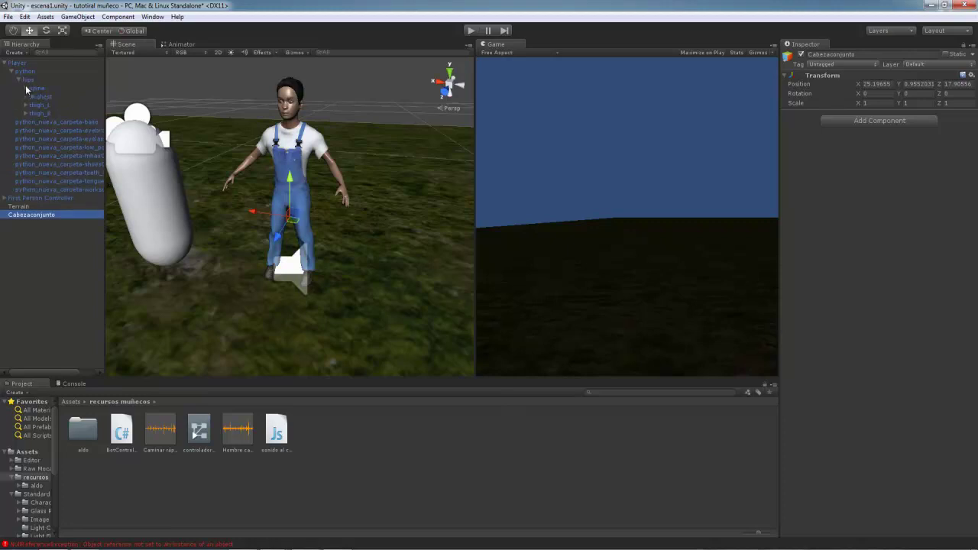
click(33, 97)
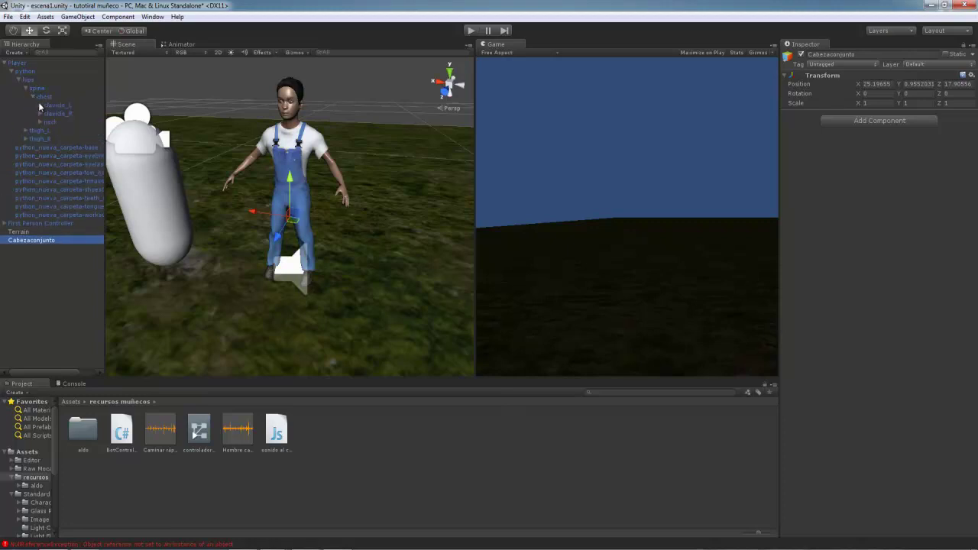
click(40, 105)
click(40, 122)
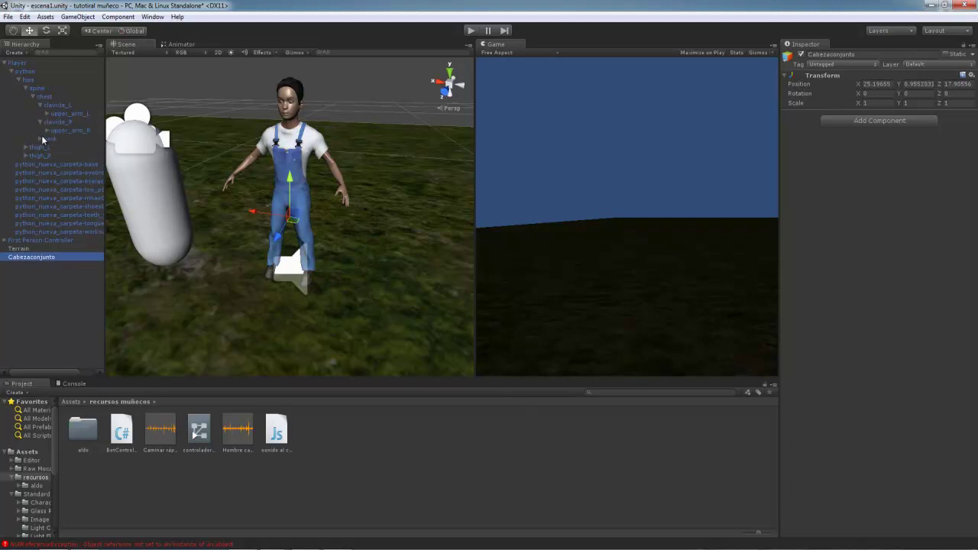
click(46, 130)
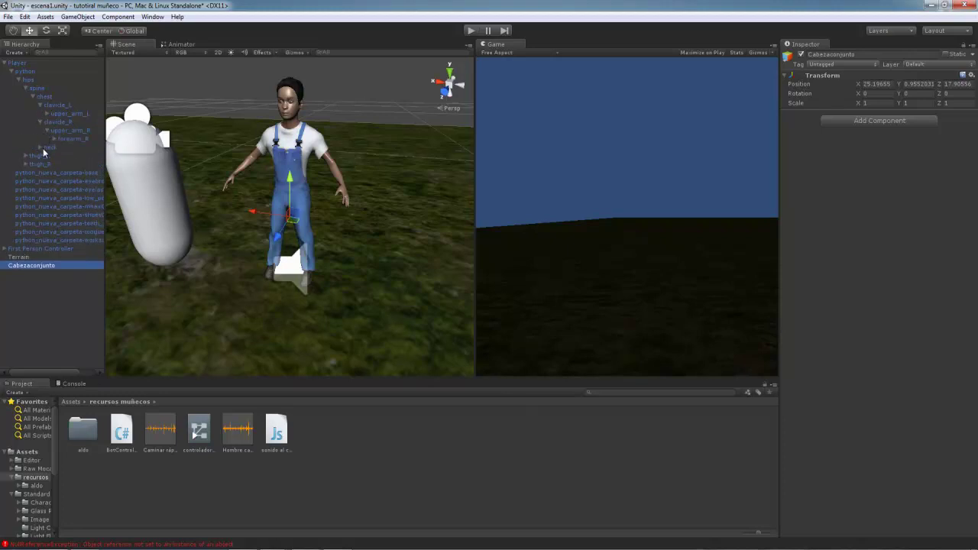
click(48, 146)
key(f)
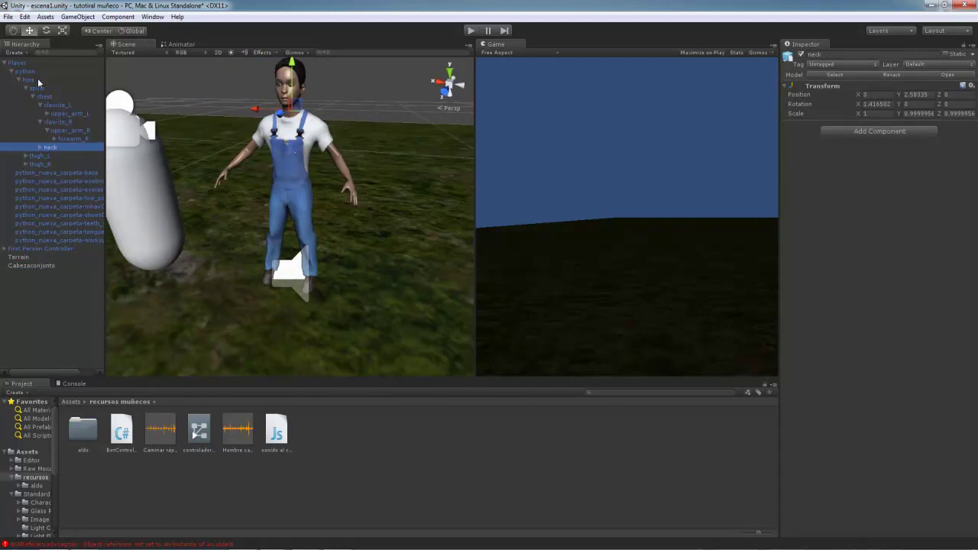
click(45, 97)
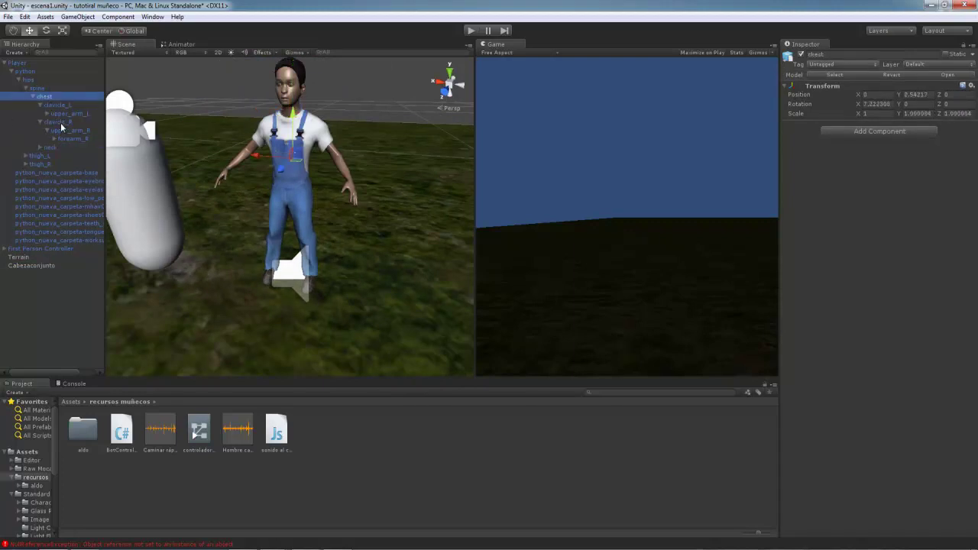
click(48, 148)
Step: Expand neck to reach the head bone and inspect its eye_L, eye_R and jaw
click(40, 147)
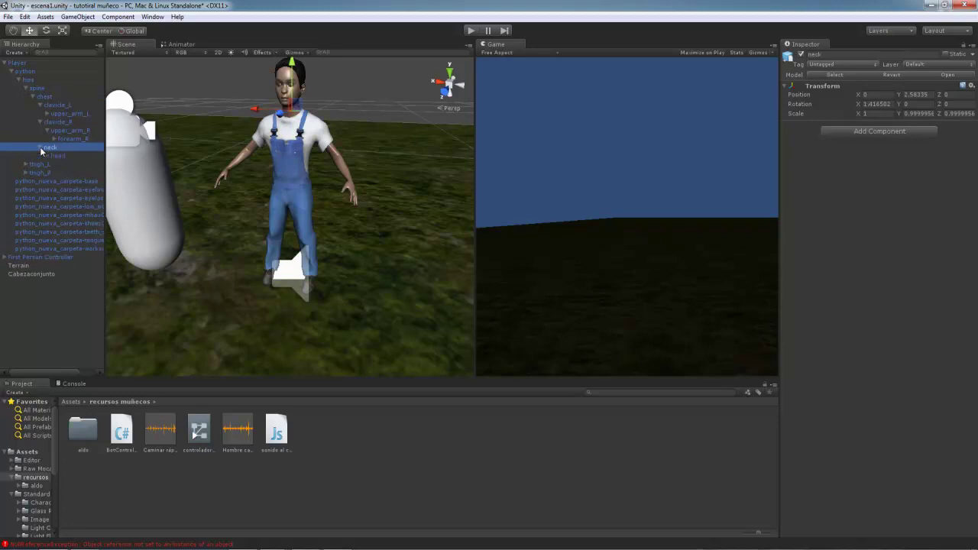
click(58, 156)
click(47, 155)
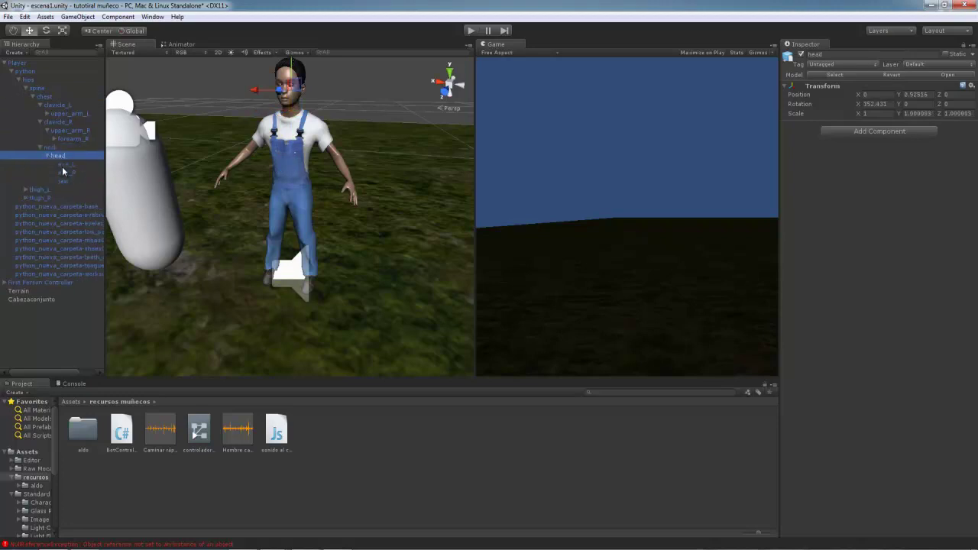
click(64, 164)
click(66, 173)
click(69, 181)
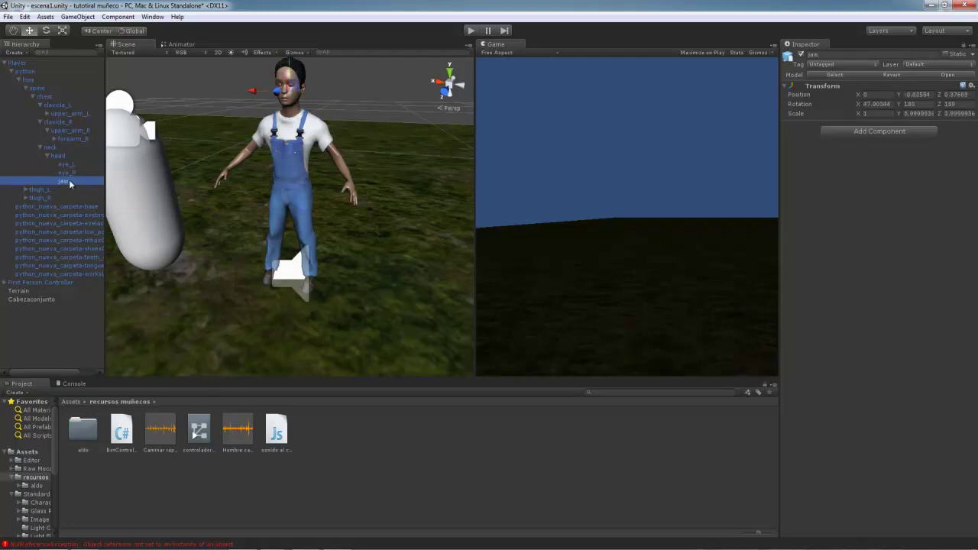
click(58, 157)
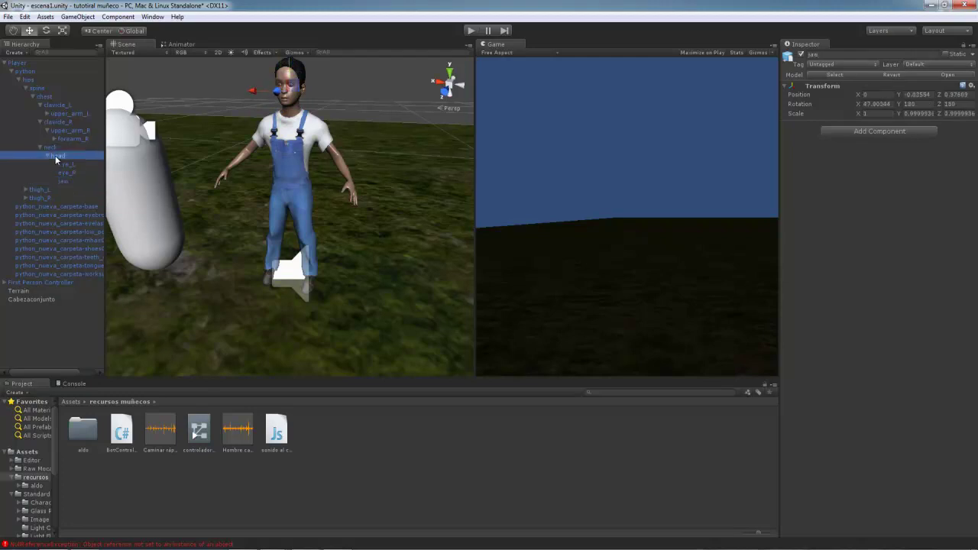
click(47, 155)
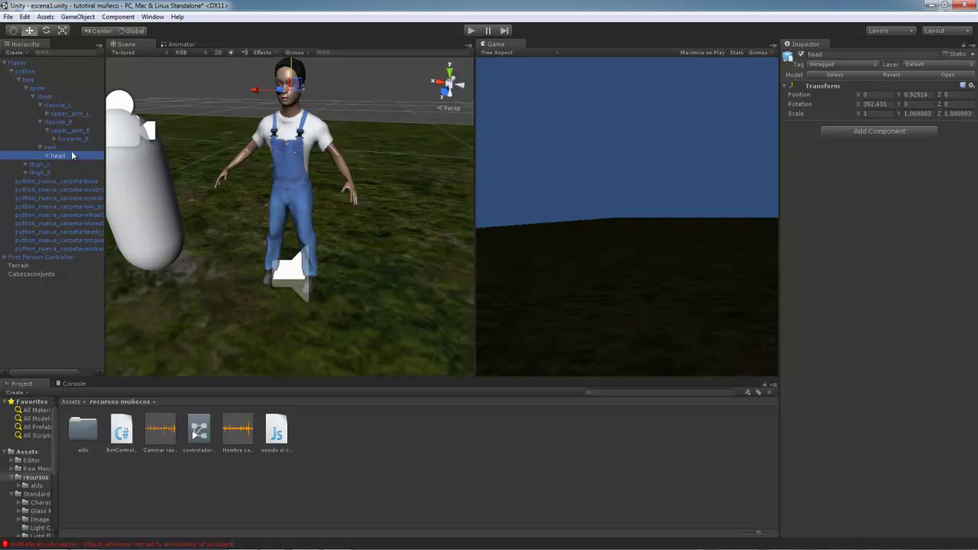
drag(52, 155, 37, 283)
drag(37, 283, 39, 284)
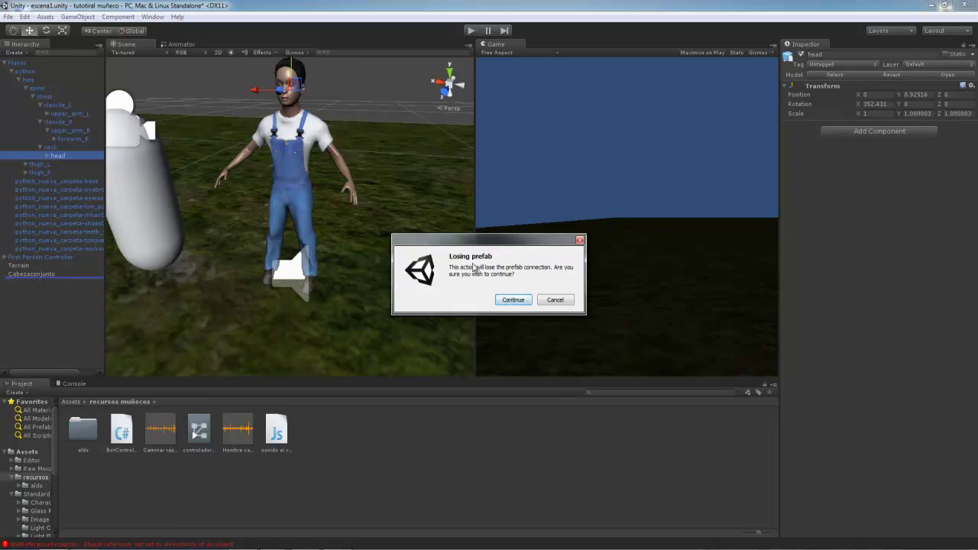
click(513, 302)
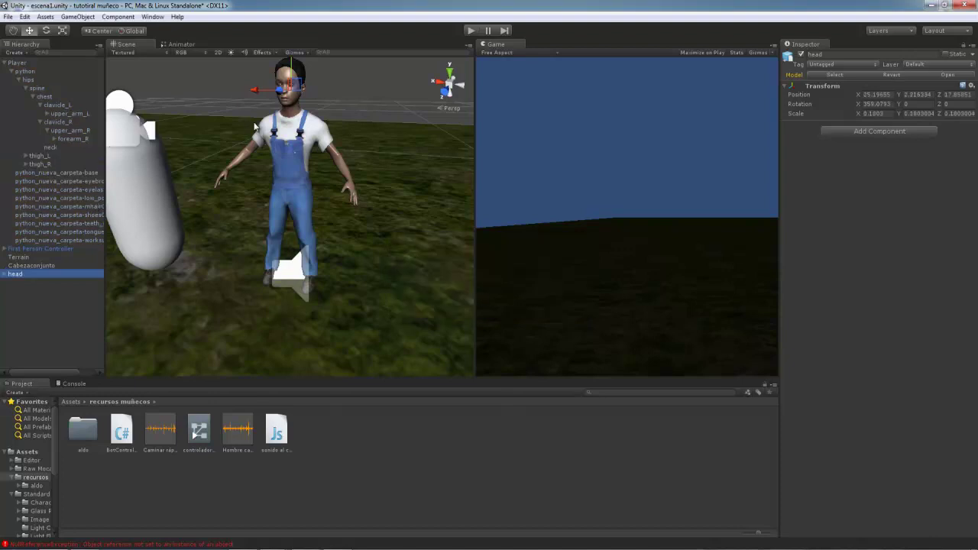
click(470, 32)
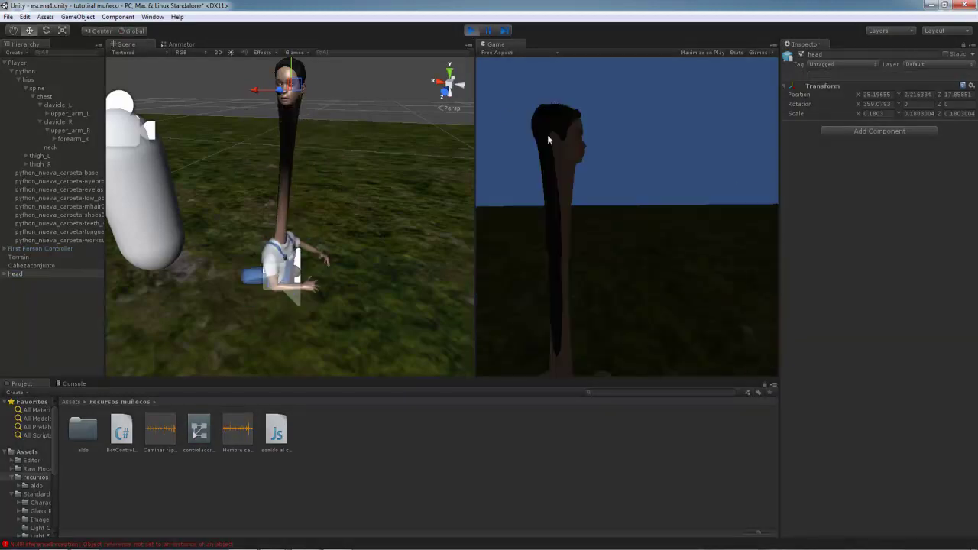
click(470, 30)
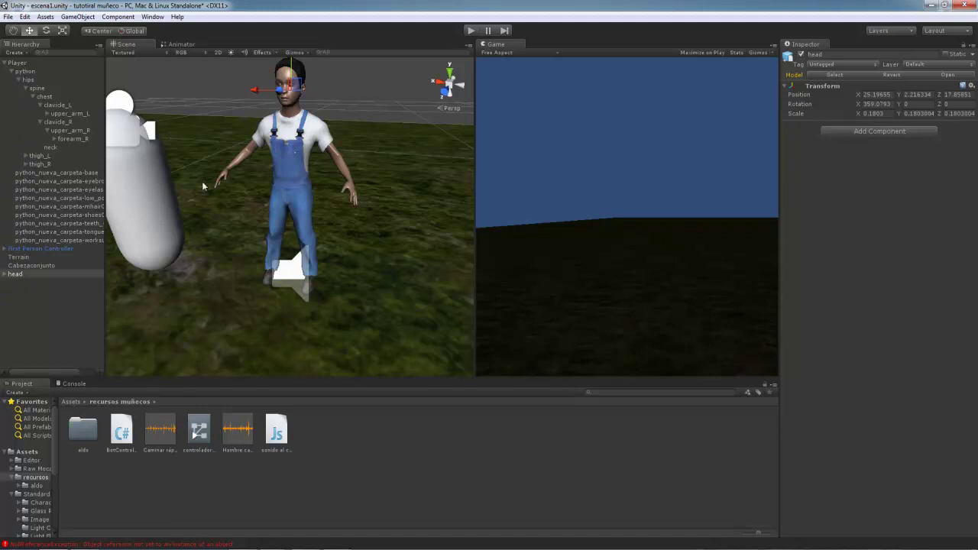
Step: Select the First Person Controller's Main Camera and drag it from the capsule toward the character's head
click(57, 250)
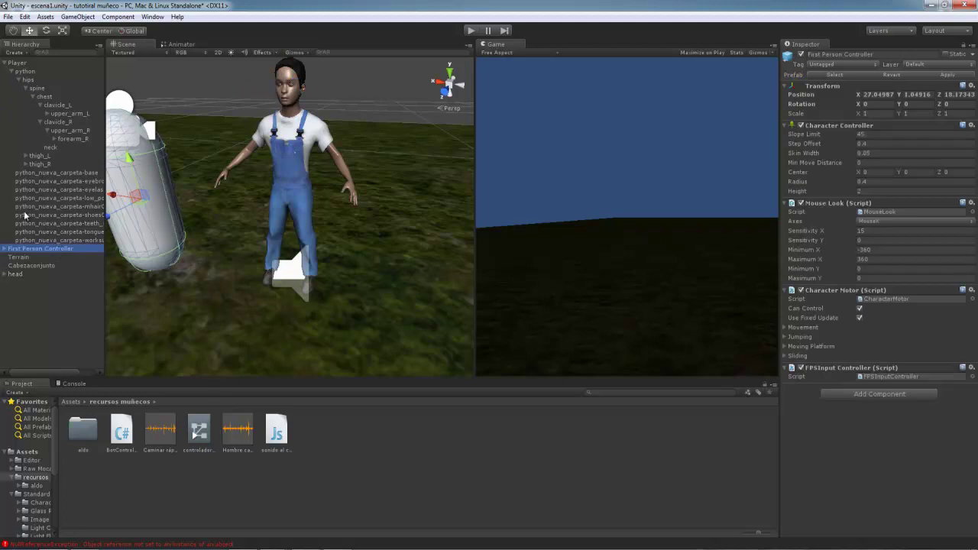
click(4, 250)
click(35, 266)
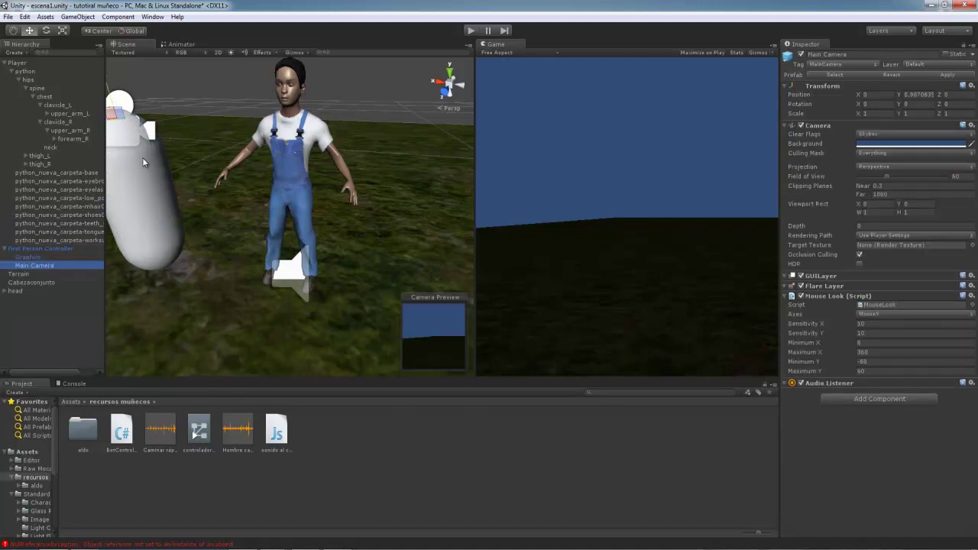
mouse_move(153, 225)
alt+mouse_down()
mouse_move(879, 145)
mouse_move(188, 148)
alt+mouse_up()
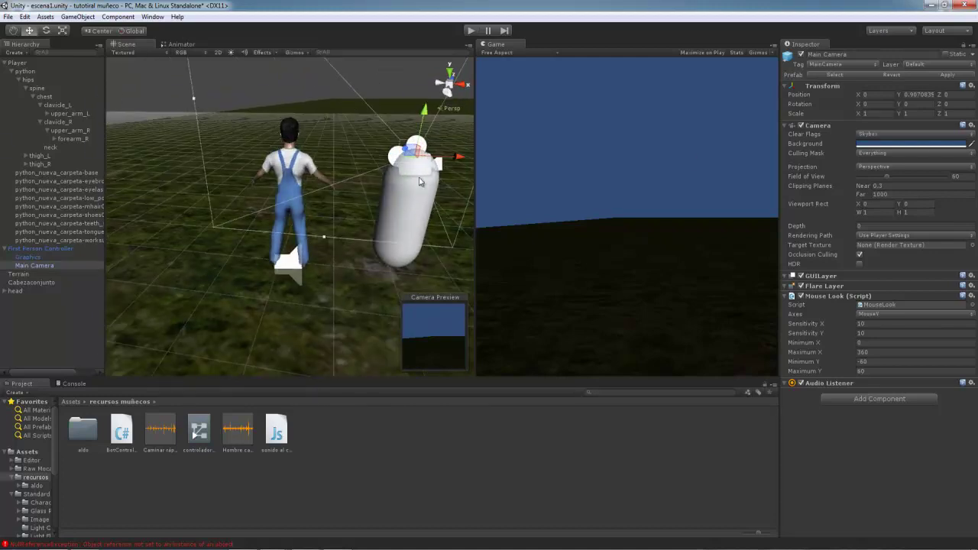
drag(456, 157, 321, 143)
Step: Frame the Main Camera up close and raise it beside the head to Y 1.222891
double_click(29, 265)
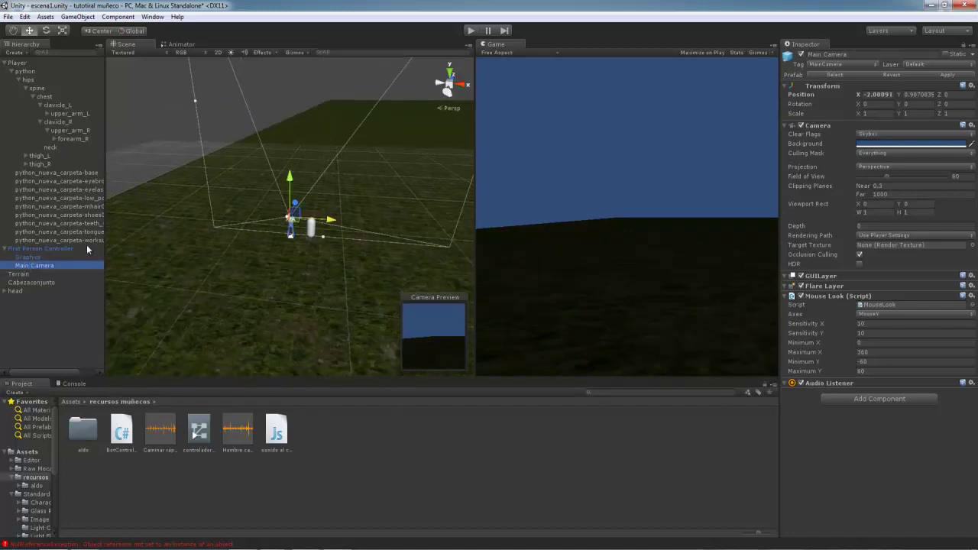
scroll(187, 254, up, 2)
scroll(193, 252, up, 3)
scroll(193, 253, up, 3)
scroll(193, 253, up, 3)
scroll(193, 253, up, 5)
alt+drag(196, 247, 290, 221)
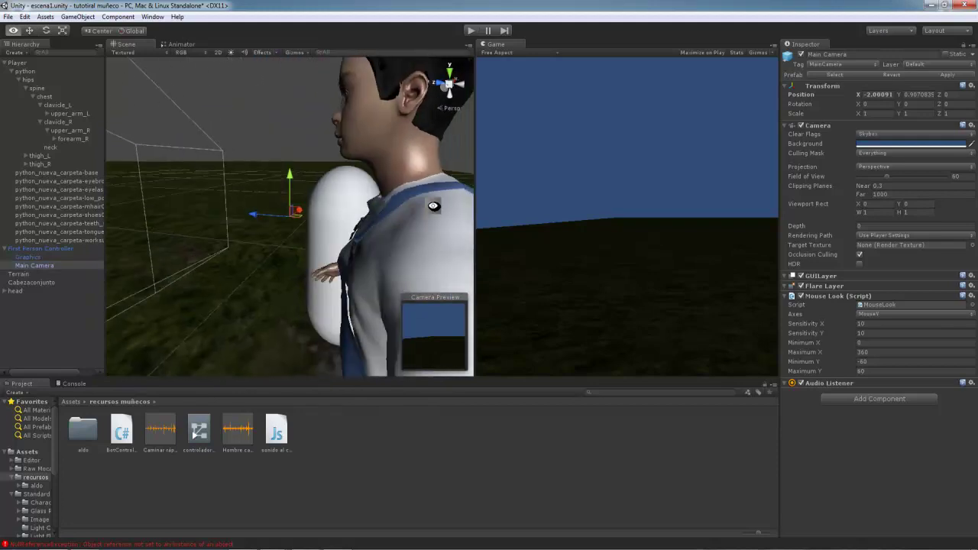
mouse_move(290, 221)
alt+mouse_down()
mouse_move(298, 205)
mouse_move(264, 114)
alt+mouse_up()
mouse_move(229, 160)
mouse_down()
mouse_move(402, 163)
mouse_move(210, 156)
mouse_move(265, 151)
mouse_up()
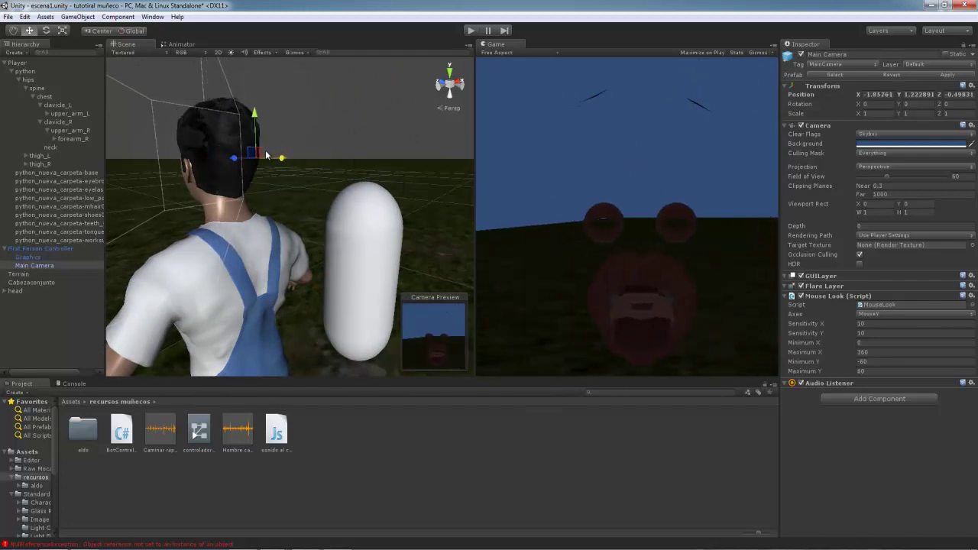
Step: Nudge the Main Camera toward the face and settle its field of view at 41
mouse_move(181, 162)
alt+mouse_down()
mouse_move(321, 153)
mouse_move(228, 157)
mouse_move(243, 153)
alt+mouse_up()
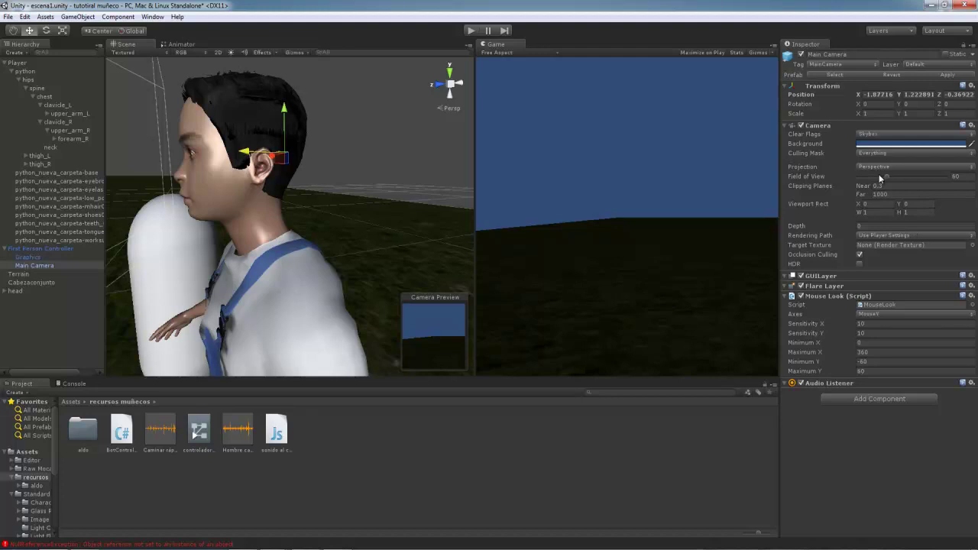
drag(886, 179, 865, 178)
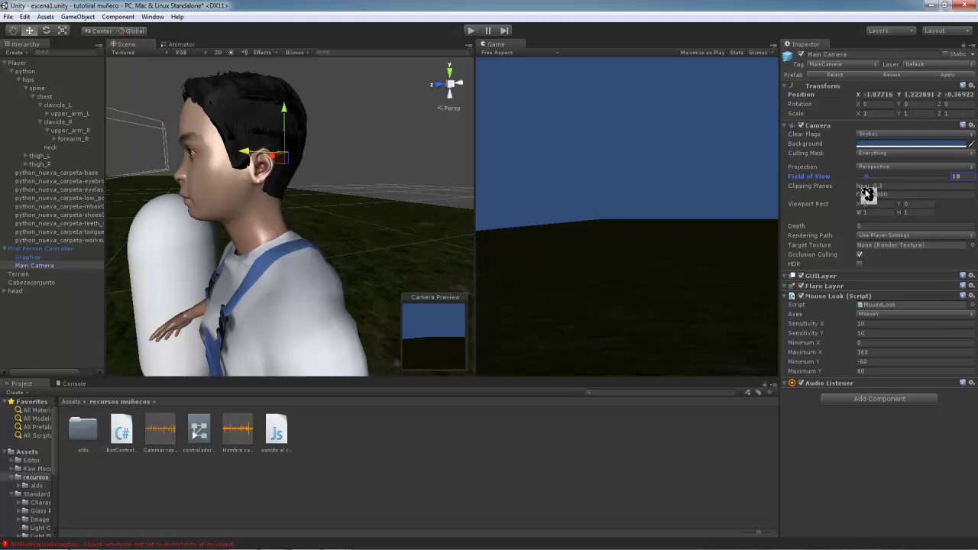
mouse_move(867, 177)
mouse_down()
mouse_move(930, 176)
mouse_move(870, 177)
mouse_move(882, 175)
mouse_up()
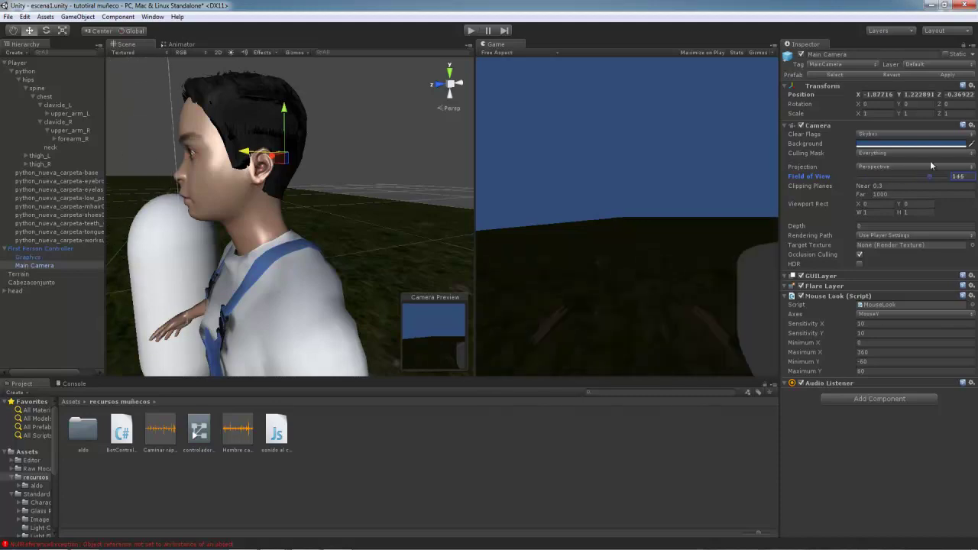
mouse_move(882, 175)
mouse_down()
mouse_move(950, 158)
mouse_move(879, 160)
mouse_up()
middle_drag(388, 122, 242, 140)
alt+drag(242, 140, 298, 152)
Step: Set near clipping to 0.01 and center the camera between the eyes at X -1.05407, Y 1.206091, Z -0.10209
key(w)
click(886, 186)
text(0)
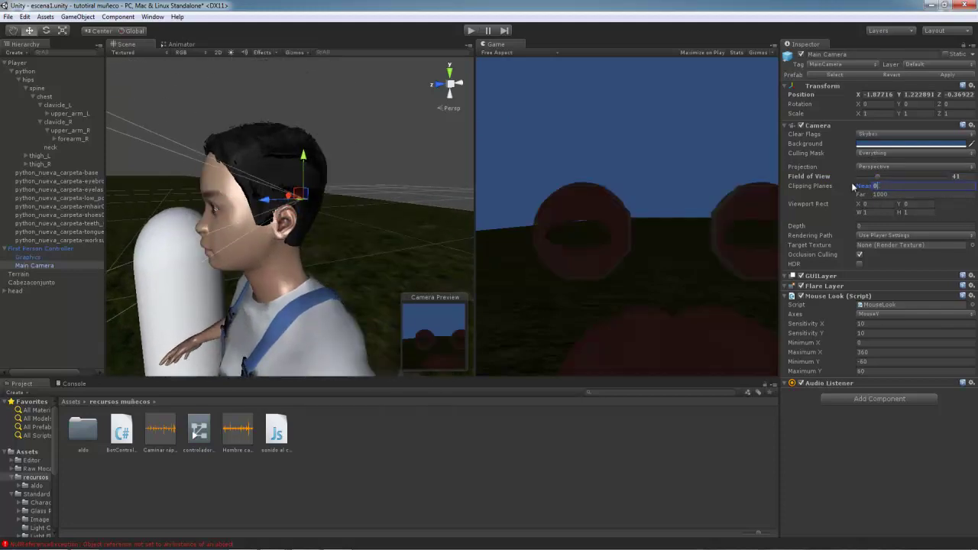
text(.00)
mouse_move(294, 196)
mouse_down()
mouse_move(199, 203)
mouse_move(350, 384)
mouse_up()
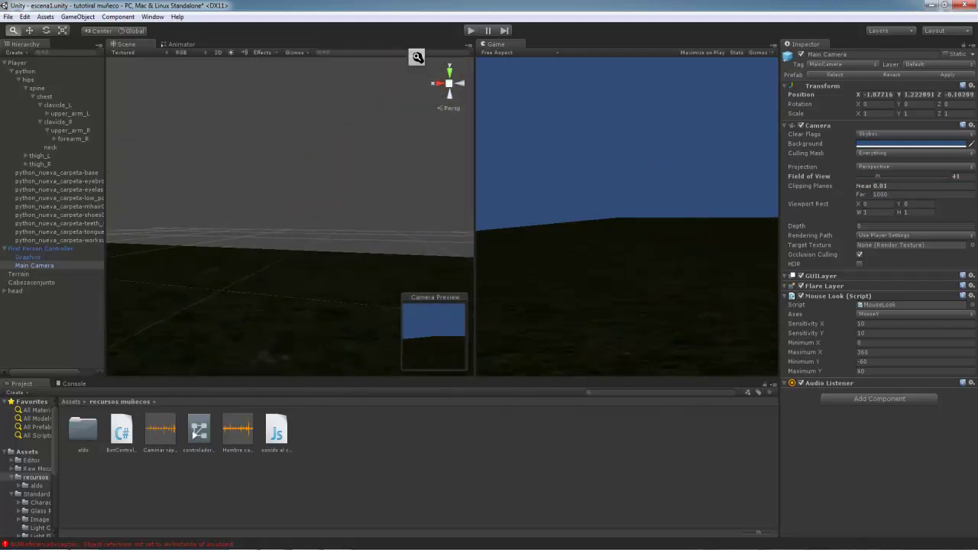
mouse_move(971, 286)
alt+mouse_down()
mouse_move(273, 243)
mouse_move(195, 168)
mouse_move(371, 251)
alt+mouse_up()
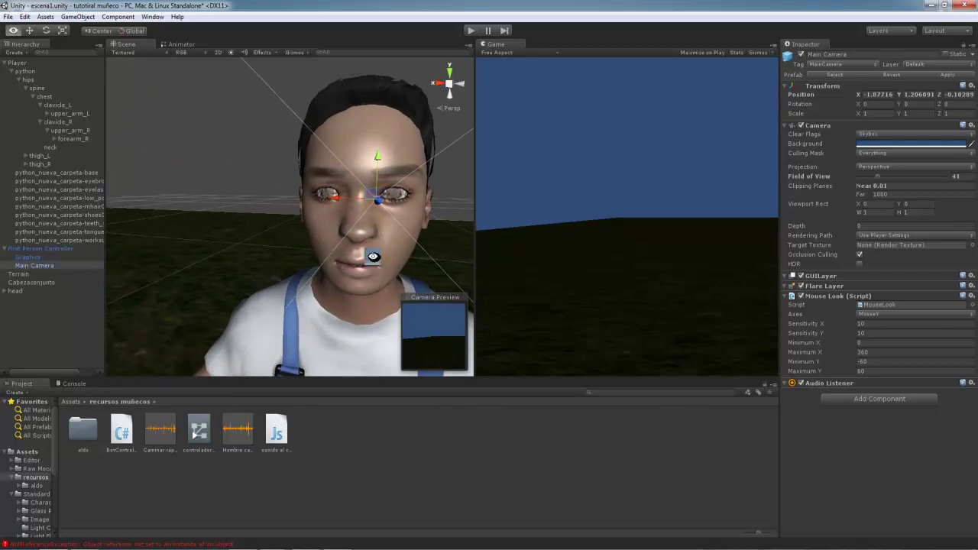
mouse_move(324, 197)
mouse_down()
mouse_move(161, 89)
mouse_move(268, 195)
mouse_move(245, 235)
mouse_up()
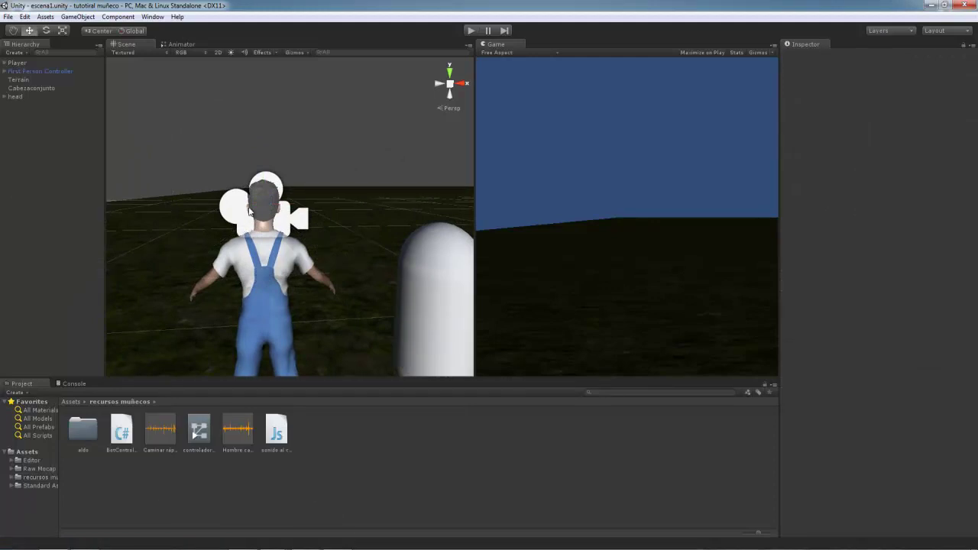
Step: Select the Main Camera and remove its Mouse Look script component
click(5, 71)
click(30, 90)
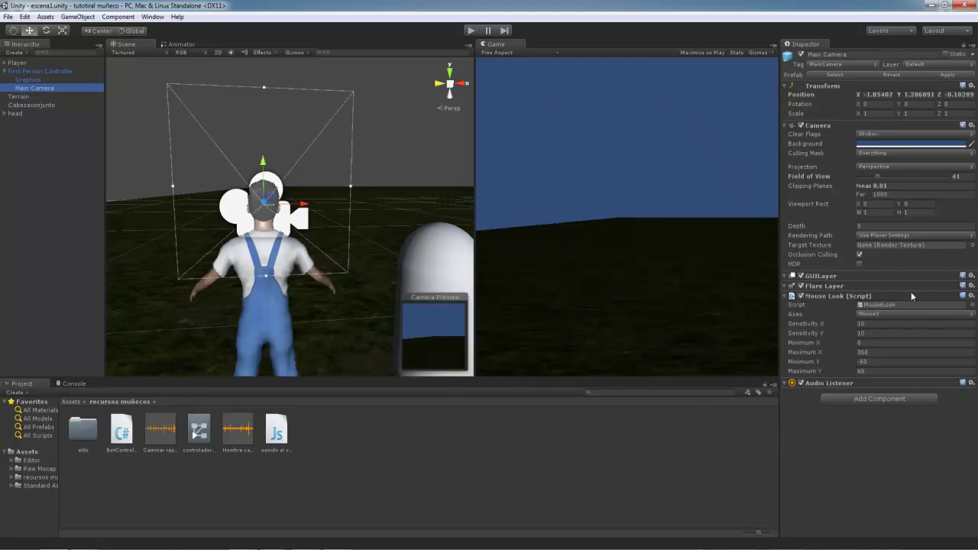
click(971, 297)
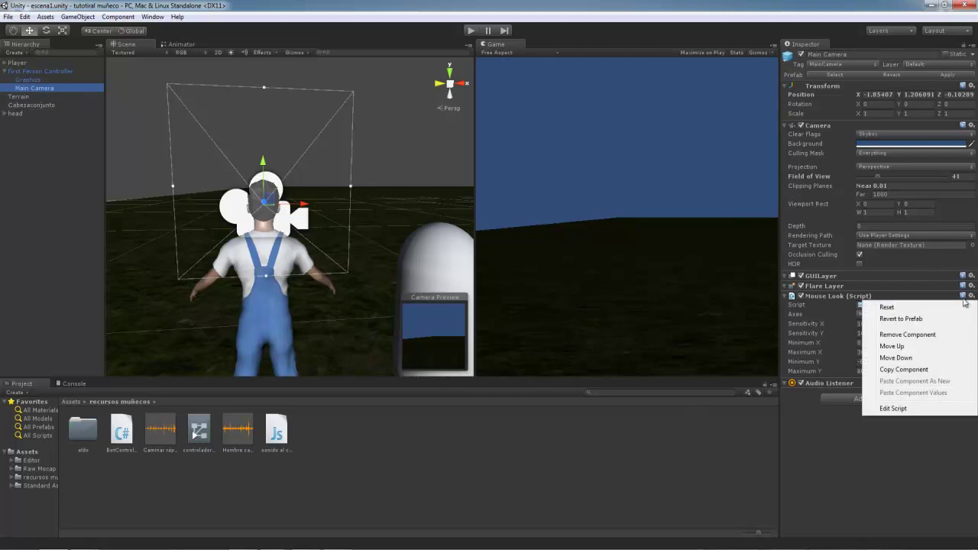
click(951, 335)
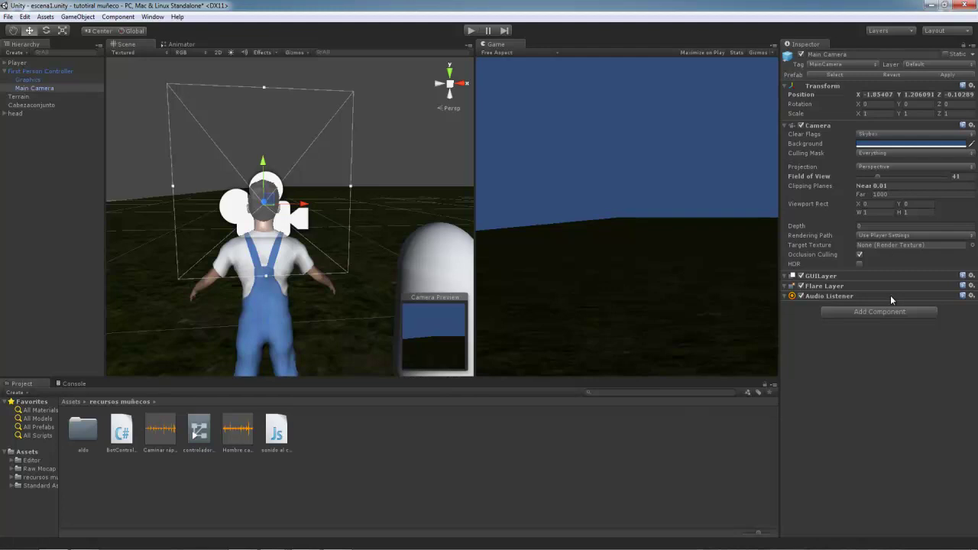
Step: Search components for 'came' and add Camera Motion Blur to the Main Camera
click(889, 312)
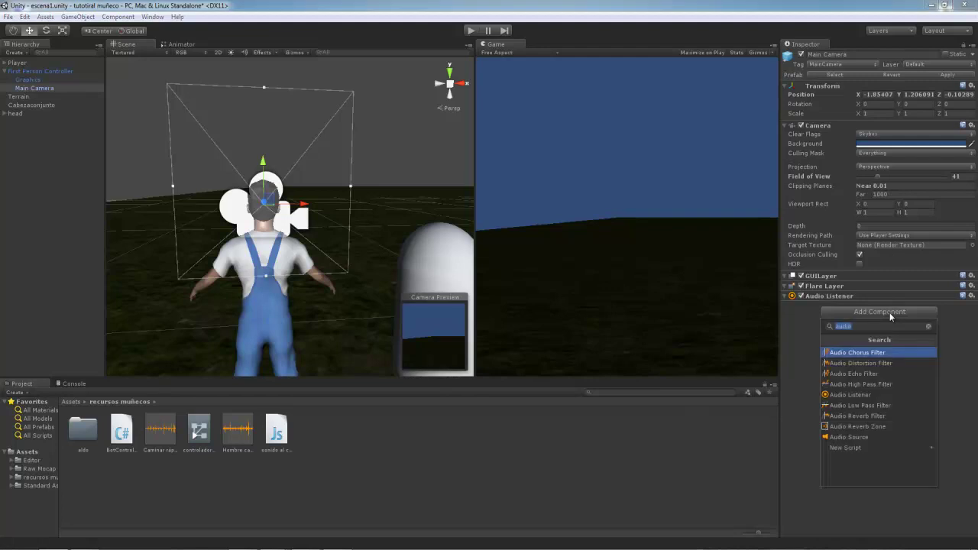
text(a)
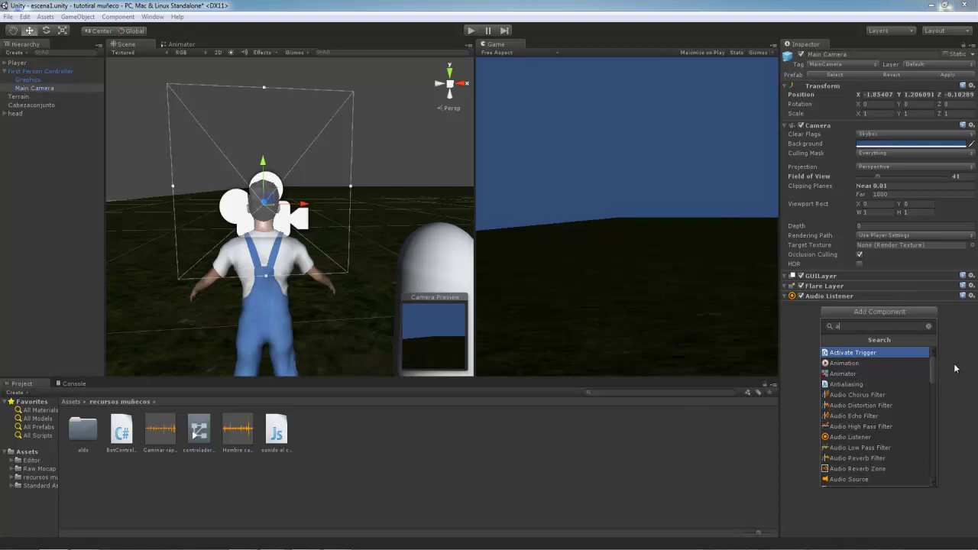
click(802, 334)
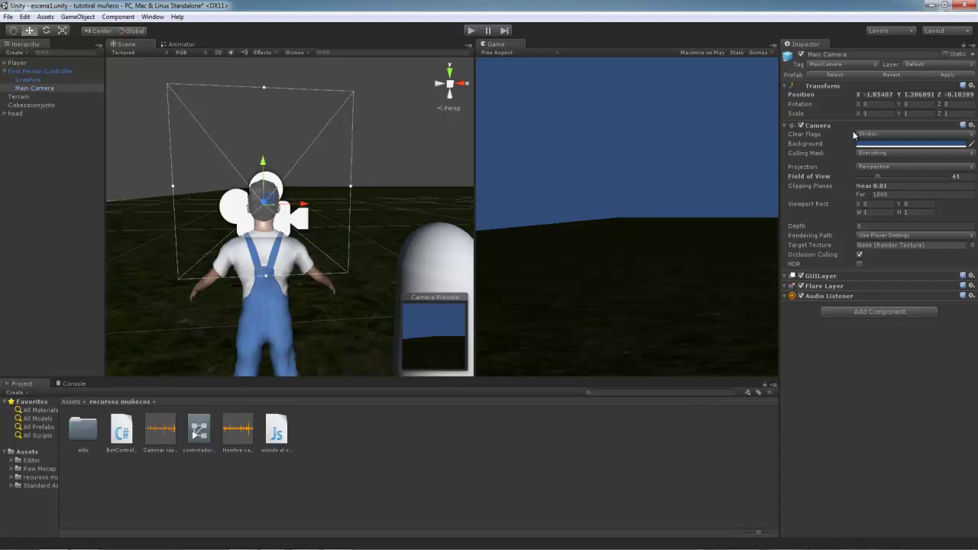
click(891, 312)
text(came)
key(Down)
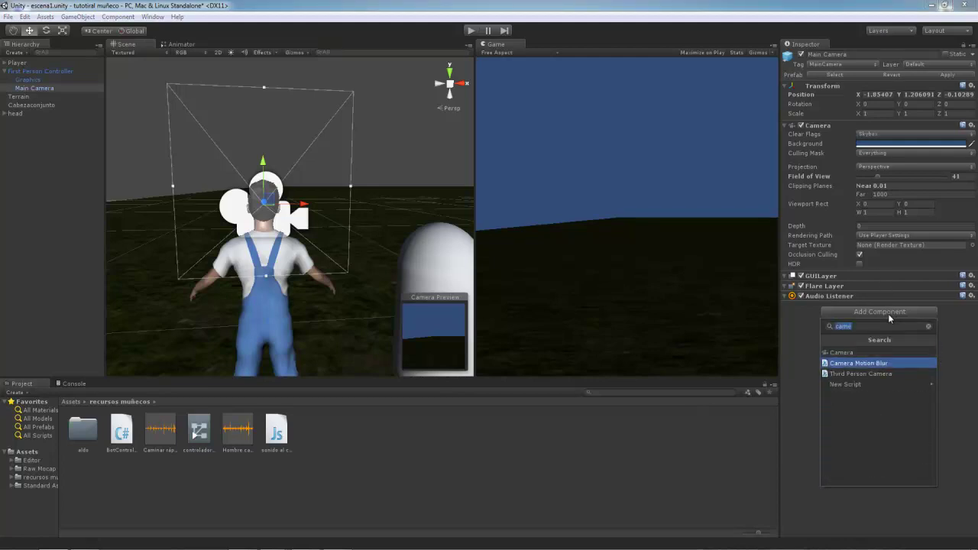
key(Return)
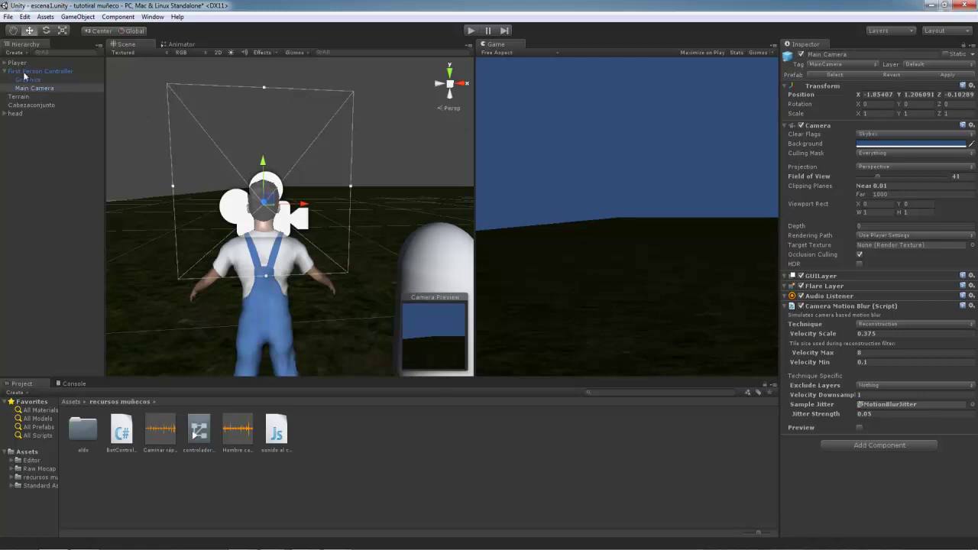
Step: Move Main Camera out of the First Person Controller, accepting the prefab break, and delete the controller
drag(41, 88, 43, 110)
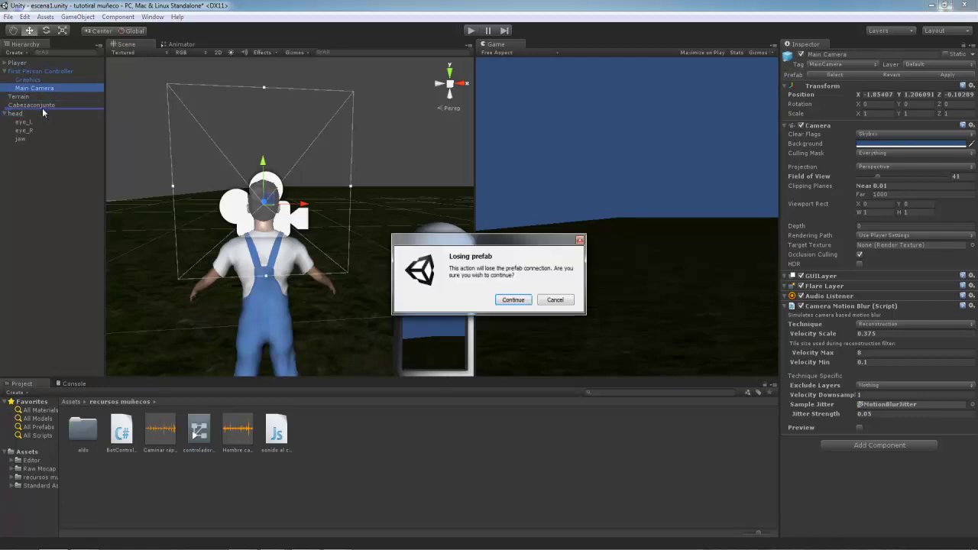
click(519, 299)
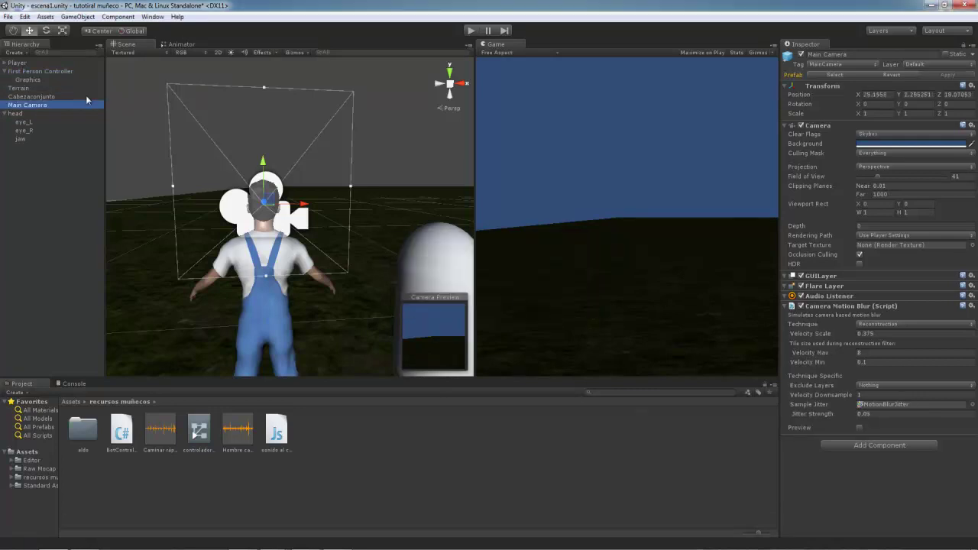
click(55, 72)
key(Delete)
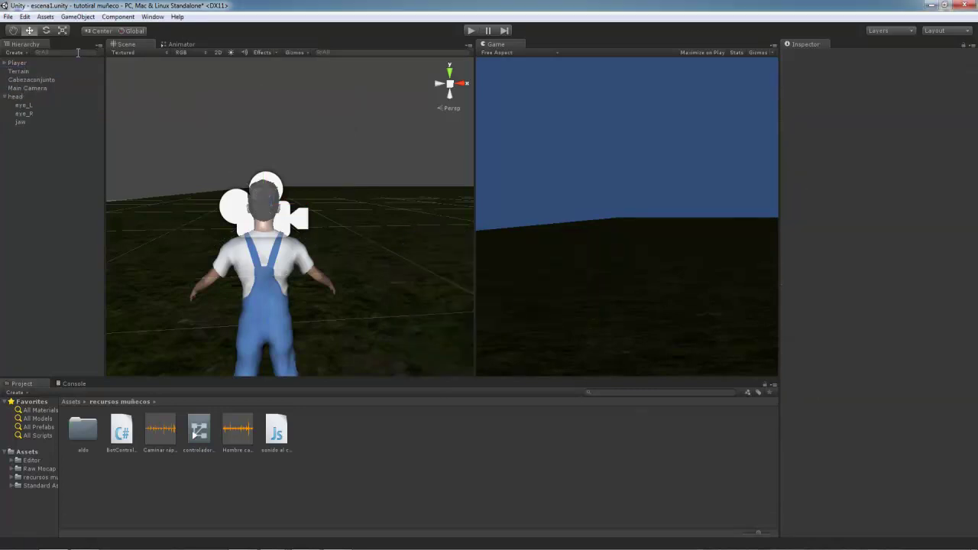
Step: Select the Main Camera and the head object in the Hierarchy, keeping the head's name unchanged
click(39, 88)
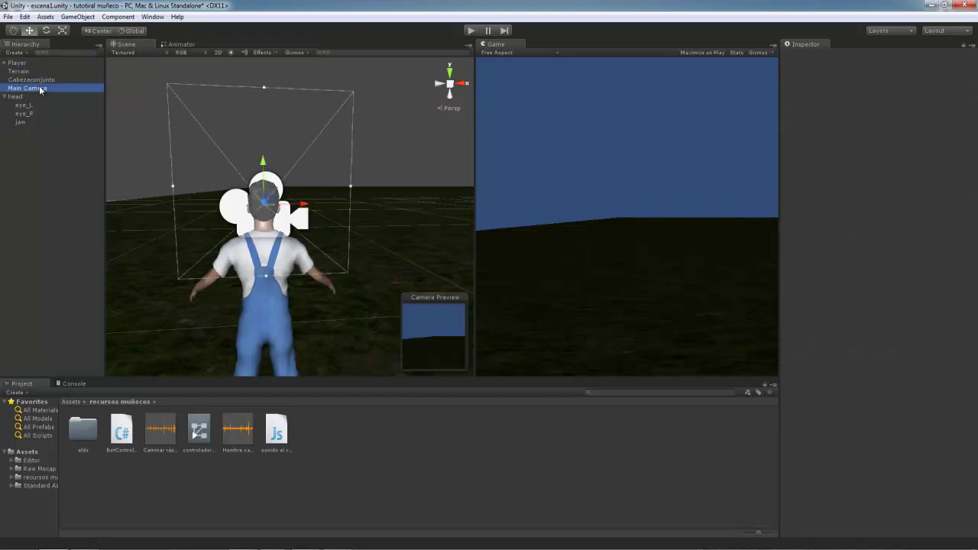
click(6, 99)
click(5, 97)
click(17, 97)
click(26, 89)
click(28, 97)
key(alt)
Step: Orbit around the character and inspect the Cabezaconjunto and head transforms
alt+click(121, 84)
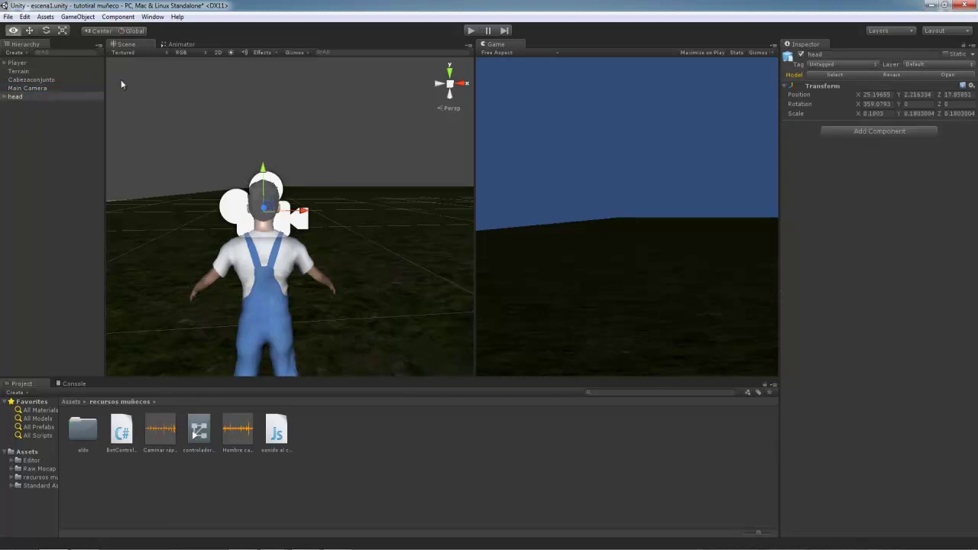
alt+drag(174, 110, 535, 127)
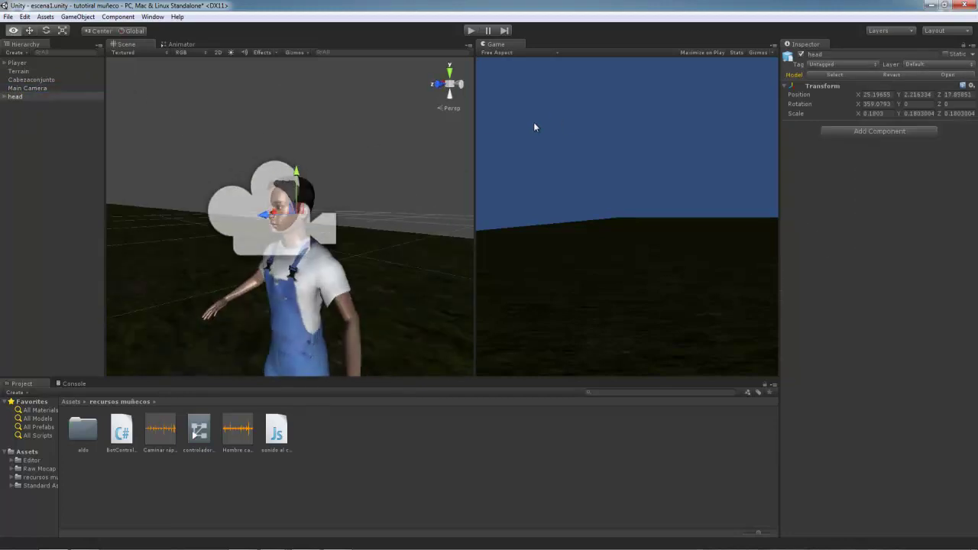
click(42, 88)
click(5, 63)
click(5, 64)
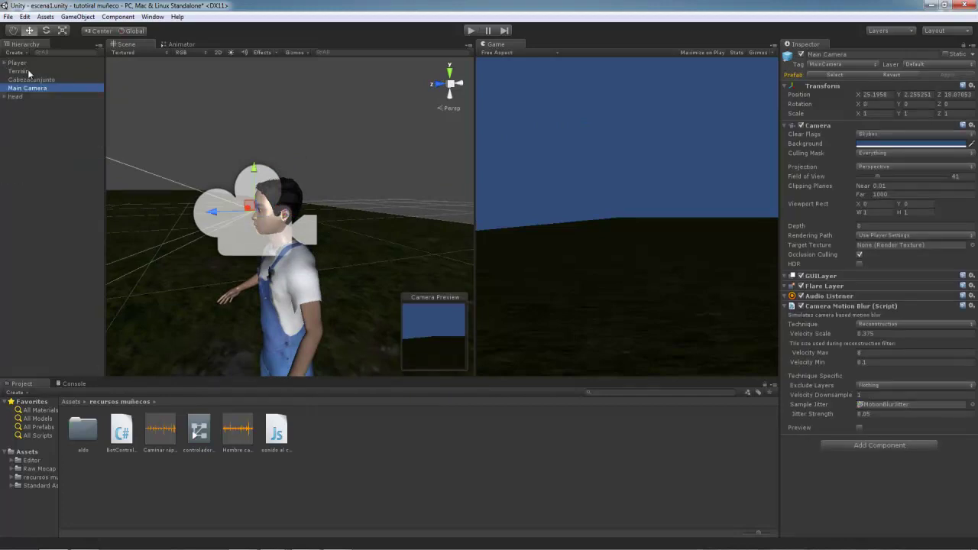
click(29, 71)
click(31, 80)
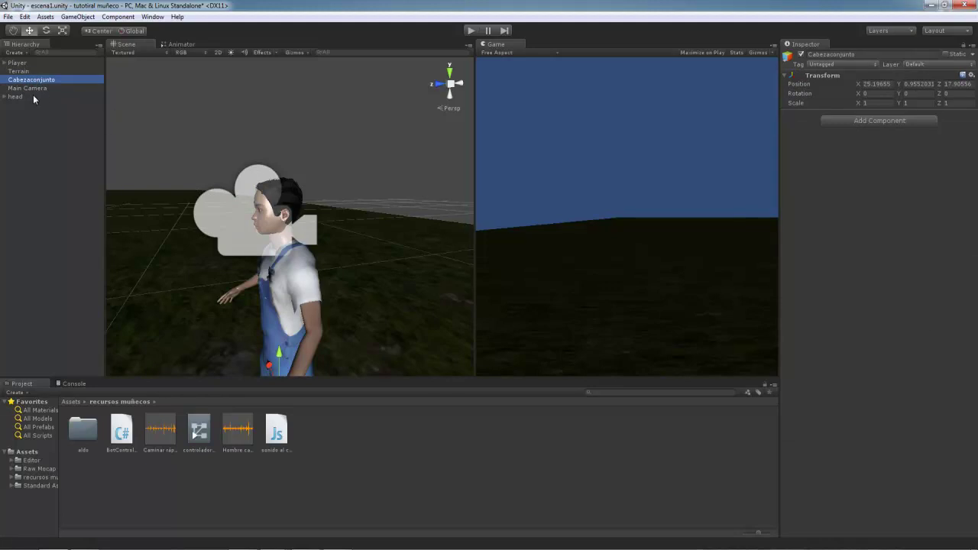
alt+drag(289, 233, 285, 198)
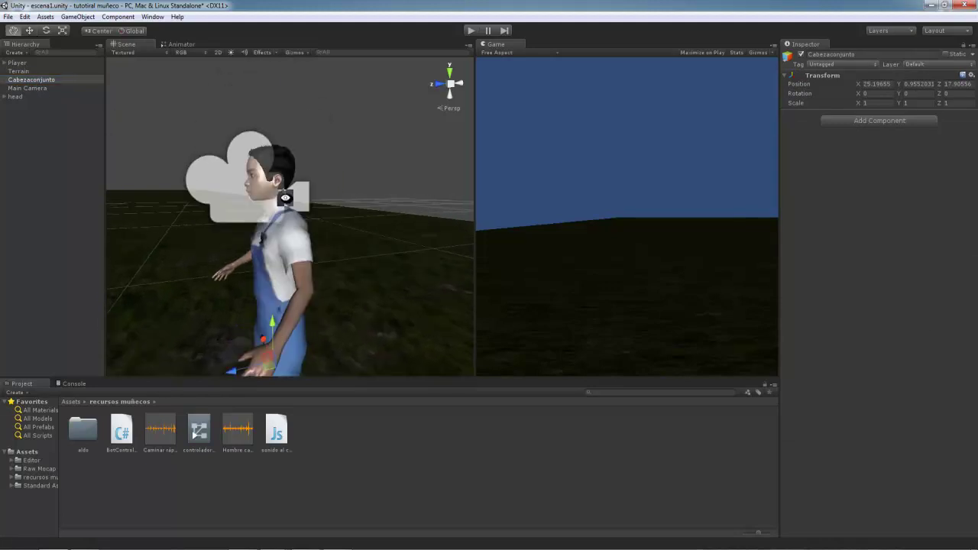
click(16, 98)
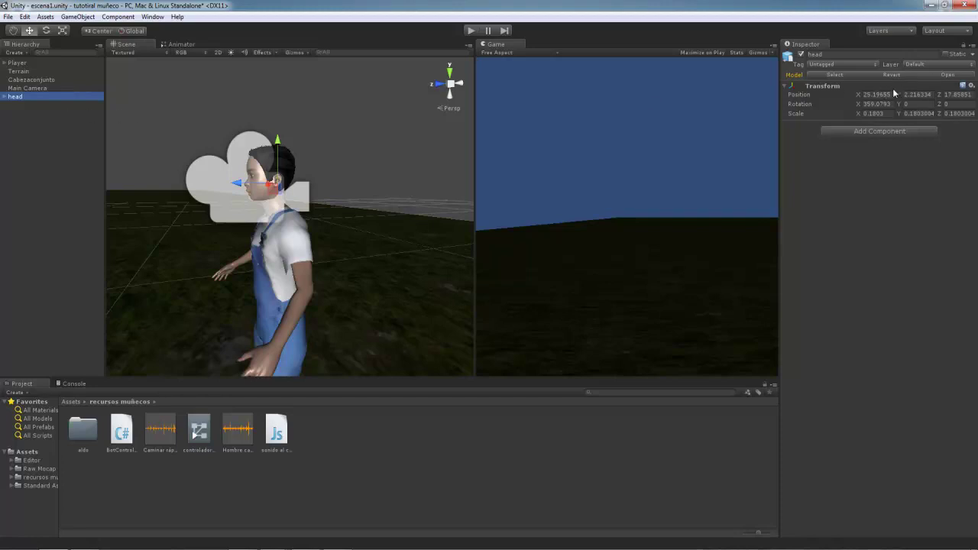
Step: Confirm Position X matches the head and paste the head's Y 2.216334 into Cabezaconjunto
click(887, 94)
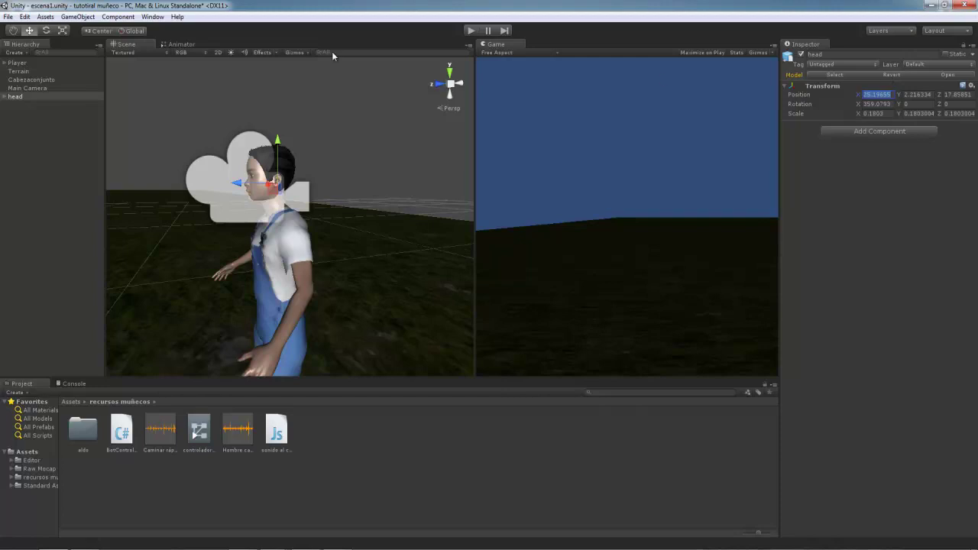
click(34, 79)
click(878, 85)
click(878, 81)
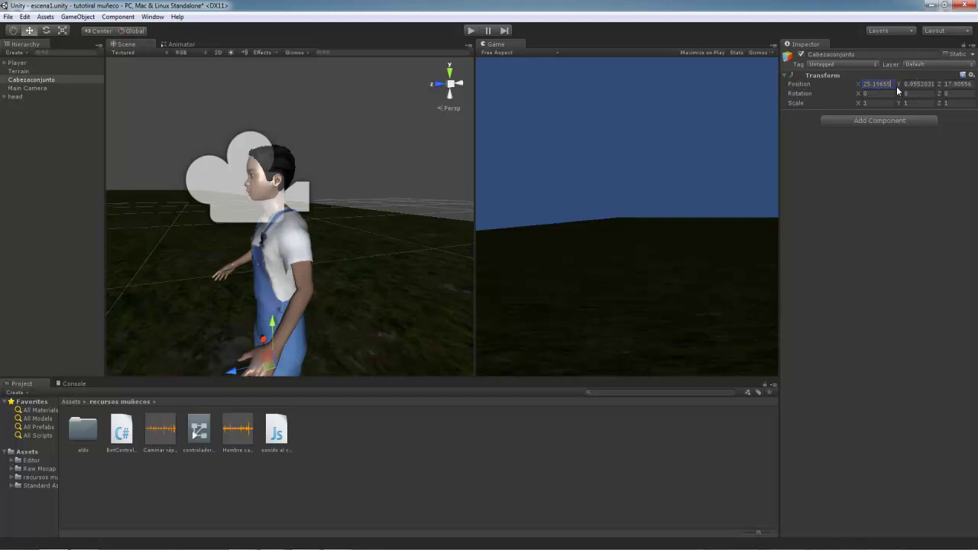
click(26, 96)
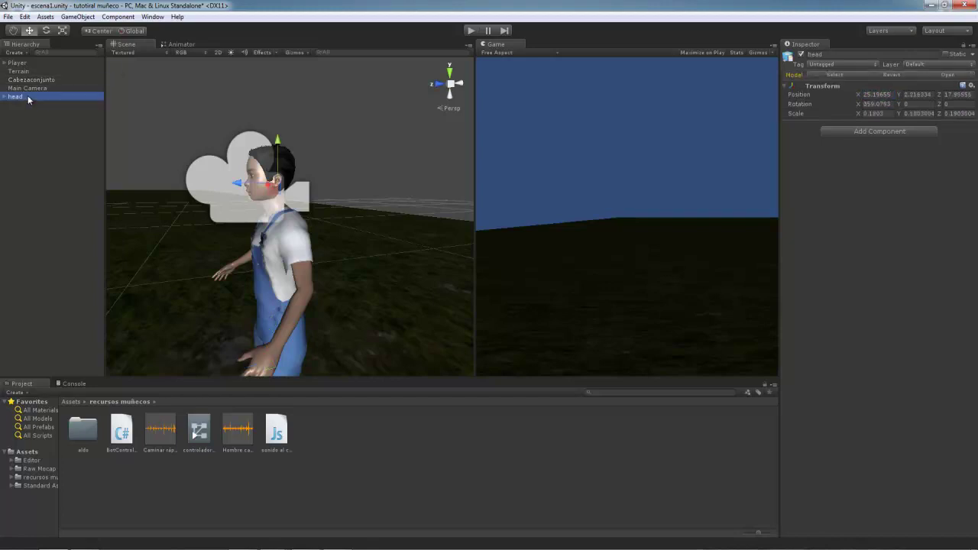
click(915, 94)
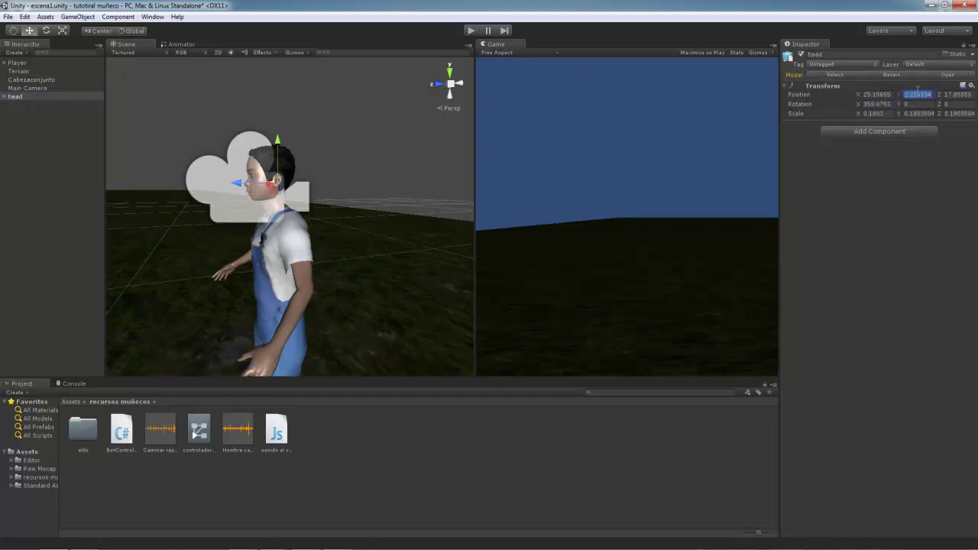
click(31, 80)
click(920, 84)
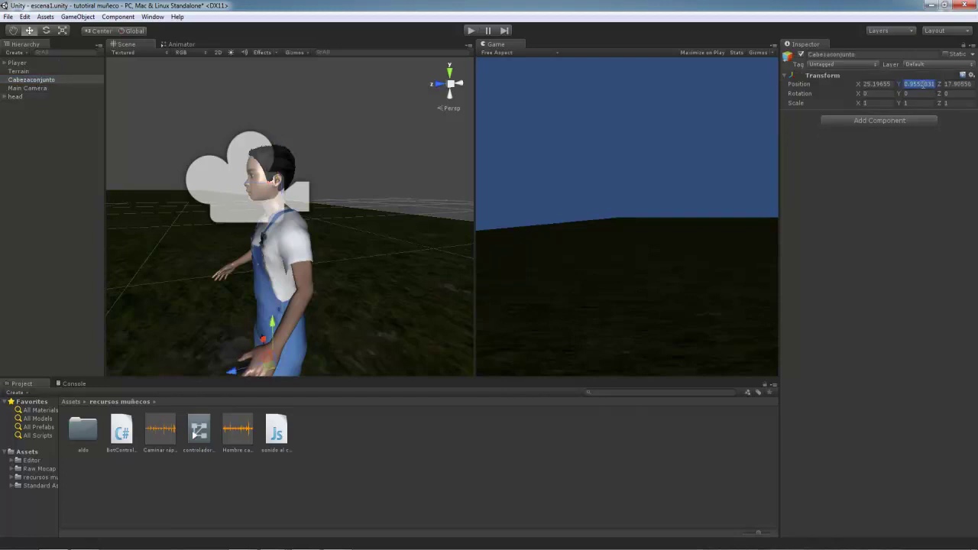
text(2.216334)
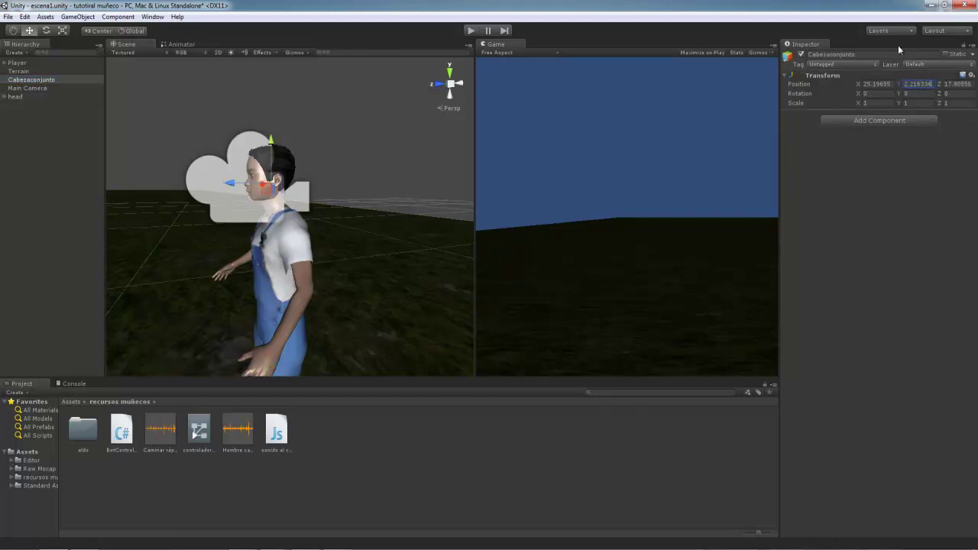
Step: Copy the head's Position Z 17.85851 and Rotation X 359.0793 into Cabezaconjunto
click(25, 96)
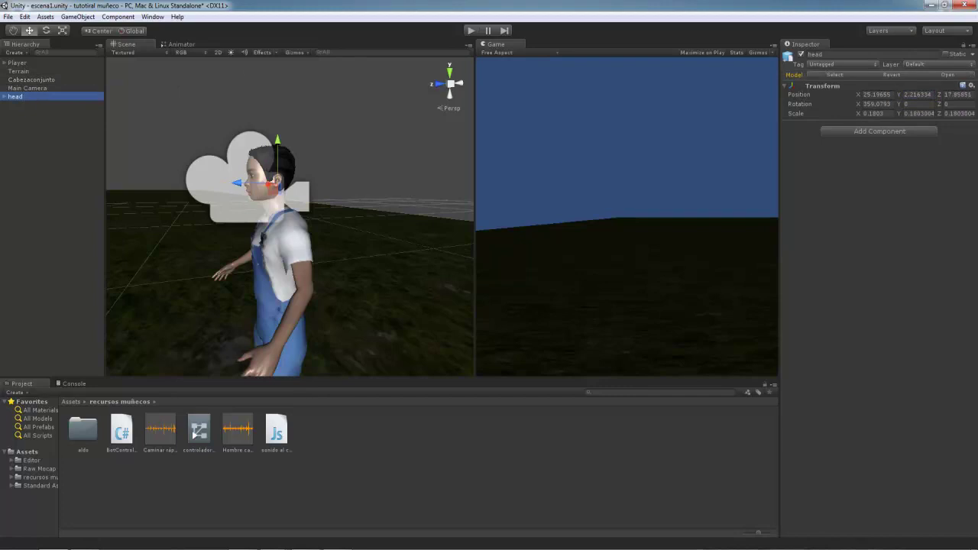
click(955, 94)
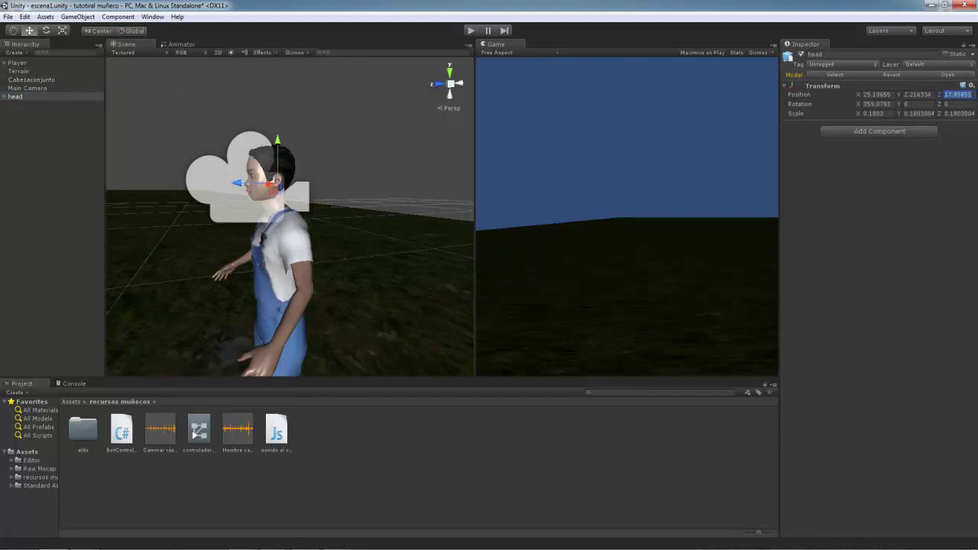
click(34, 79)
click(954, 84)
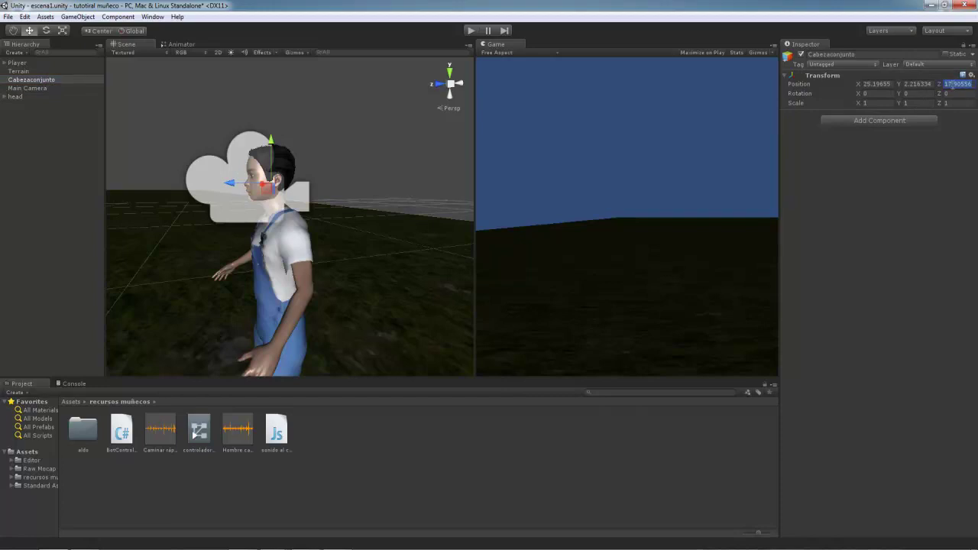
click(26, 97)
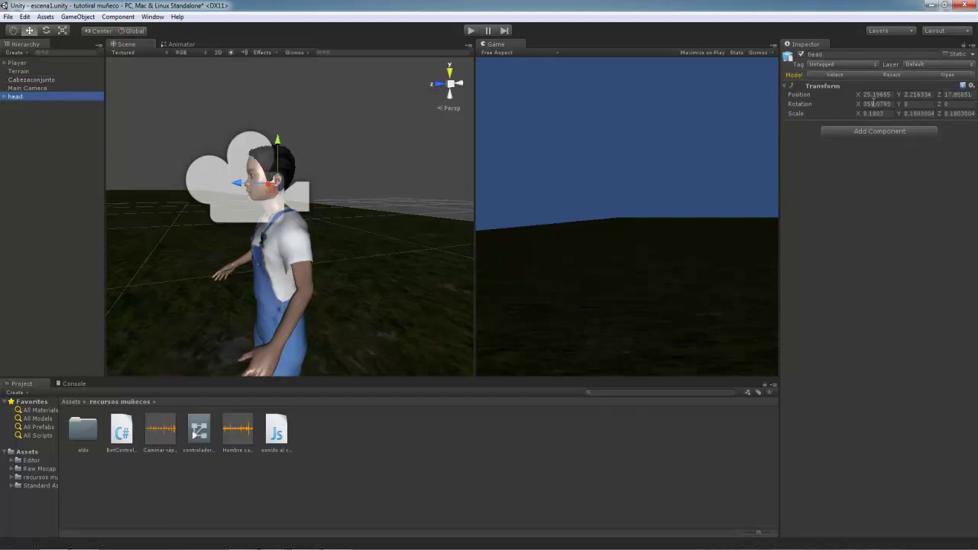
click(875, 103)
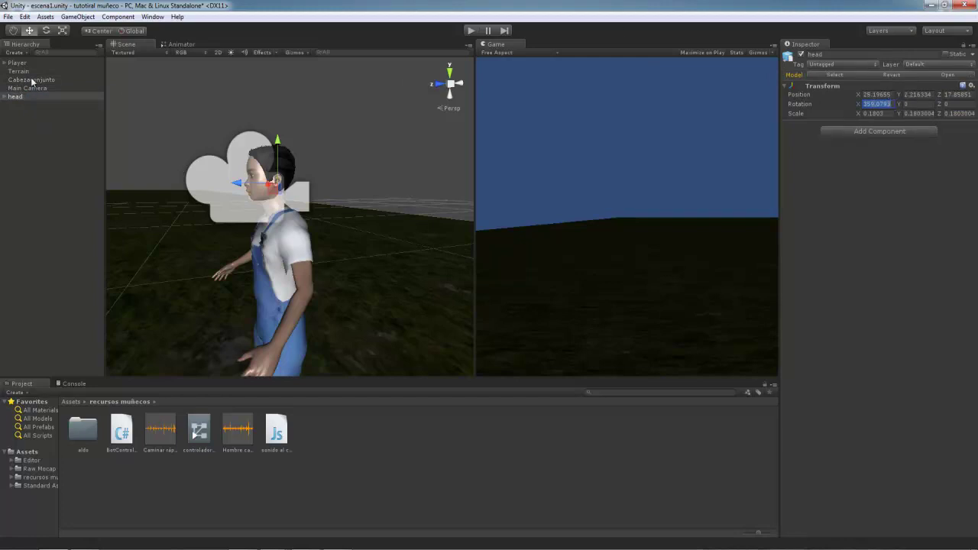
click(34, 80)
click(886, 93)
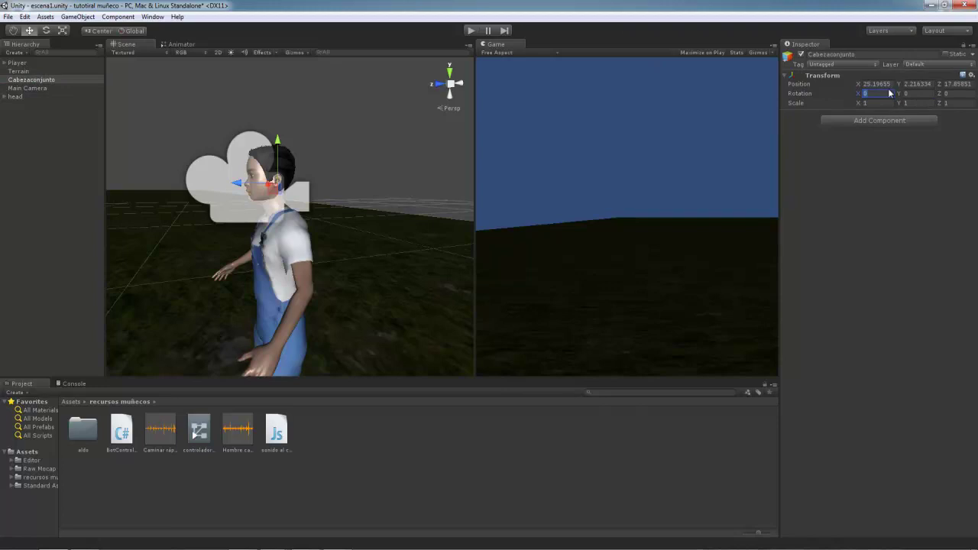
Step: Compare the head and Cabezaconjunto placements, then select the head for regrouping
click(13, 96)
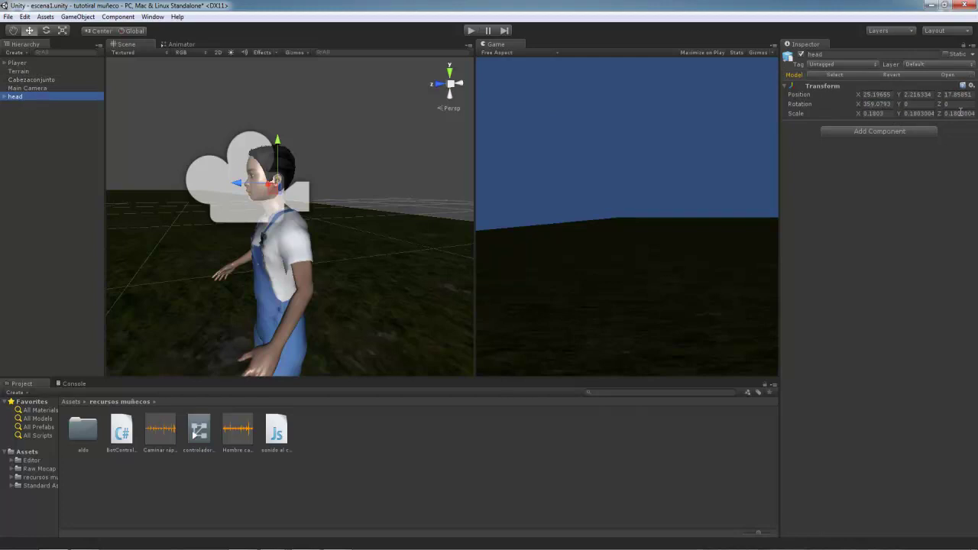
click(45, 80)
alt+drag(193, 123, 277, 131)
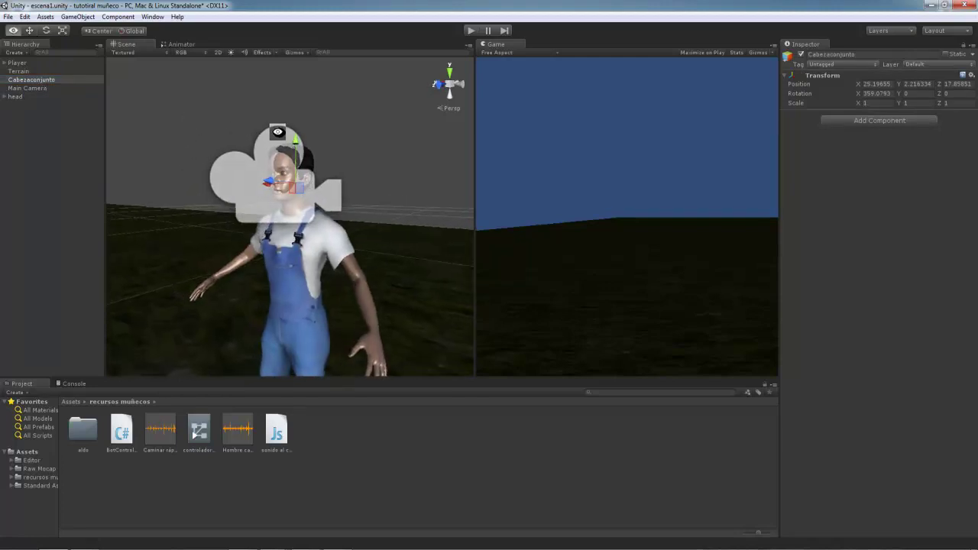
click(23, 96)
click(30, 81)
click(25, 97)
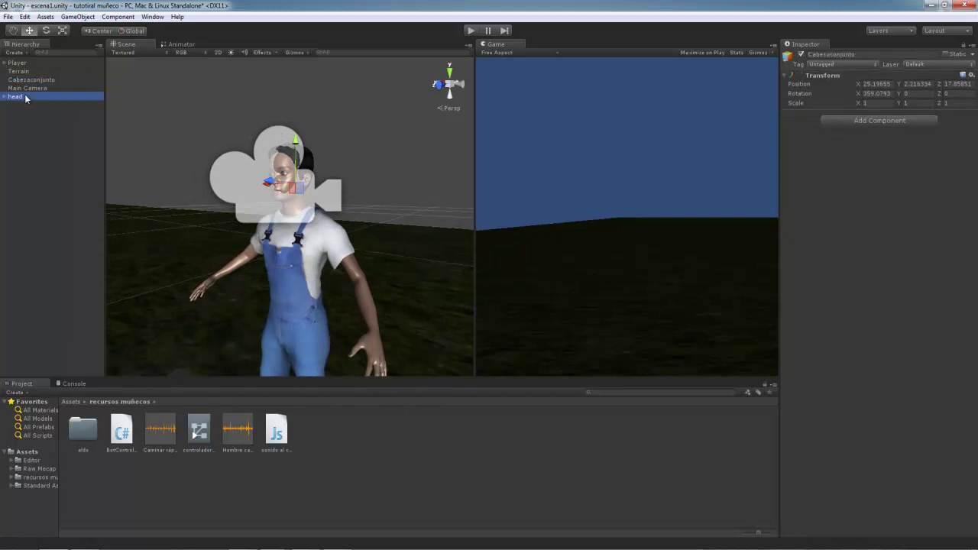
click(46, 81)
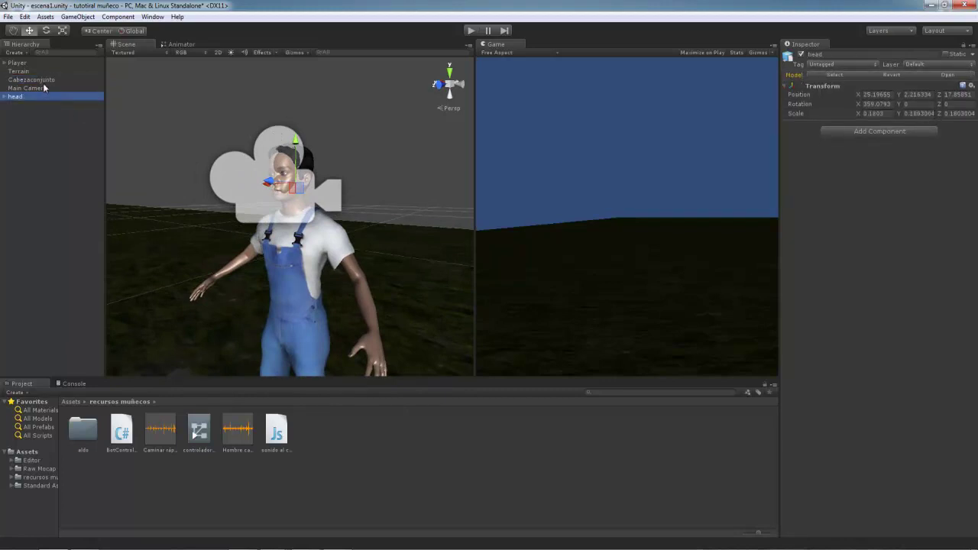
click(20, 98)
Step: Drag the head into Cabezaconjunto, parent Cabezaconjunto under Player, and run the scene
drag(21, 98, 32, 82)
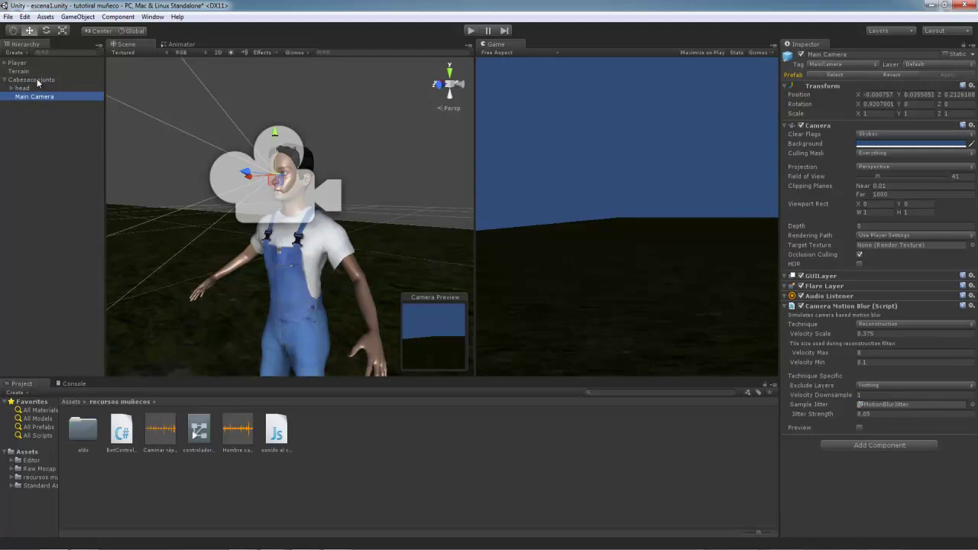
drag(36, 81, 23, 63)
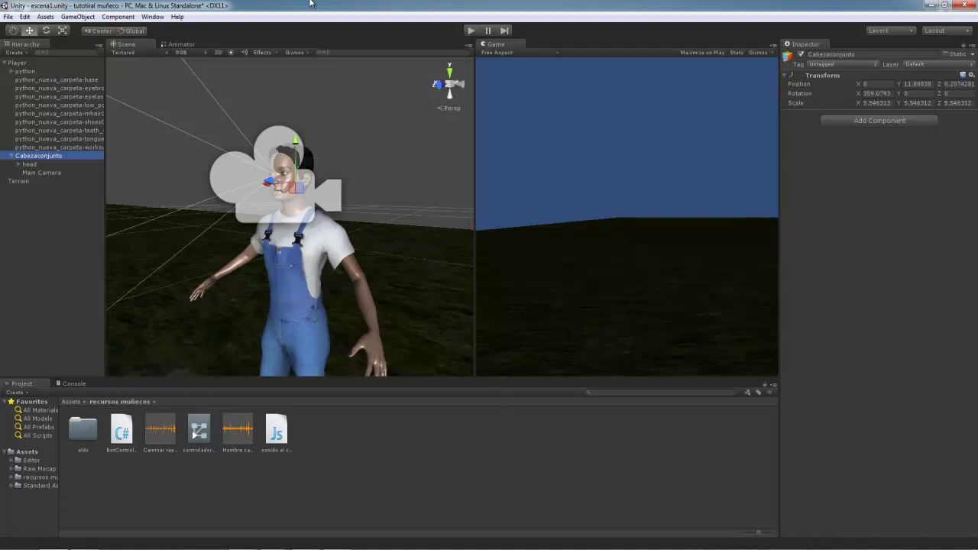
click(474, 31)
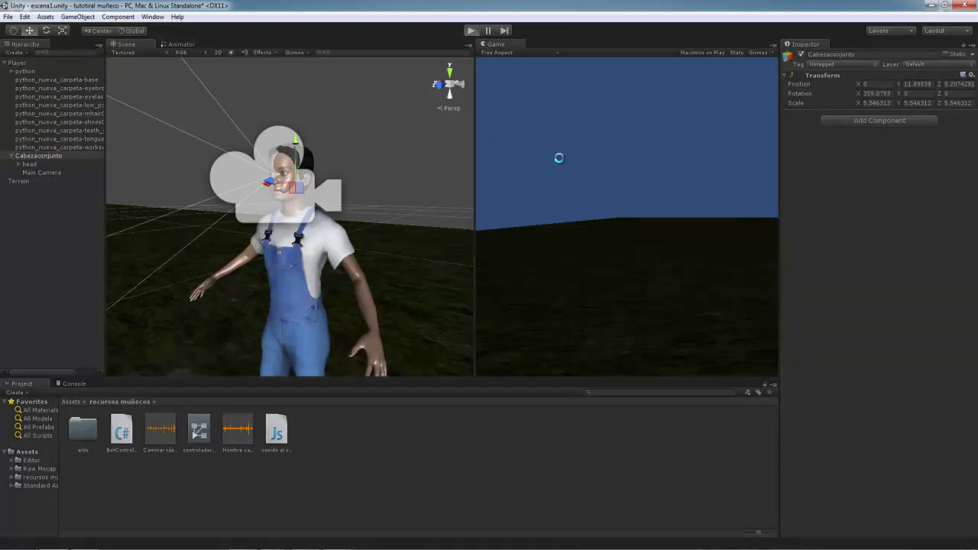
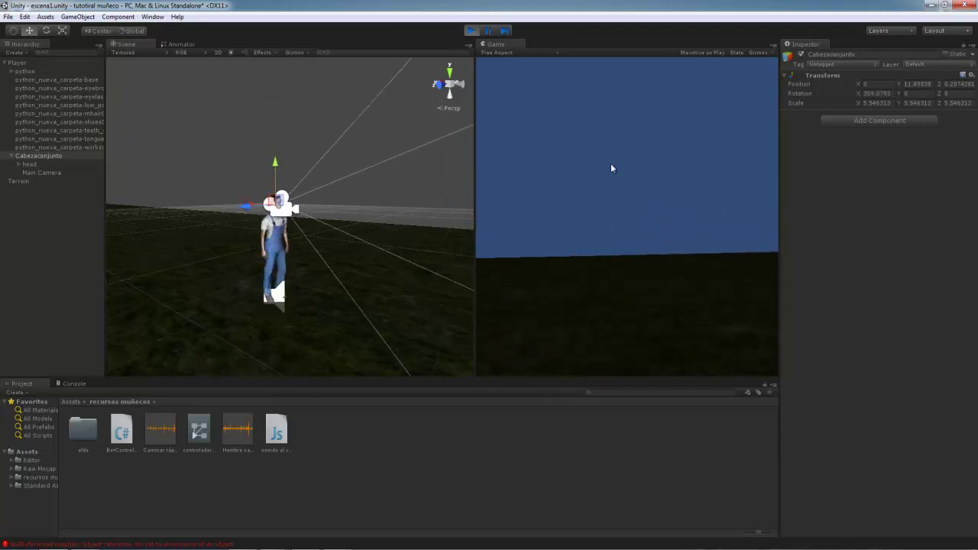
Step: Stop the running scene, then start and stop another test run
click(471, 32)
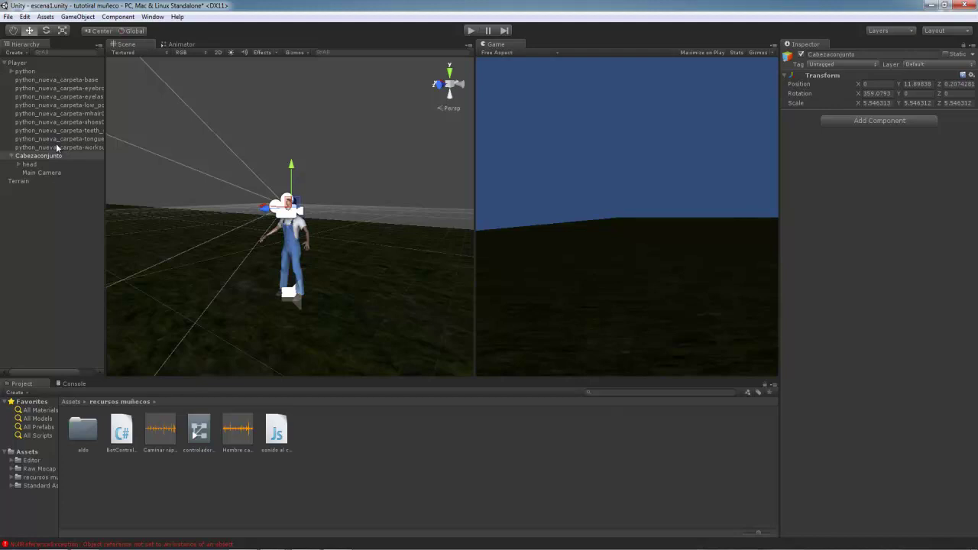
click(471, 31)
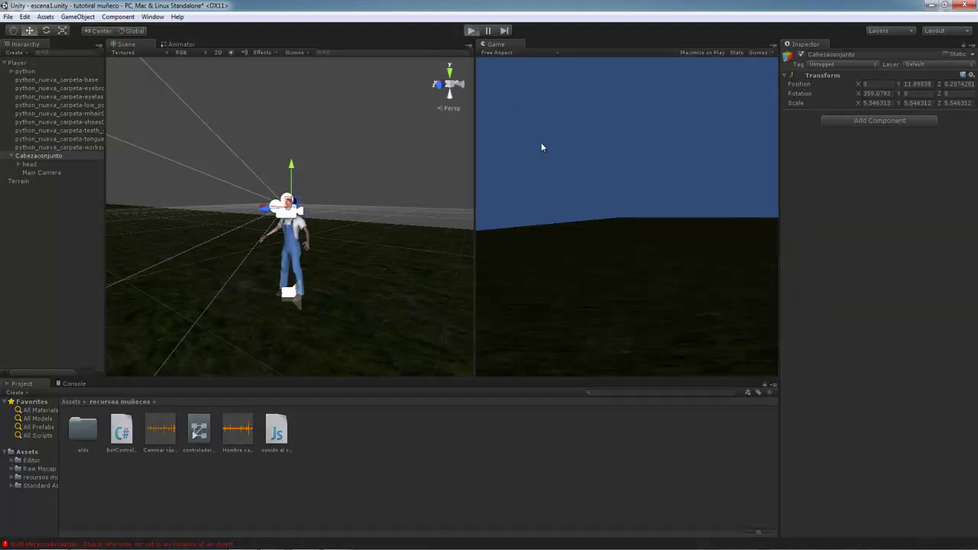
click(470, 31)
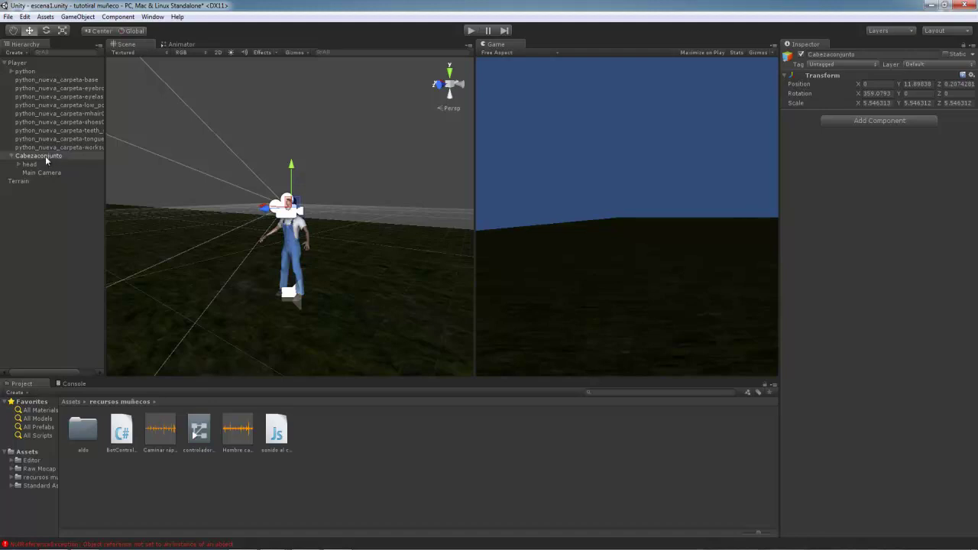
Step: Add a Mouse Look script to Cabezaconjunto with Axes set to MouseY, then test-run it
click(874, 120)
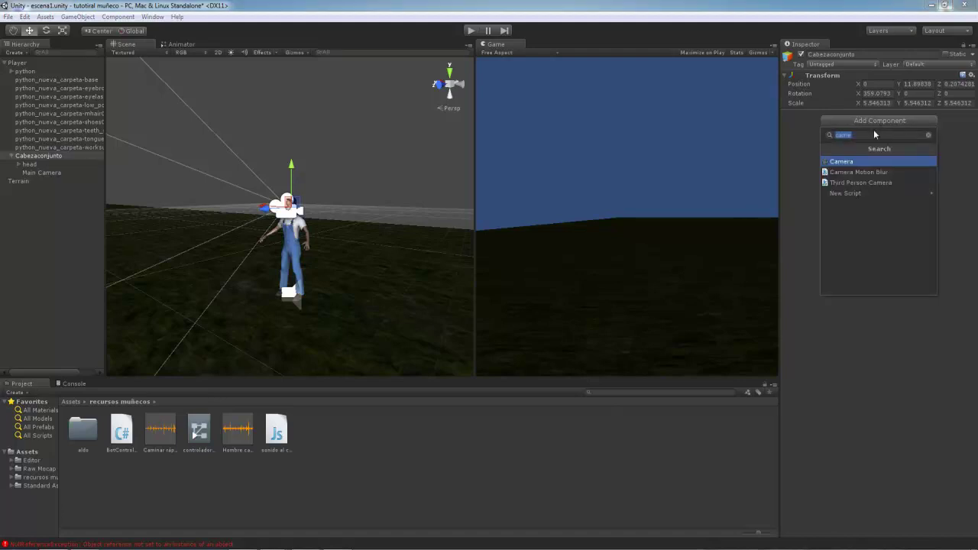
text(mousel)
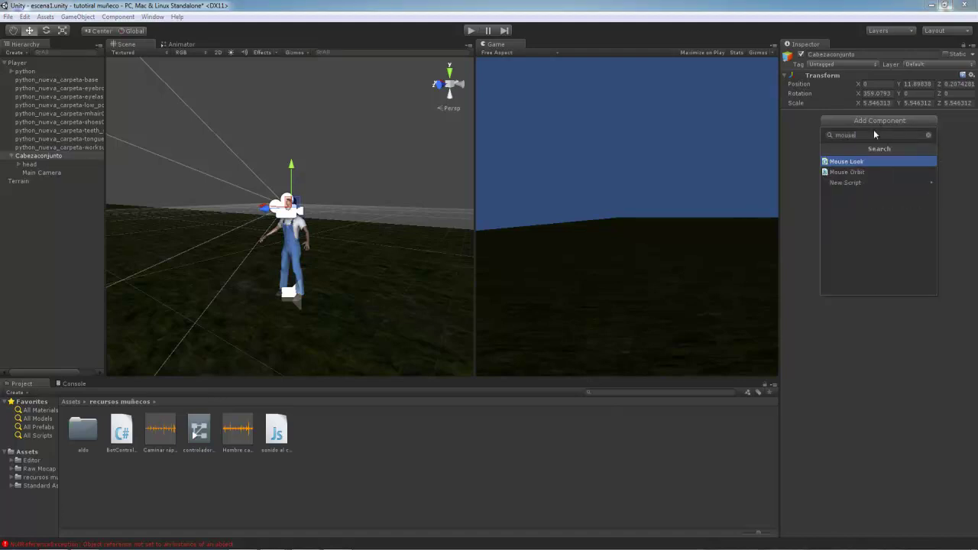
key(Return)
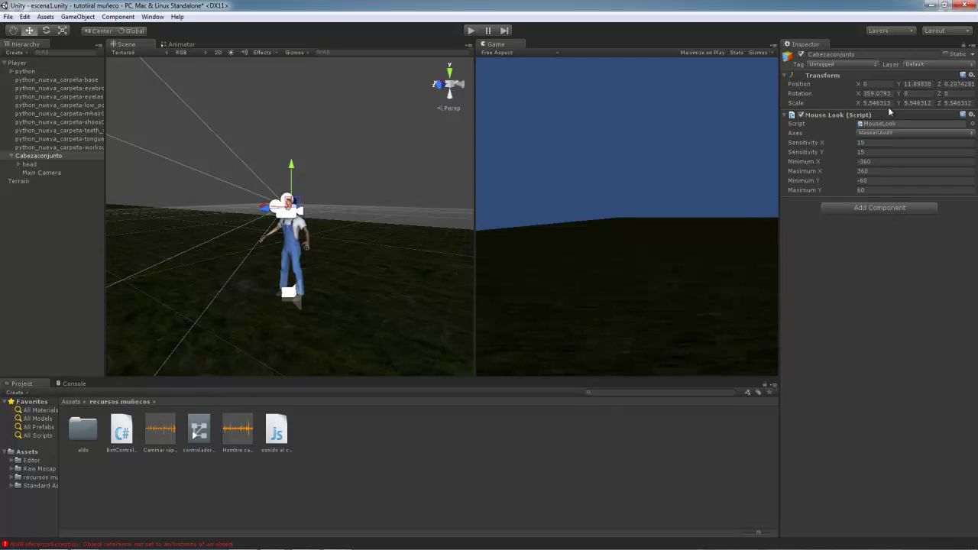
click(888, 133)
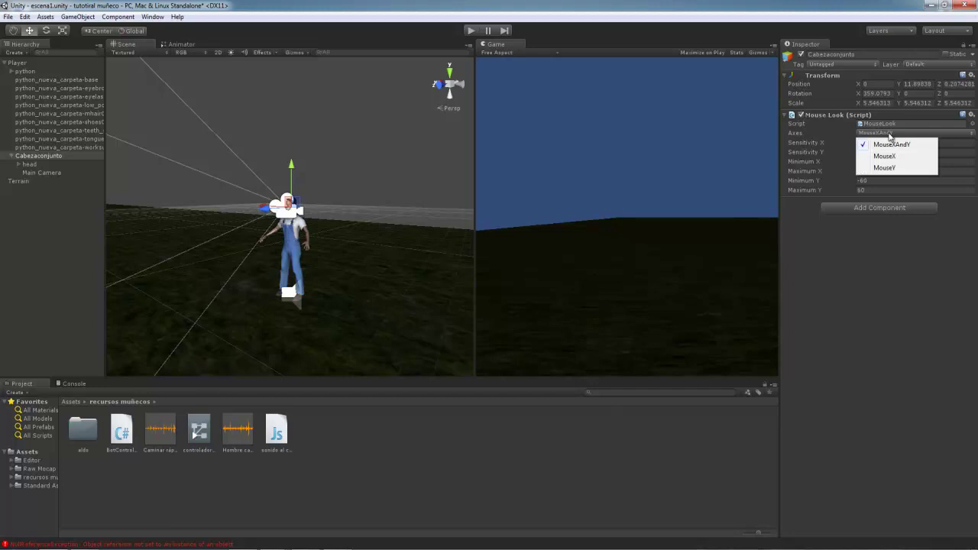
click(896, 169)
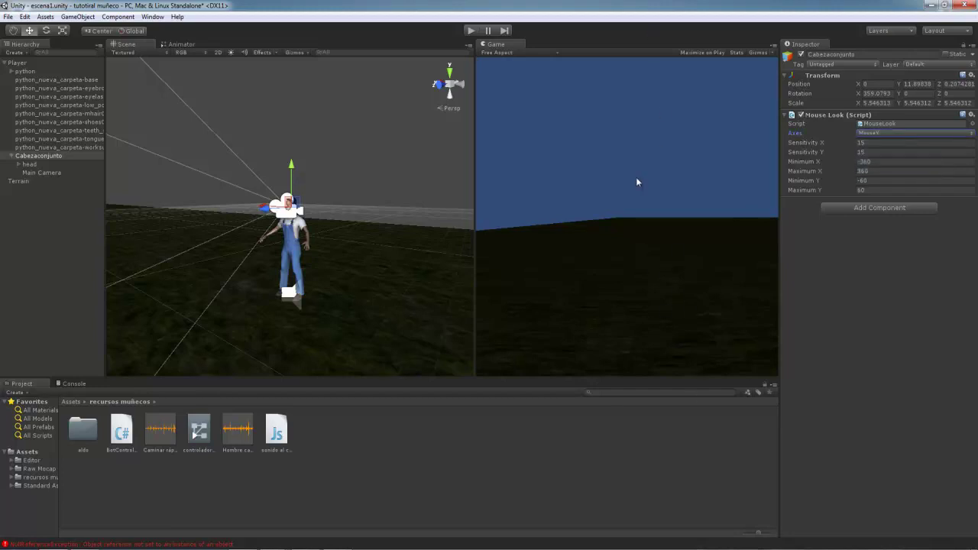
click(472, 31)
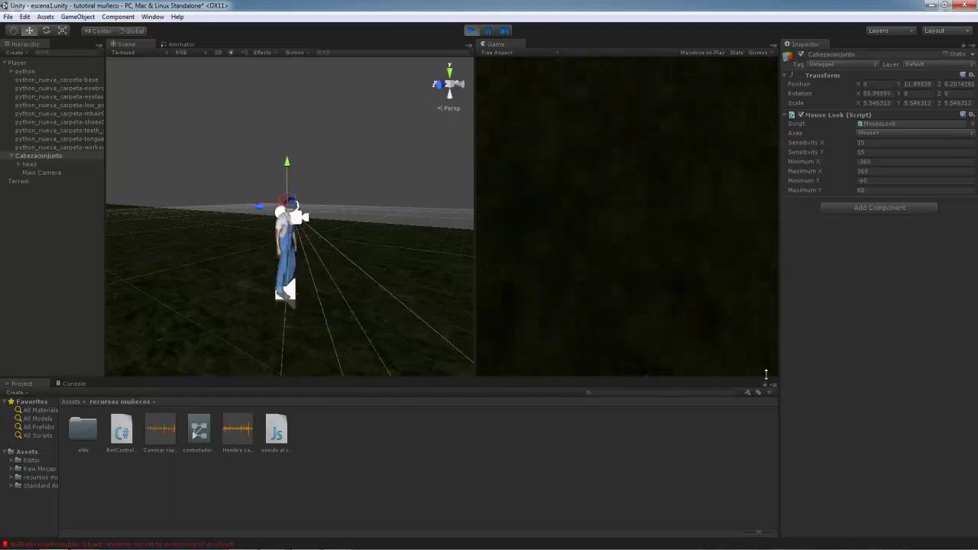
Step: Retest looking up and down, then widen Main Camera's field of view from 41 to 114
click(471, 30)
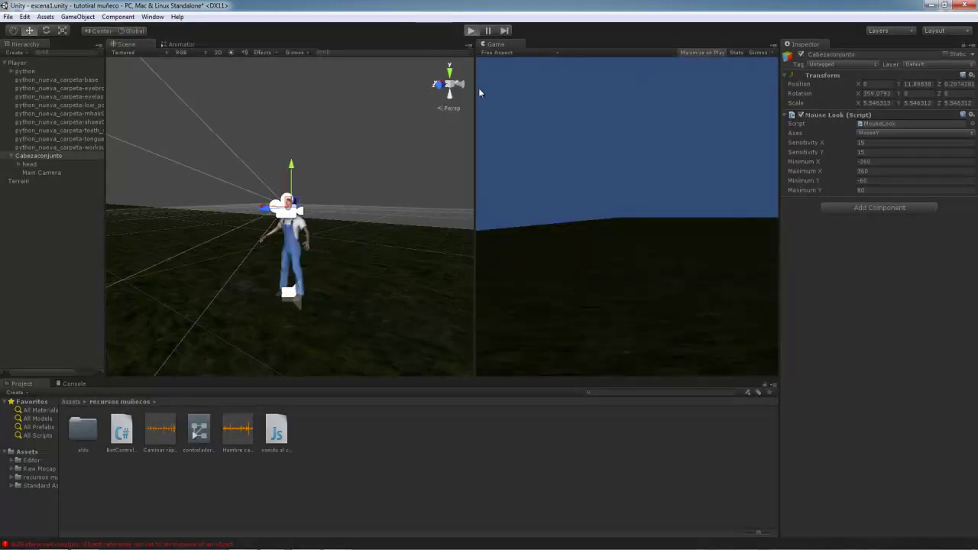
key(ctrl+p)
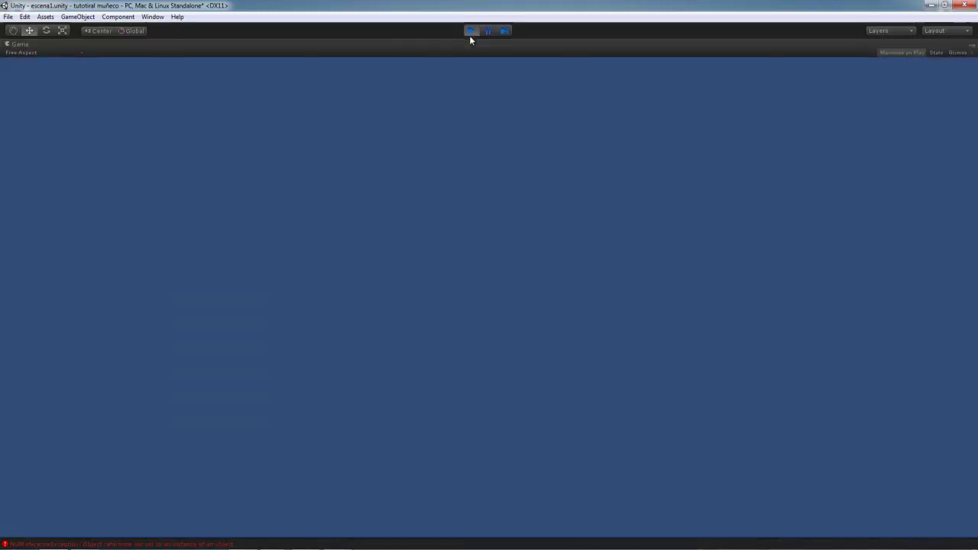
click(469, 34)
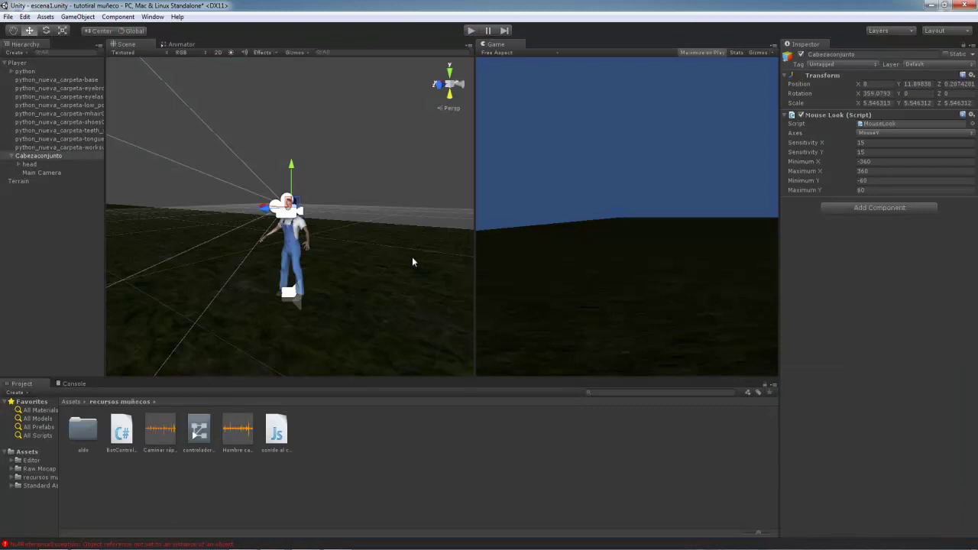
click(39, 171)
mouse_move(880, 182)
mouse_down()
mouse_move(924, 179)
mouse_move(912, 179)
mouse_up()
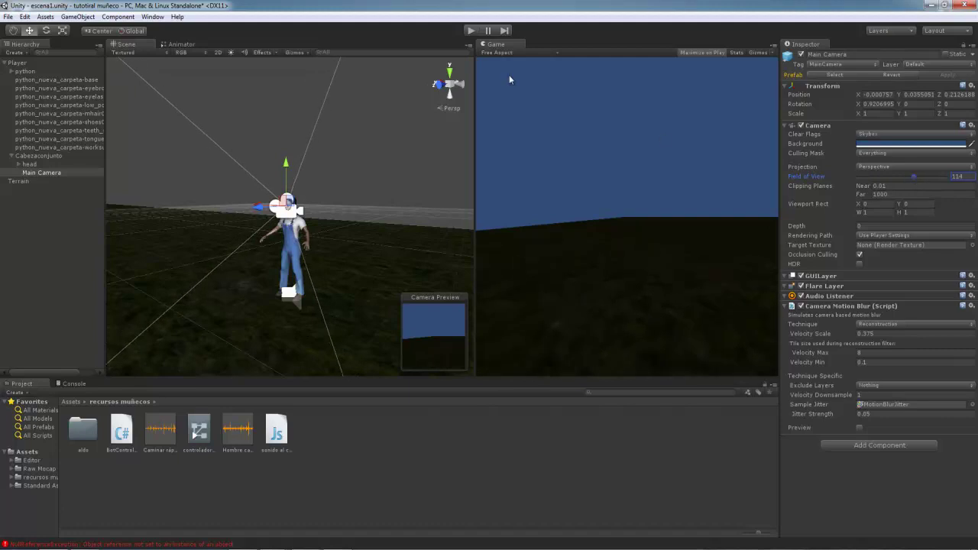
Step: Test-run the scene with the 114 field-of-view camera, then stop it
click(467, 33)
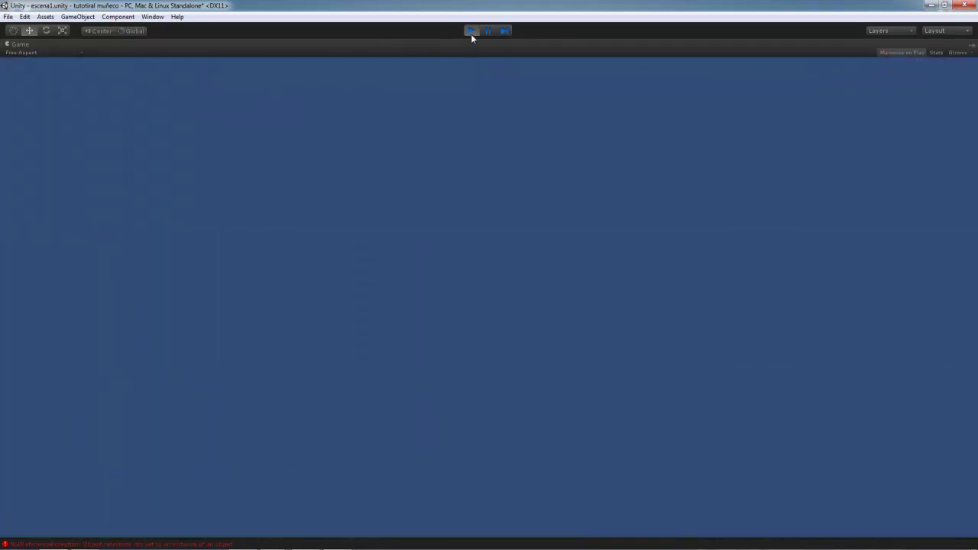
click(470, 31)
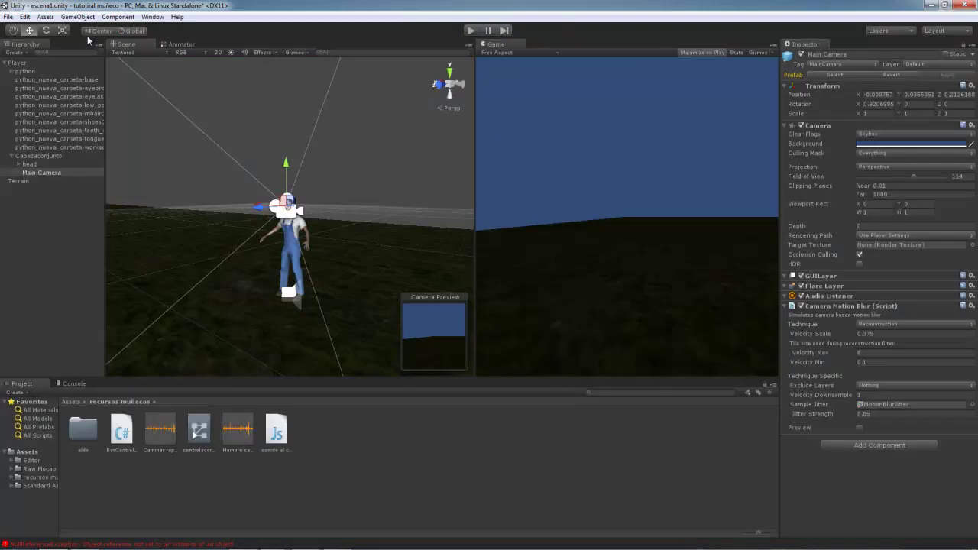
click(26, 16)
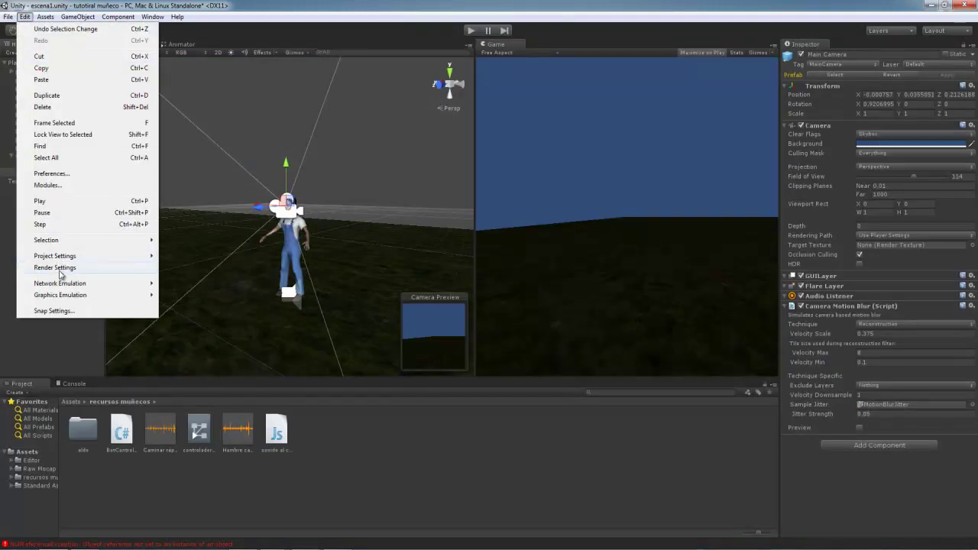
Step: In Render Settings, set the Ambient Light colour to pure white
click(60, 269)
click(871, 136)
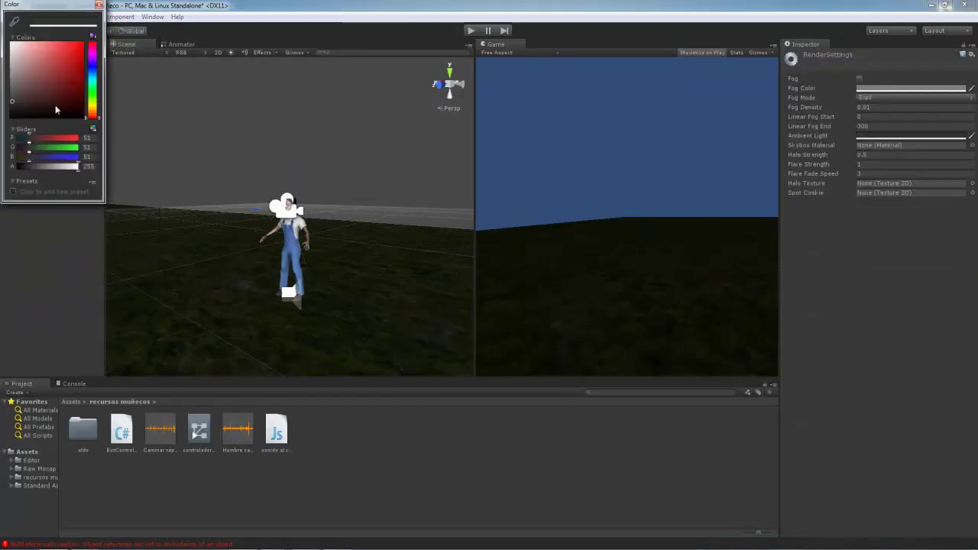
drag(56, 110, 2, 27)
click(99, 6)
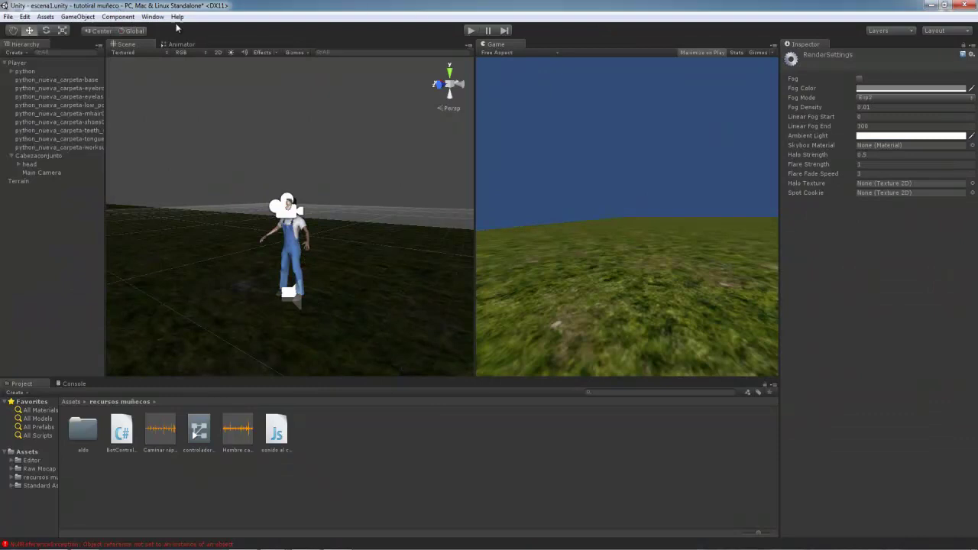
Step: Set the Skybox Material to Sunny3 Skybox
click(972, 145)
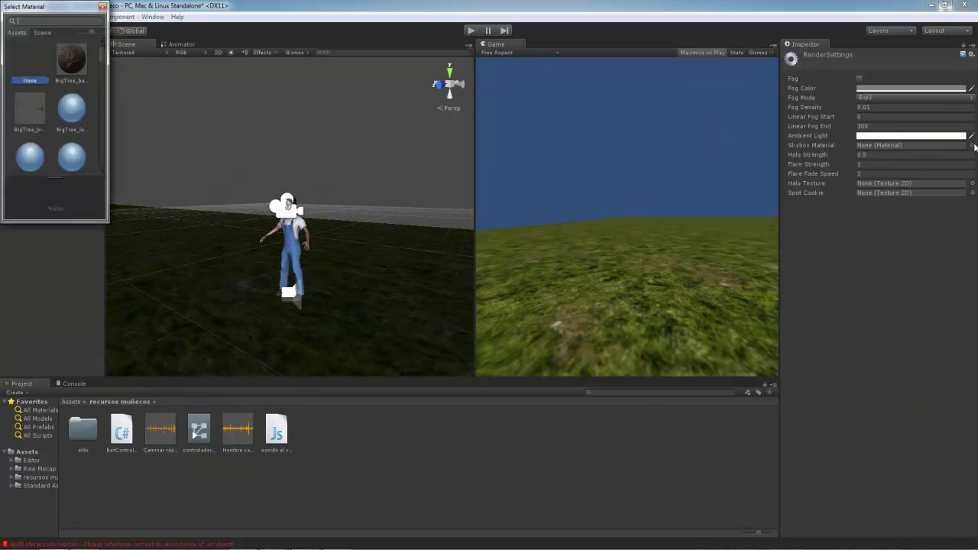
text(sky)
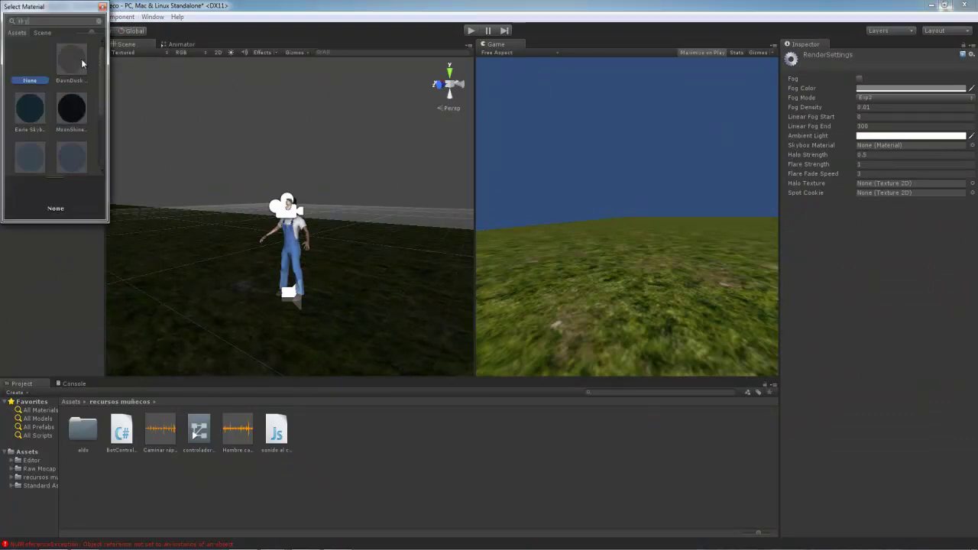
scroll(82, 67, down, 3)
double_click(69, 156)
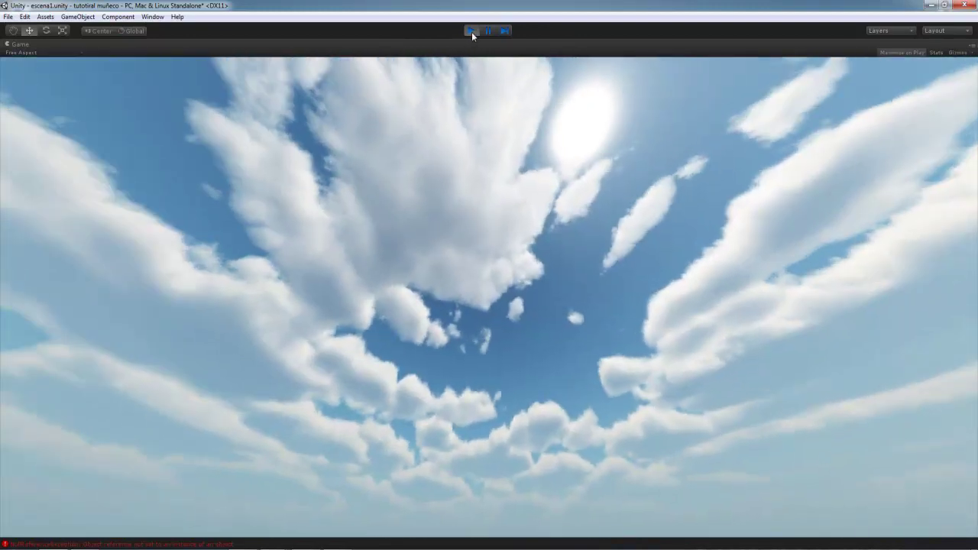
click(471, 31)
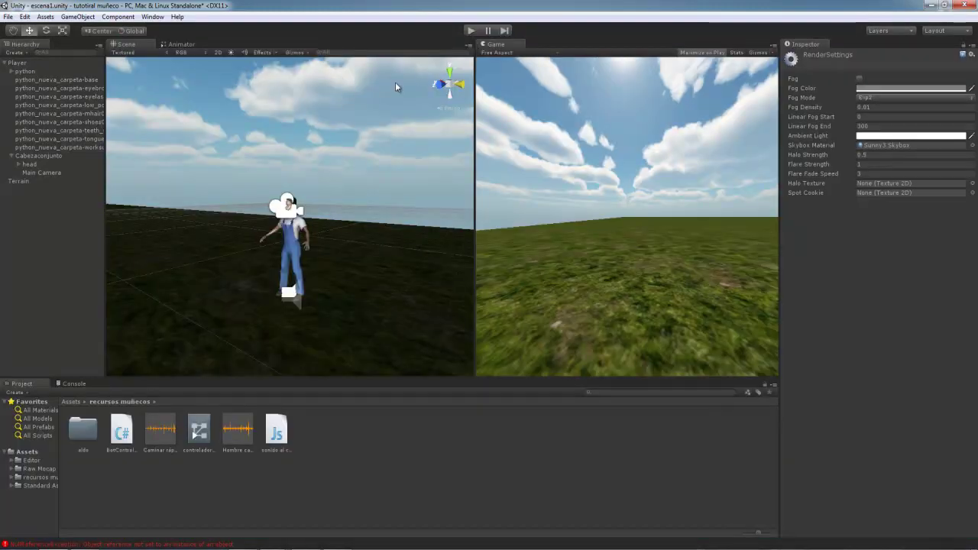
click(36, 172)
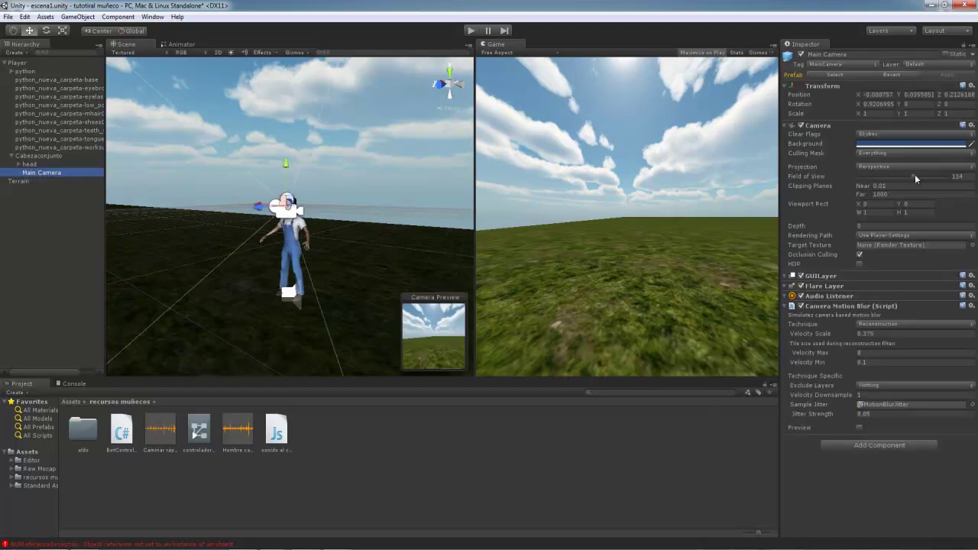
drag(916, 175, 904, 177)
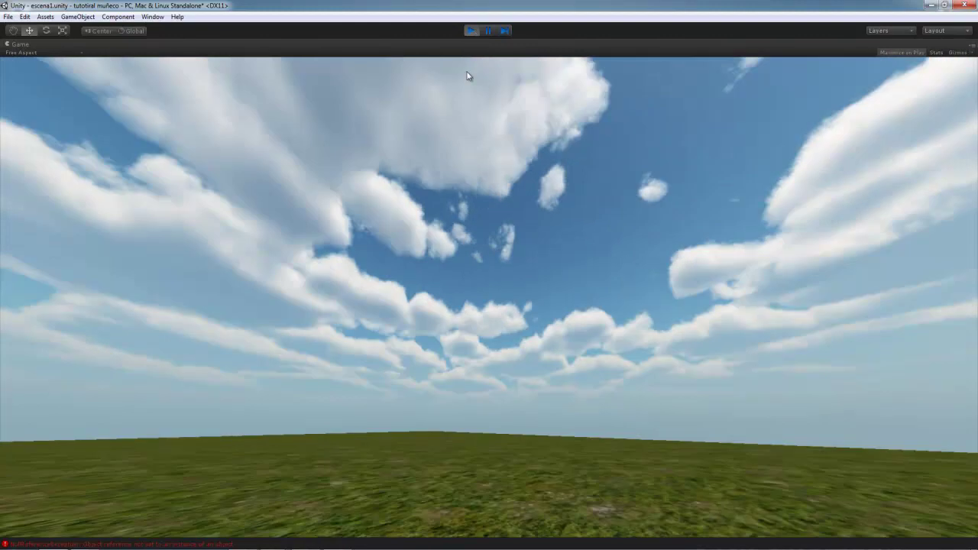
click(471, 30)
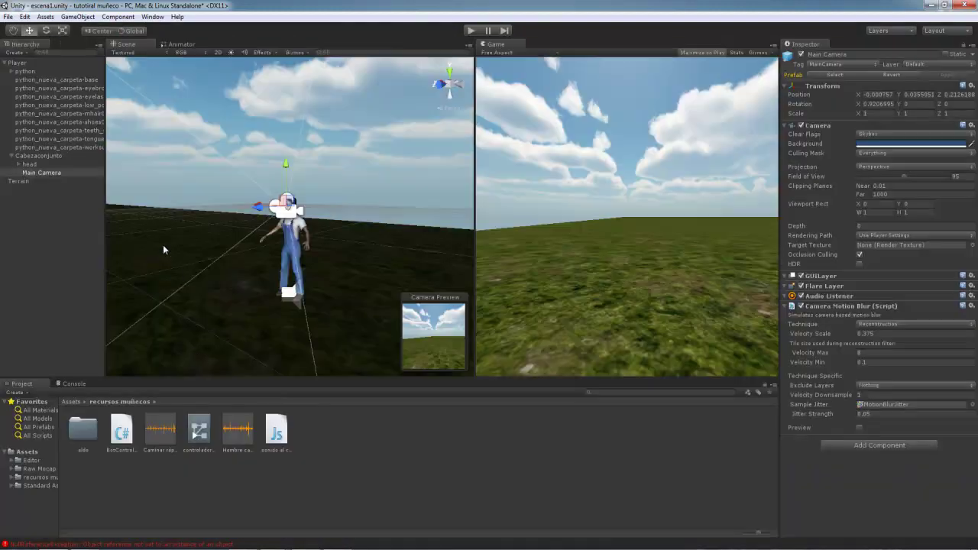
scroll(159, 242, down, 3)
scroll(283, 232, down, 3)
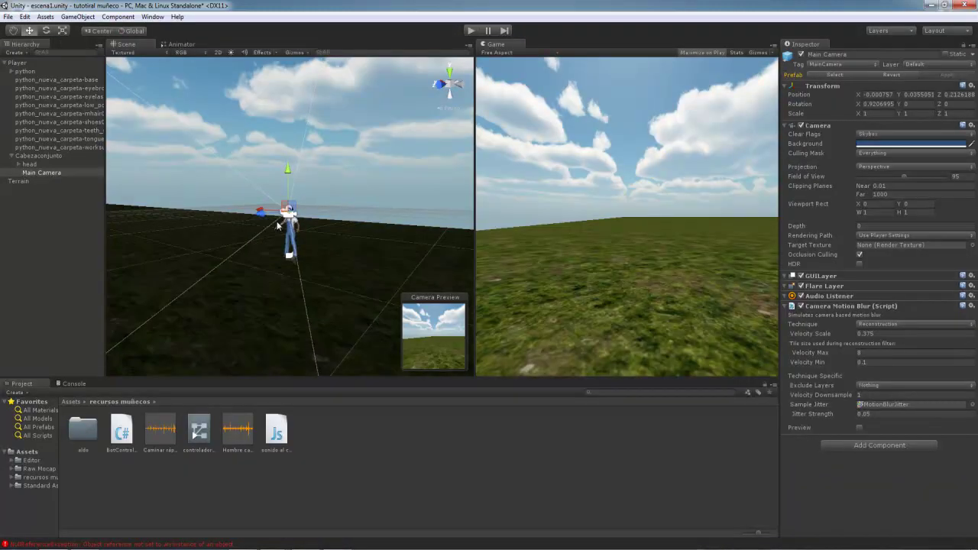
mouse_move(283, 232)
alt+mouse_down()
mouse_move(910, 332)
mouse_move(377, 253)
alt+mouse_up()
alt+drag(351, 198, 245, 262)
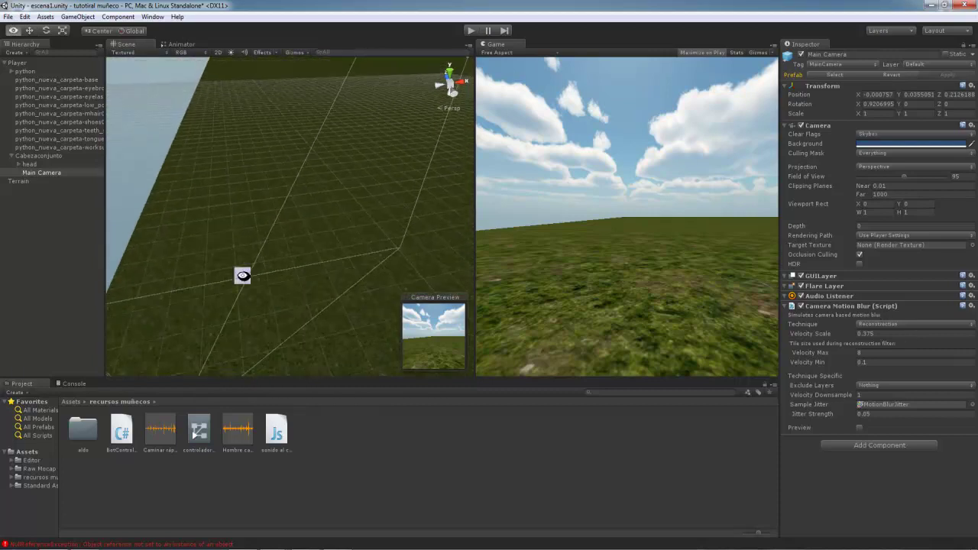
Step: Create a new cube and drag it down onto the grass terrain
click(65, 16)
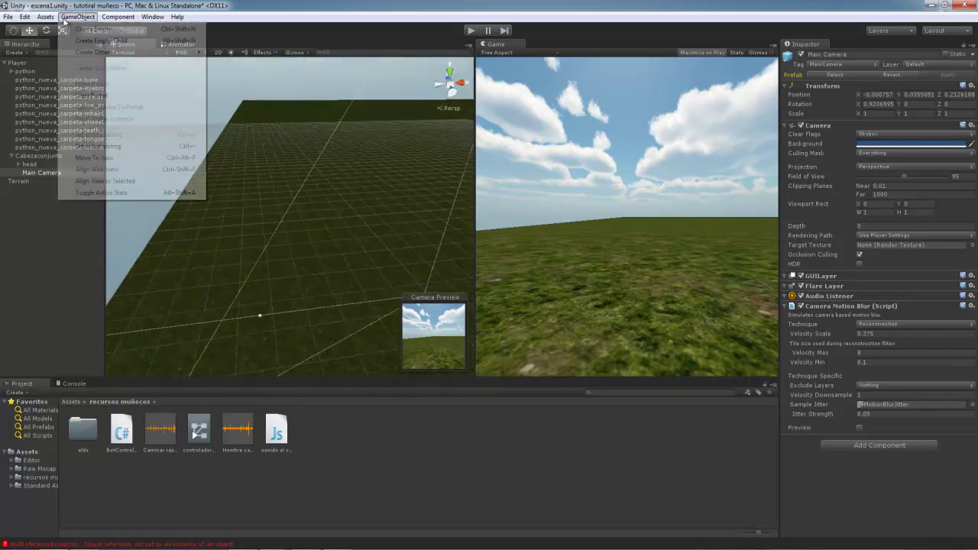
mouse_move(97, 57)
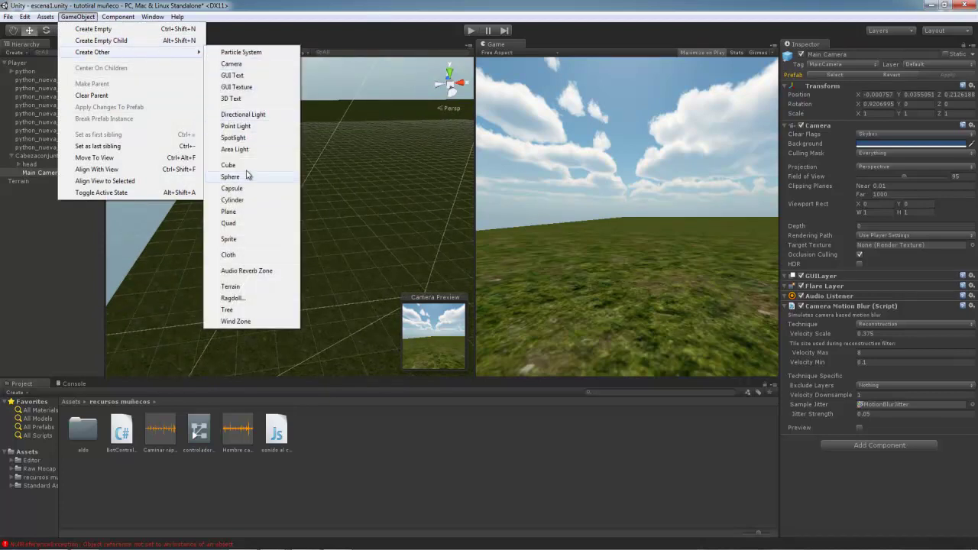
click(245, 165)
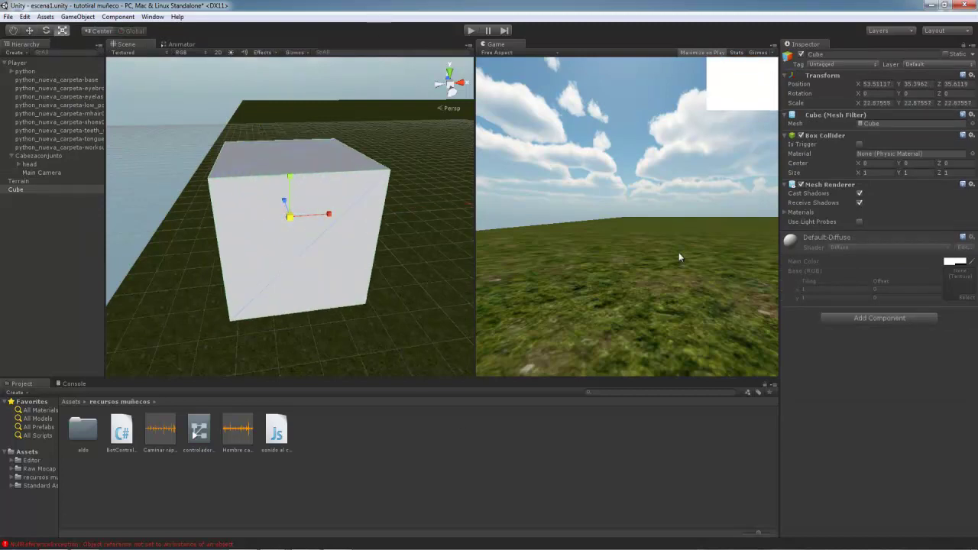
mouse_move(292, 173)
mouse_down()
mouse_move(326, 331)
mouse_move(217, 320)
mouse_up()
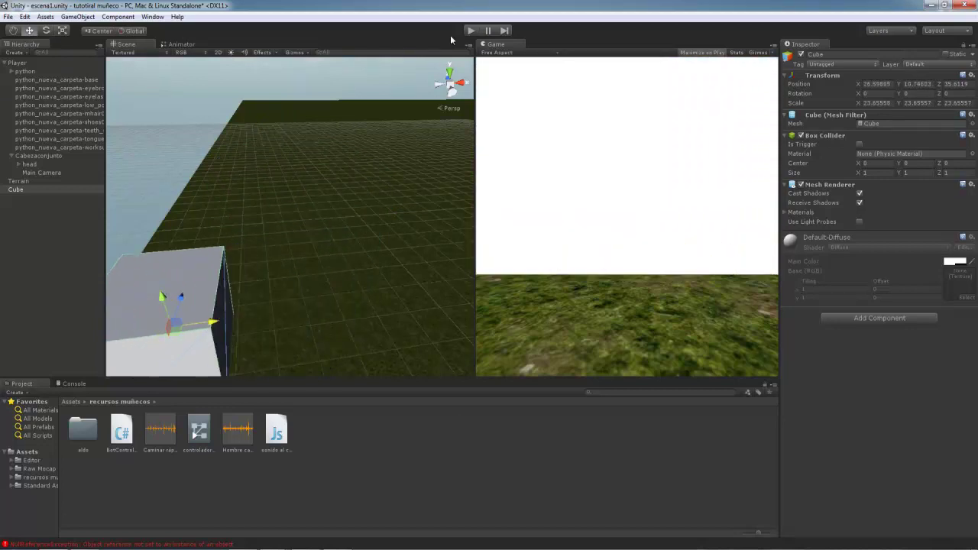
Step: Test-run the scene, move the view close to the cube, and test-run again
click(470, 31)
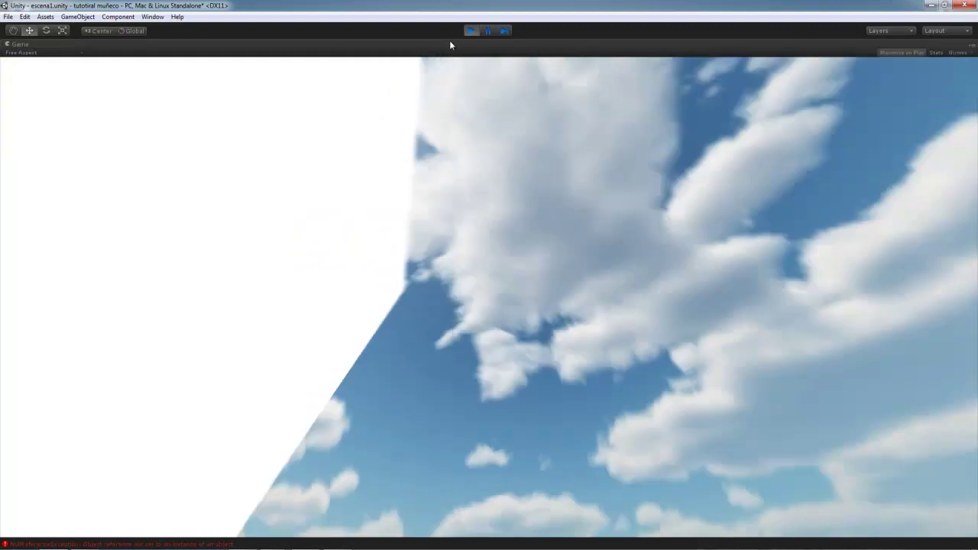
click(470, 30)
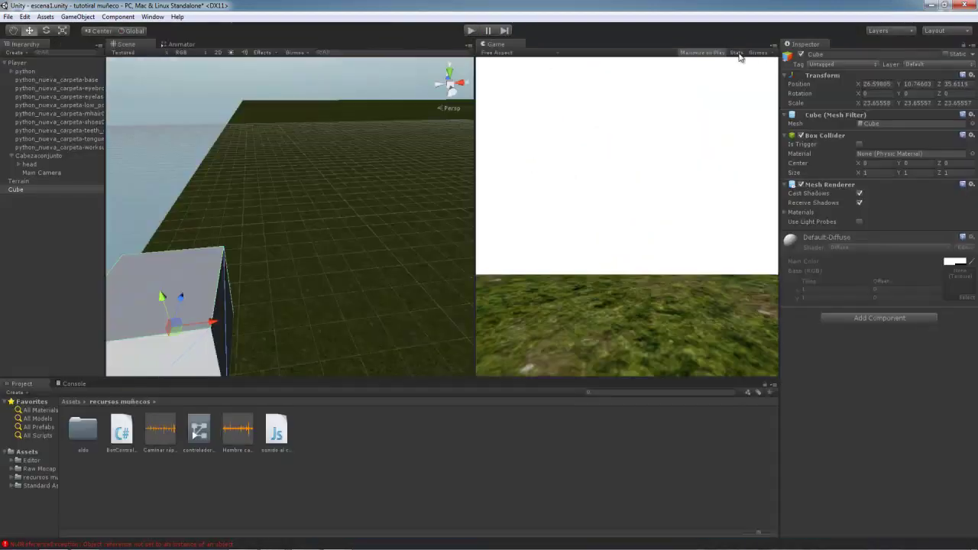
alt+drag(302, 311, 103, 340)
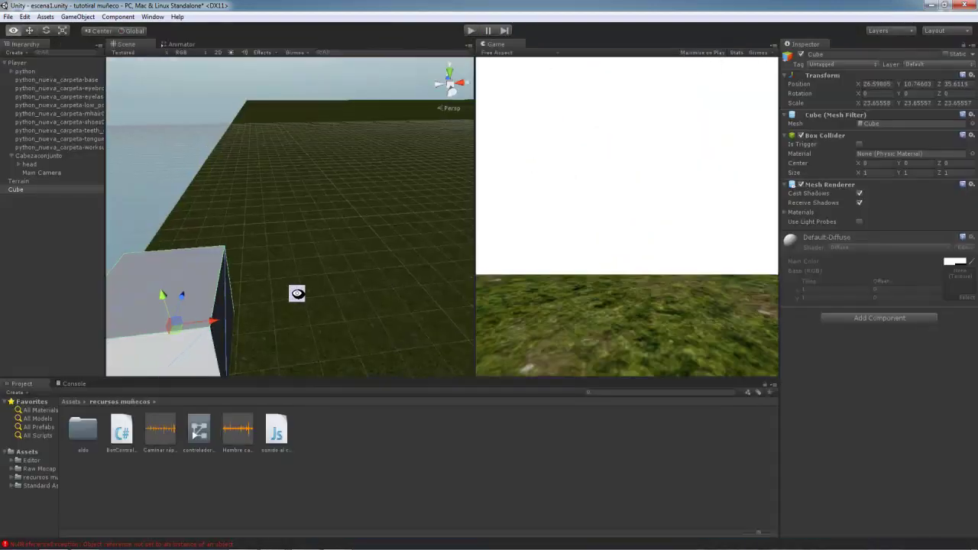
mouse_move(103, 340)
alt+right_down()
mouse_move(393, 205)
mouse_move(299, 175)
alt+right_up()
alt+drag(299, 175, 381, 185)
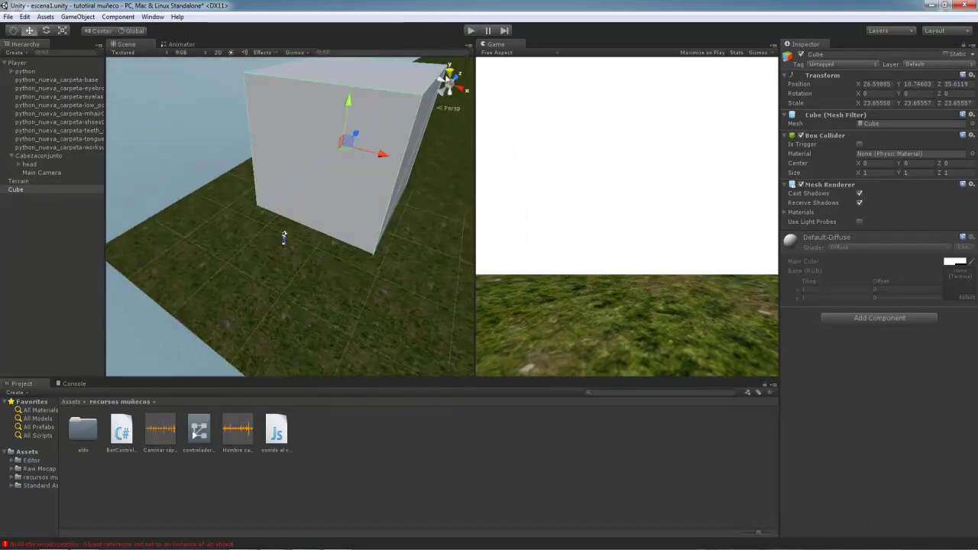
click(470, 31)
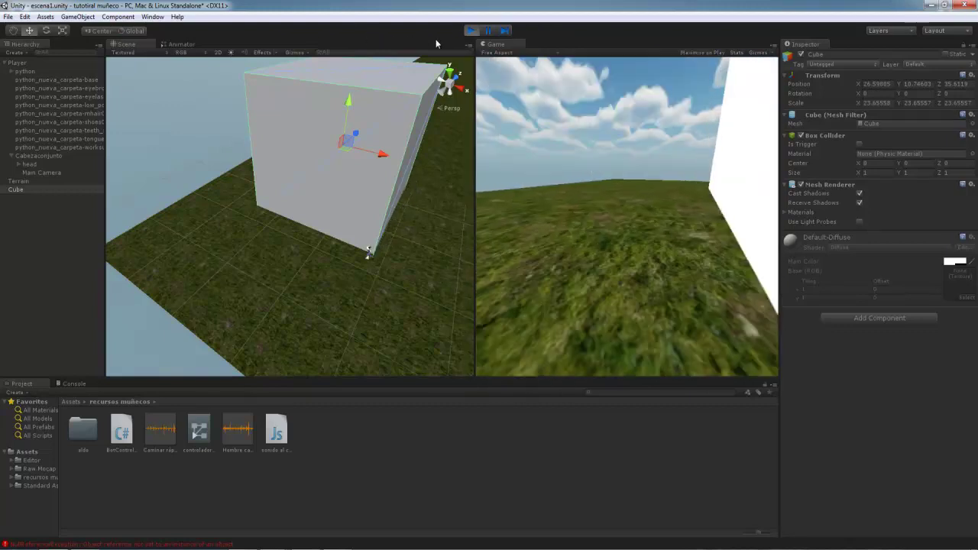
key(ctrl+p)
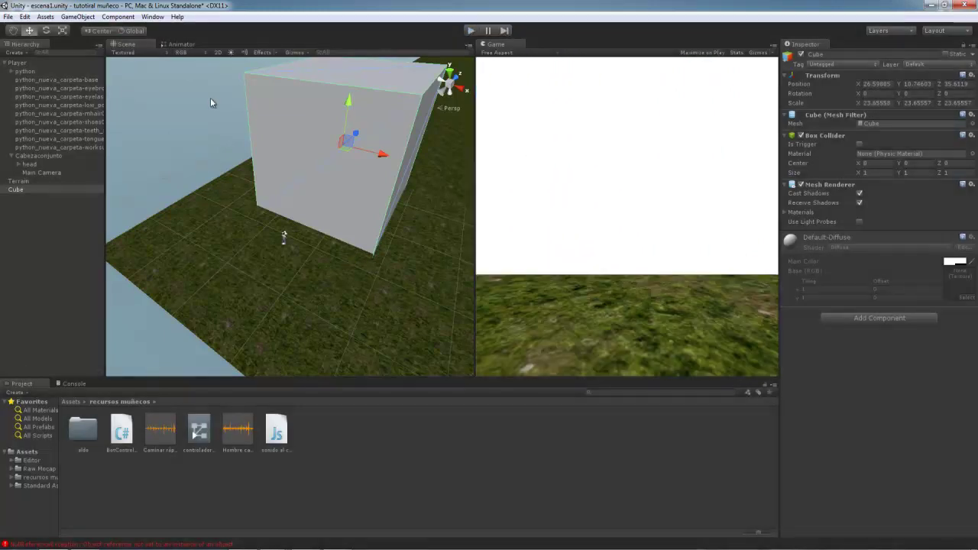
Step: Frame the Player and open the controladores animator controller's state graph
click(16, 64)
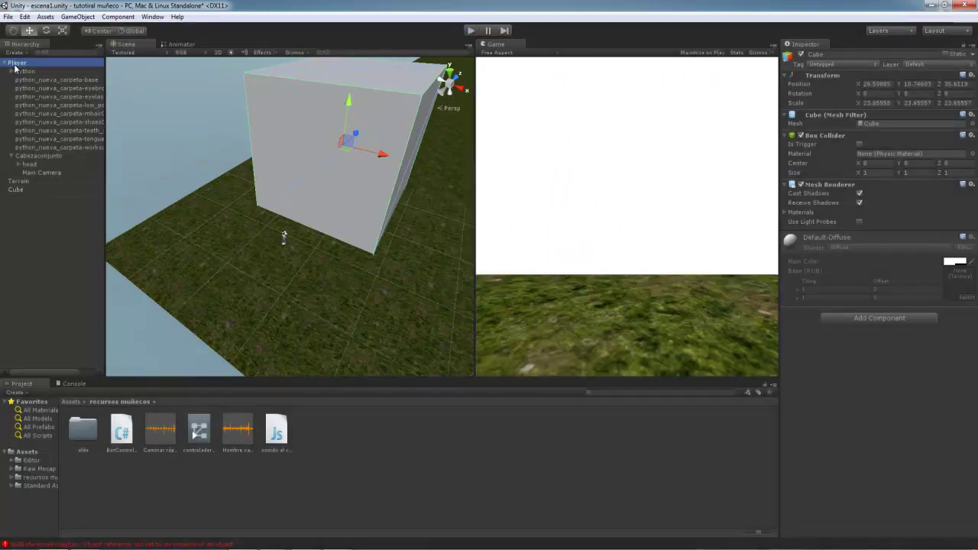
double_click(15, 65)
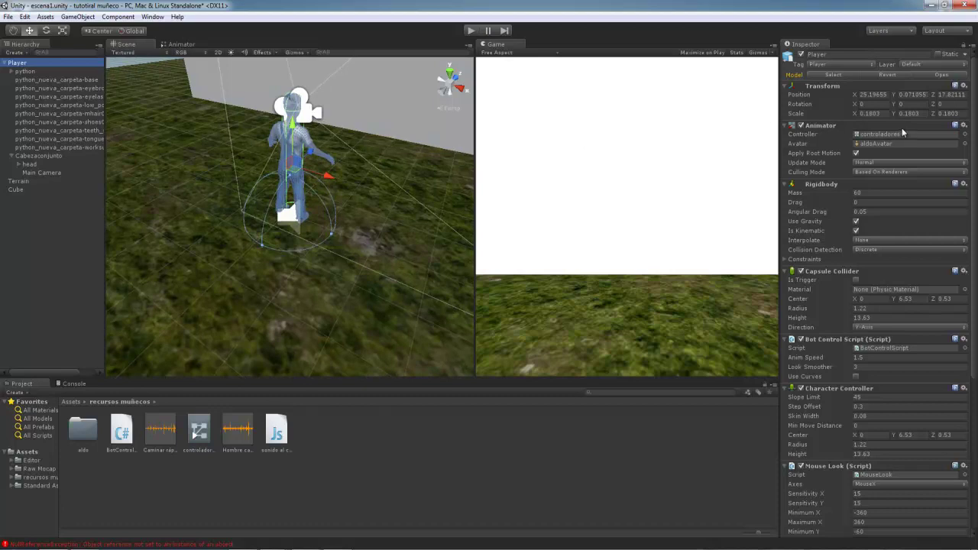
double_click(887, 134)
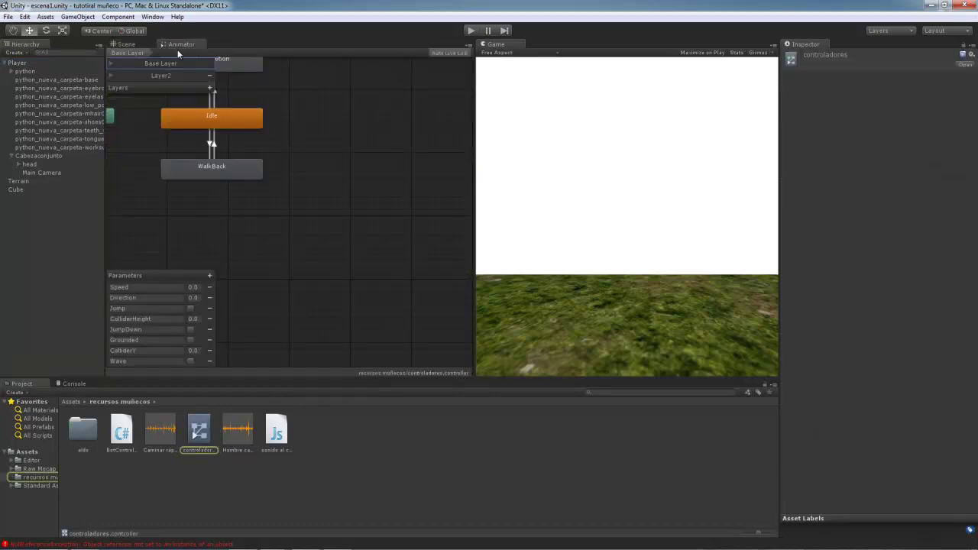
mouse_move(310, 148)
alt+mouse_down()
mouse_move(353, 182)
mouse_move(379, 313)
alt+mouse_up()
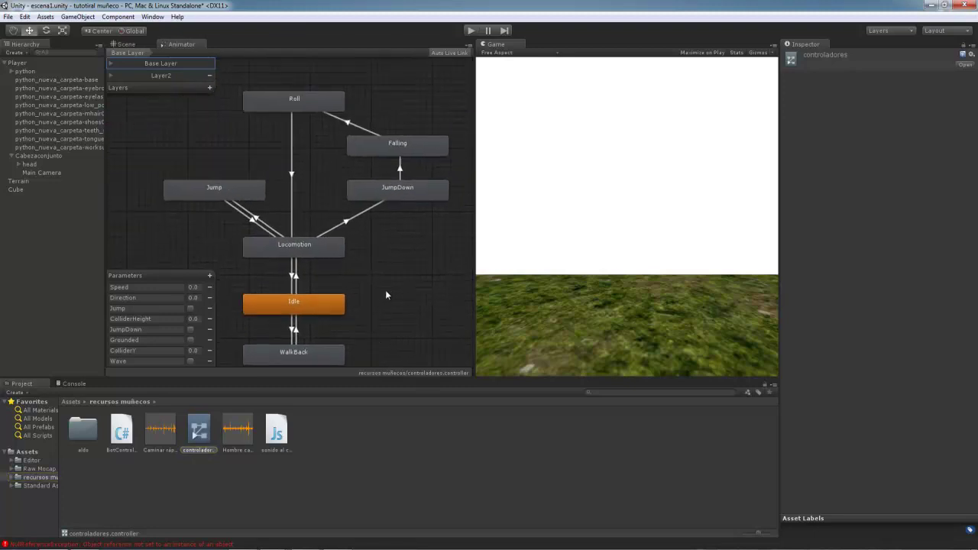
Step: Set the Idle state's Motion to None and start a test run
click(295, 313)
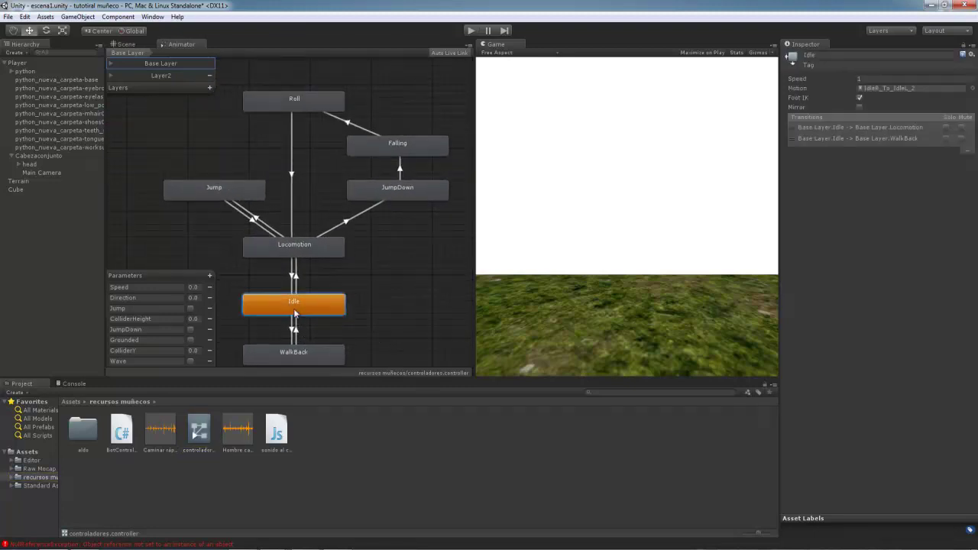
click(896, 90)
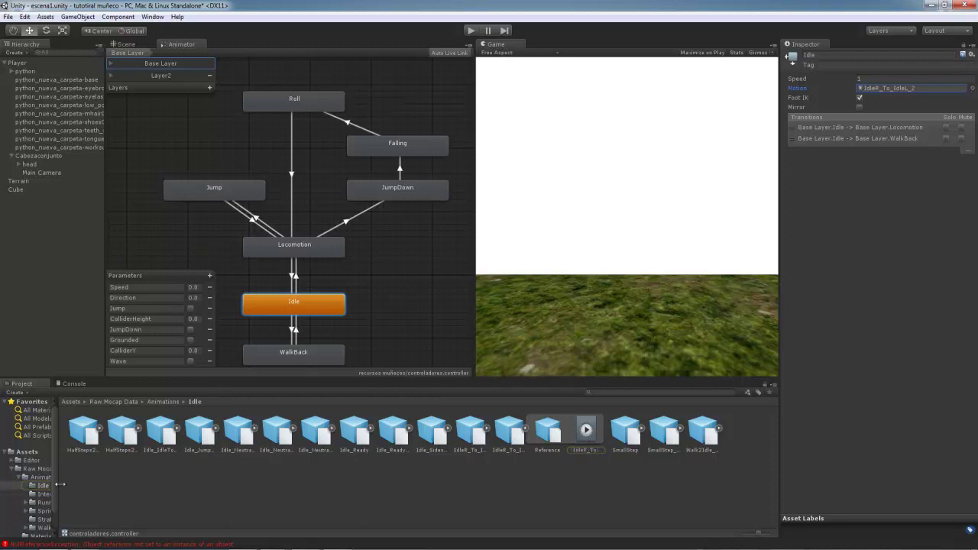
drag(57, 486, 195, 486)
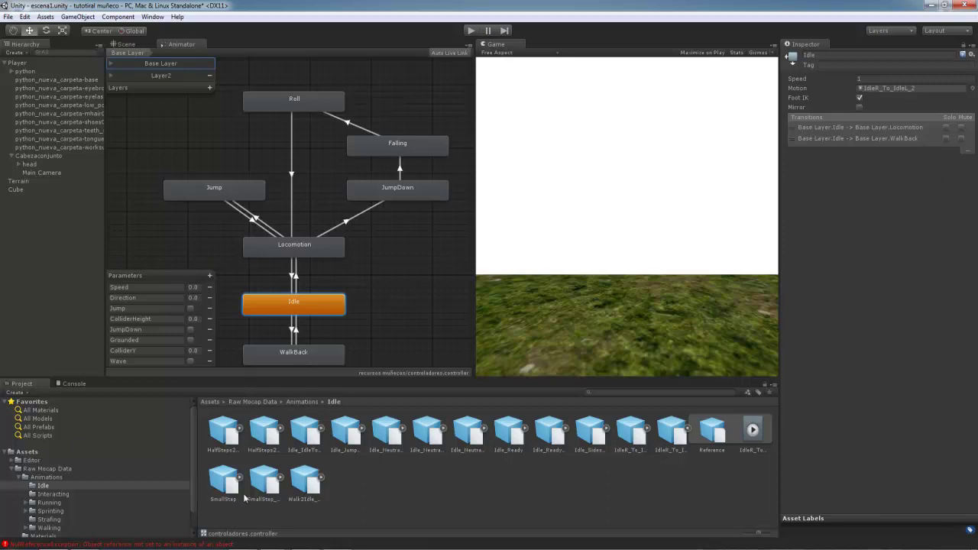
drag(798, 330, 912, 90)
click(973, 89)
scroll(29, 69, up, 5)
scroll(28, 69, up, 5)
click(29, 42)
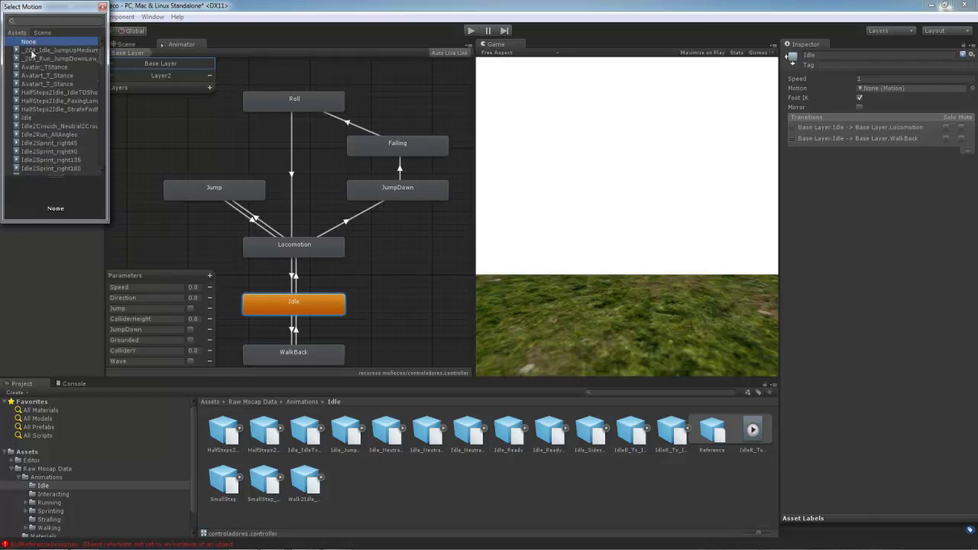
double_click(46, 43)
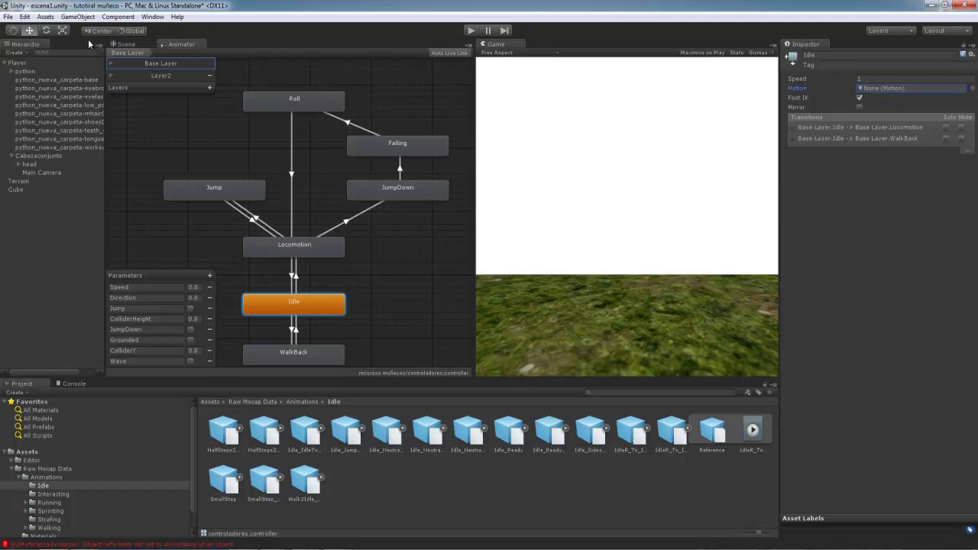
click(122, 45)
click(471, 31)
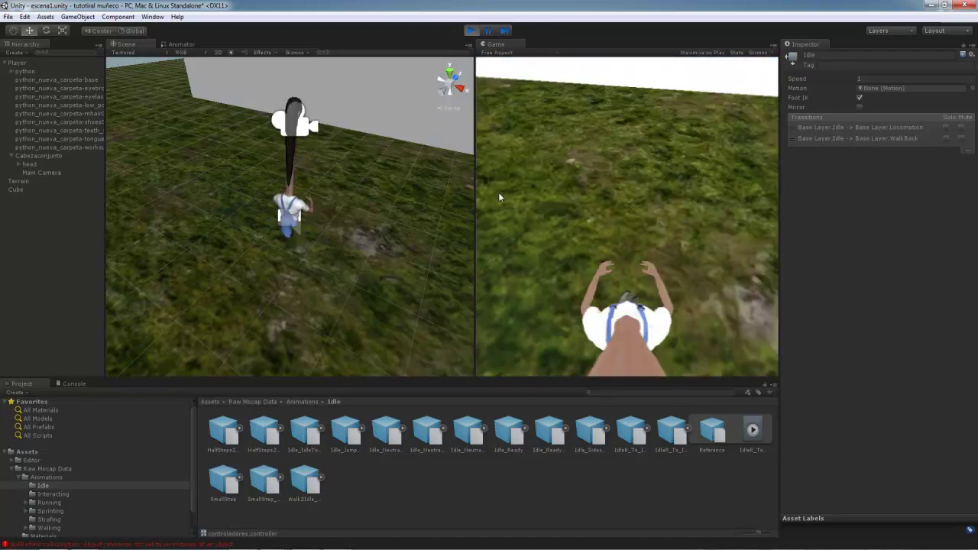
Step: Stop the test run and browse to Raw Mocap Data > Animations > Idle in the Project panel
key(ctrl+p)
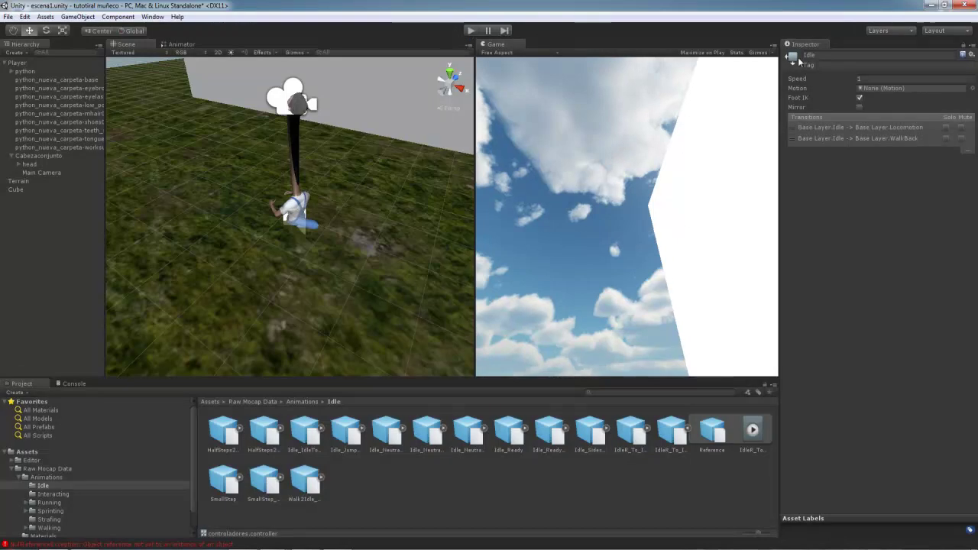
click(47, 468)
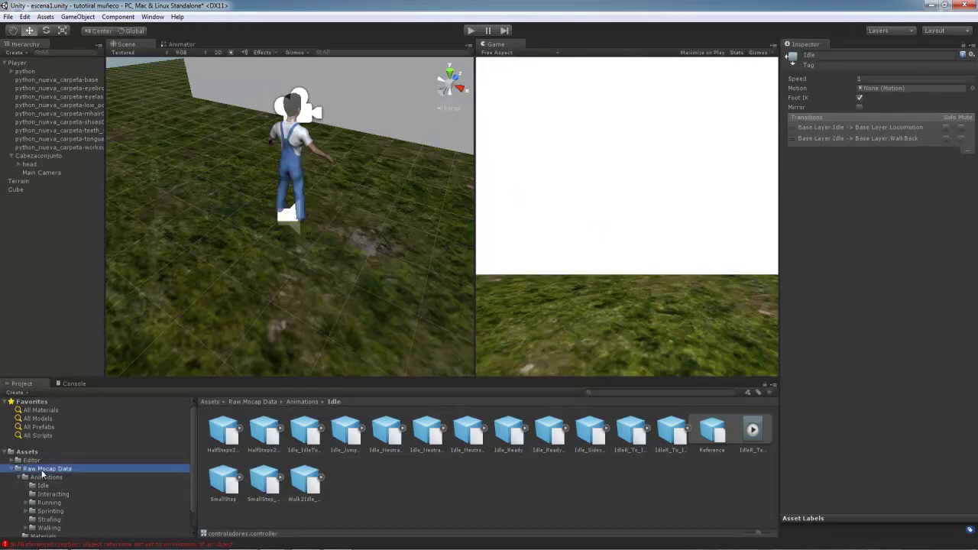
double_click(227, 433)
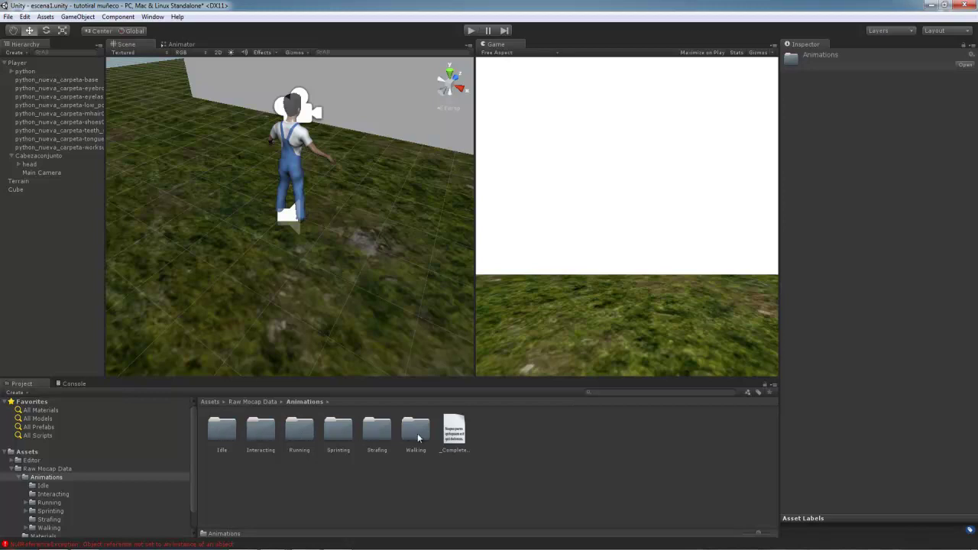
double_click(228, 439)
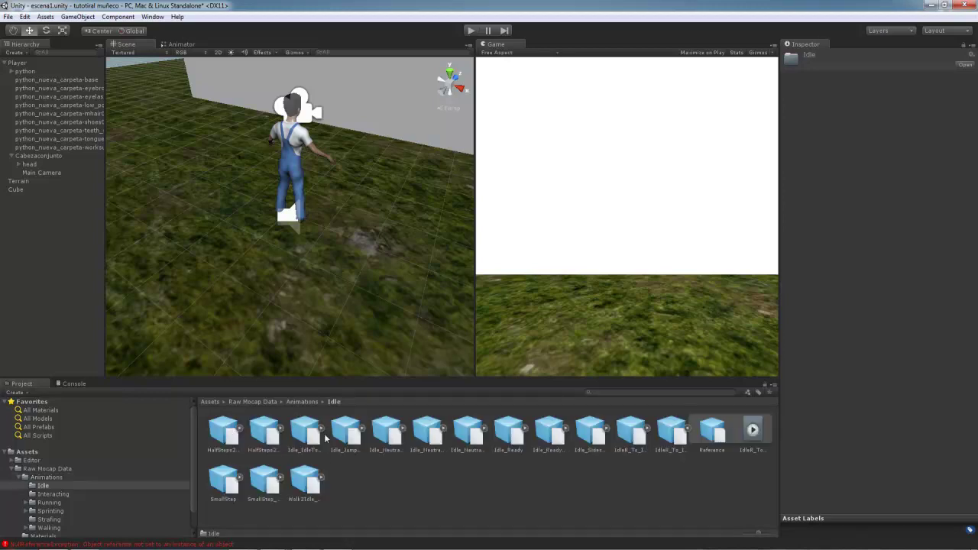
Step: Preview the IdleR_To_IdleL_2 clip in an enlarged preview area
click(753, 430)
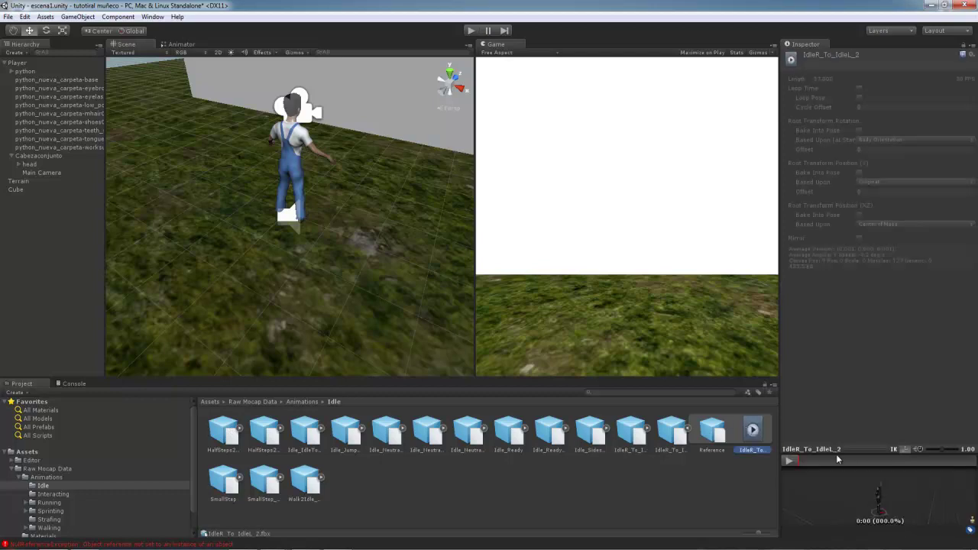
drag(837, 452, 810, 315)
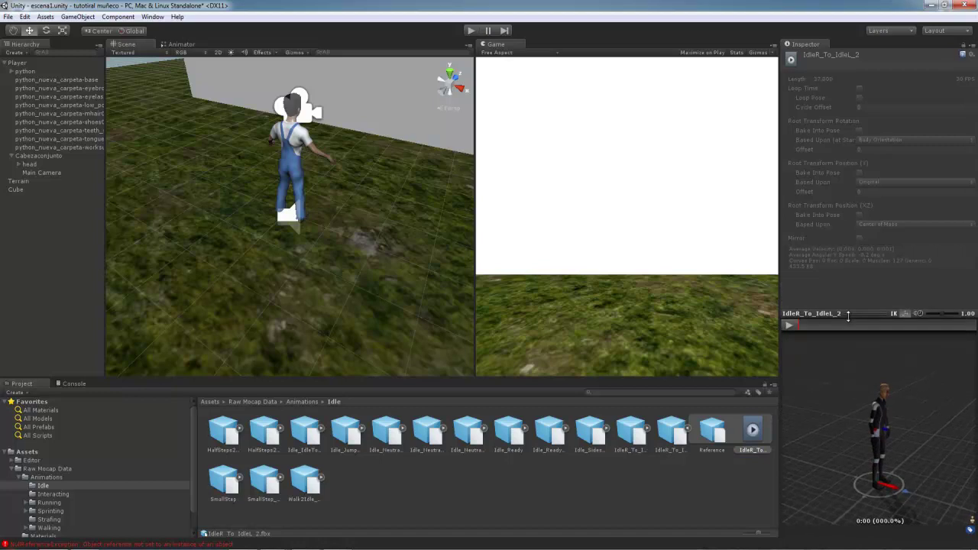
click(789, 327)
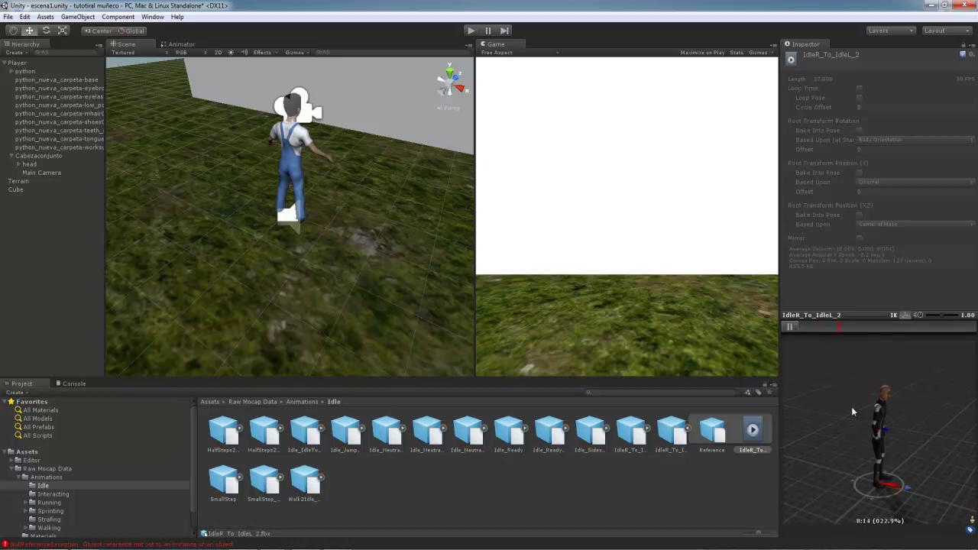
click(792, 327)
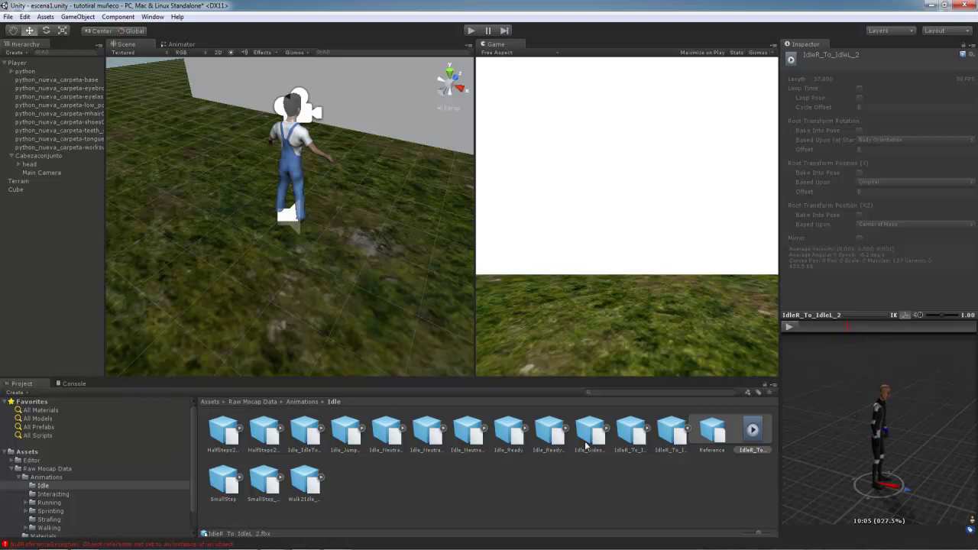
Step: Preview the Idle_Ready clip, reselect IdleR_To_IdleL_2, and select the Player
click(526, 432)
click(589, 430)
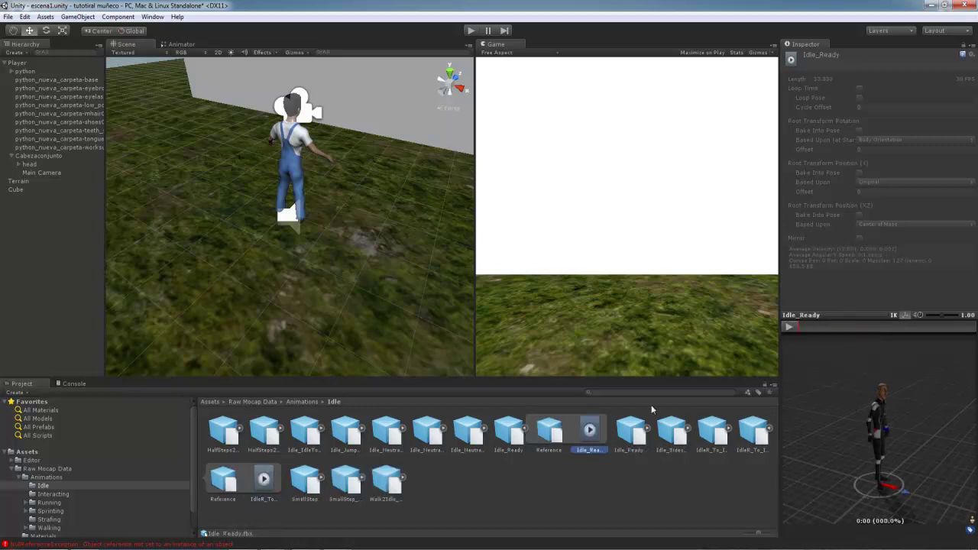
click(791, 326)
click(792, 327)
click(268, 479)
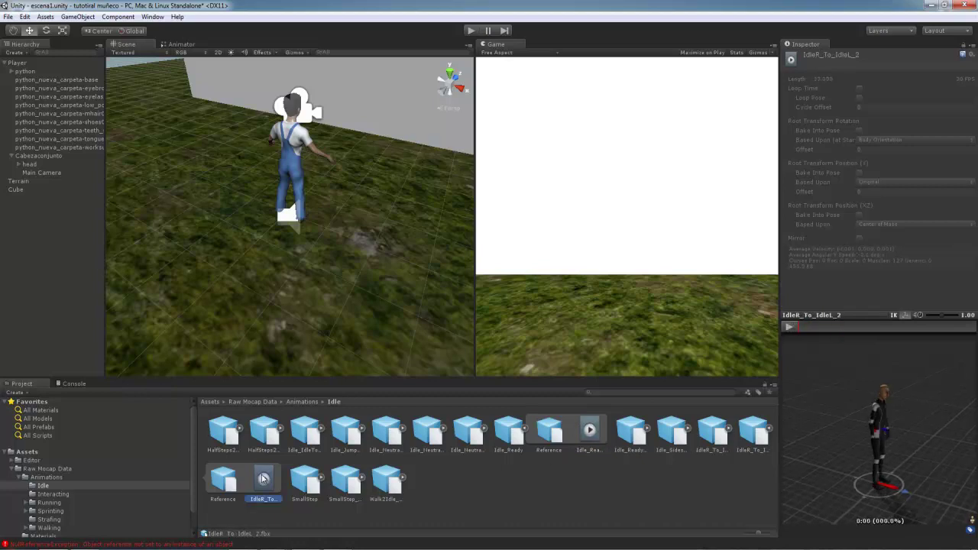
click(16, 63)
Step: Drag IdleR_To_IdleL_2 from Raw Mocap Data/Animations/Idle onto the controladores Idle state's Motion
click(899, 132)
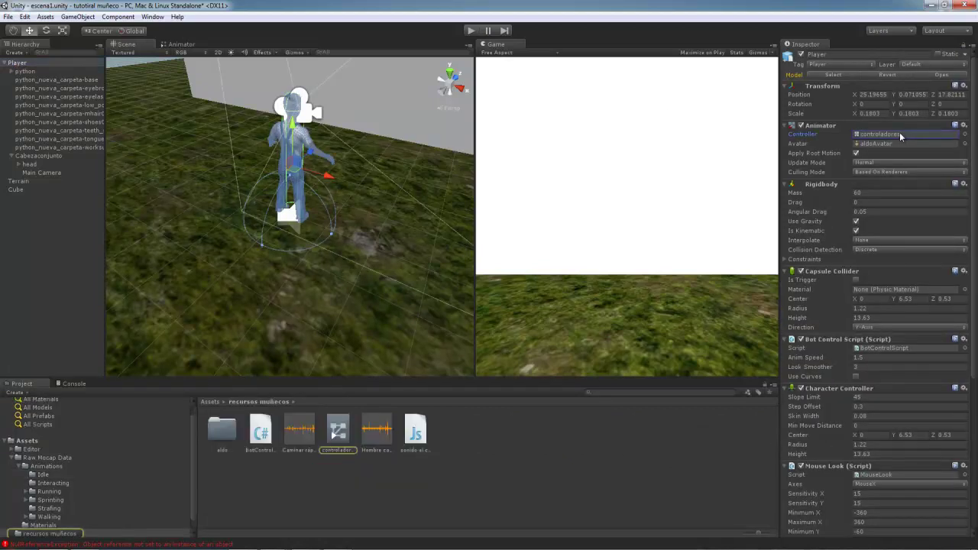
double_click(899, 133)
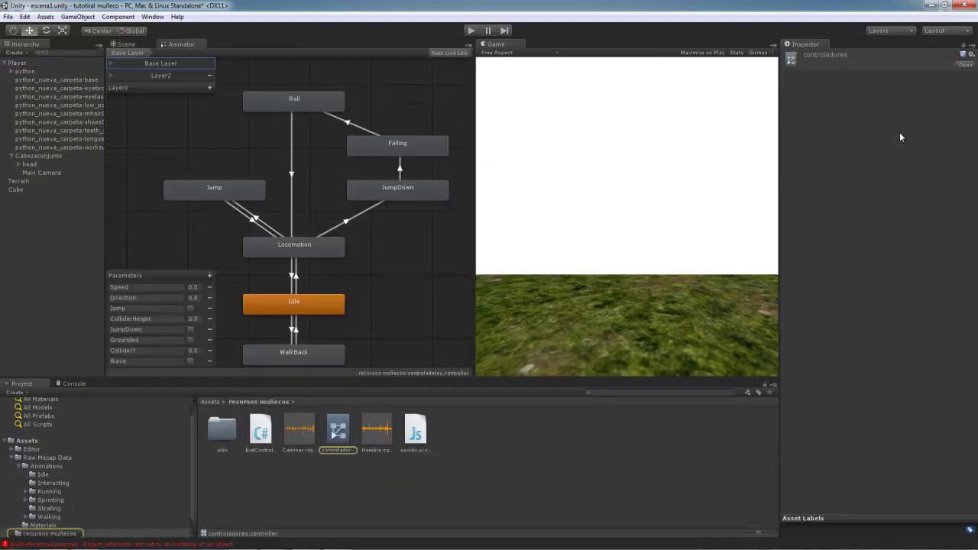
click(38, 458)
double_click(221, 432)
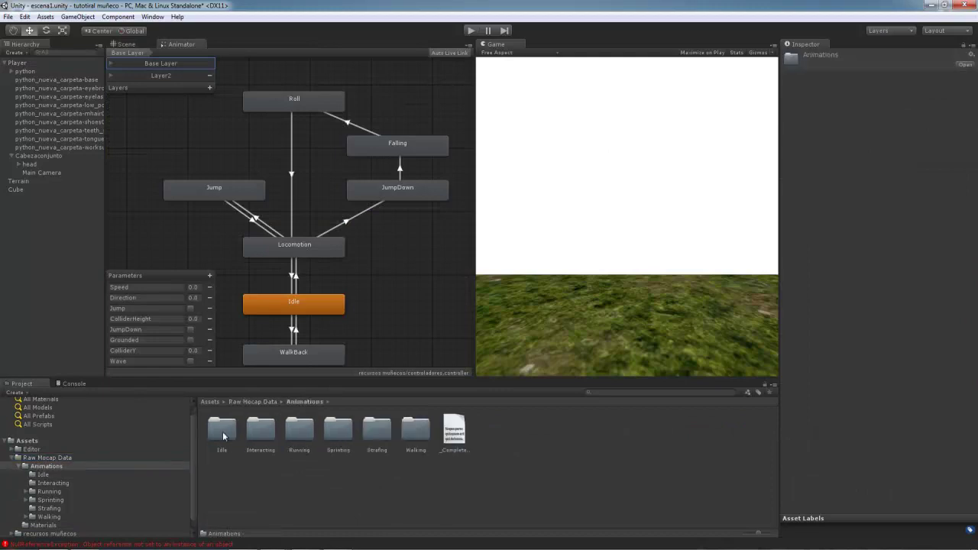
double_click(221, 431)
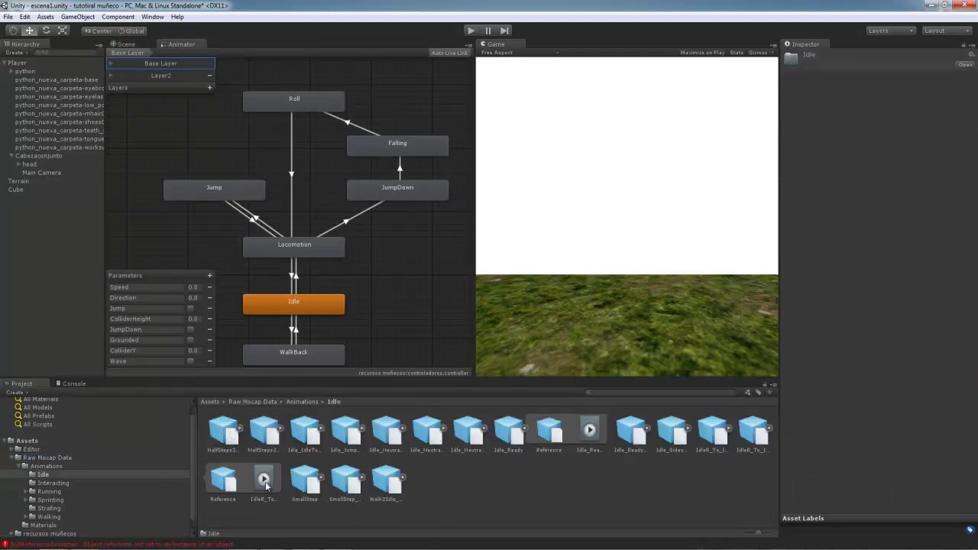
click(305, 318)
drag(267, 483, 919, 92)
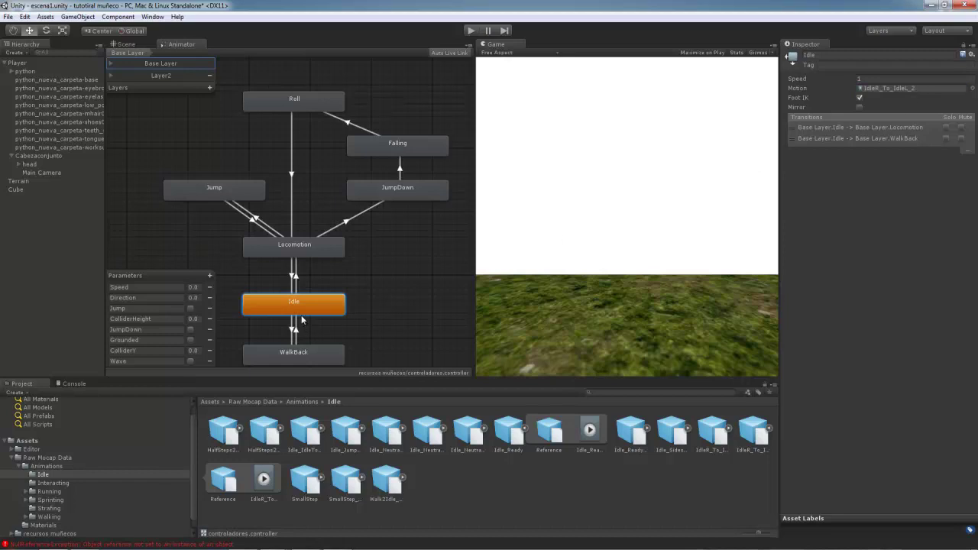
click(312, 244)
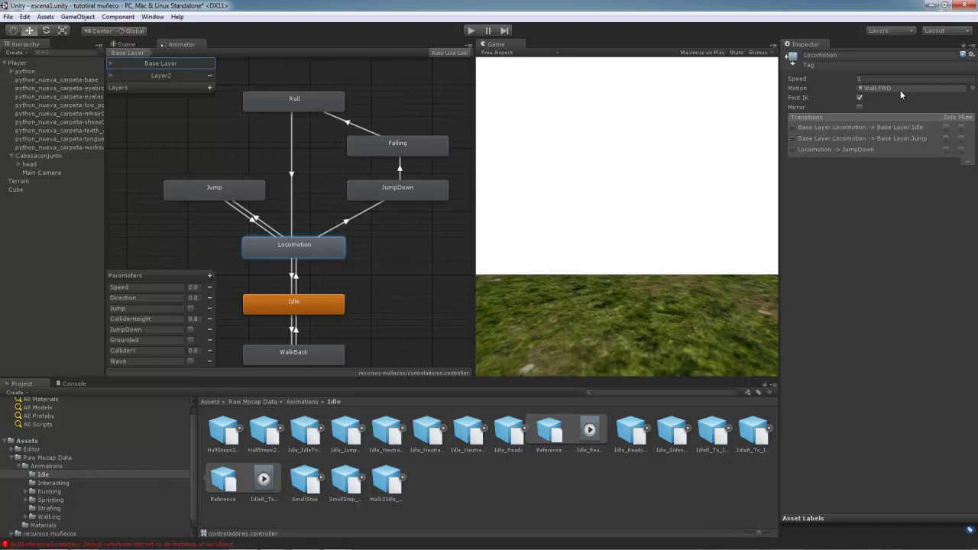
Step: Preview the WalkForward_NtrlFaceFwd and WalkFWD clips, then confirm the Locomotion state's Motion is WalkFWD
click(45, 466)
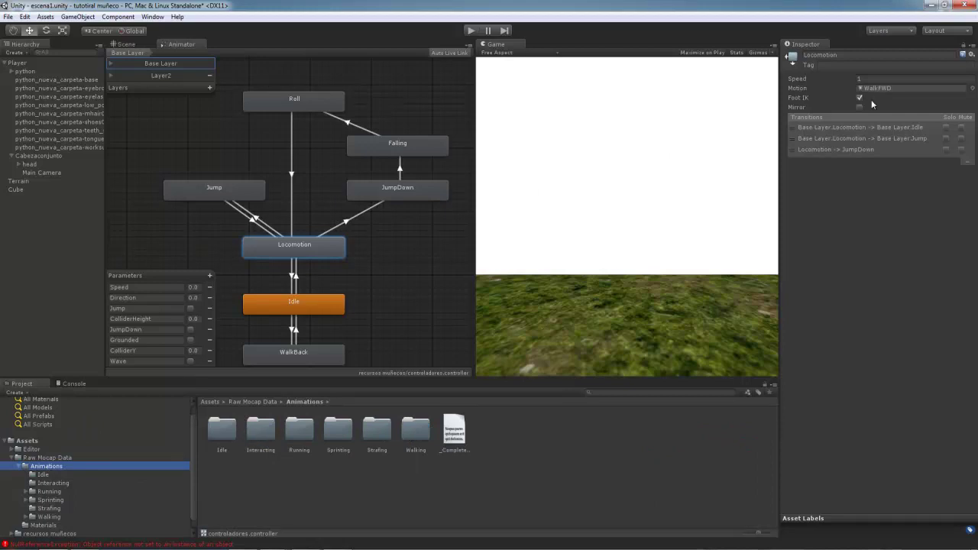
double_click(416, 430)
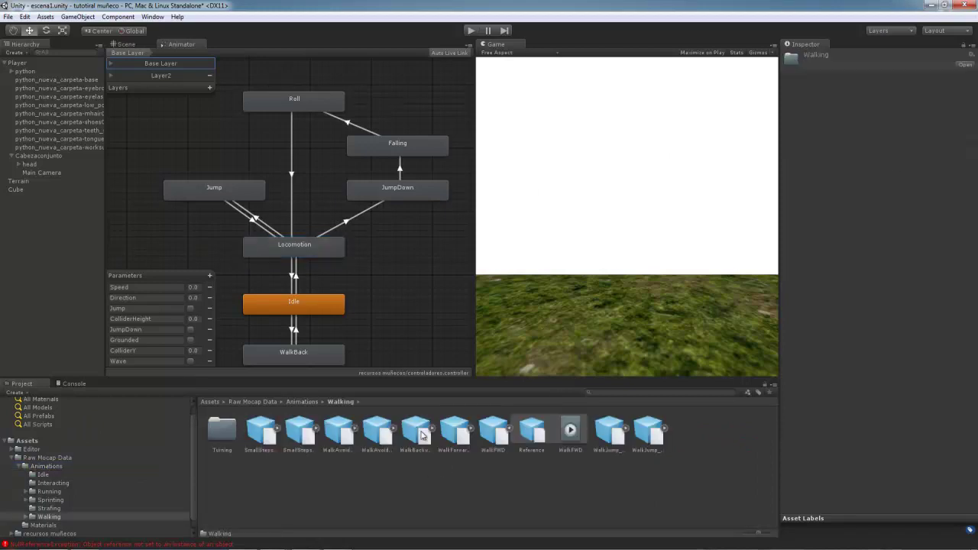
click(570, 431)
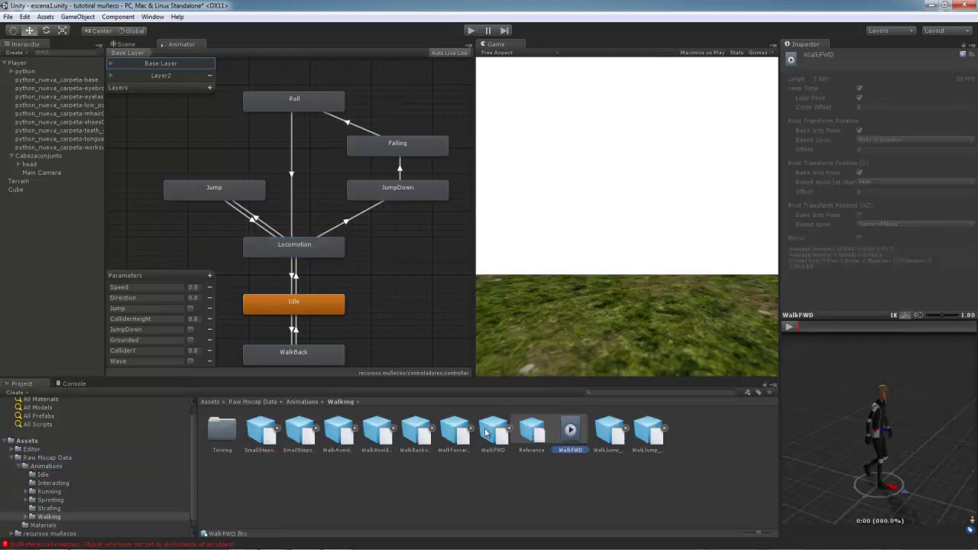
click(509, 429)
click(526, 431)
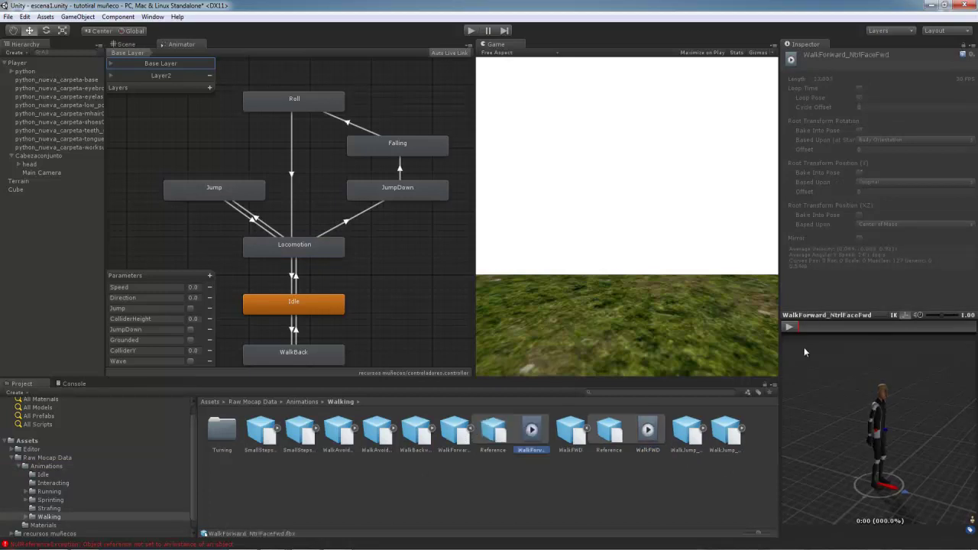
click(795, 325)
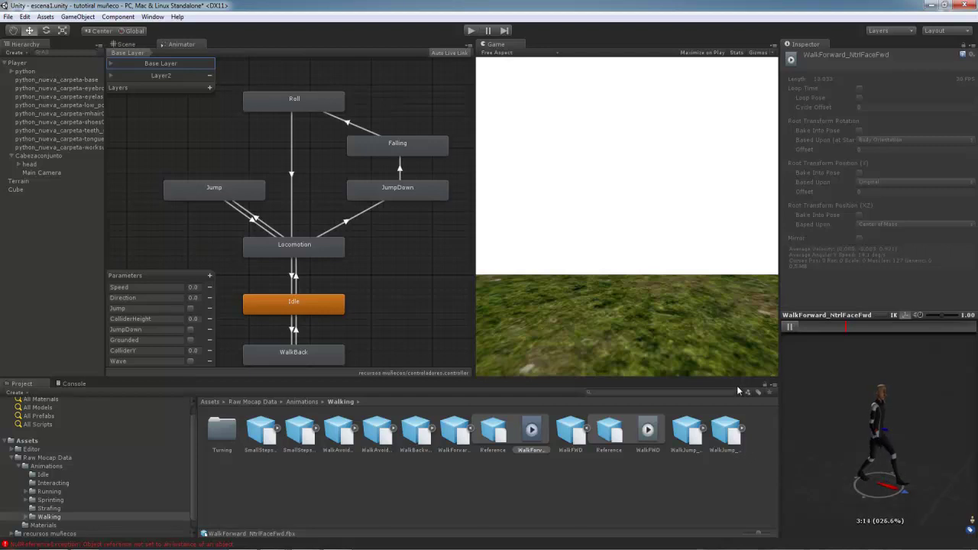
click(650, 433)
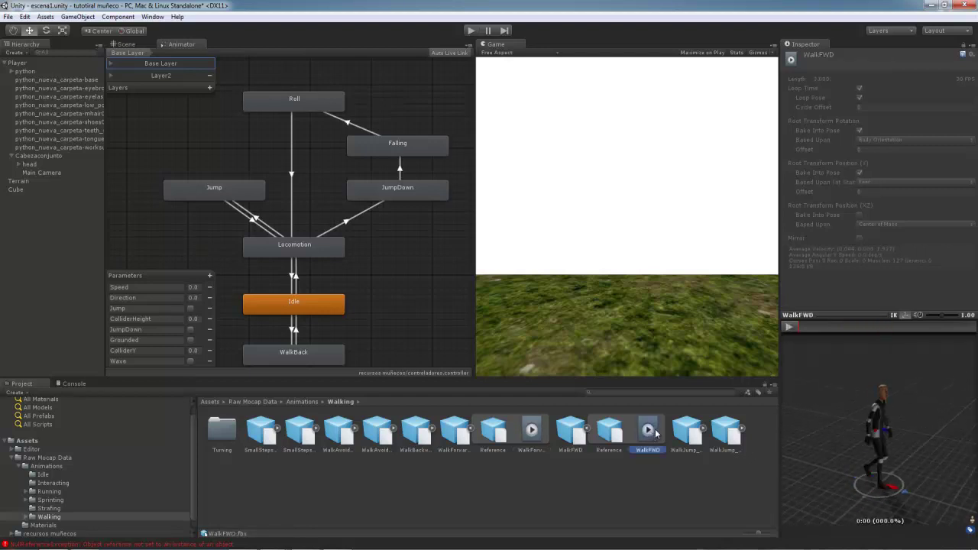
click(787, 327)
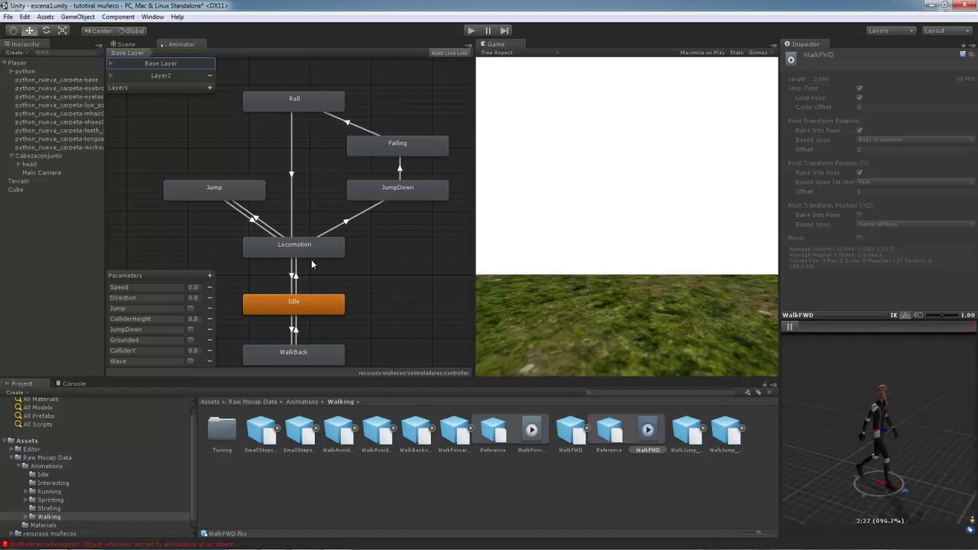
click(320, 243)
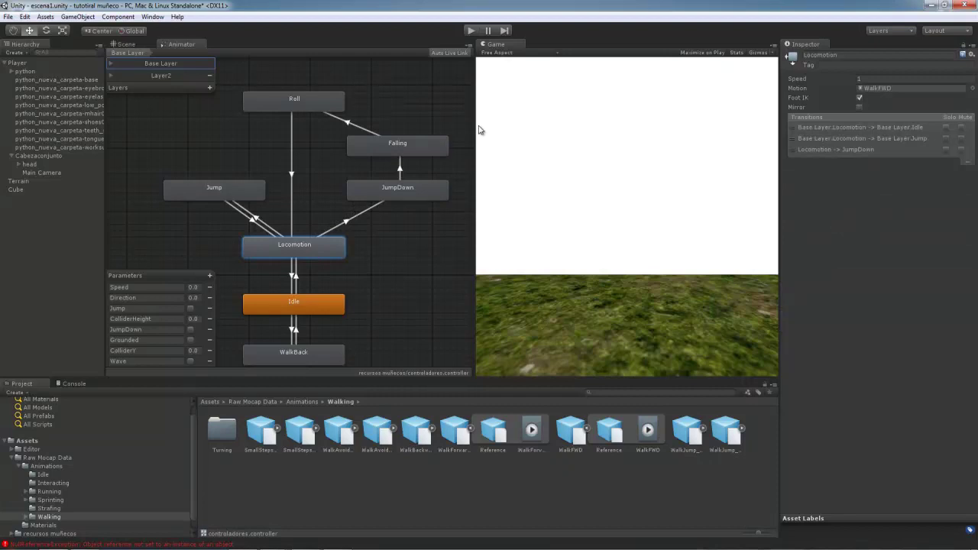
Step: Inspect the empty Motion fields of JumpDown, Falling, Roll and Jump, then return to the Animations folder
click(392, 191)
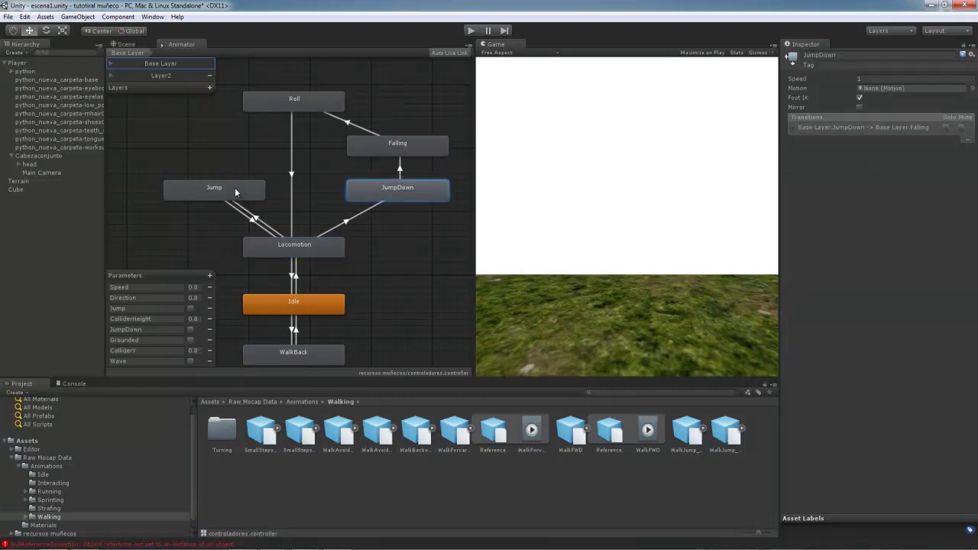
click(385, 147)
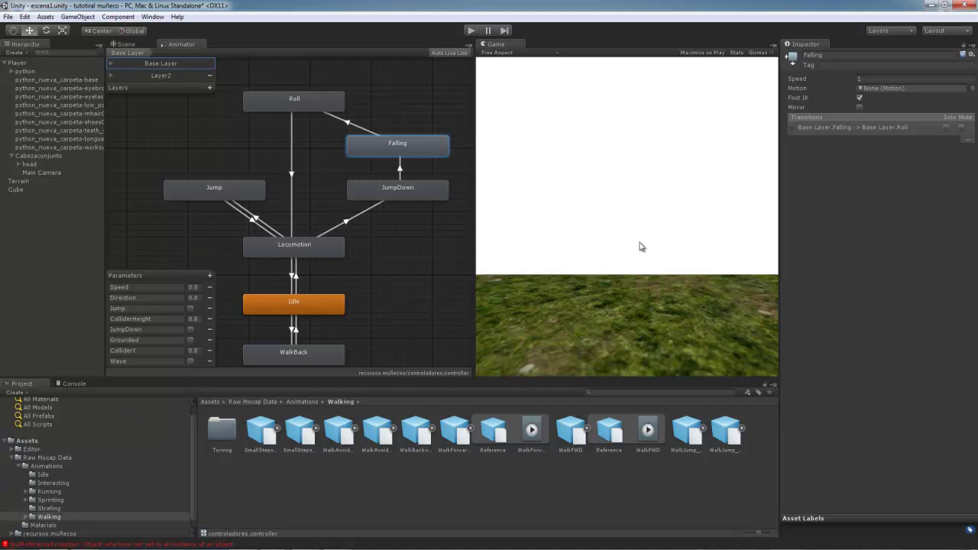
click(297, 99)
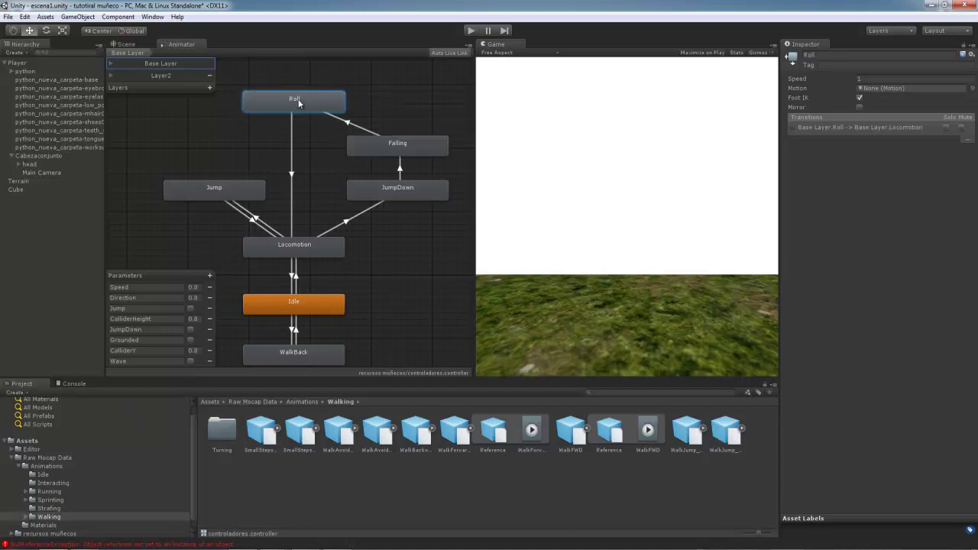
click(228, 192)
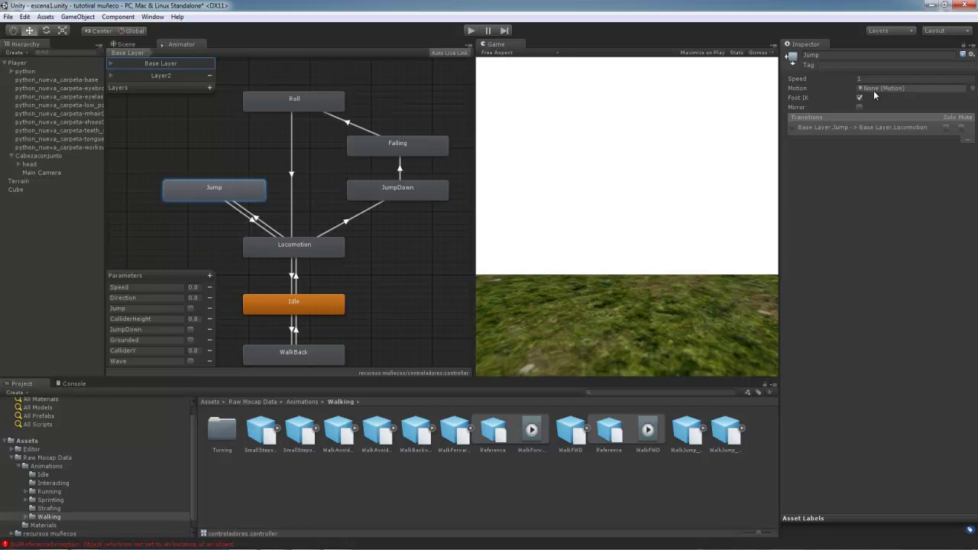
click(42, 466)
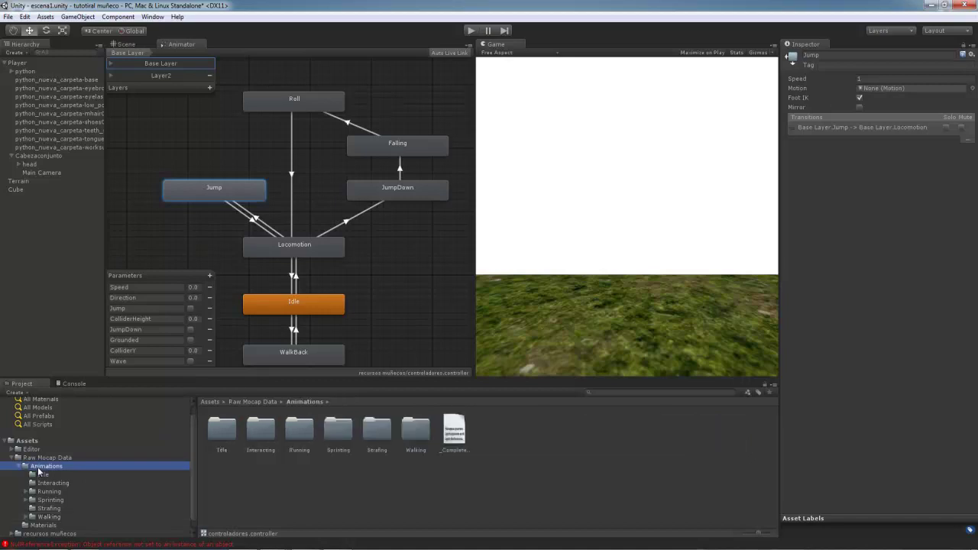
Step: In the Interacting folder, preview Idle_JumpDownHigh_Idle and select Idle_JumpUpMedium_NoHands1Step_Idle
double_click(267, 431)
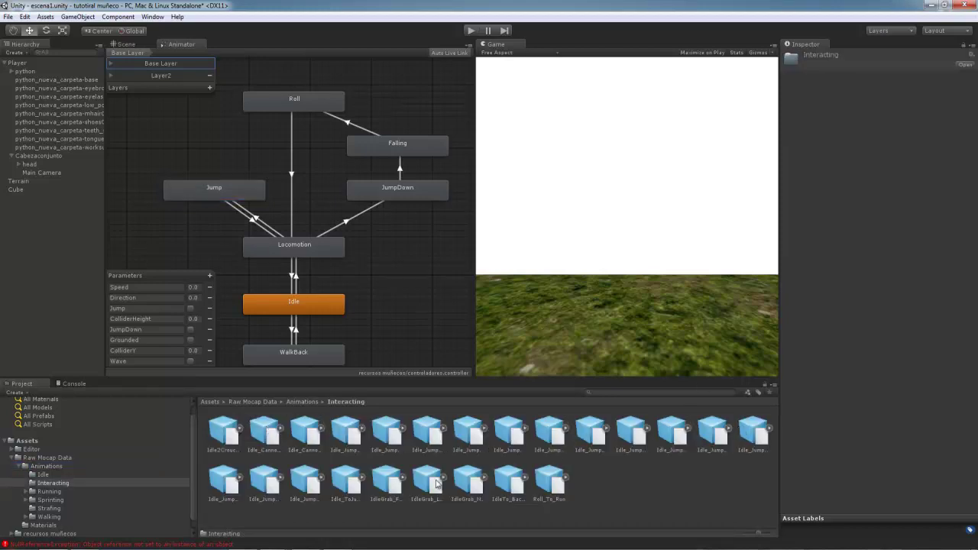
click(362, 430)
click(426, 430)
click(787, 327)
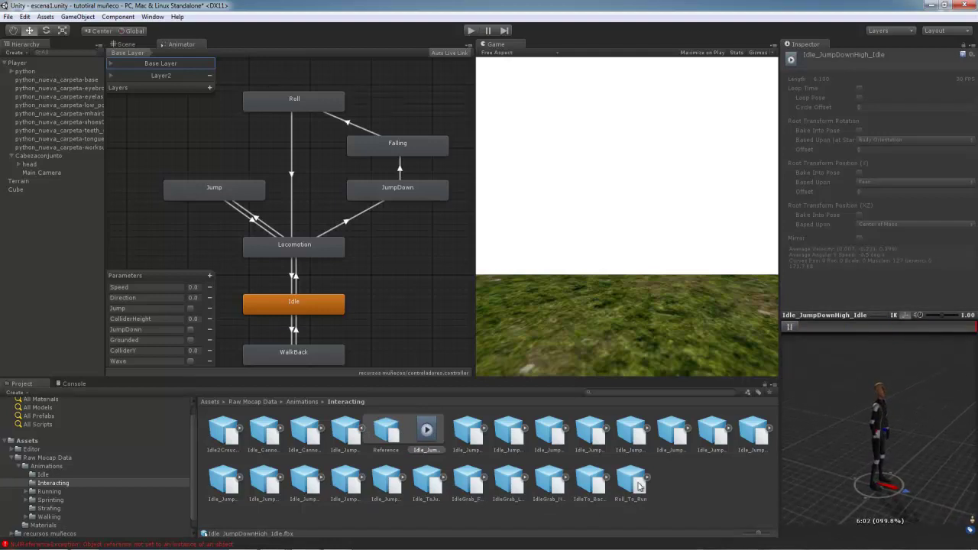
click(402, 478)
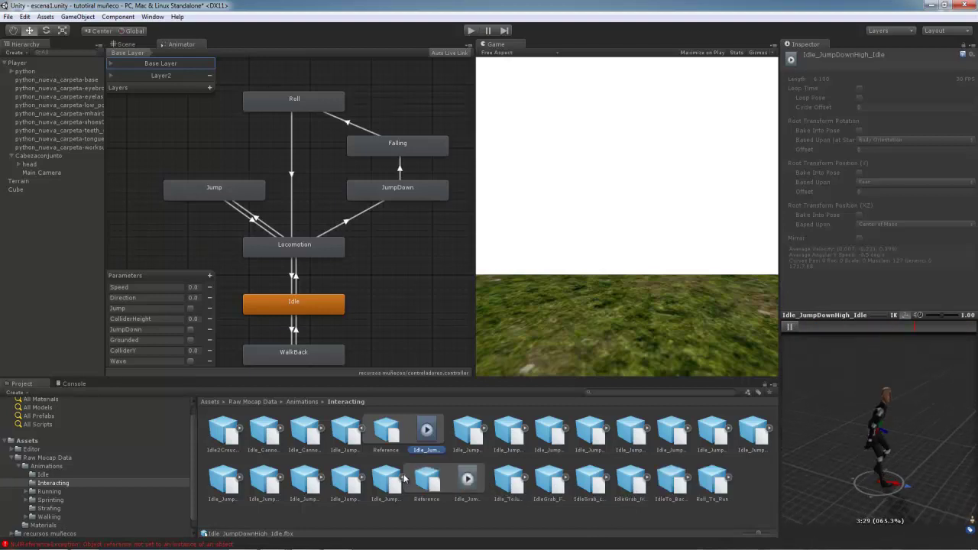
click(467, 479)
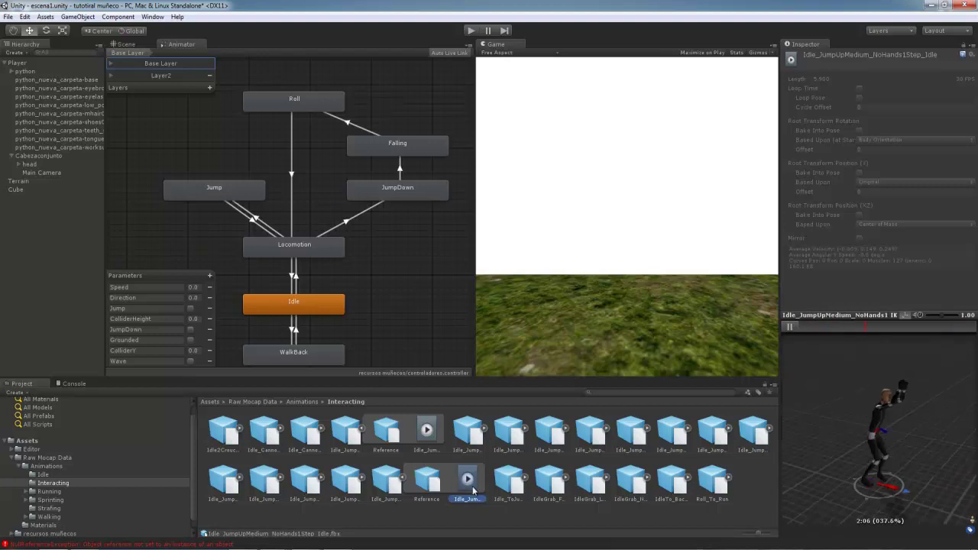
Step: Assign Idle_JumpUpMedium_NoHands1Step_Idle as the Jump state's Motion and start play mode
click(207, 191)
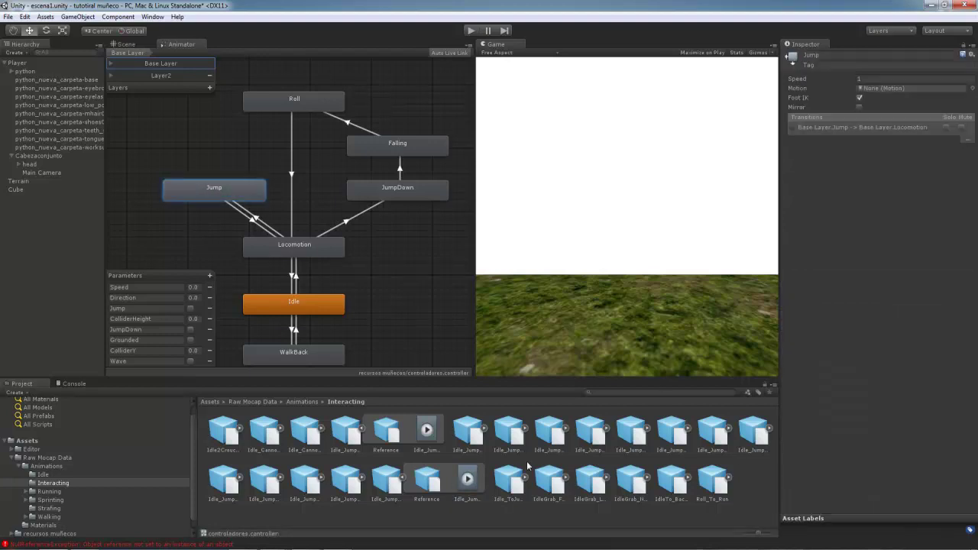
drag(661, 234, 910, 93)
click(471, 32)
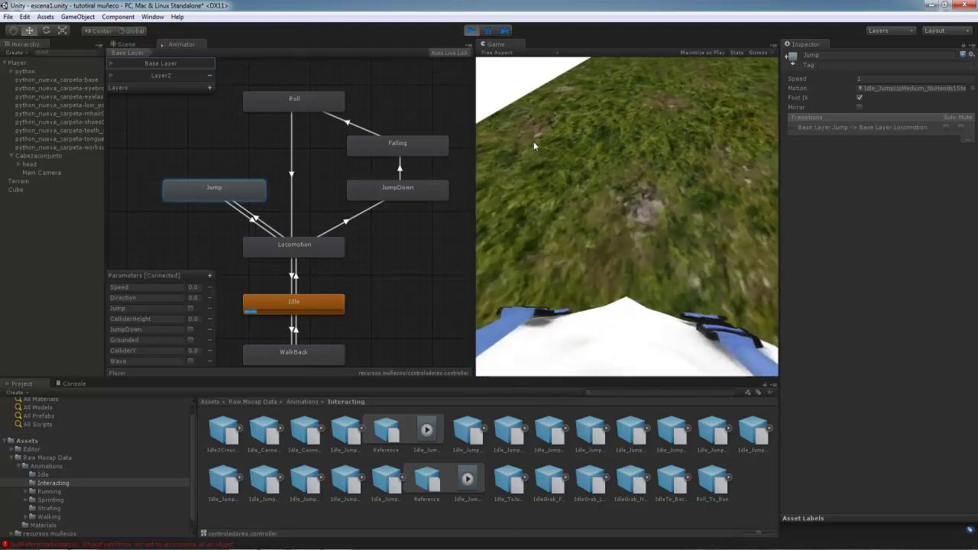
Step: Exit play mode and select Player in the Hierarchy to show its components
click(470, 32)
click(132, 43)
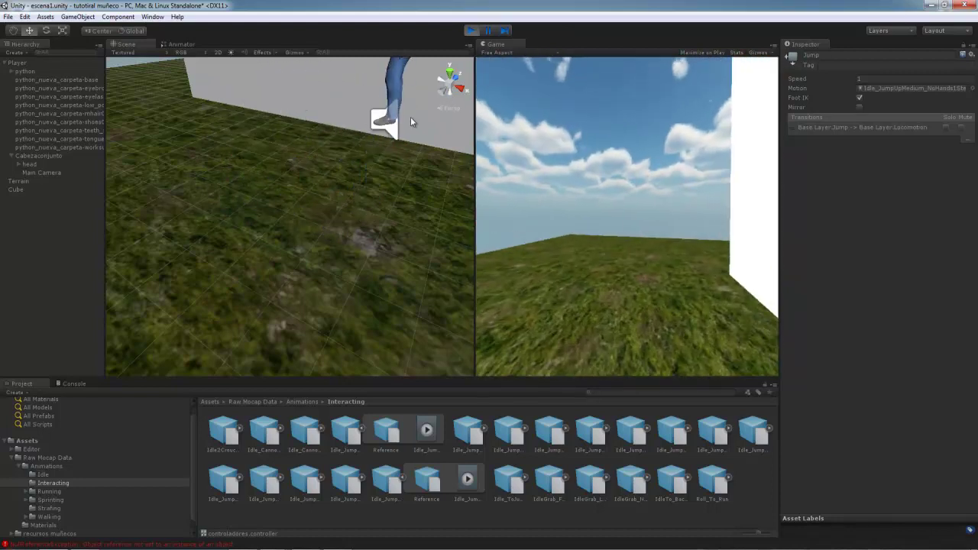
click(470, 32)
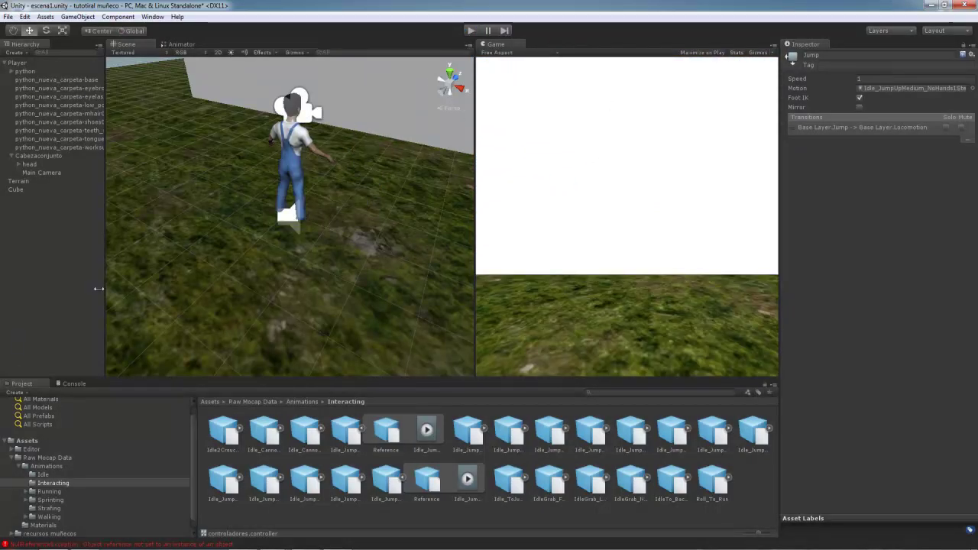
click(24, 65)
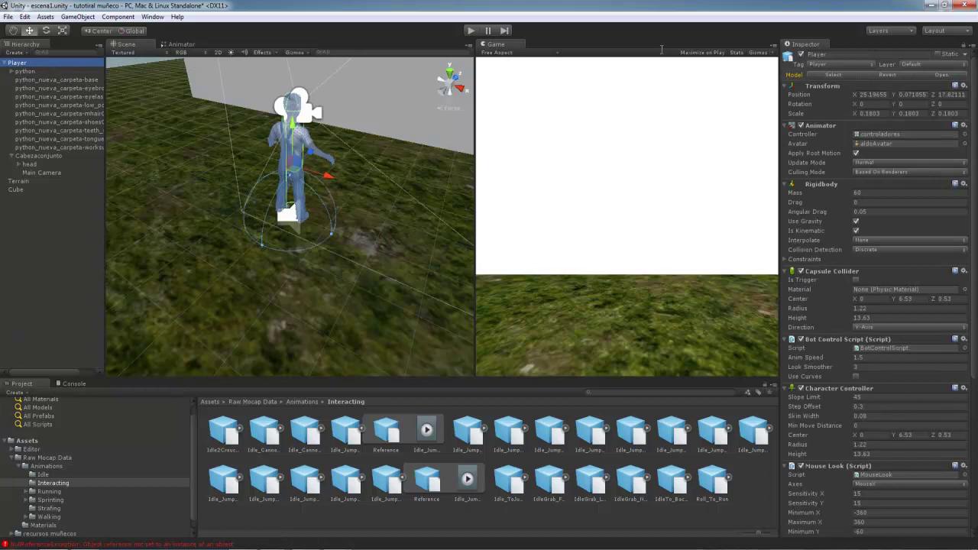
Step: Open the controladores state graph and inspect the Jump and JumpDown states
double_click(866, 134)
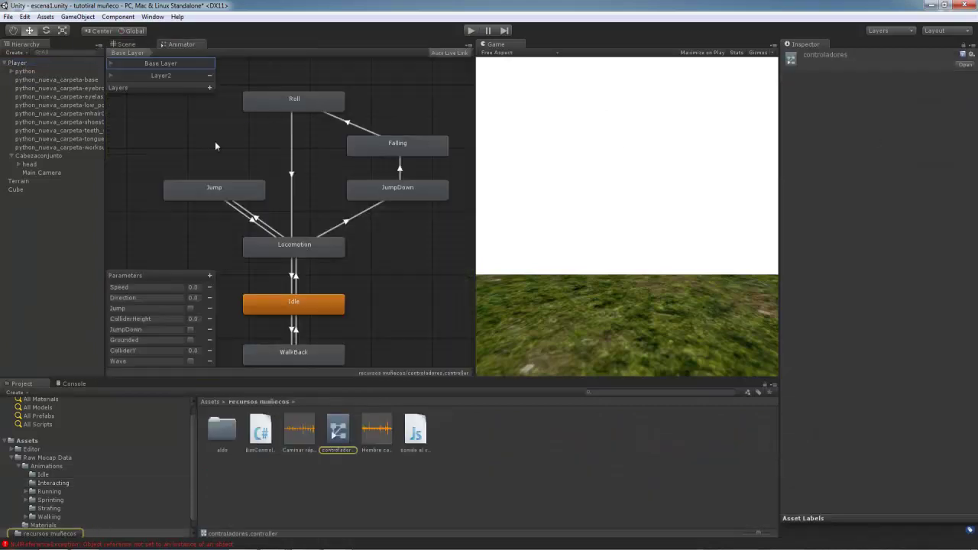
click(237, 199)
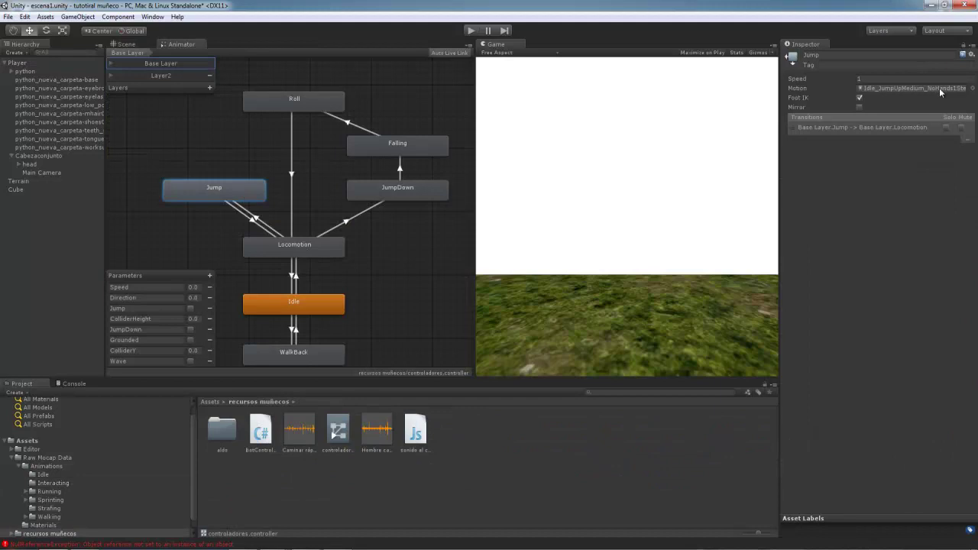
click(424, 187)
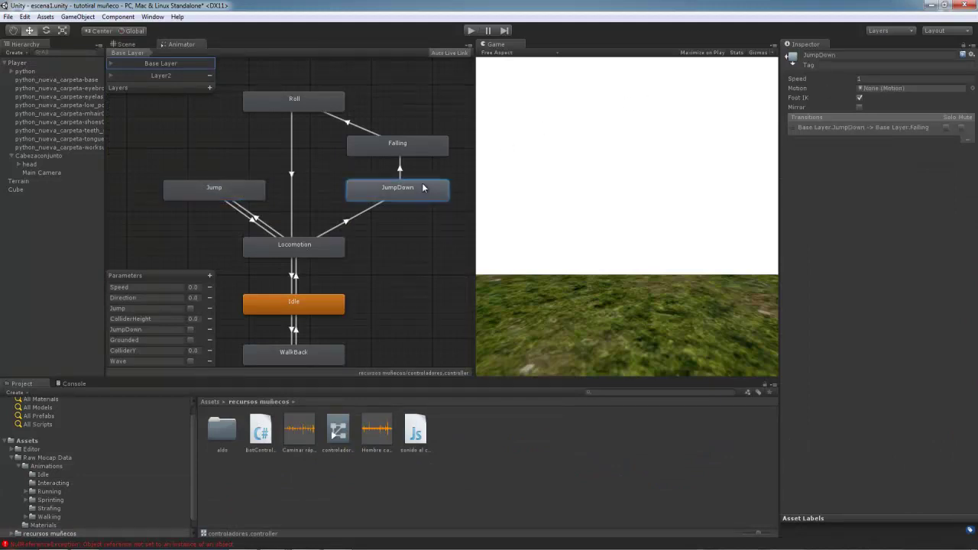
click(222, 196)
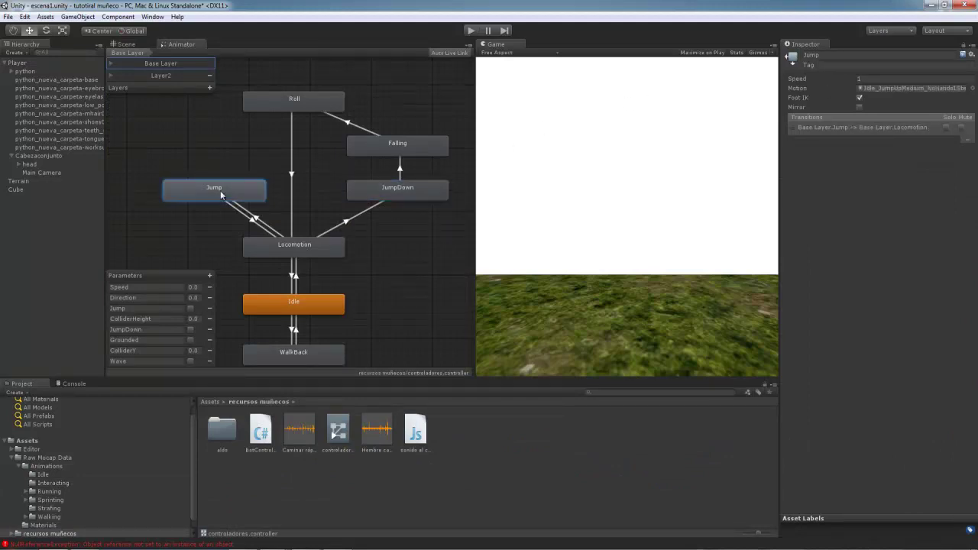
Step: In the Interacting folder, preview Idle2Crouch_Neutral2Crouch2Idle and show Idle_JumpDownLow_Stride_Idle
click(49, 467)
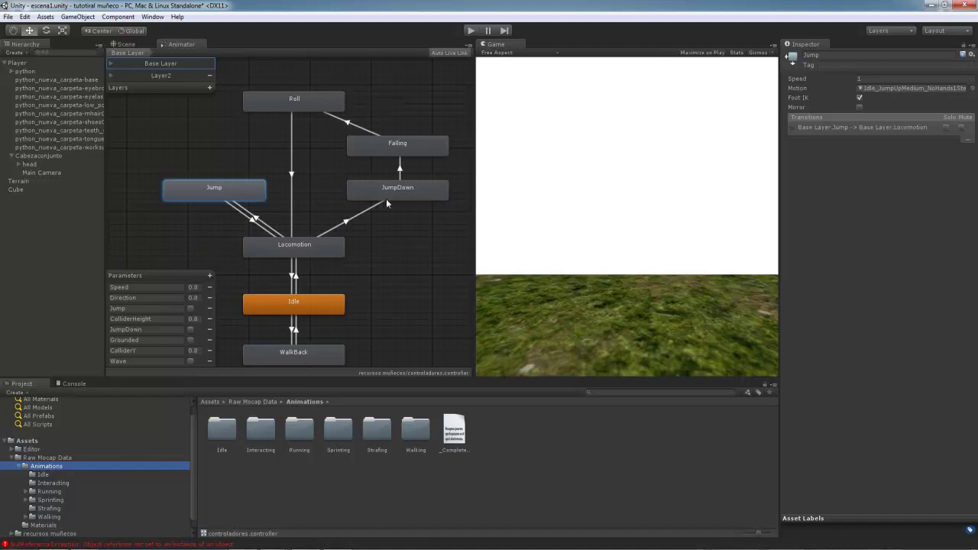
double_click(266, 431)
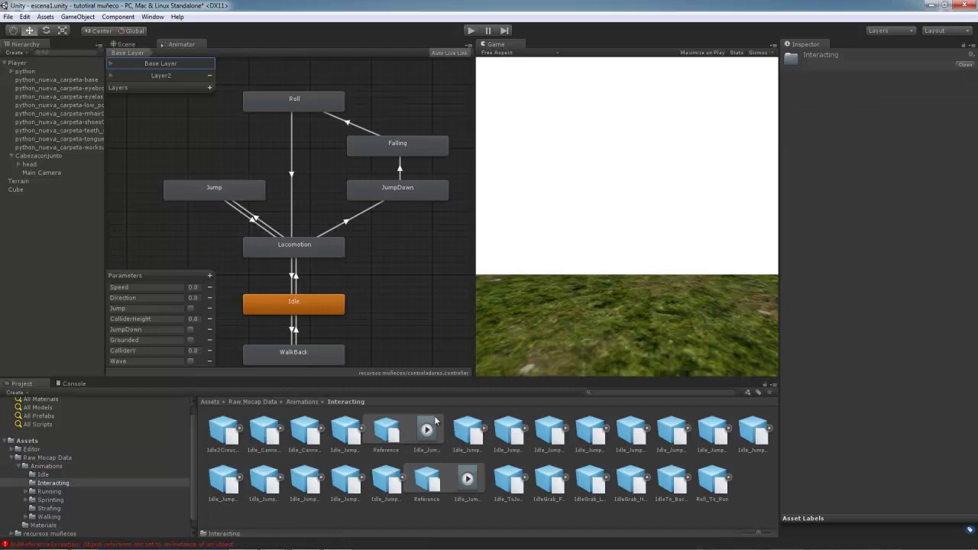
click(238, 429)
click(303, 429)
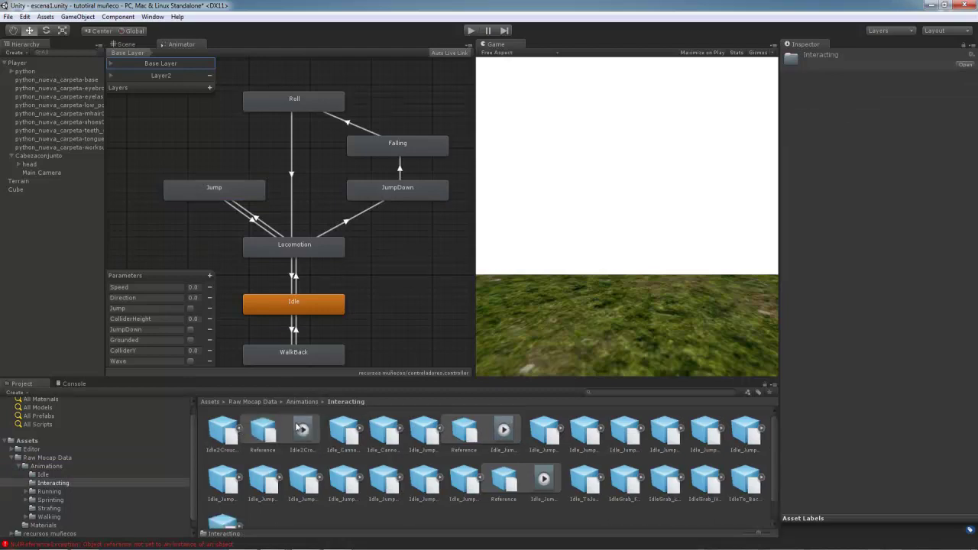
click(790, 327)
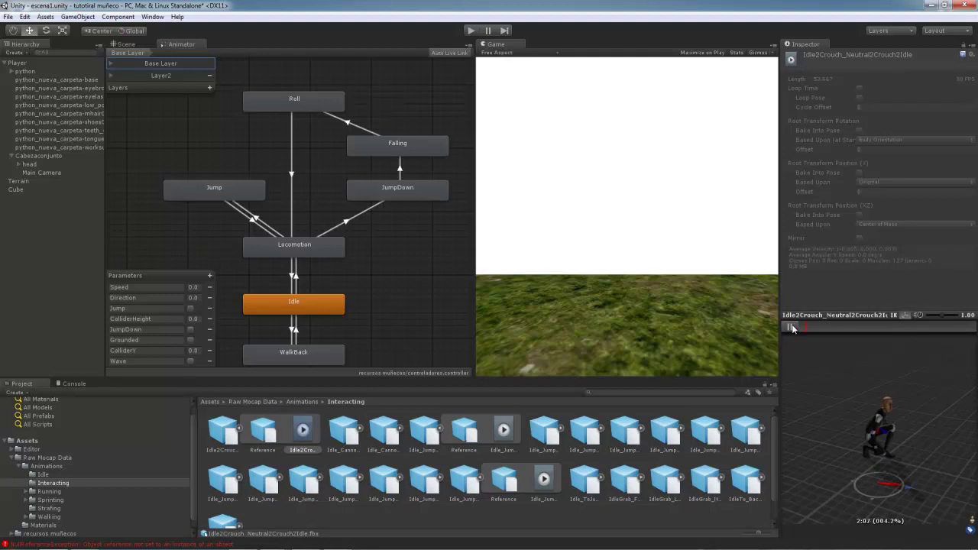
click(238, 477)
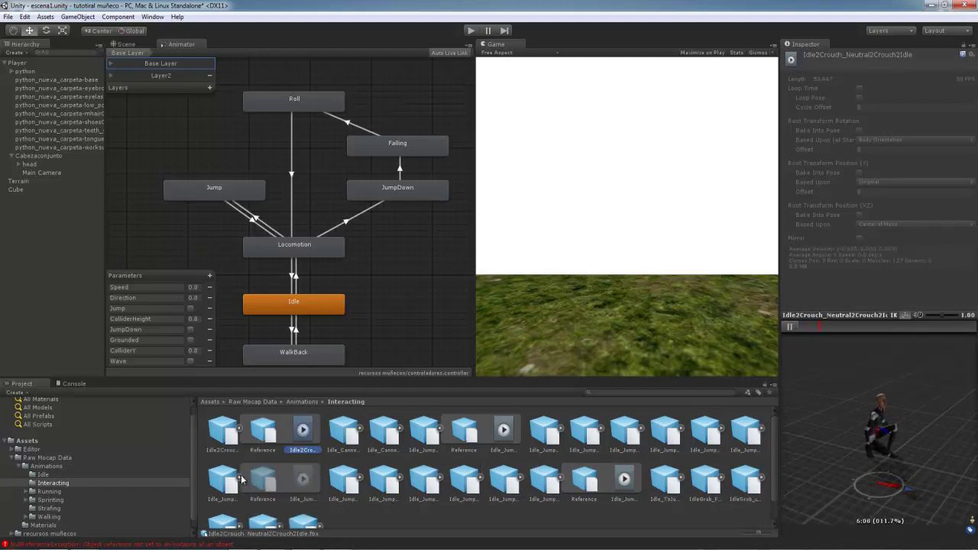
click(294, 476)
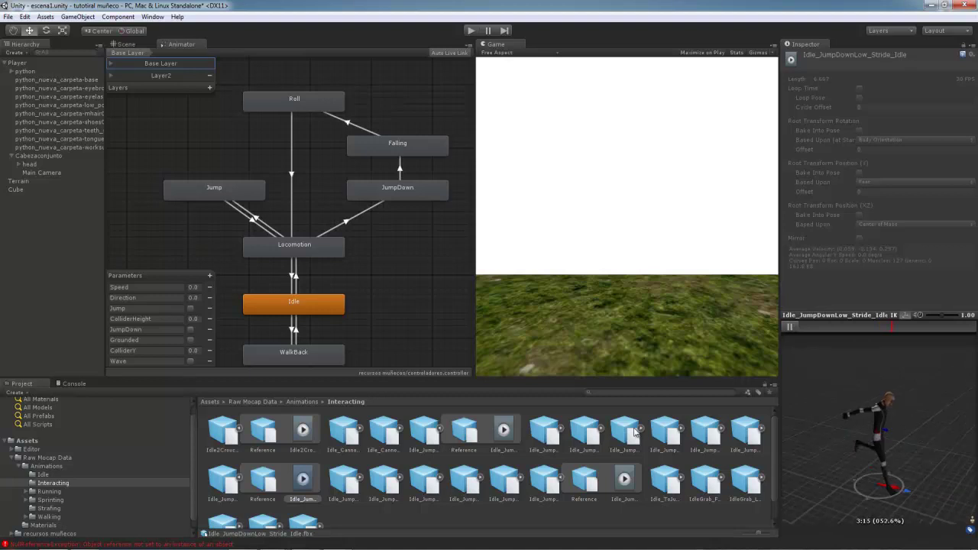
drag(778, 458, 774, 467)
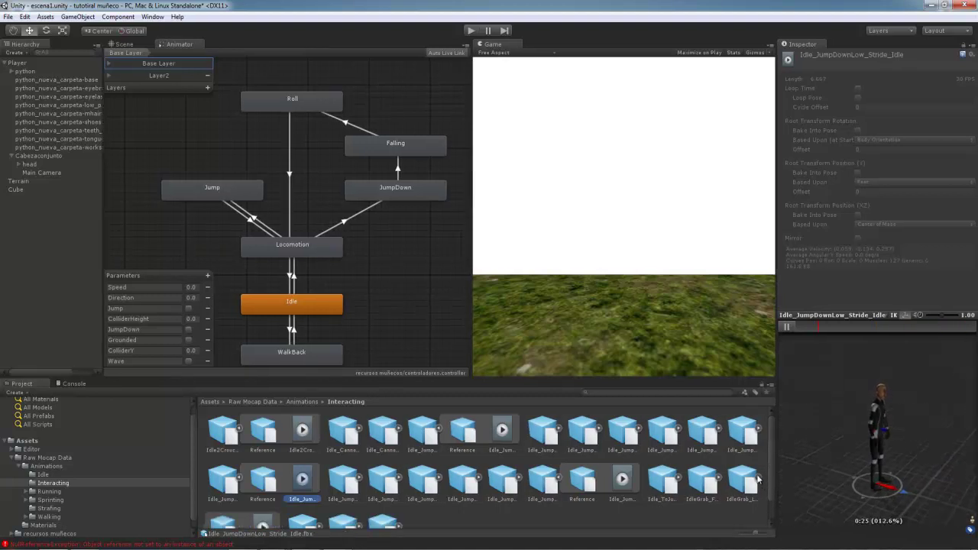
Step: Preview the IdleGrab_LowFront and Roll_To_Run clips on the mocap figure
scroll(758, 479, down, 1)
click(262, 500)
click(785, 328)
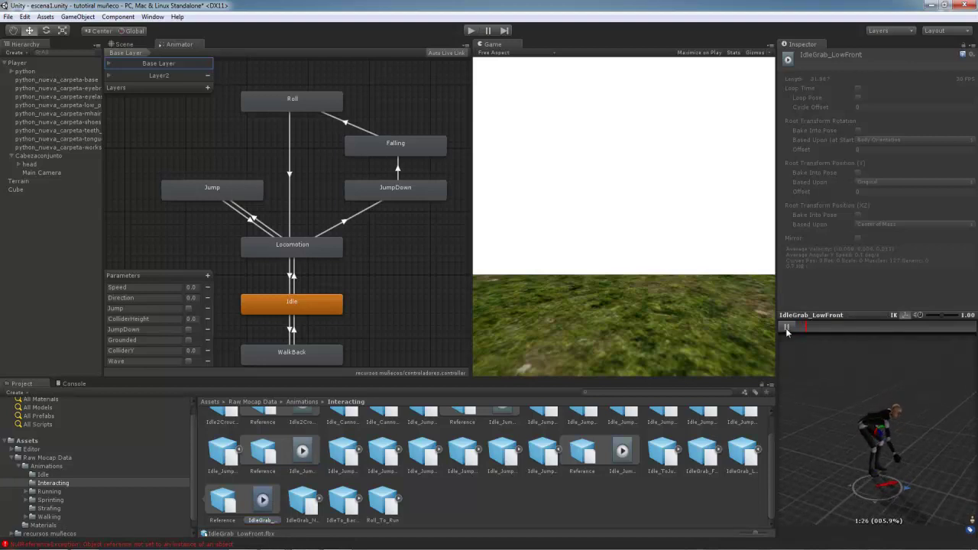
click(320, 501)
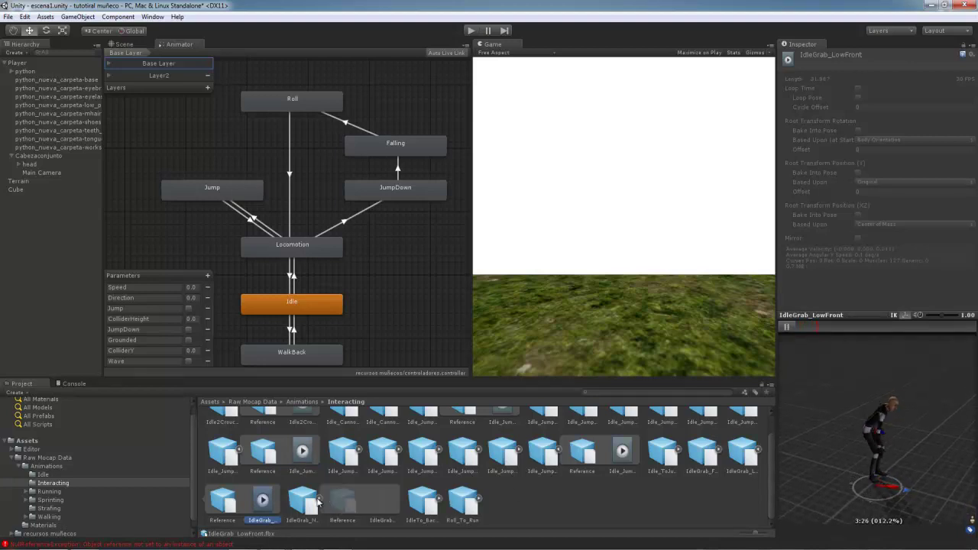
click(480, 501)
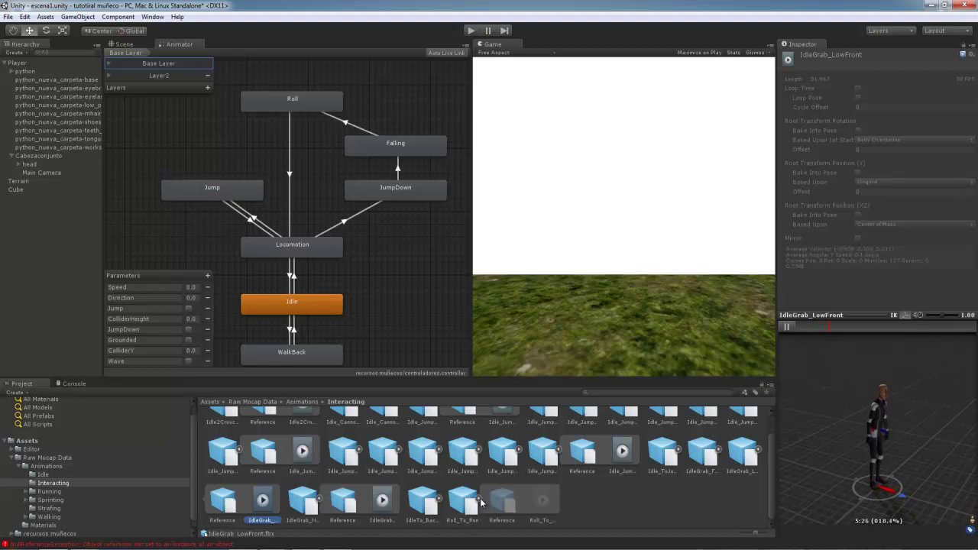
click(543, 501)
click(786, 328)
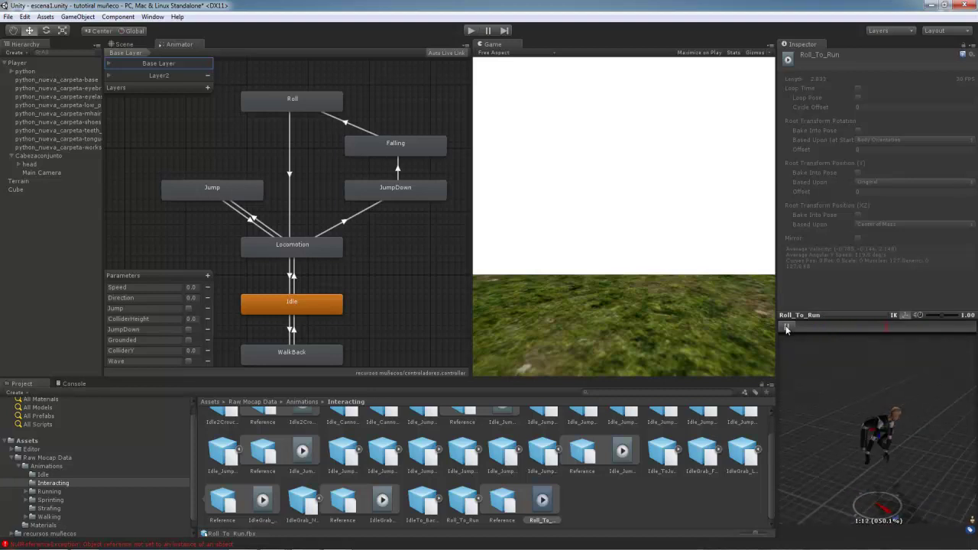
Step: Assign Roll_To_Run as the Jump state's Motion
click(240, 196)
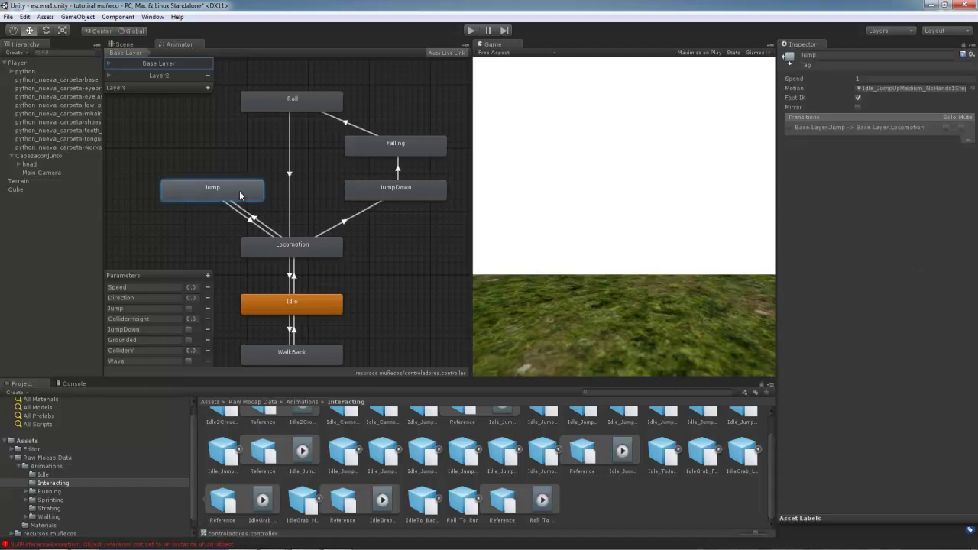
scroll(543, 501, up, 1)
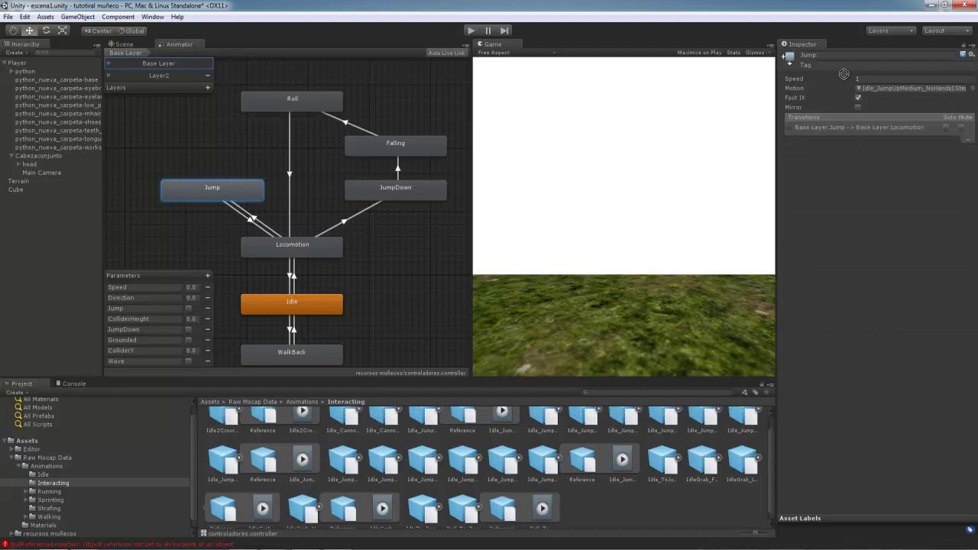
drag(883, 94, 882, 93)
Step: Switch to the Scene view, run a play test, then stop it
click(136, 43)
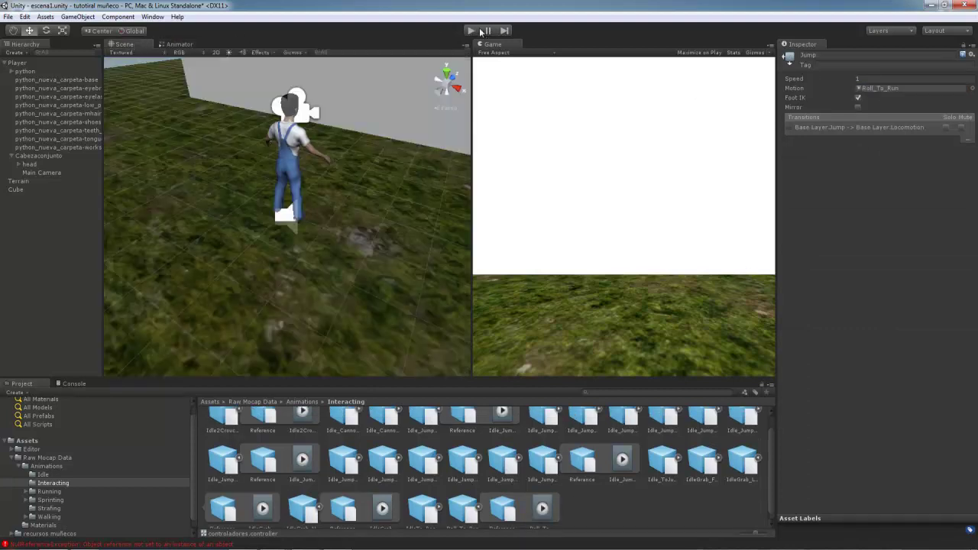
click(472, 32)
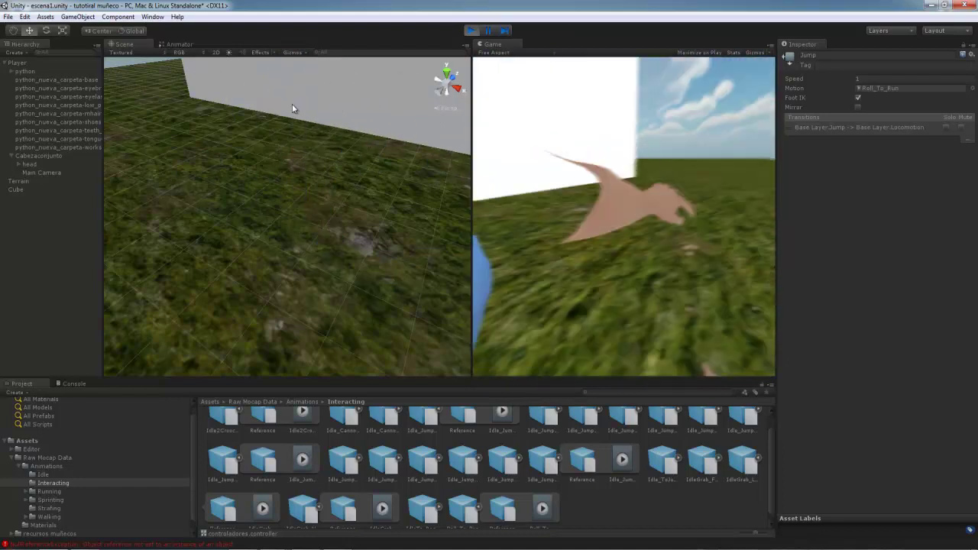
mouse_move(471, 100)
mouse_down()
mouse_move(667, 95)
mouse_move(584, 152)
mouse_up()
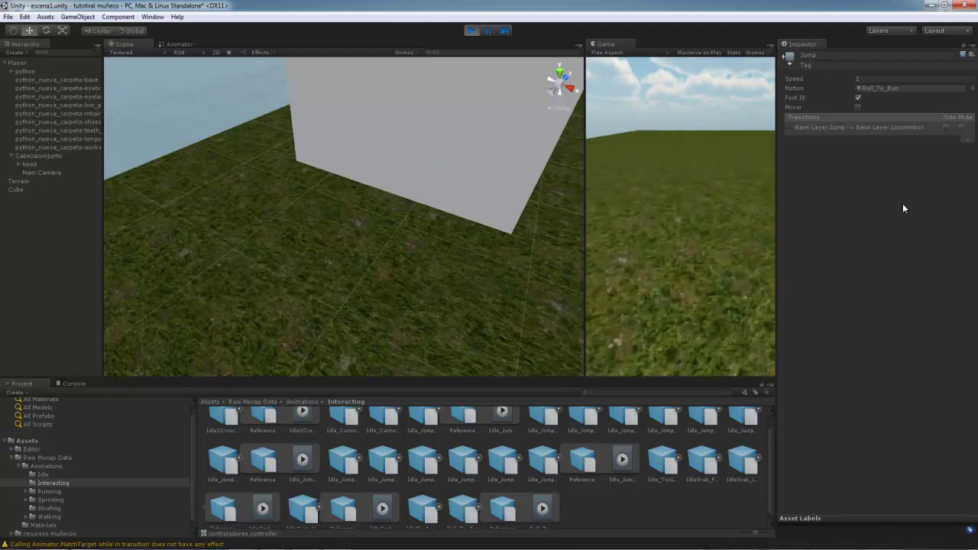
click(472, 30)
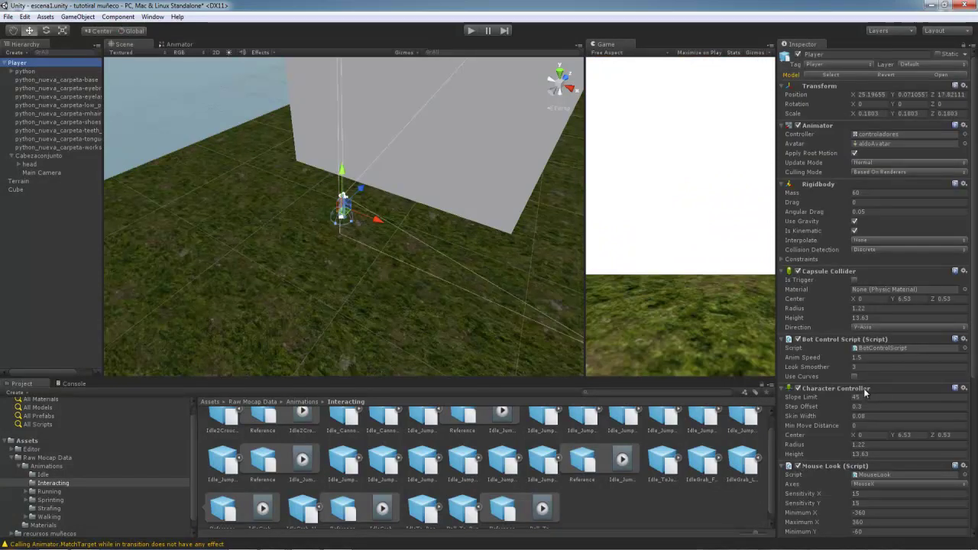
Step: Expand the Character Motor's Movement settings and set ground and air acceleration to 5
scroll(848, 416, down, 2)
scroll(833, 390, down, 2)
scroll(821, 369, down, 2)
scroll(817, 359, down, 1)
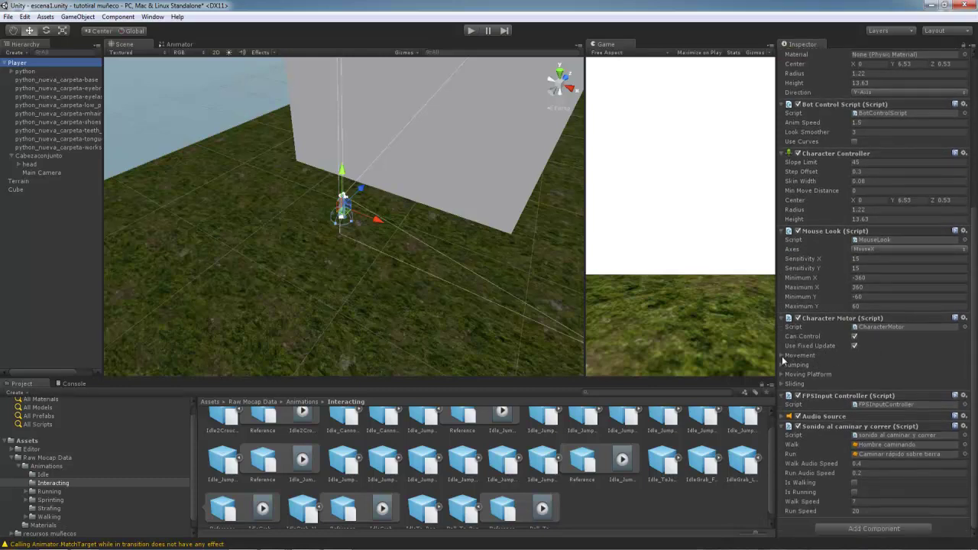
click(783, 357)
click(874, 366)
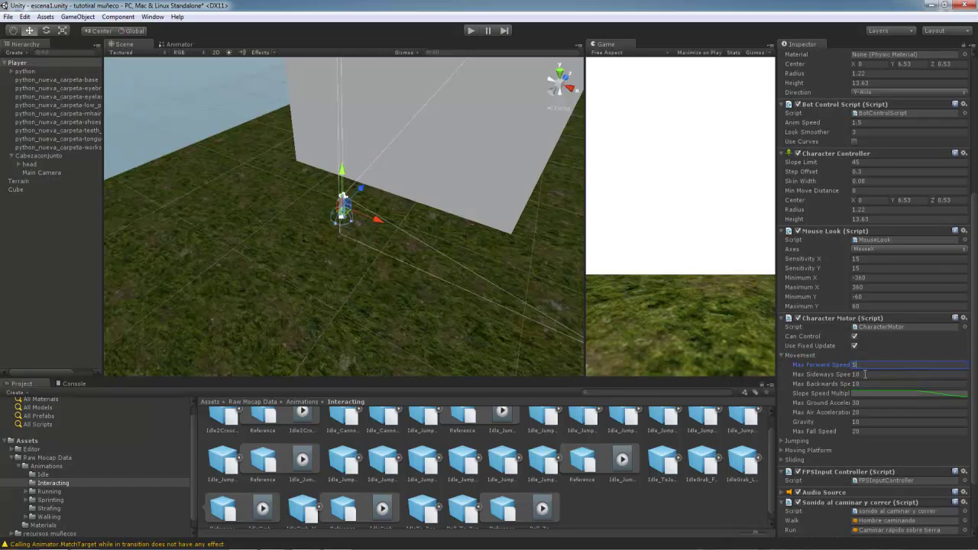
scroll(866, 368, up, 3)
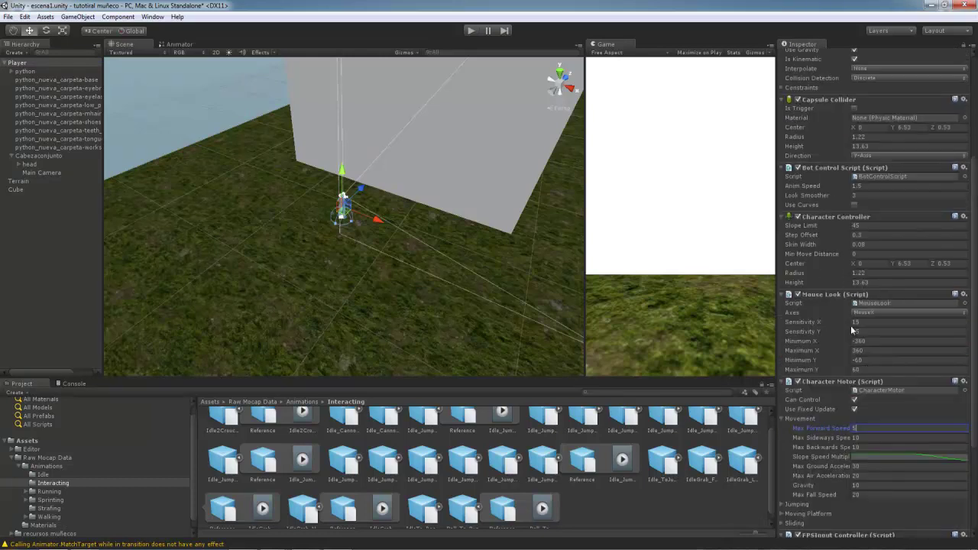
scroll(848, 396, down, 5)
click(870, 337)
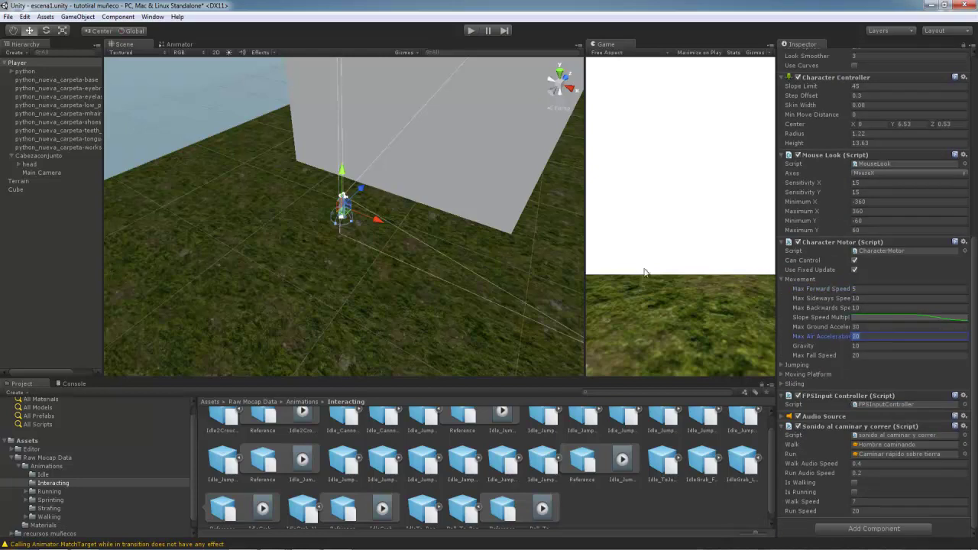
text(5)
click(874, 326)
text(5)
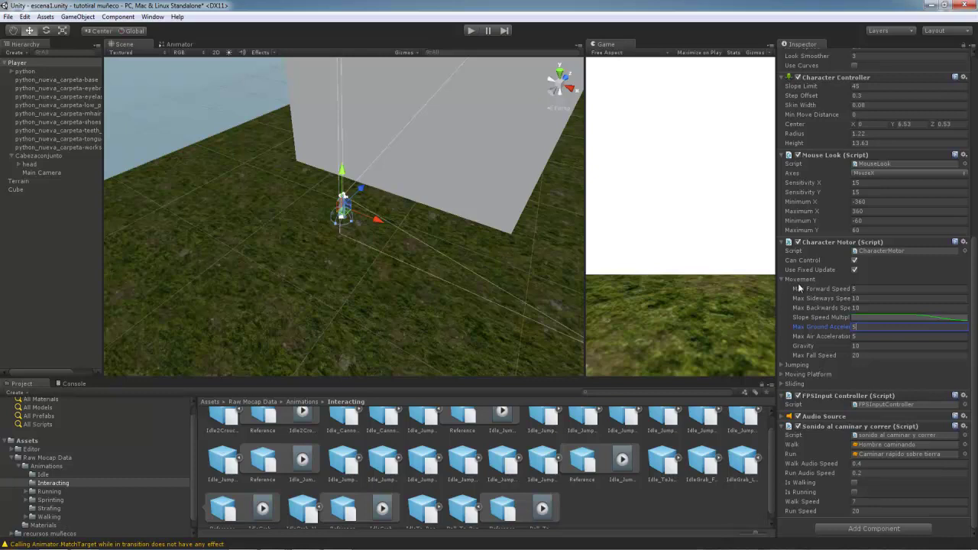
Step: Lower Max Sideways and Max Backwards Speed to 5 and expand the Audio Source
click(889, 290)
click(860, 298)
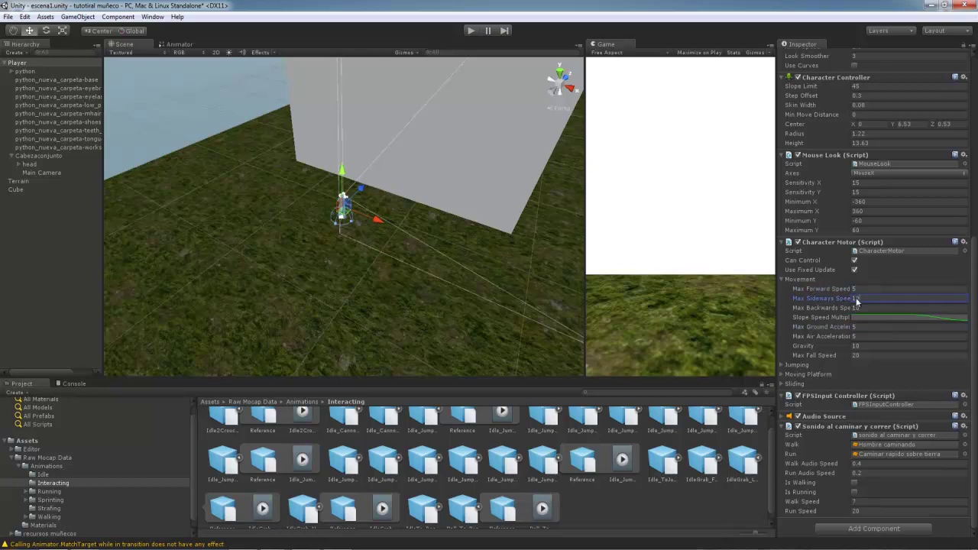
text(5)
click(864, 307)
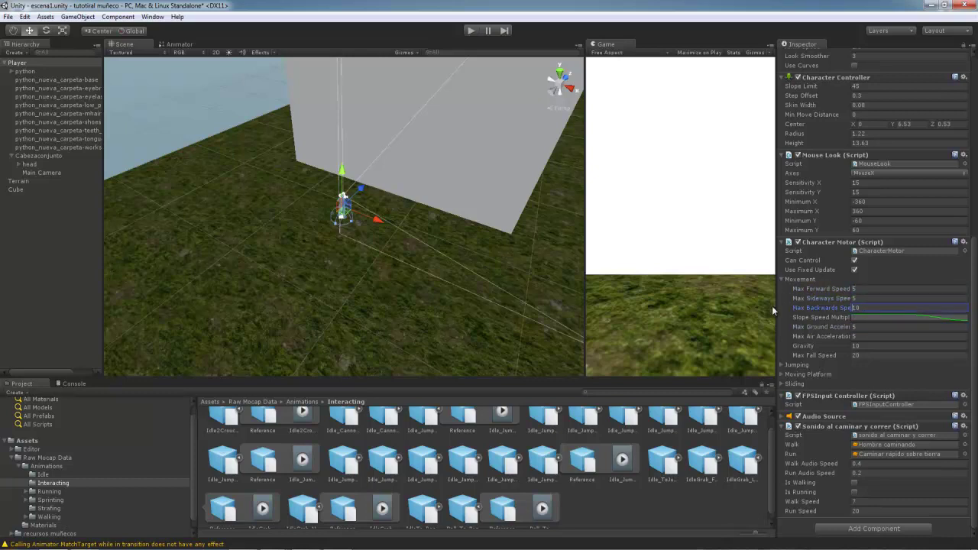
text(5)
click(782, 417)
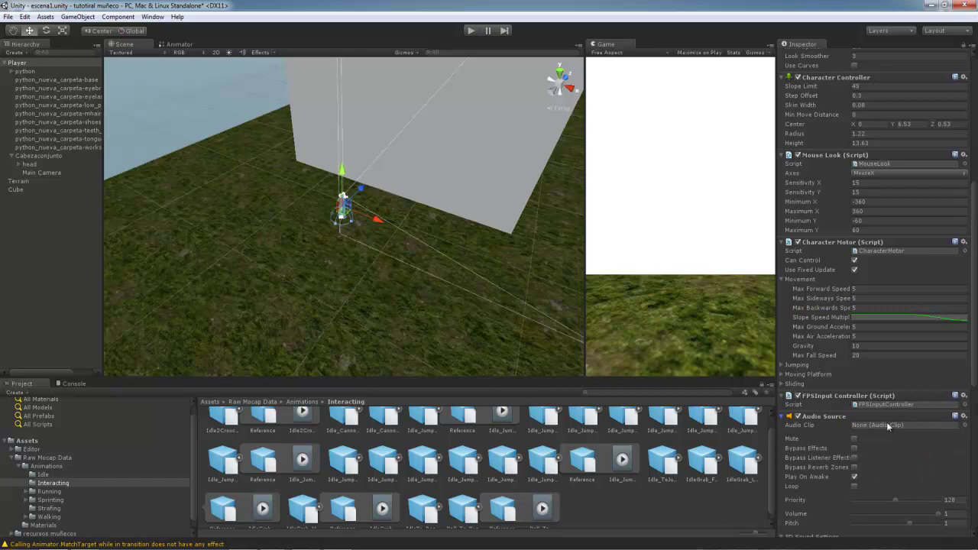
Step: Adjust the system volume in the Windows volume mixer
scroll(835, 424, down, 3)
scroll(834, 425, down, 3)
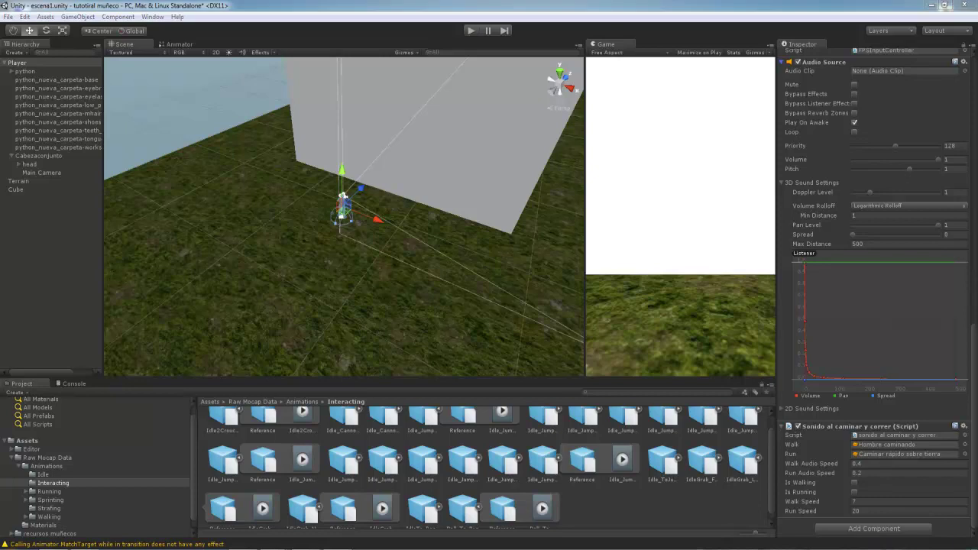
click(925, 549)
click(923, 537)
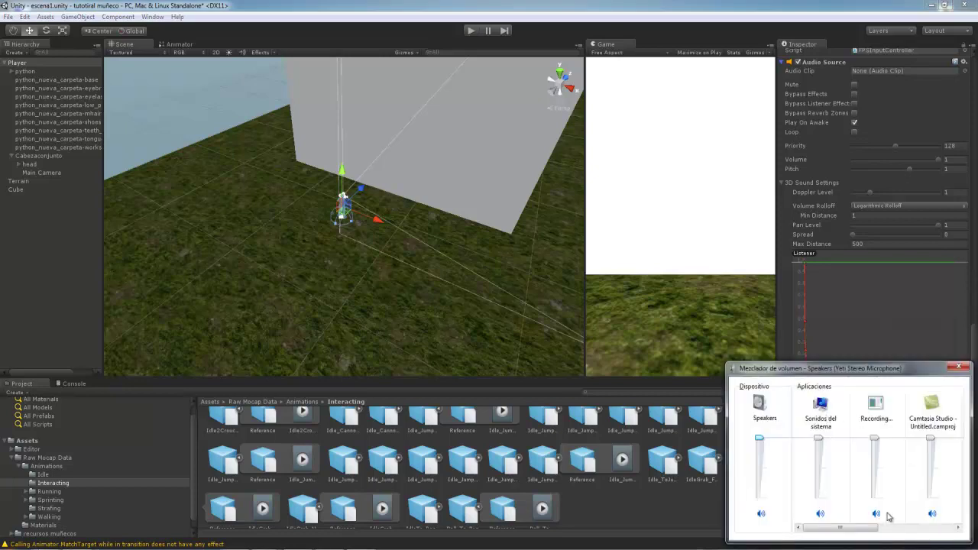
drag(840, 526, 946, 535)
click(960, 368)
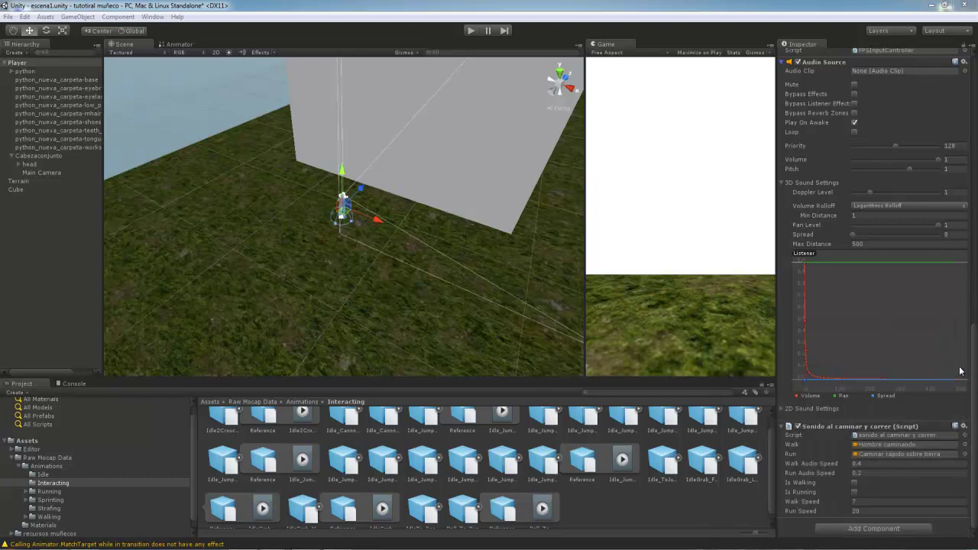
drag(975, 356, 949, 76)
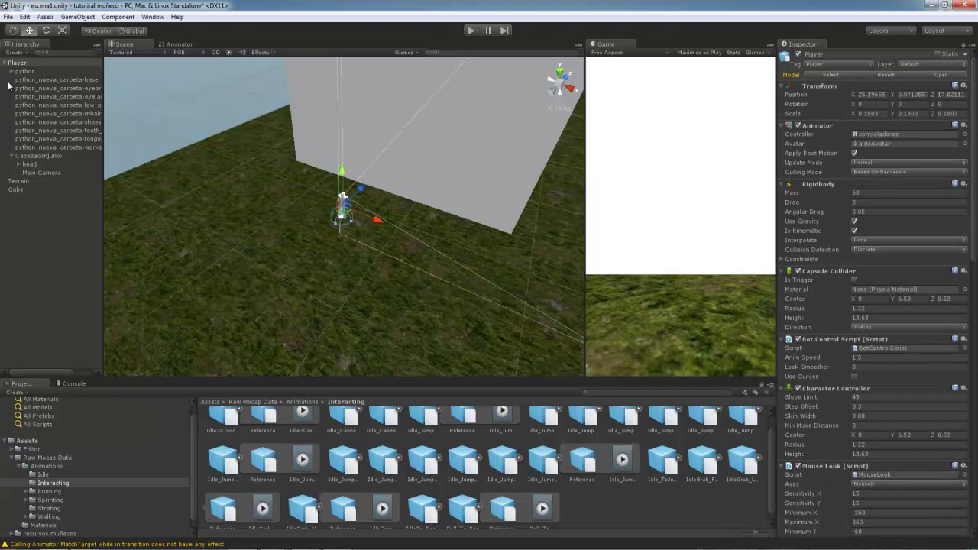
Step: Check the Main Camera's Audio Listener, reselect Player to view its audio range, and start play mode
click(34, 173)
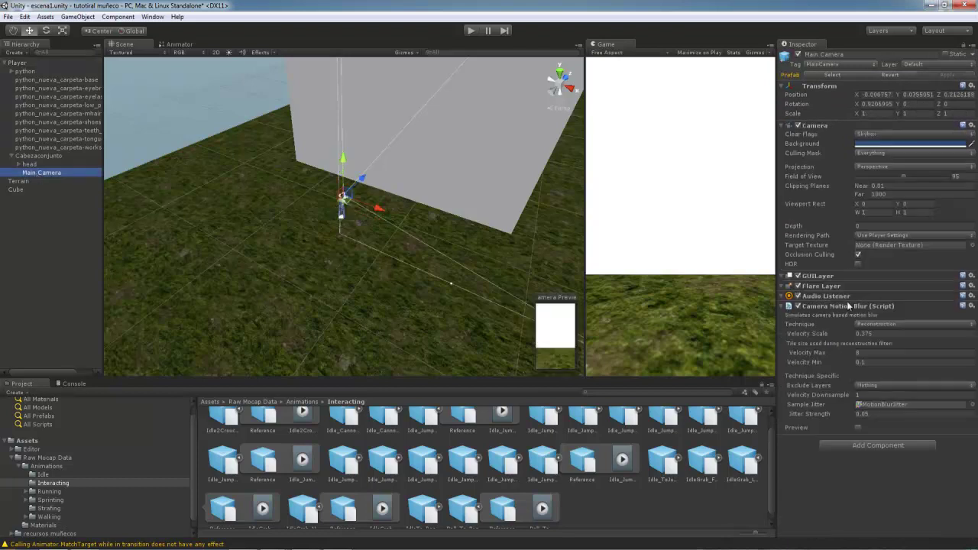
click(781, 295)
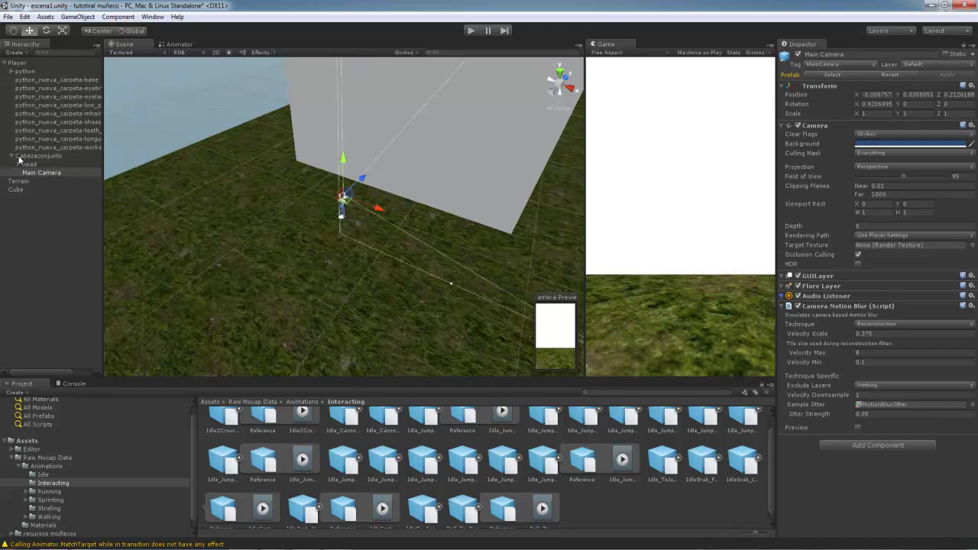
click(18, 64)
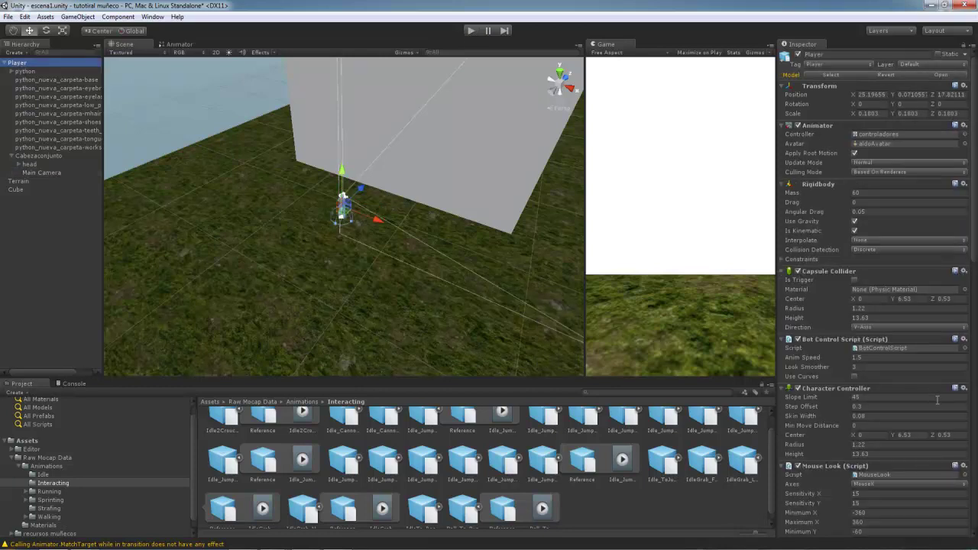
scroll(912, 387, down, 5)
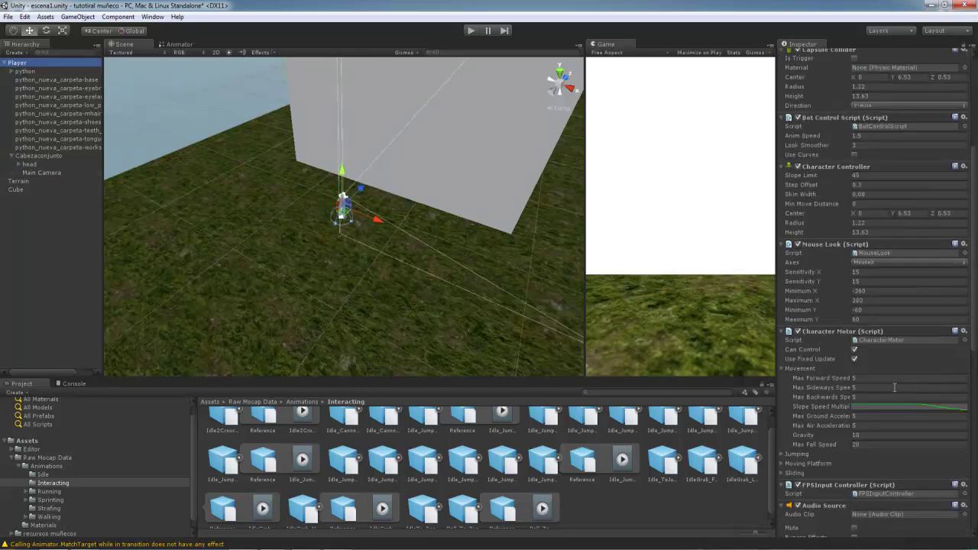
scroll(854, 388, down, 5)
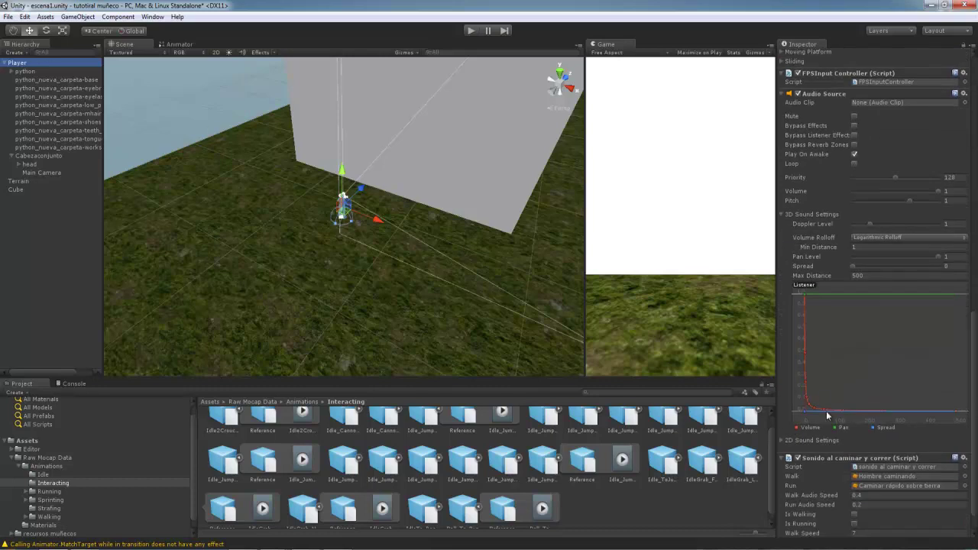
click(351, 223)
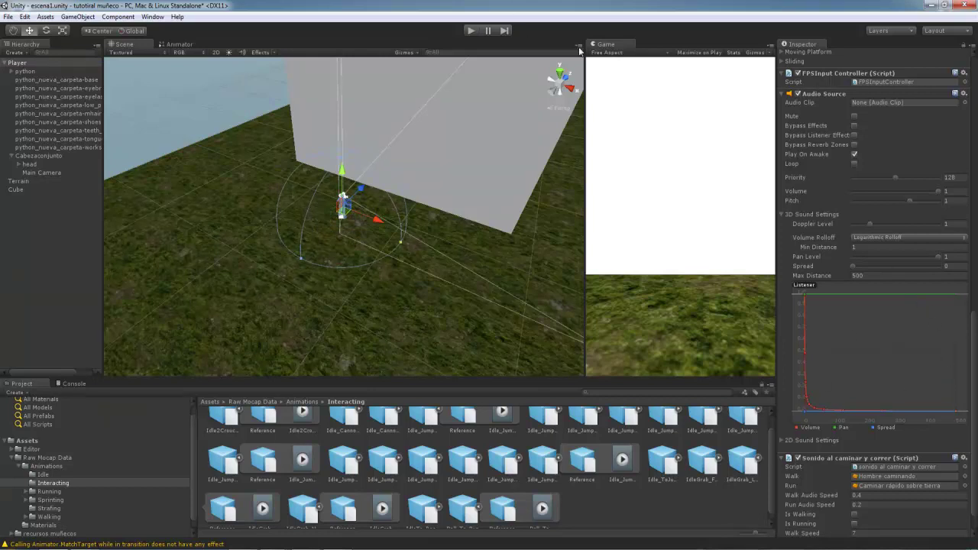
click(471, 30)
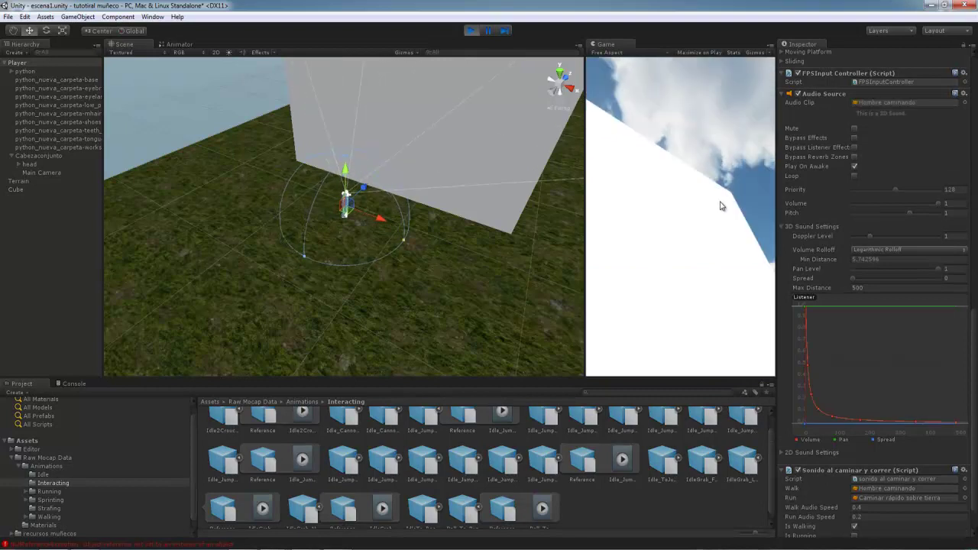
Step: Walk the player to the cube and back with W, and drag the footstep rolloff into a custom curve
key(w)
key(w)
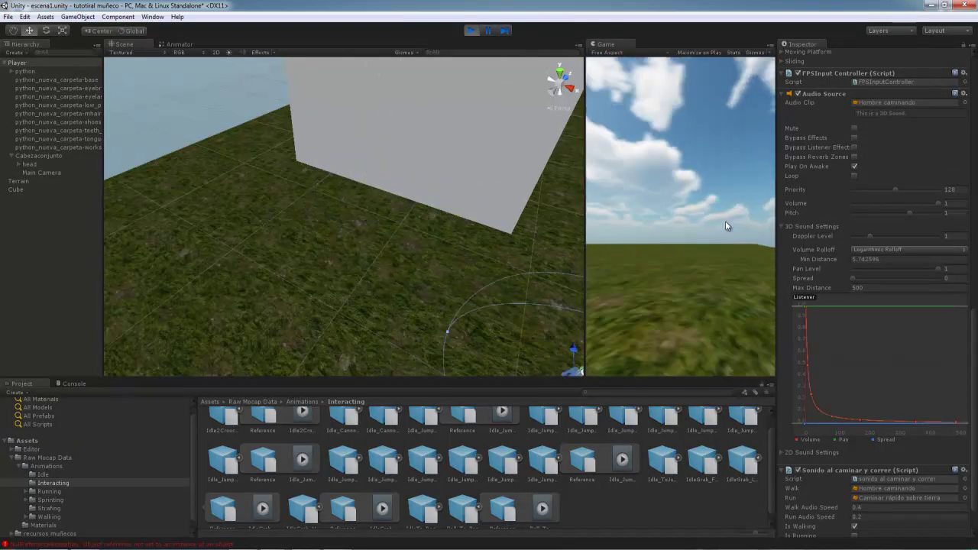
key(w)
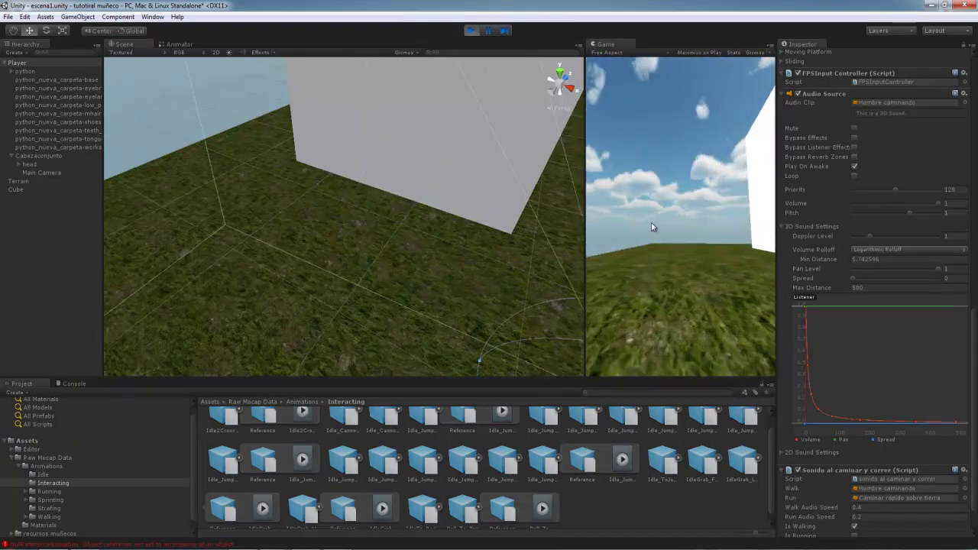
key(w)
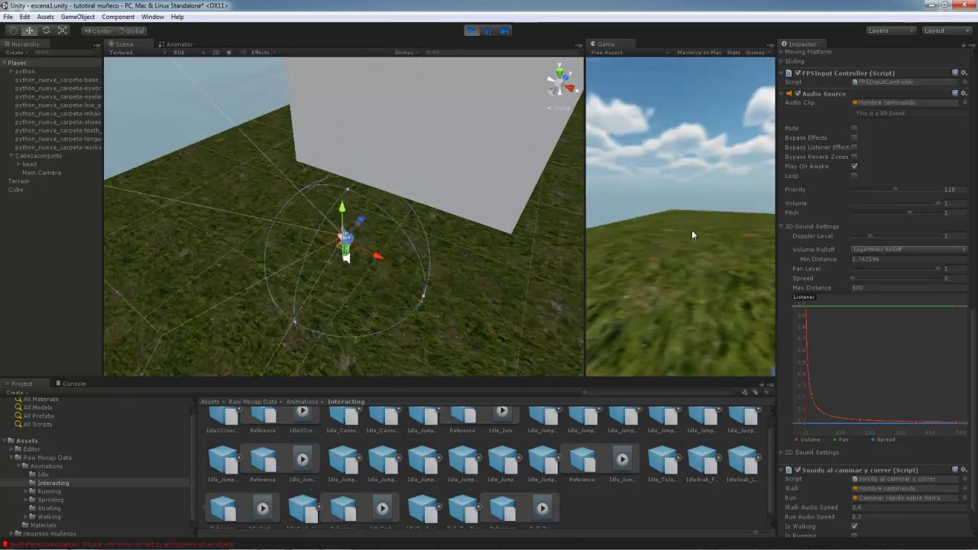
key(w)
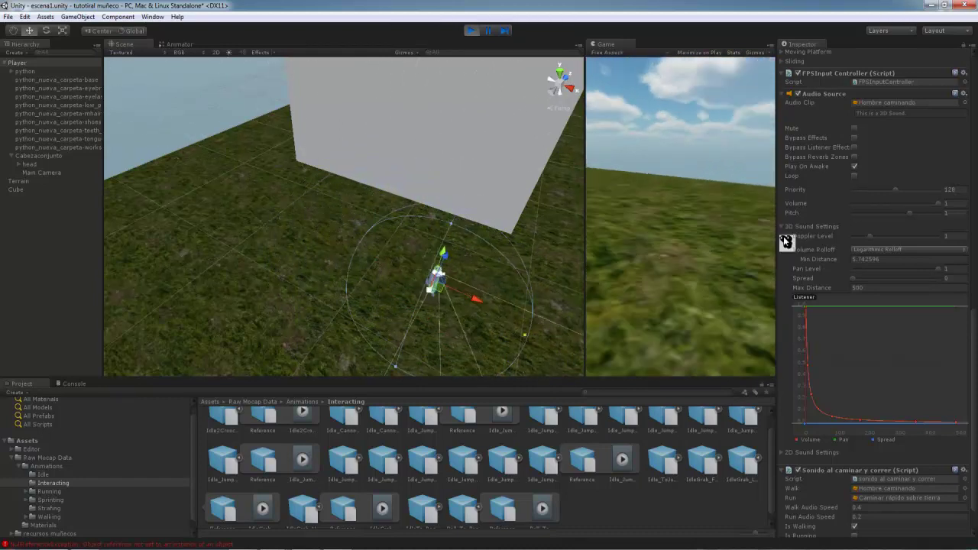
key(w)
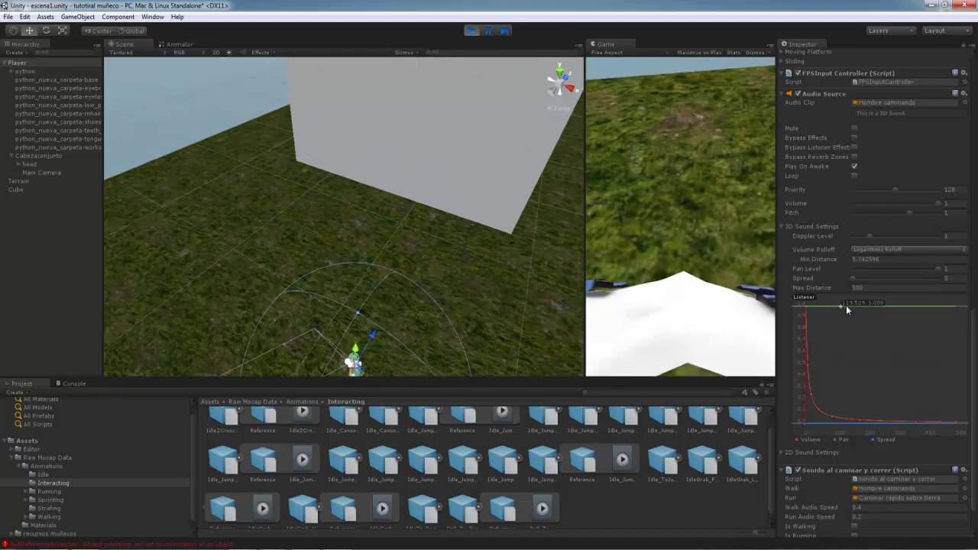
mouse_move(808, 303)
mouse_down()
mouse_move(860, 353)
mouse_move(826, 344)
mouse_move(832, 268)
mouse_up()
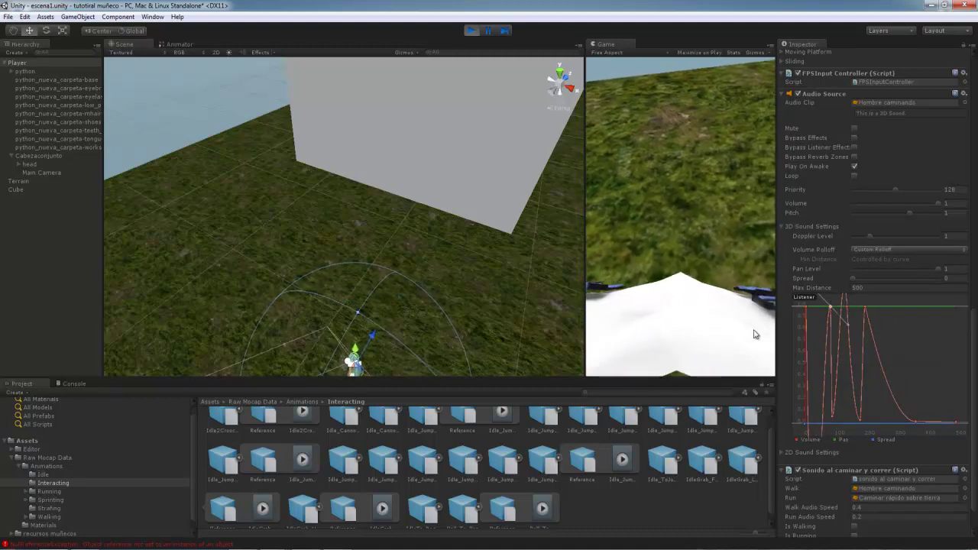
click(516, 261)
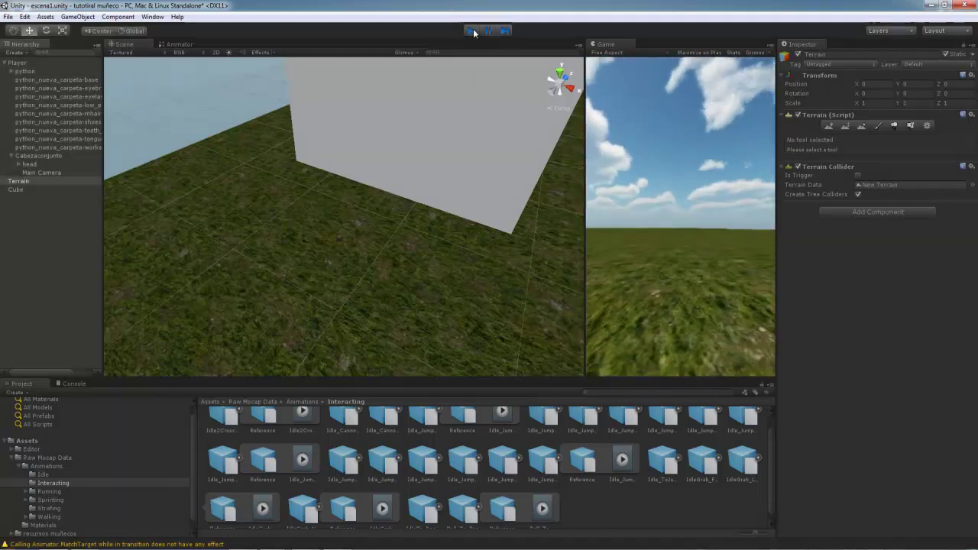
Step: Exit play mode and reposition the scene view around the character beside the white cube
click(471, 31)
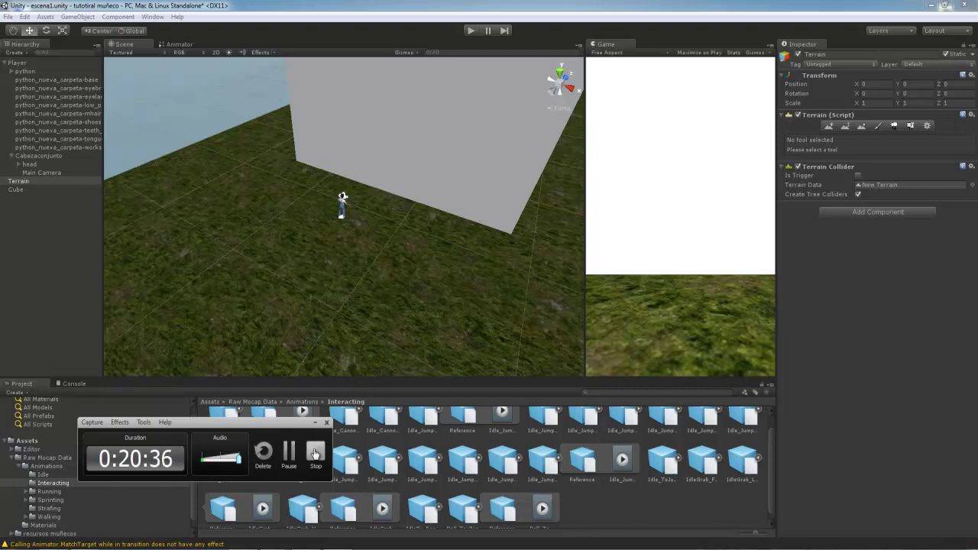
drag(301, 470, 557, 353)
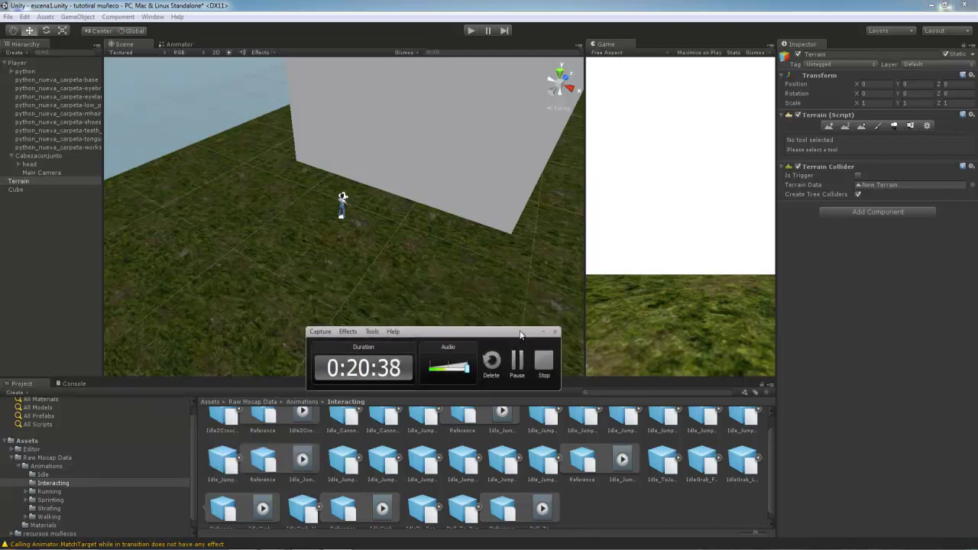
mouse_move(544, 309)
mouse_down()
mouse_move(474, 491)
mouse_move(456, 352)
mouse_move(483, 112)
mouse_move(327, 435)
mouse_move(426, 154)
mouse_move(416, 263)
mouse_move(551, 413)
mouse_move(665, 37)
mouse_move(542, 308)
mouse_move(46, 295)
mouse_move(519, 170)
mouse_move(154, 207)
mouse_move(503, 115)
mouse_move(338, 148)
mouse_move(530, 251)
mouse_up()
mouse_move(480, 385)
mouse_down()
mouse_move(502, 314)
mouse_move(689, 277)
mouse_move(635, 168)
mouse_move(773, 266)
mouse_move(651, 109)
mouse_move(547, 255)
mouse_up()
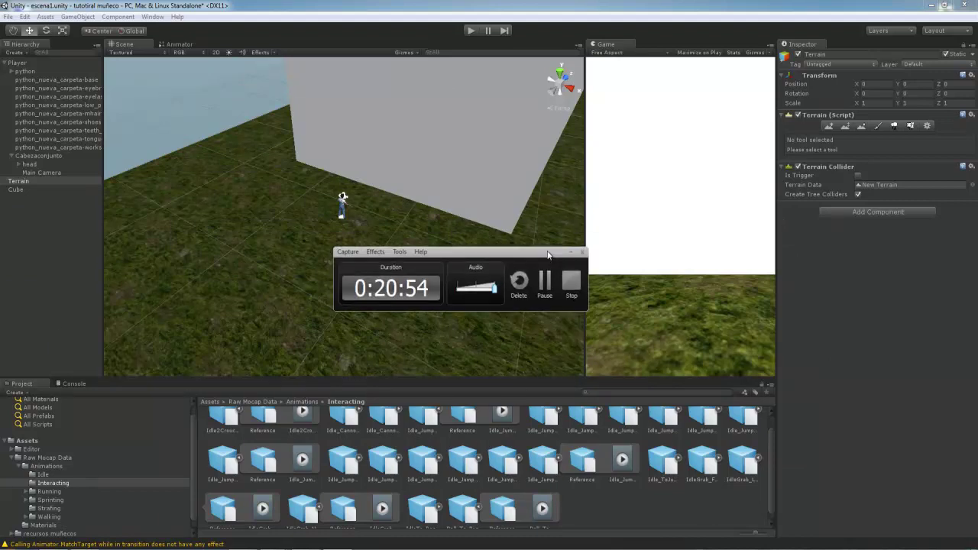